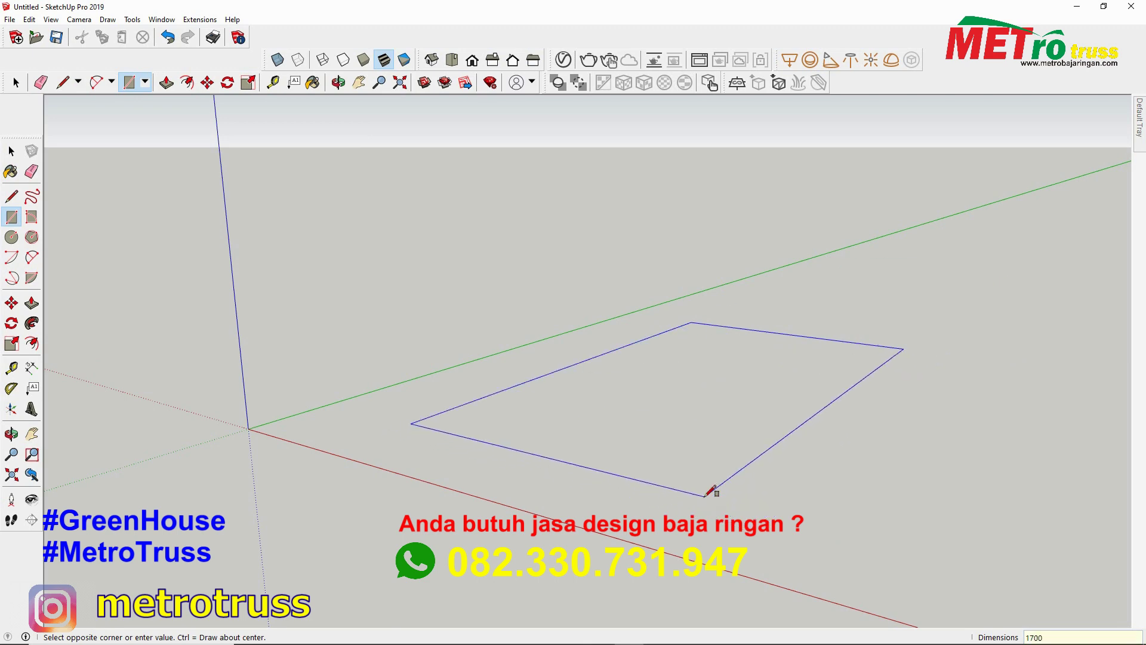
Close the plot rectangle into a face and push/pull it up into a thin slab
left_click(708, 493)
middle_click_drag(789, 456, 857, 537)
left_click(18, 153)
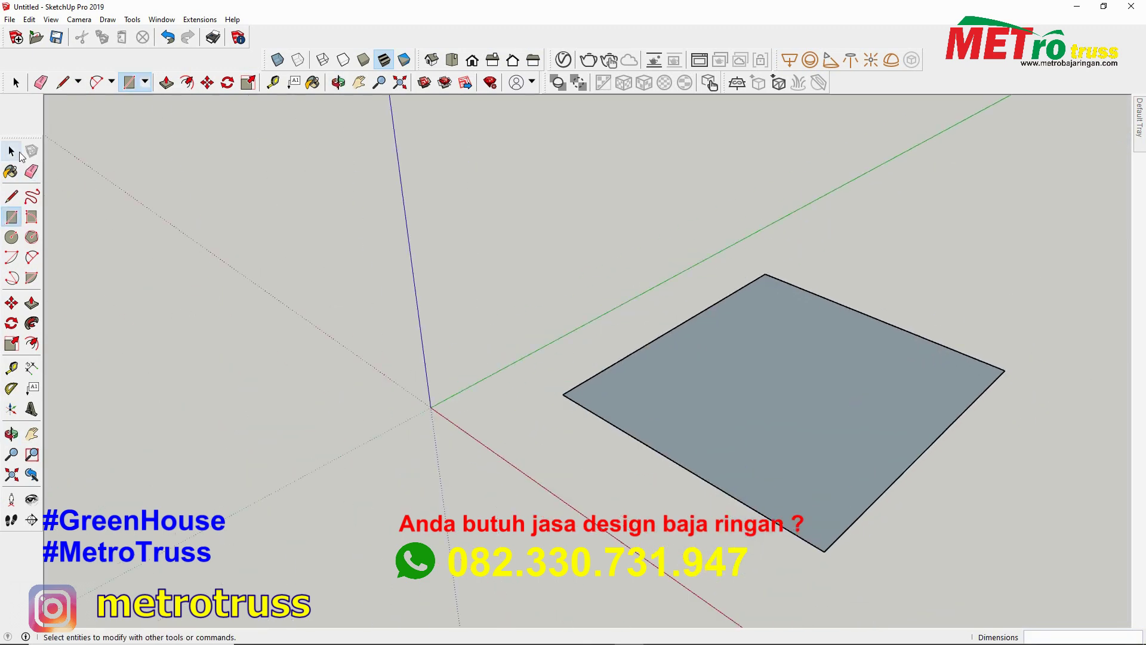
left_click(32, 303)
left_click(673, 452)
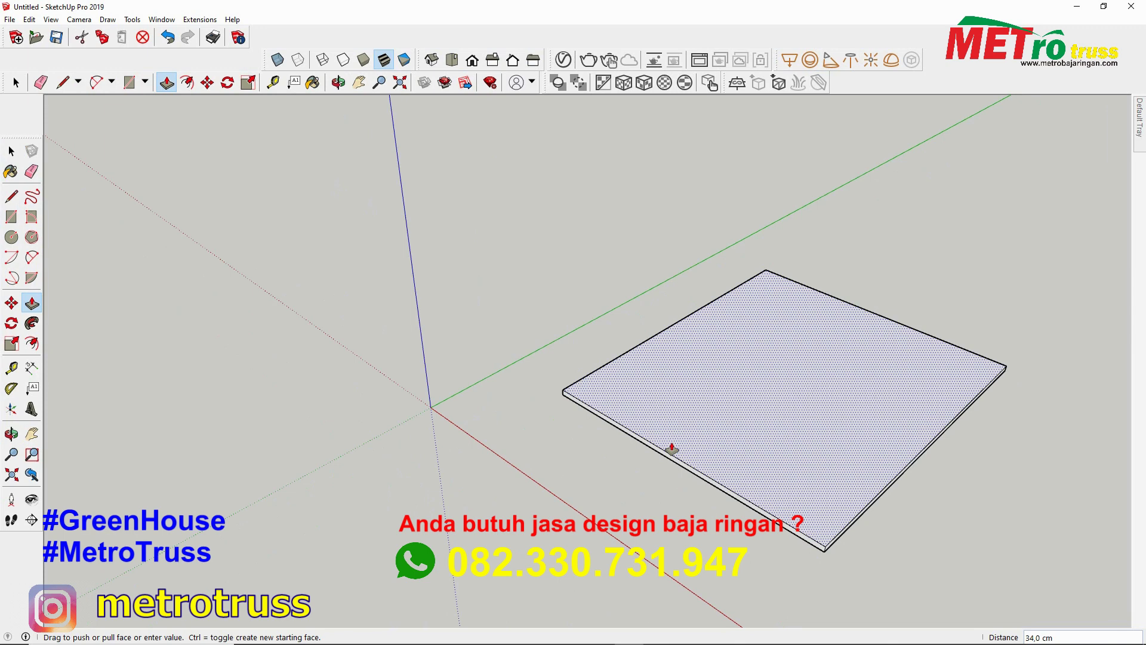
left_click(672, 449)
mouse_move(669, 449)
middle_mouse_down()
mouse_move(802, 352)
mouse_move(772, 384)
middle_mouse_up()
key("space")
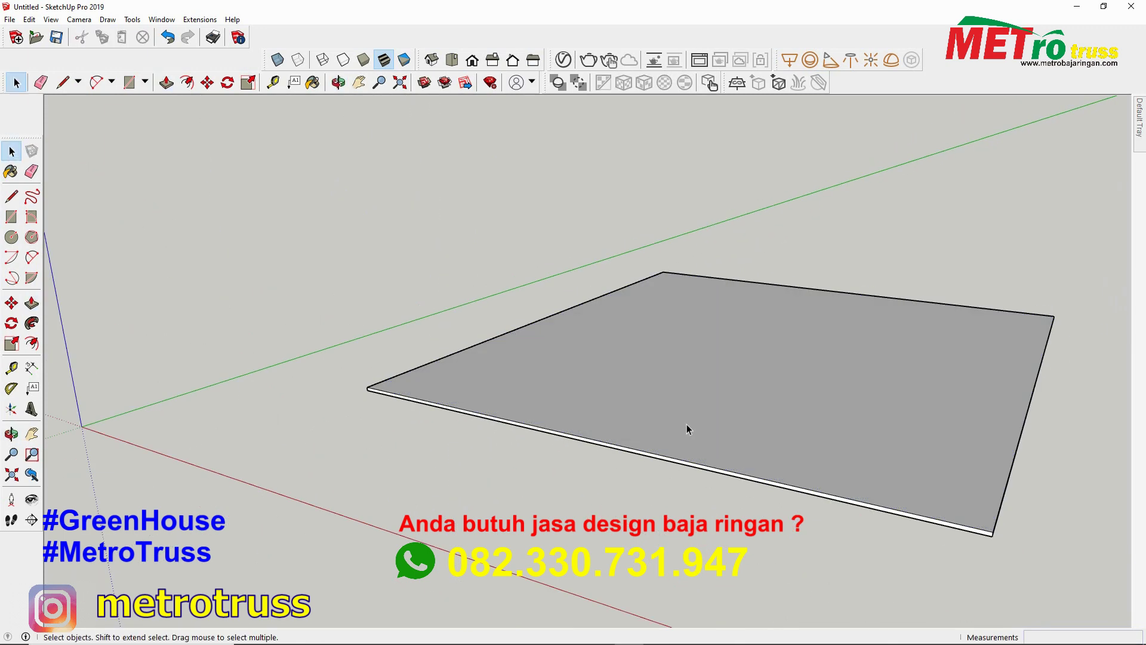
Select the whole slab with its edges and make it a group
triple_click(687, 424)
right_click(687, 424)
left_click(717, 511)
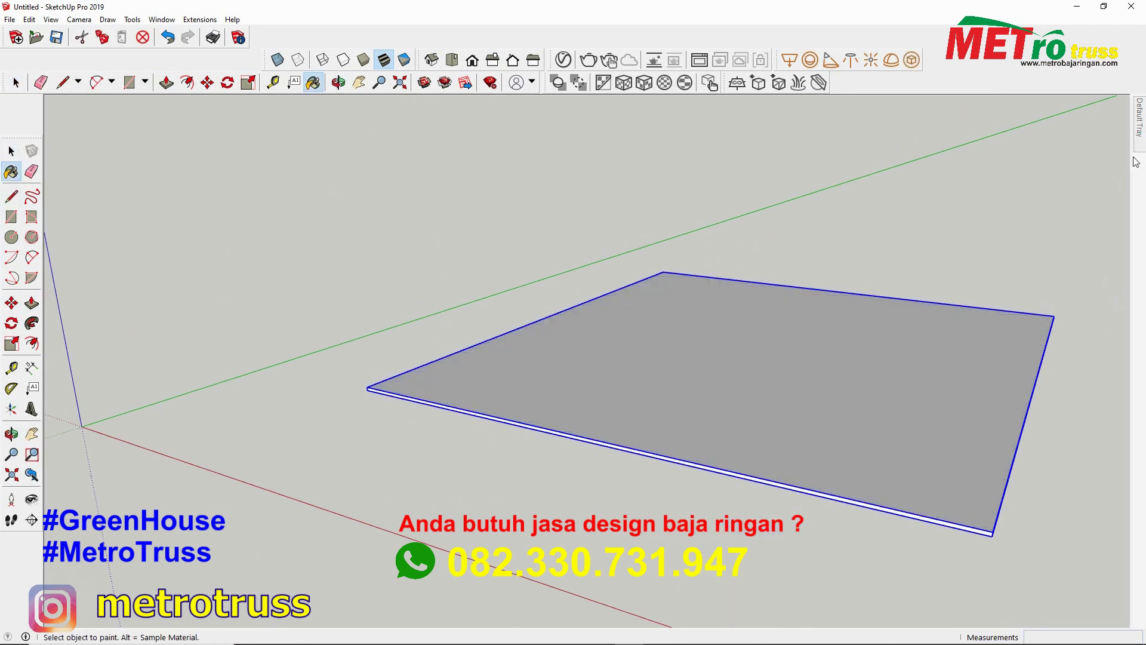
Paint the slab with green grass from Landscaping, Fencing and Vegetation, and begin the 2000 cm edge dimension
mouse_move(1138, 121)
left_click(1101, 305)
left_click(1105, 375)
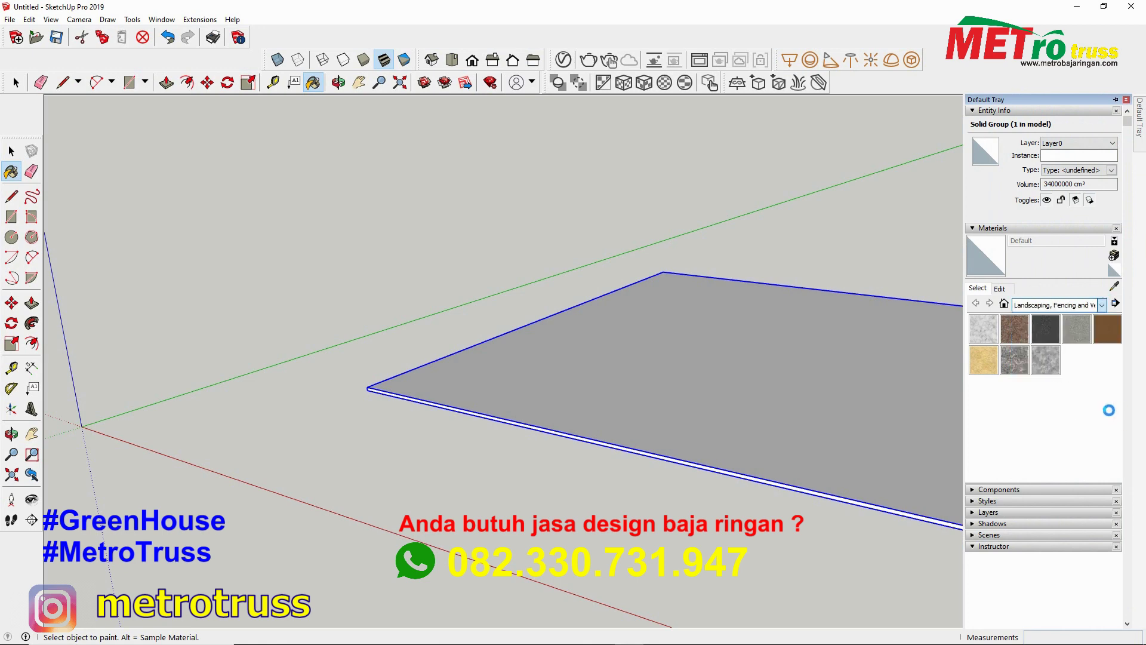
left_click(1077, 397)
left_click(985, 358)
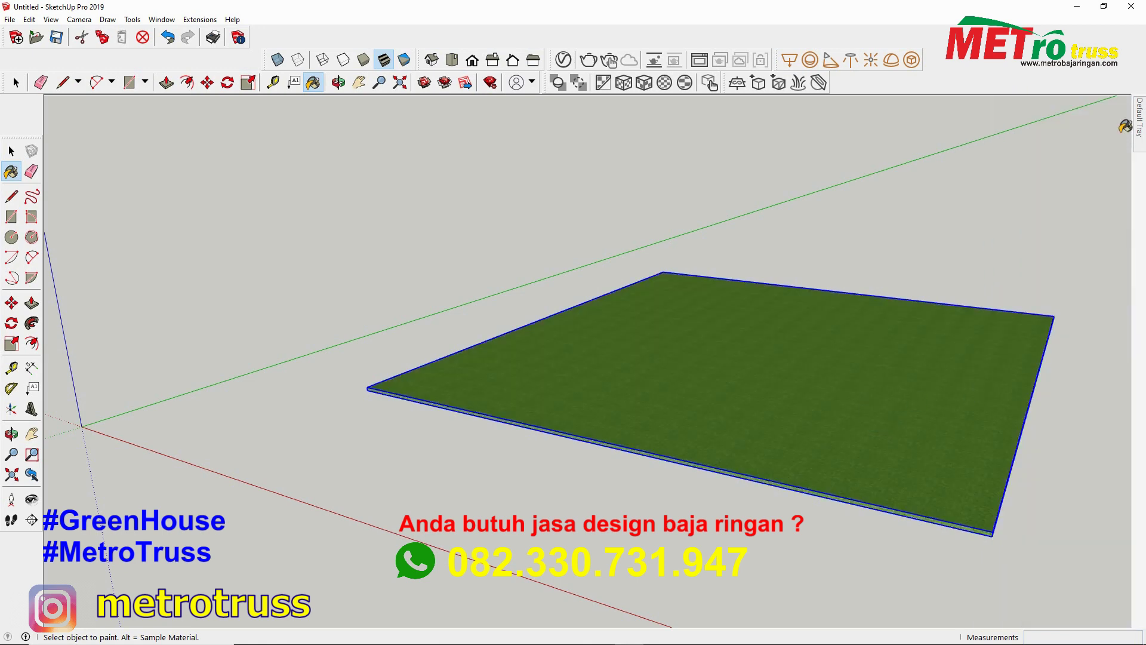
left_click(31, 367)
left_click(664, 271)
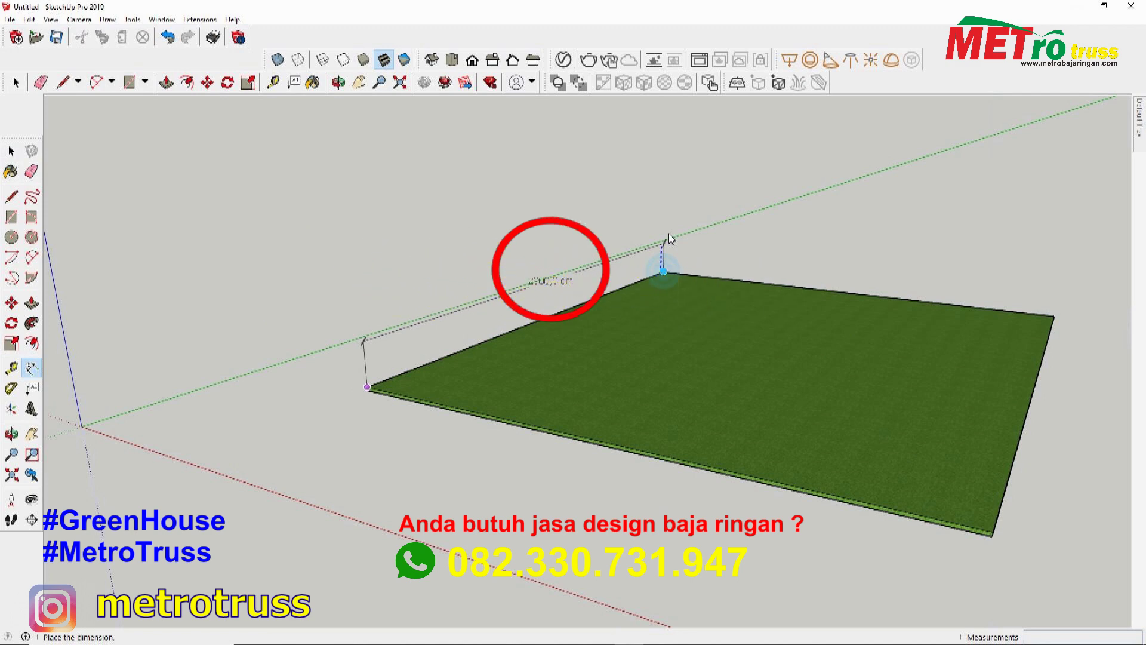
Place the 2000 cm dimension along the plot edge and zoom toward the near corner
left_click(671, 238)
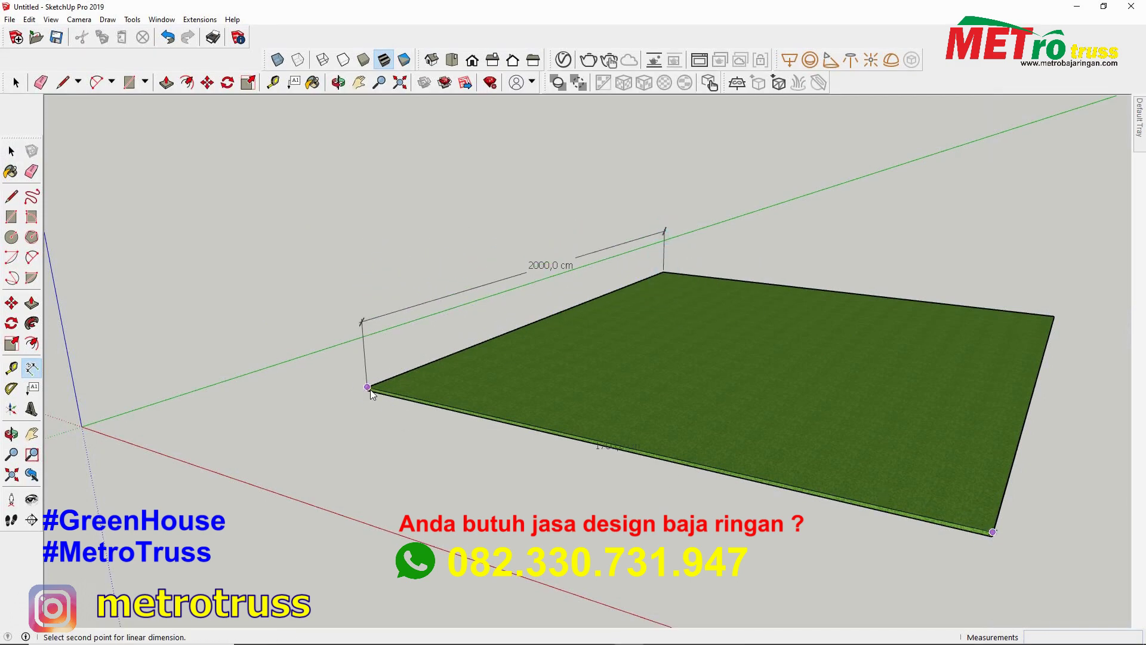
middle_click_drag(749, 464, 832, 383)
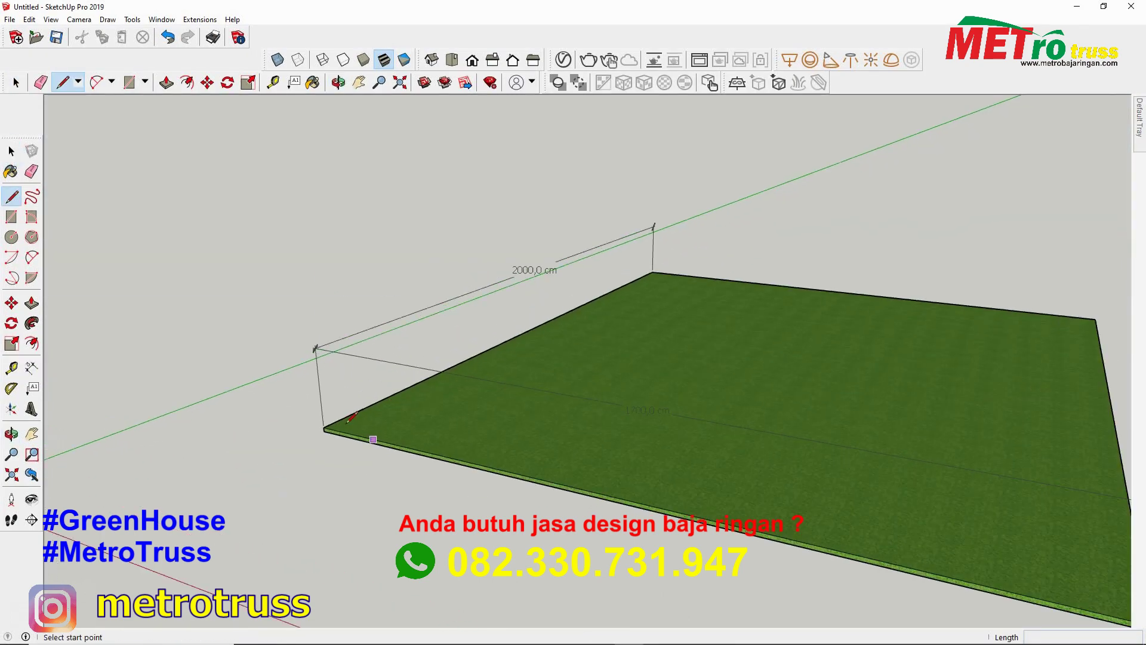
scroll(351, 416, "up", 2)
scroll(268, 430, "up", 2)
scroll(154, 442, "up", 3)
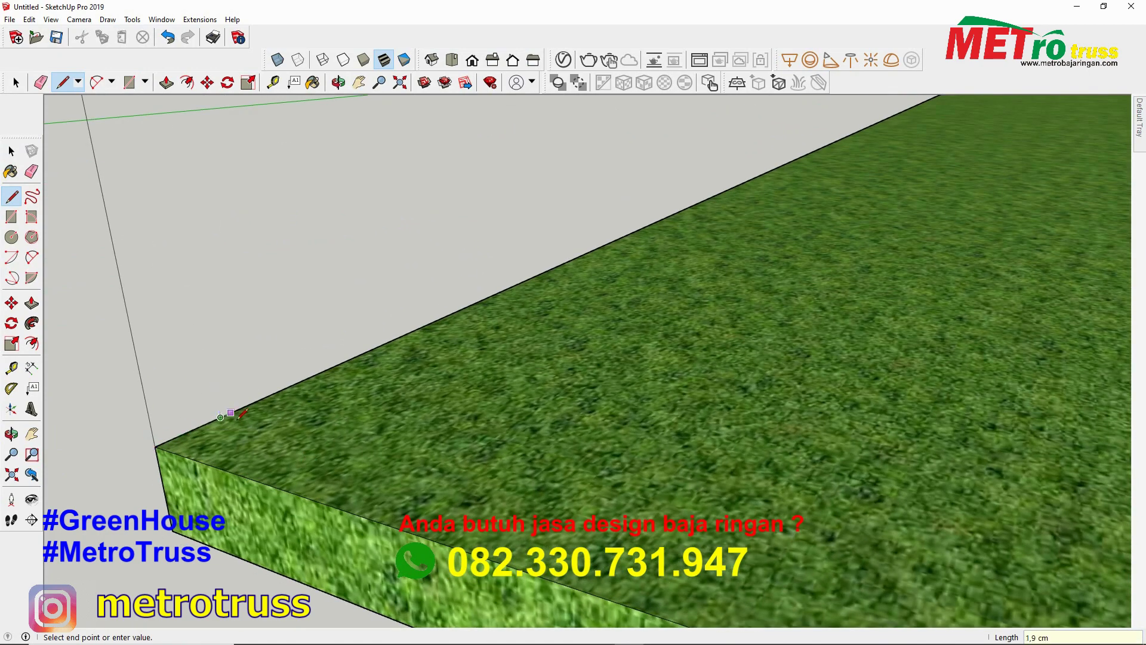
scroll(155, 446, "up", 2)
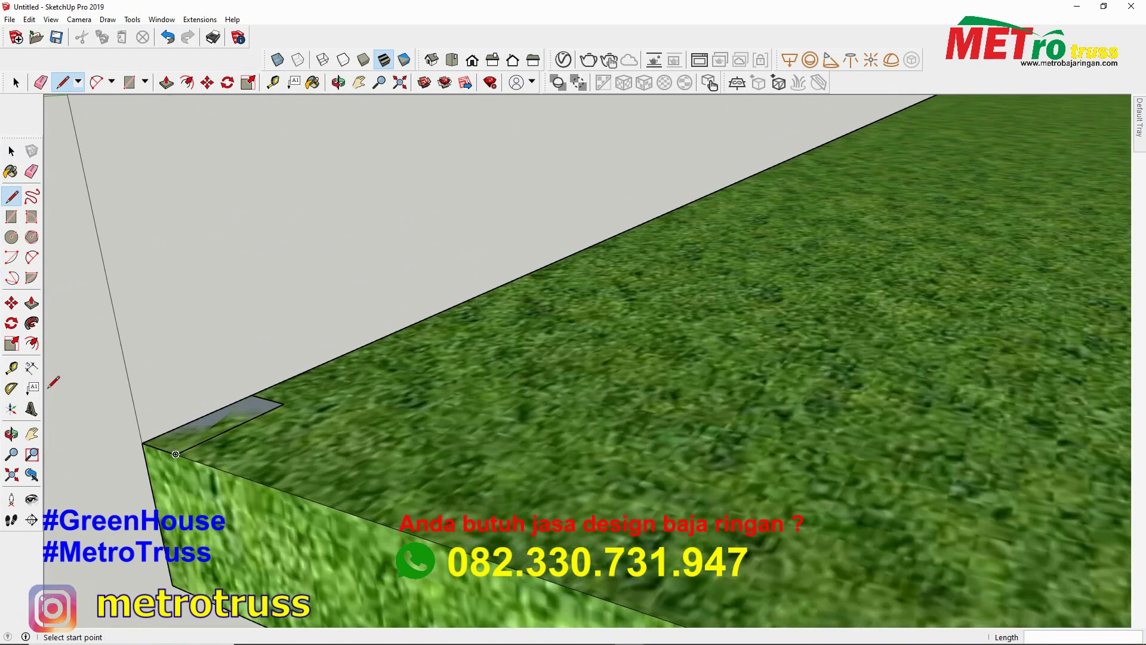
Offset the small corner outline inward to form the C-channel post profile
middle_click_drag(155, 418, 225, 427)
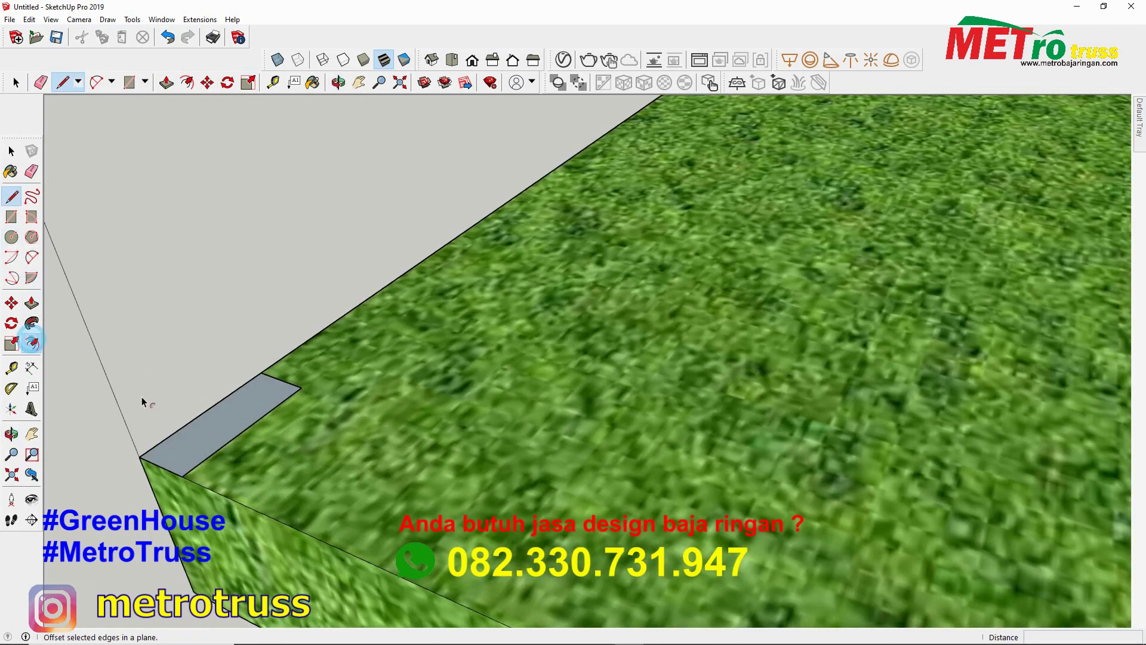
key("f")
left_click(228, 442)
scroll(179, 418, "up", 1)
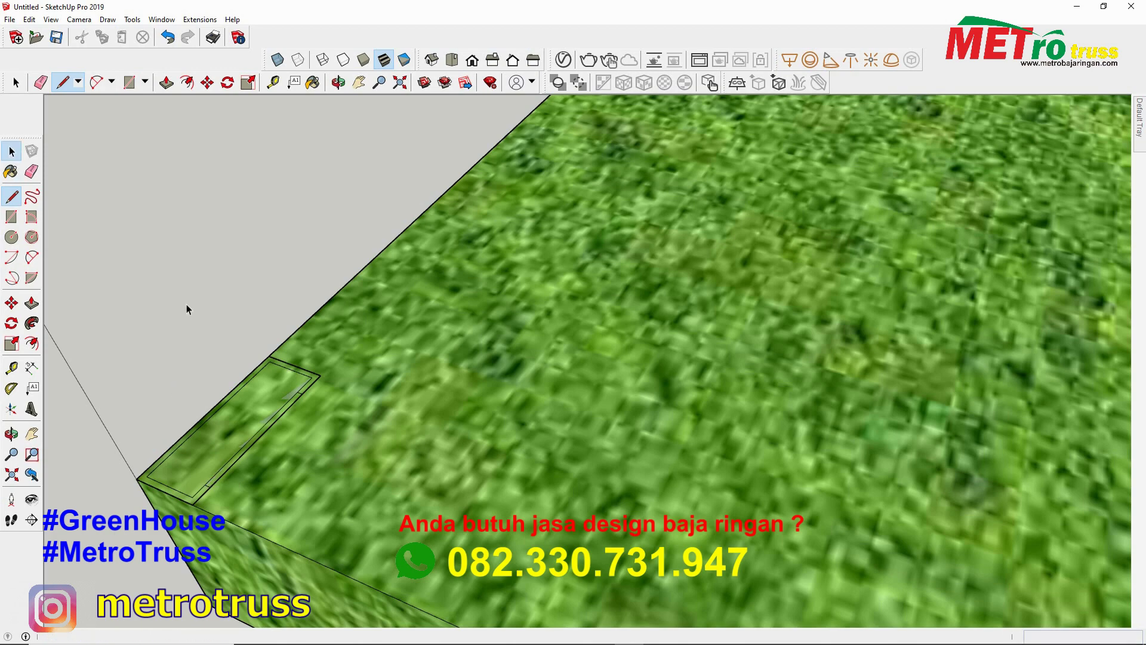
mouse_move(221, 472)
middle_mouse_down()
mouse_move(299, 425)
mouse_move(270, 468)
middle_mouse_up()
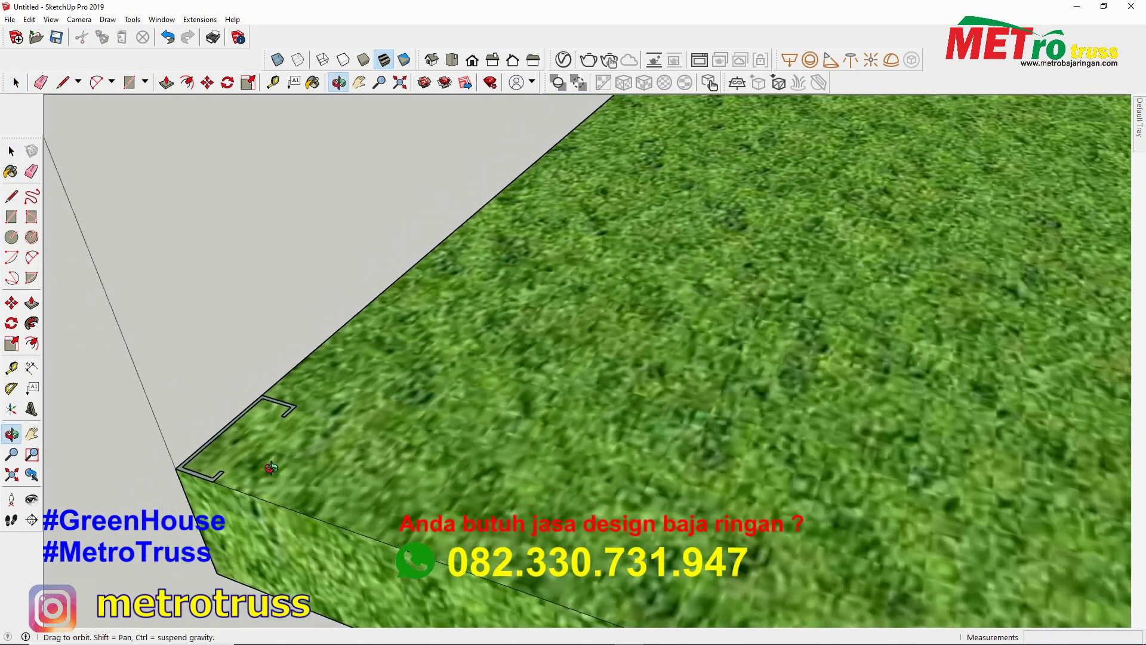
Pull the C profile up into a tall post and adjust its end face
left_click_drag(199, 479, 180, 370)
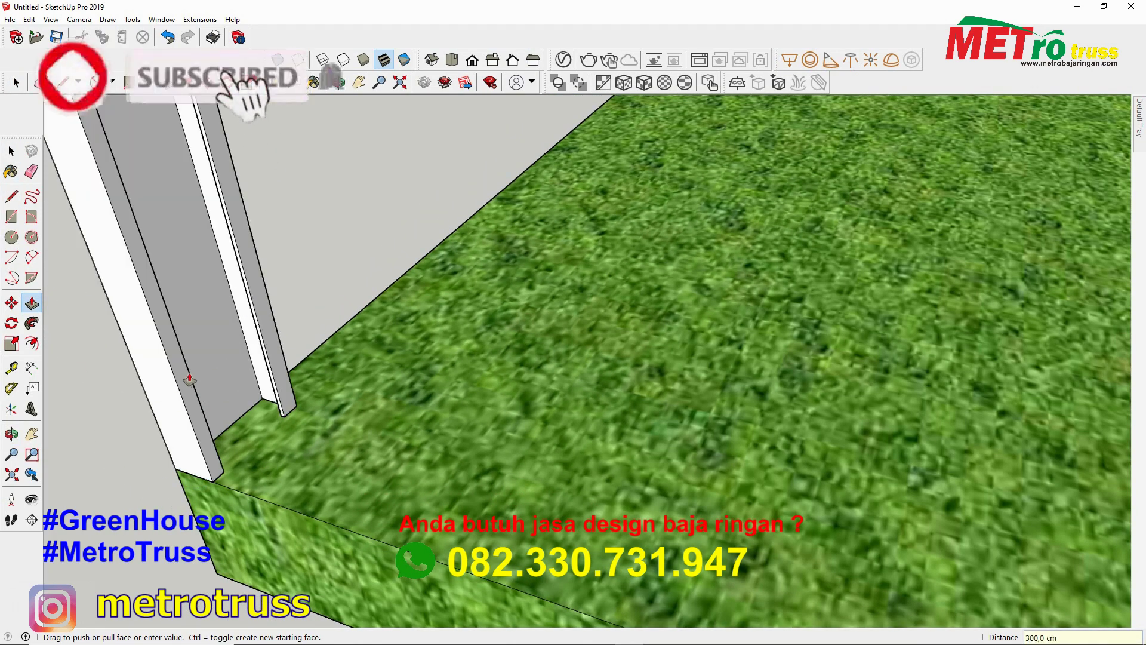
key("space")
left_click(156, 357)
mouse_move(155, 356)
middle_mouse_down()
mouse_move(289, 220)
mouse_move(417, 233)
mouse_move(314, 486)
mouse_move(87, 376)
mouse_move(356, 615)
mouse_move(502, 484)
mouse_move(491, 616)
middle_mouse_up()
key("p")
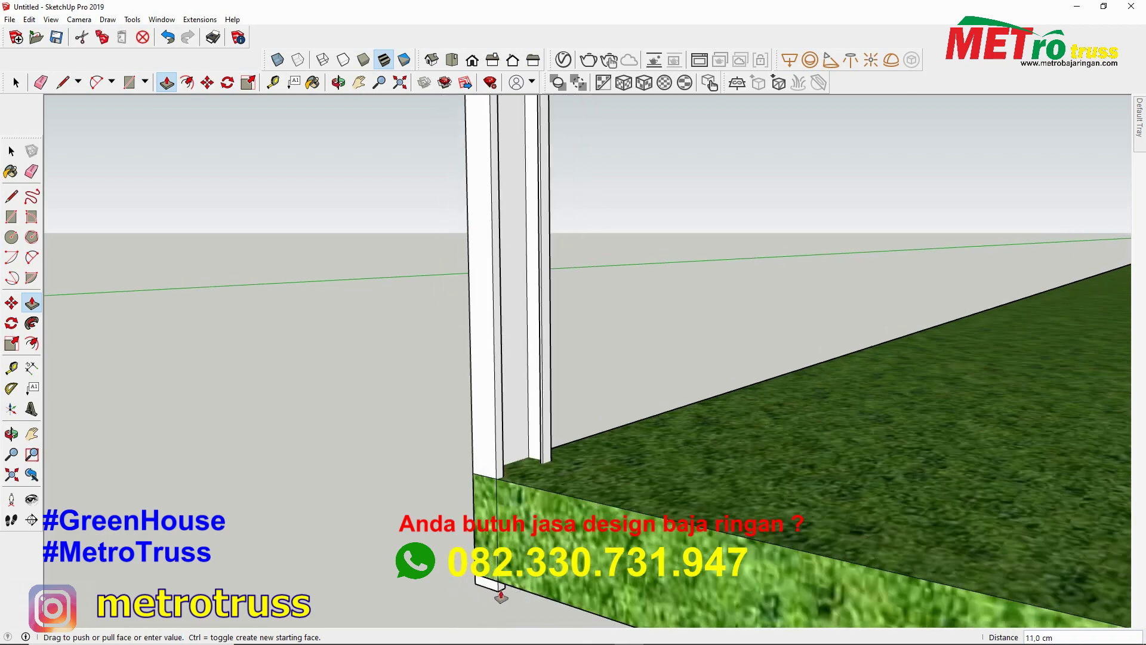
left_click(12, 151)
middle_click_drag(239, 388, 418, 406)
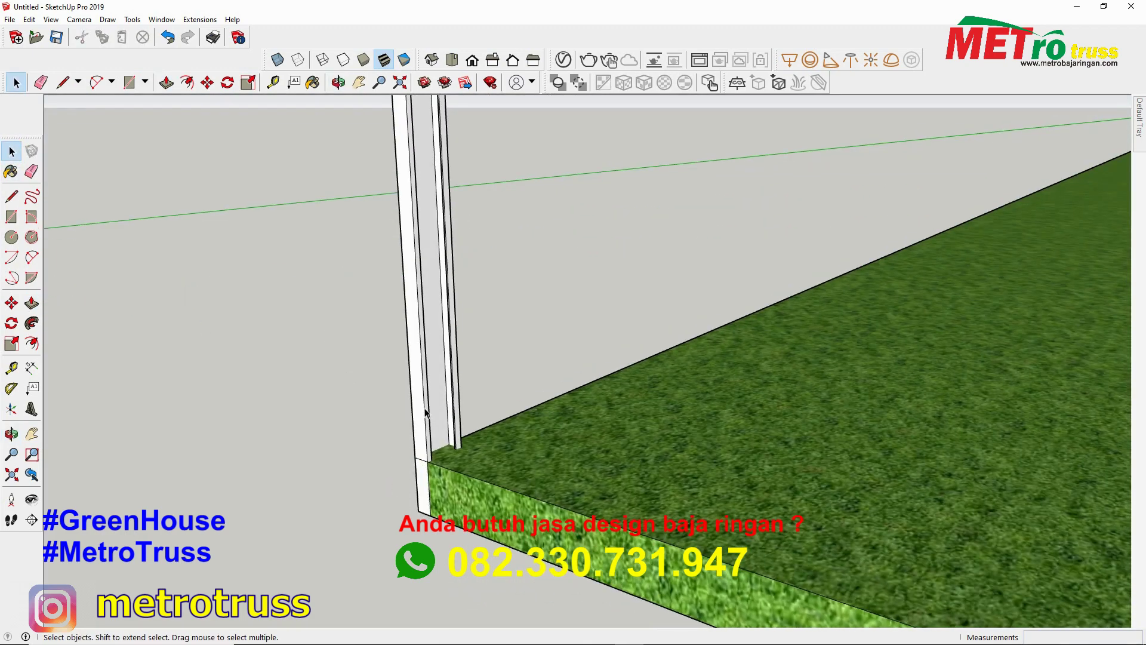
Rotate the post and move a copy to stand beside it at the plot corner
right_click(419, 403)
key("Escape")
scroll(439, 454, "up", 2)
scroll(438, 453, "up", 2)
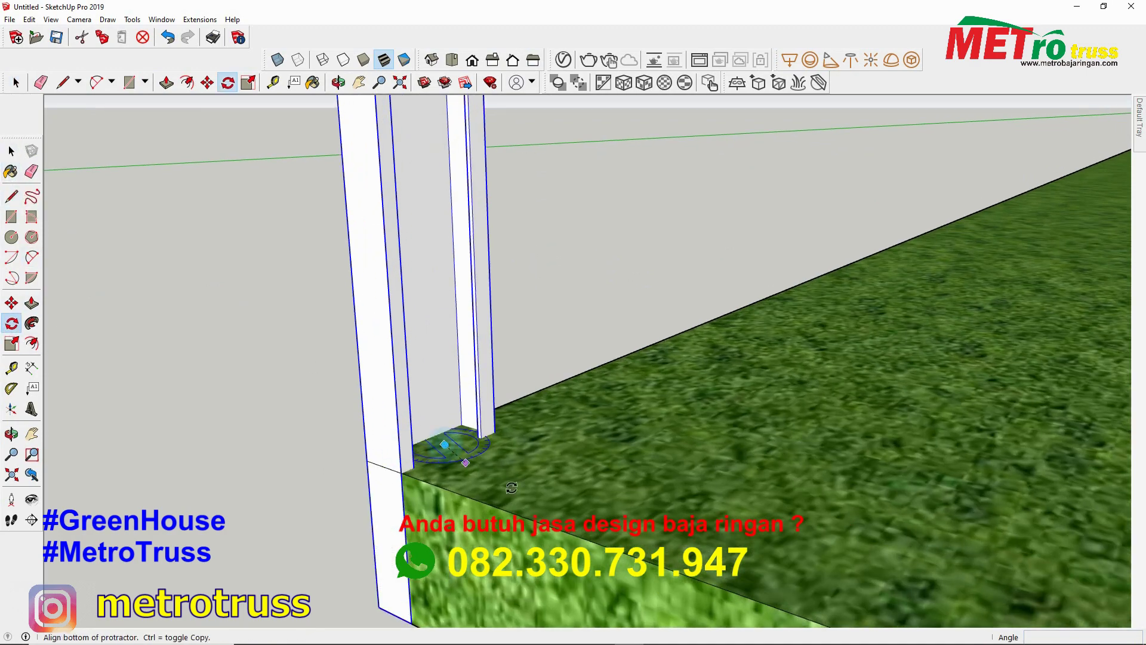
left_click(11, 303)
left_click(402, 475)
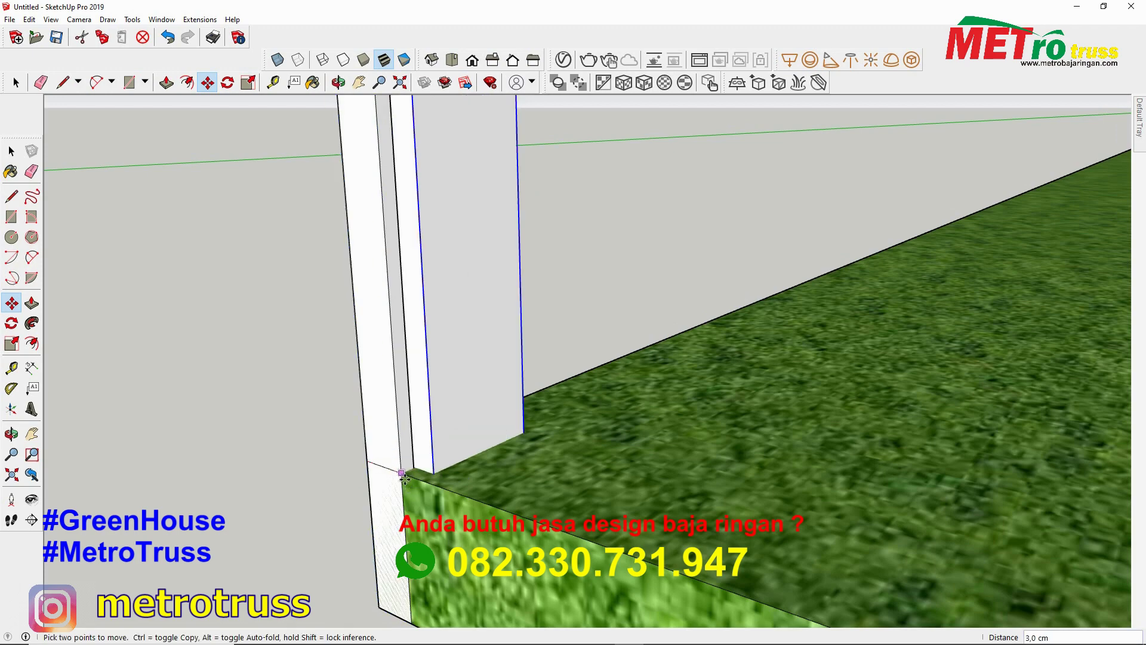
middle_click_drag(404, 486, 523, 475)
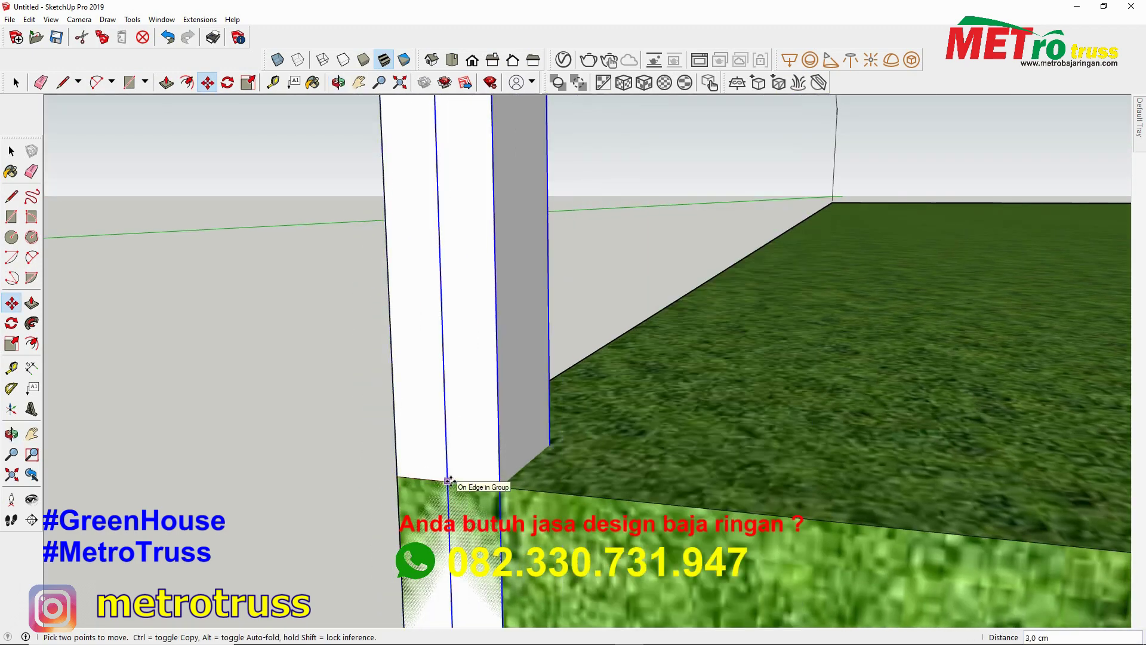
left_click(448, 480)
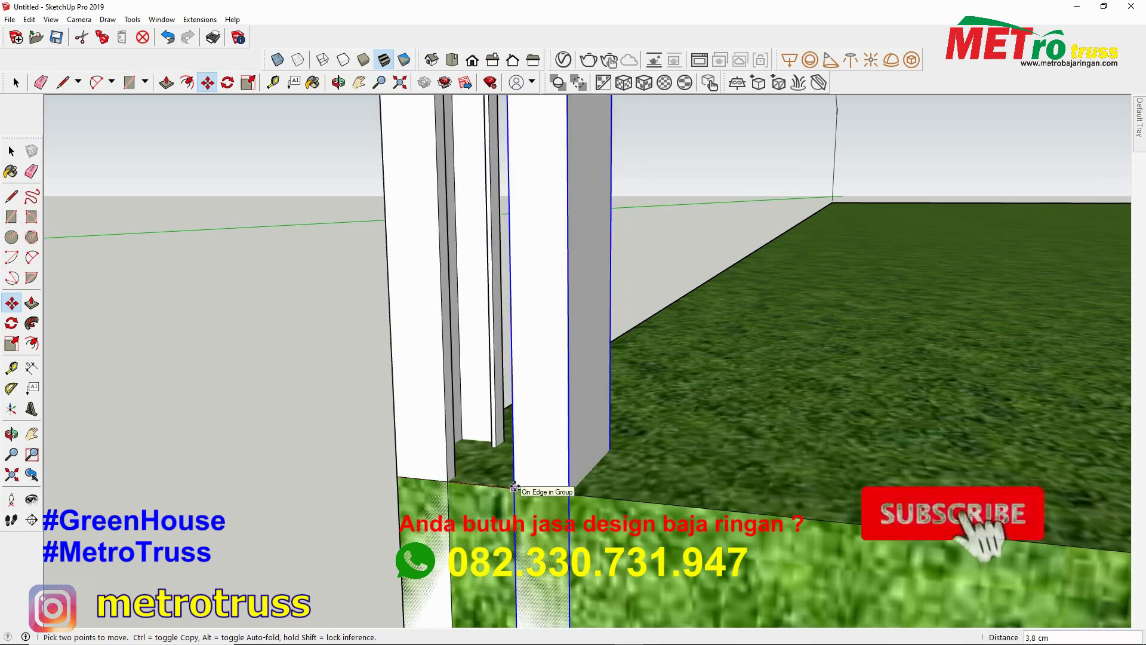
middle_click_drag(448, 481, 442, 304)
Dimension the corner post's full height from base to top
left_click(32, 367)
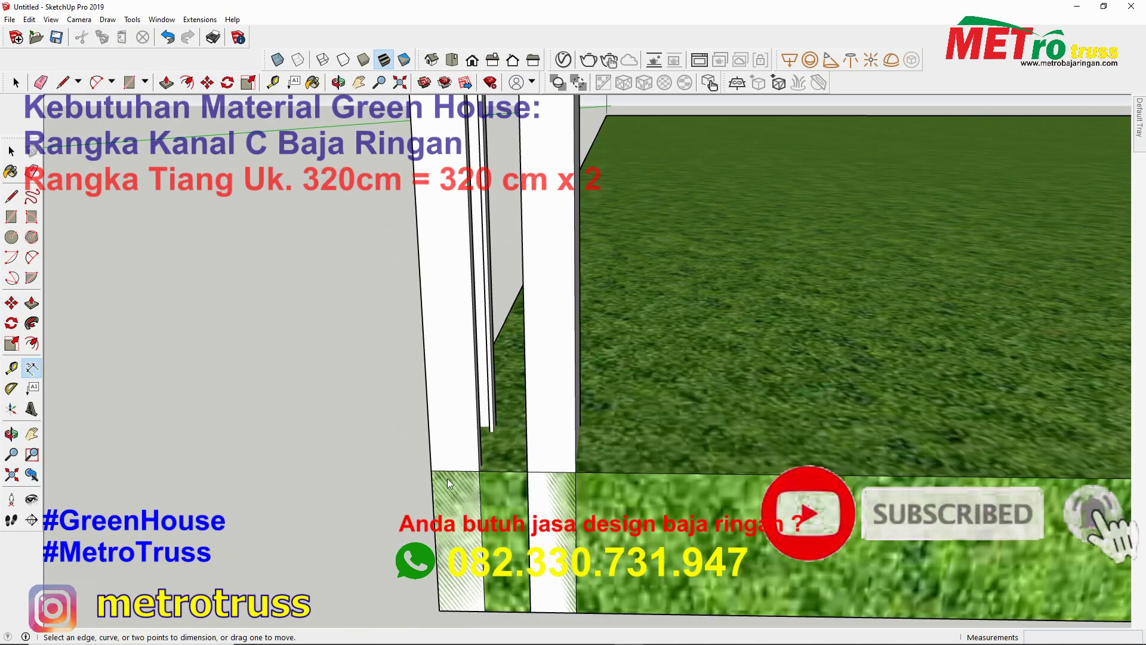
left_click(445, 486)
mouse_move(420, 474)
middle_mouse_down()
mouse_move(495, 465)
mouse_move(453, 358)
middle_mouse_up()
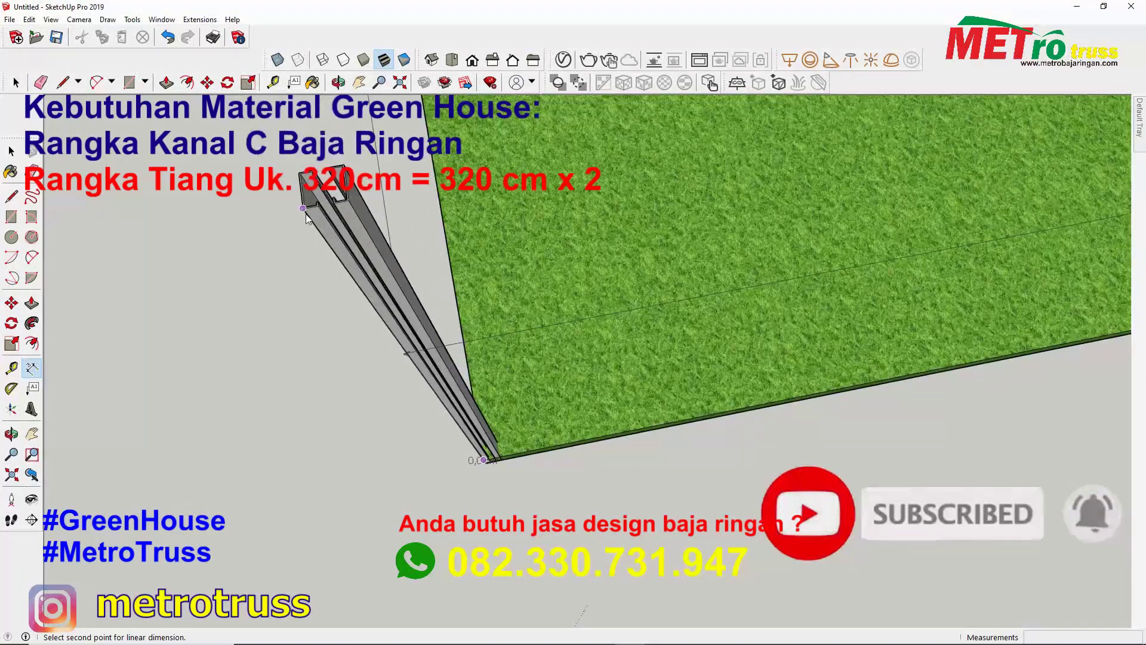
left_click(303, 209)
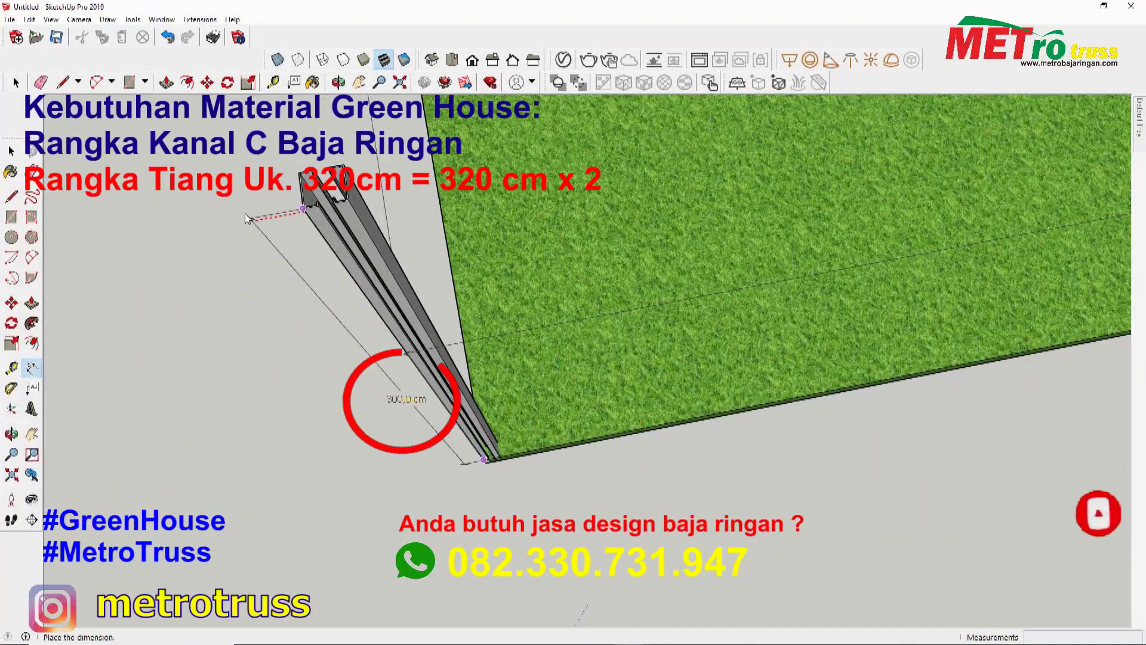
left_click(246, 218)
mouse_move(247, 219)
middle_mouse_down()
mouse_move(550, 615)
mouse_move(298, 418)
middle_mouse_up()
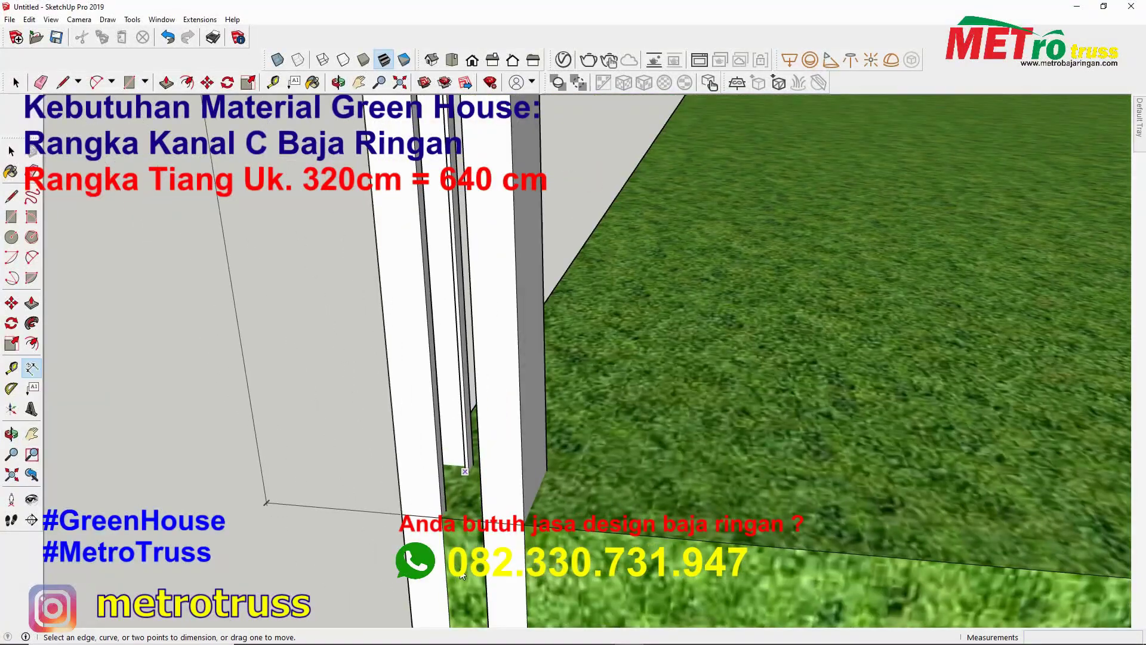
Outline and offset a small face on the post's inner side, undoing the offset
left_click(11, 196)
middle_click_drag(524, 505, 518, 456)
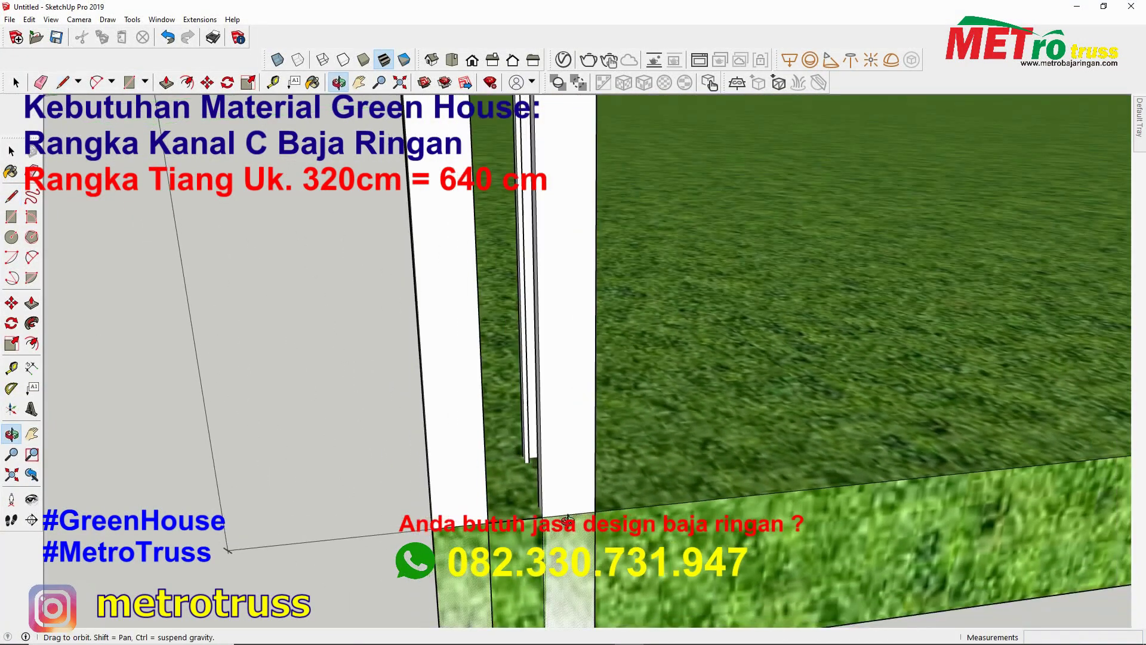
mouse_move(462, 499)
middle_mouse_down()
mouse_move(503, 517)
mouse_move(256, 410)
middle_mouse_up()
key("f")
left_click(504, 517)
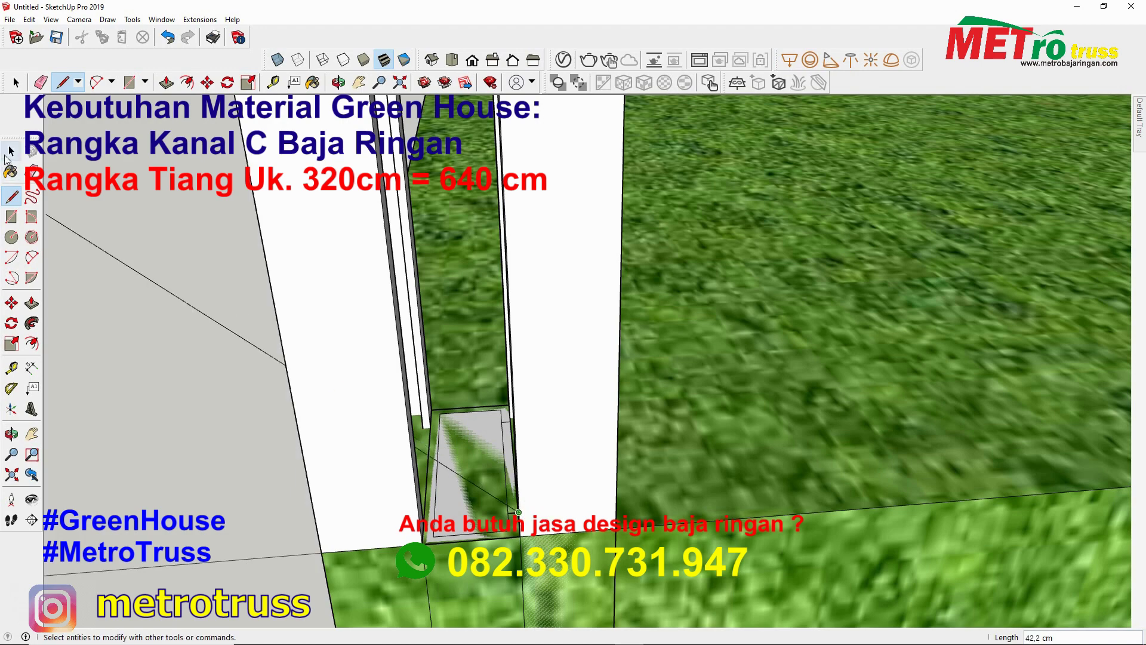
key("ctrl+z")
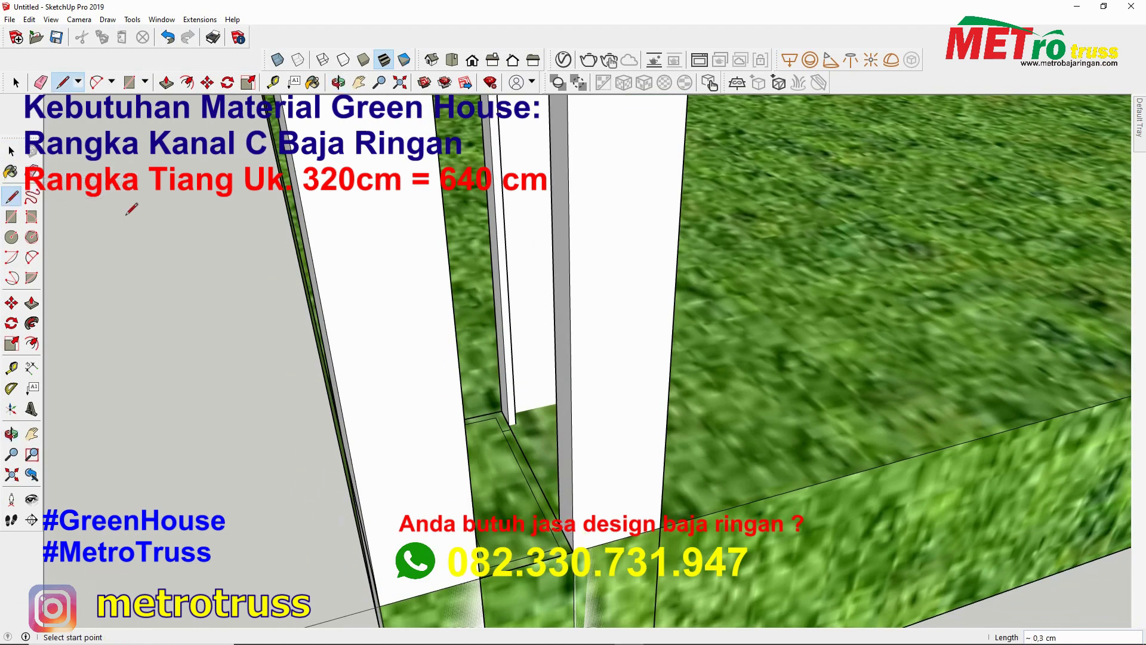
Push/pull the small post face to form the 25 cm bottom brace piece
key("space")
left_click_drag(540, 452, 442, 472)
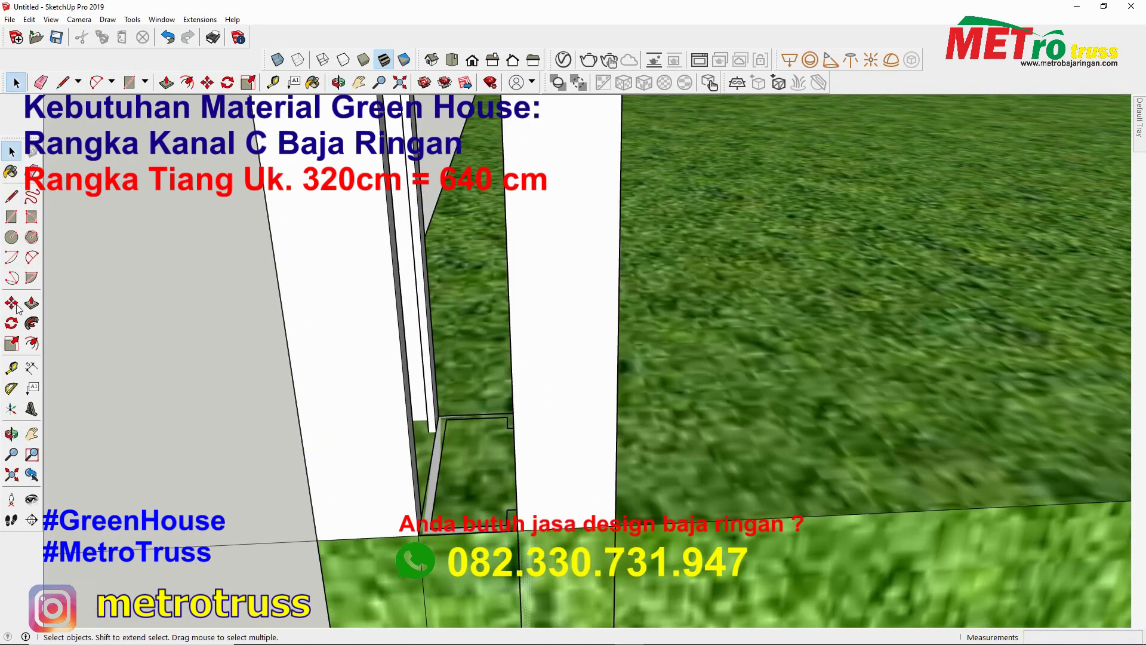
key("p")
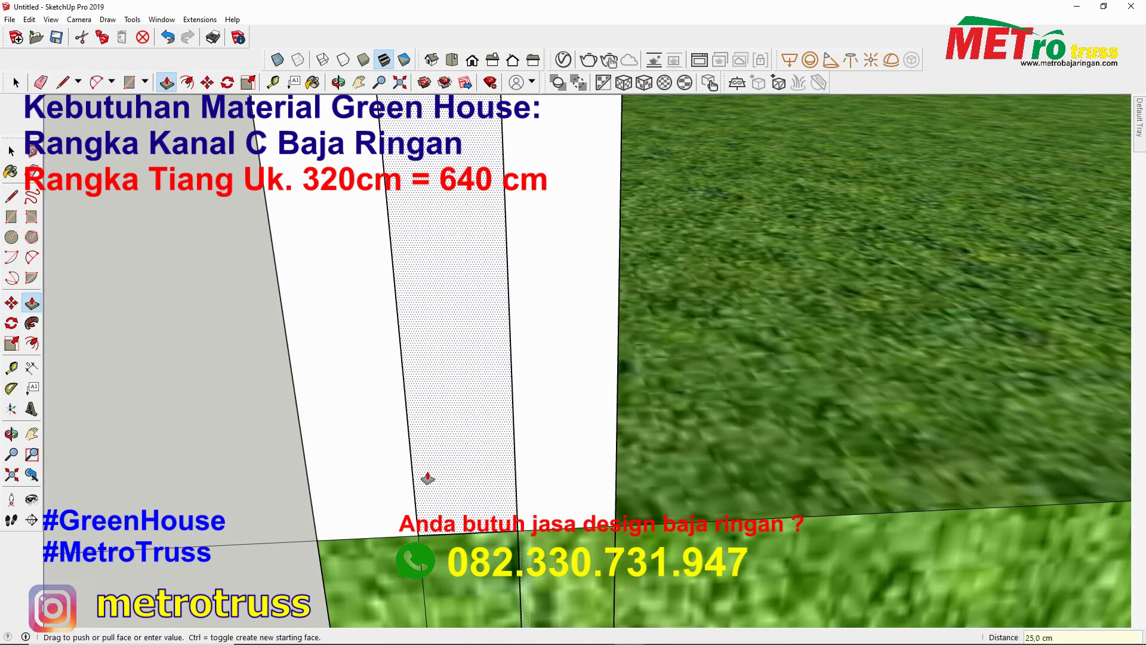
mouse_move(428, 478)
middle_mouse_down()
mouse_move(424, 234)
mouse_move(439, 232)
middle_mouse_up()
key("space")
scroll(450, 241, "down", 2)
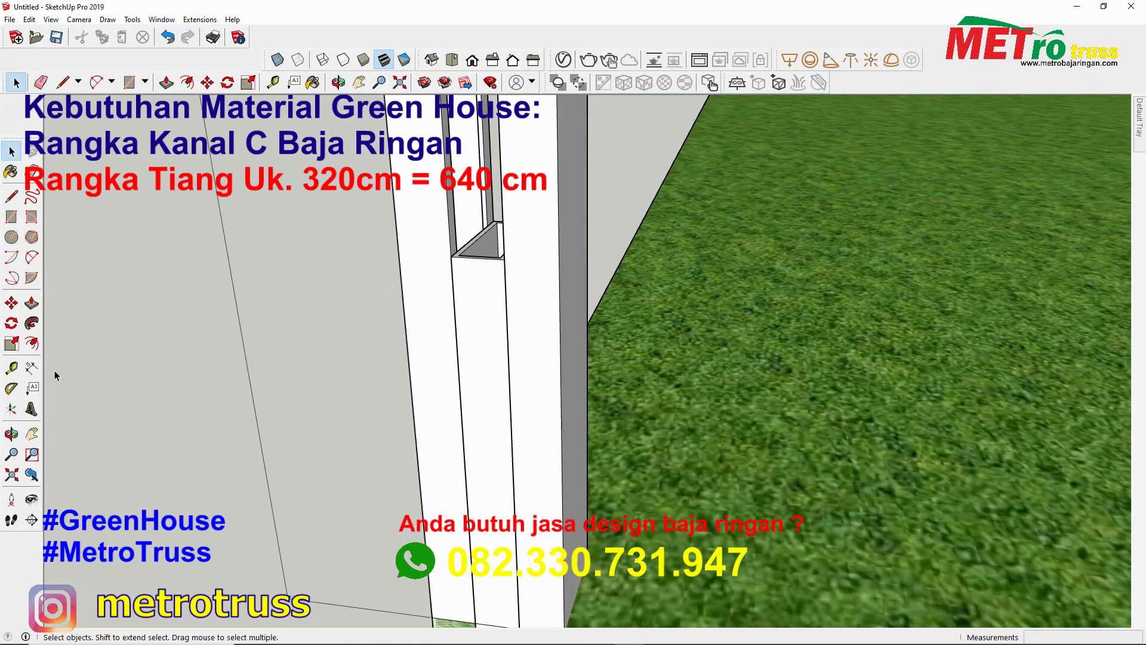
Dimension 25,0 cm up the column from its bottom corner
left_click(474, 624)
left_click(451, 257)
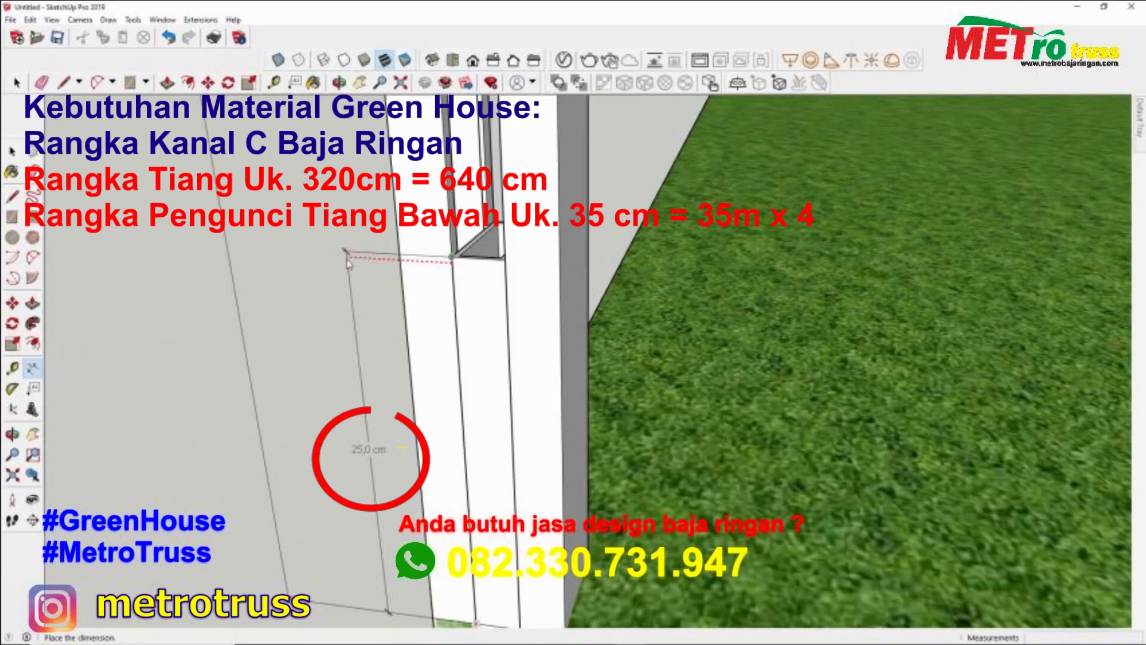
left_click(348, 263)
key("space")
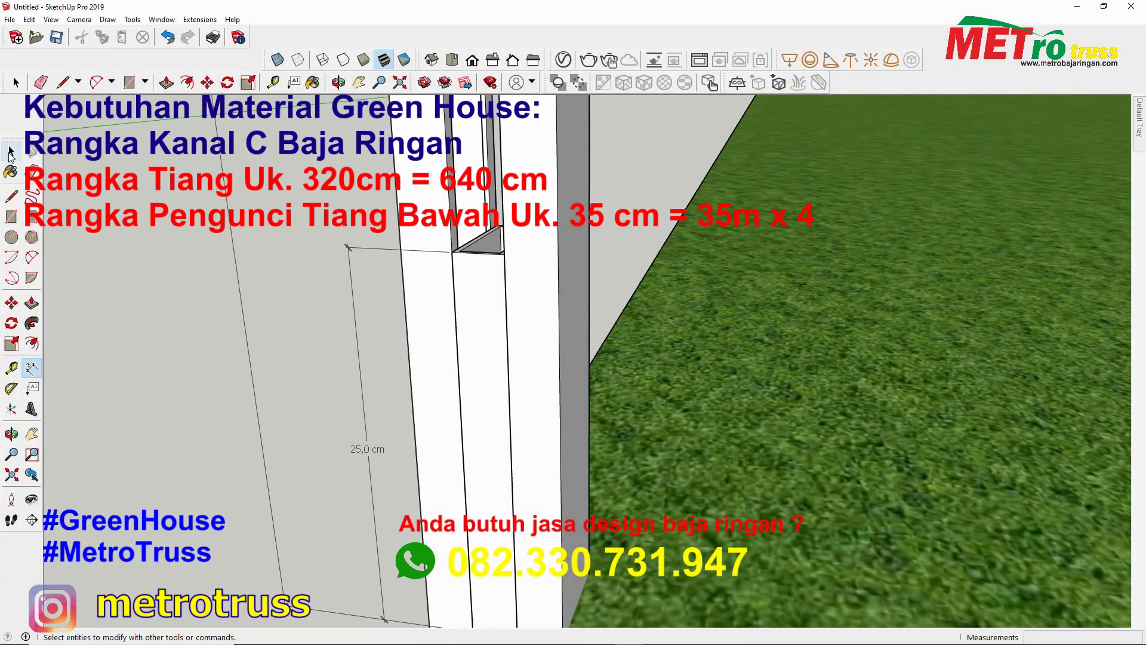
Rotate the column piece 180° and move a copy to the snapped endpoint
mouse_move(418, 280)
middle_mouse_down()
mouse_move(487, 298)
mouse_move(631, 289)
middle_mouse_up()
right_click(632, 289)
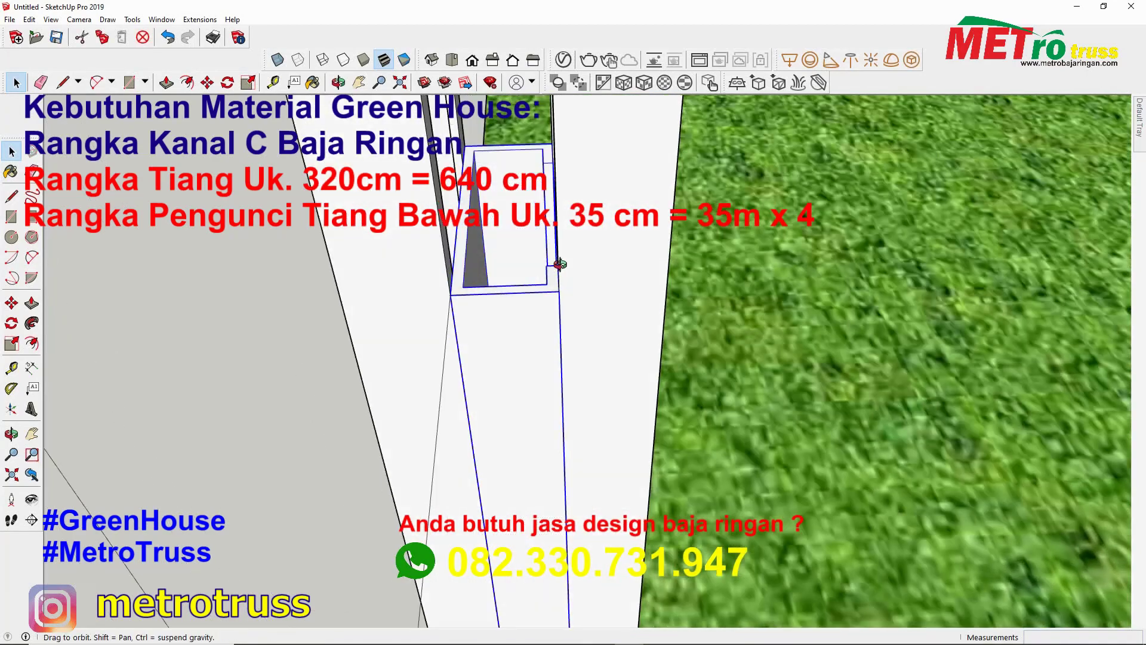
left_click(529, 206)
type("180")
key("Return")
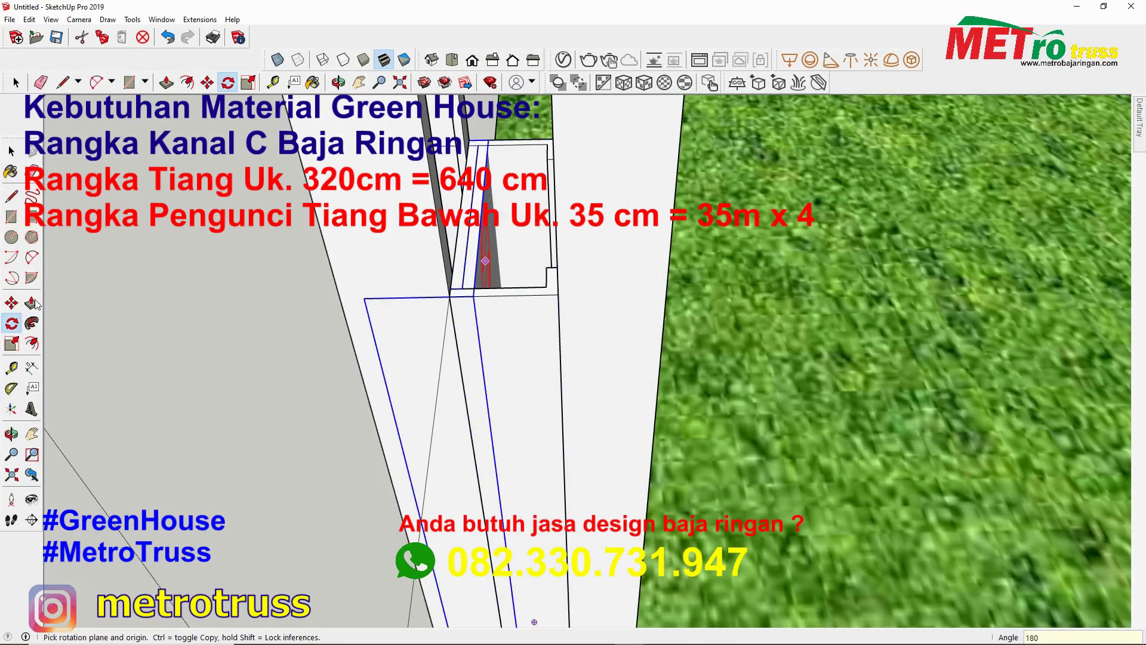
left_click(474, 296)
left_click(557, 296)
key("space")
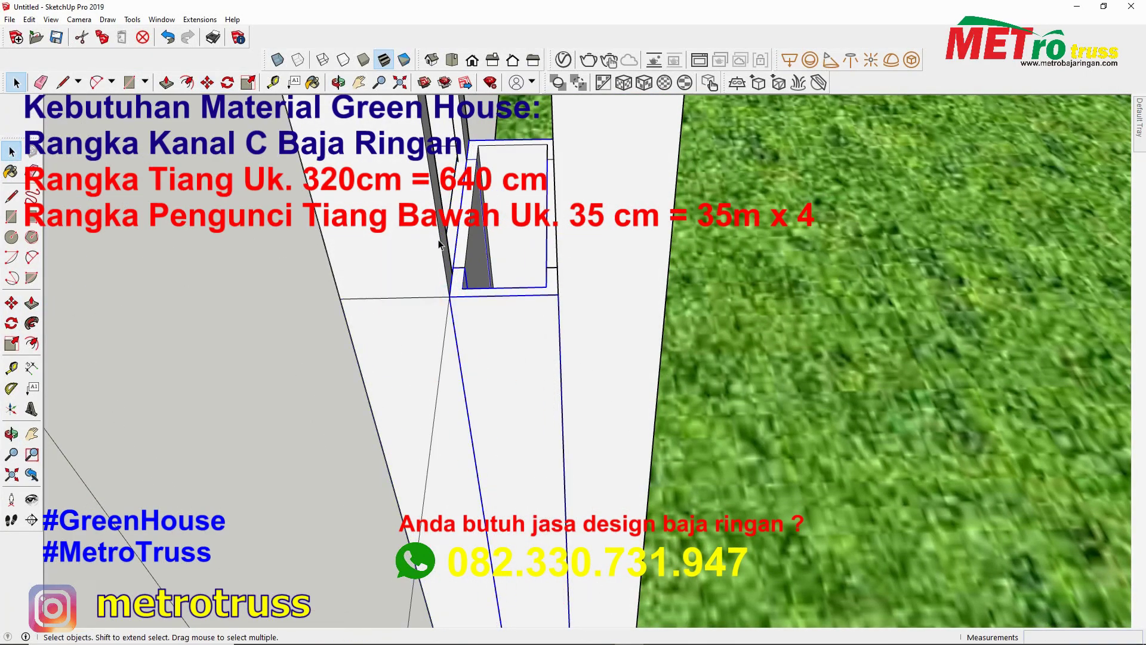
Select the channel piece and move it beside the post base
mouse_move(558, 293)
middle_mouse_down()
mouse_move(606, 484)
mouse_move(463, 285)
middle_mouse_up()
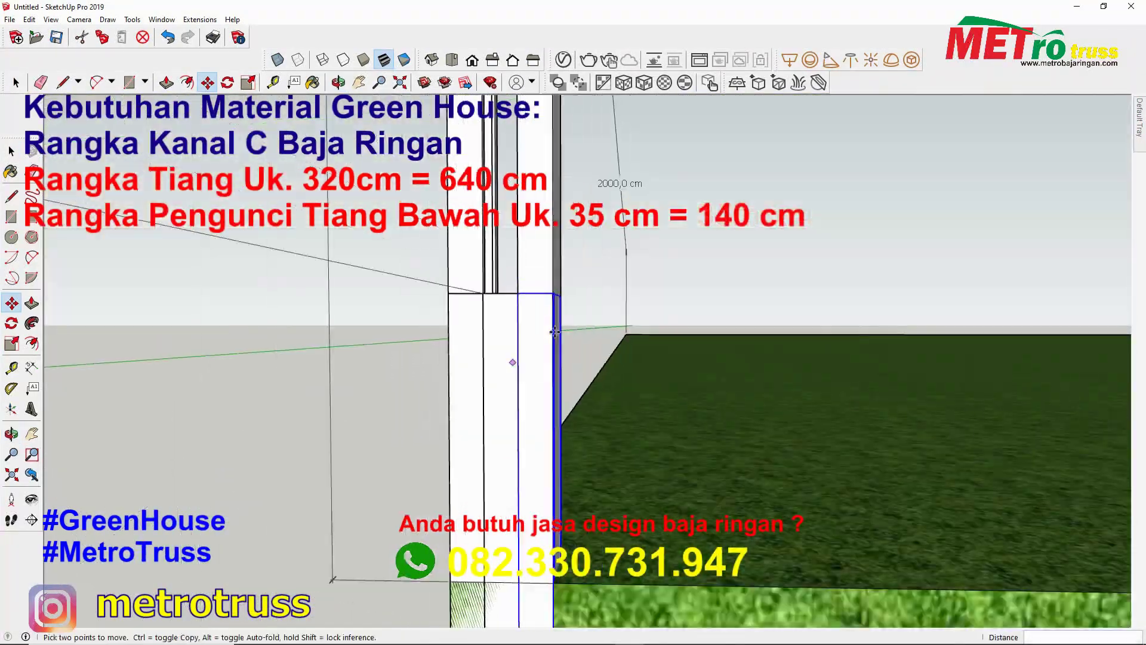
key("m")
scroll(463, 285, "up", 1)
key("space")
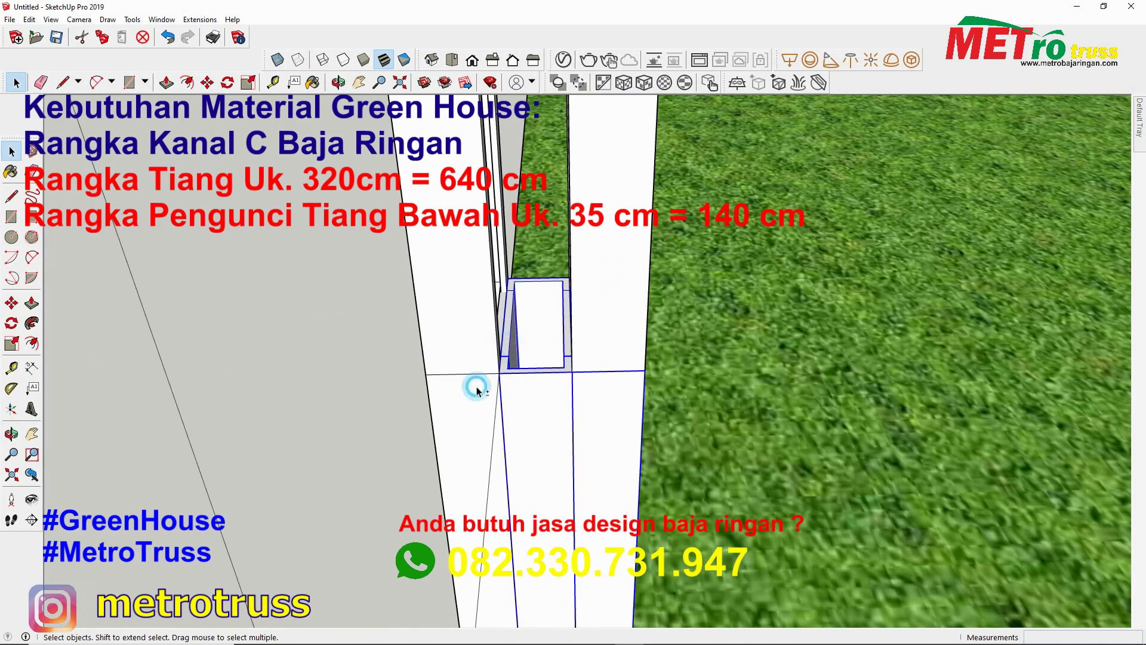
right_click(476, 389)
left_click(597, 298)
key("m")
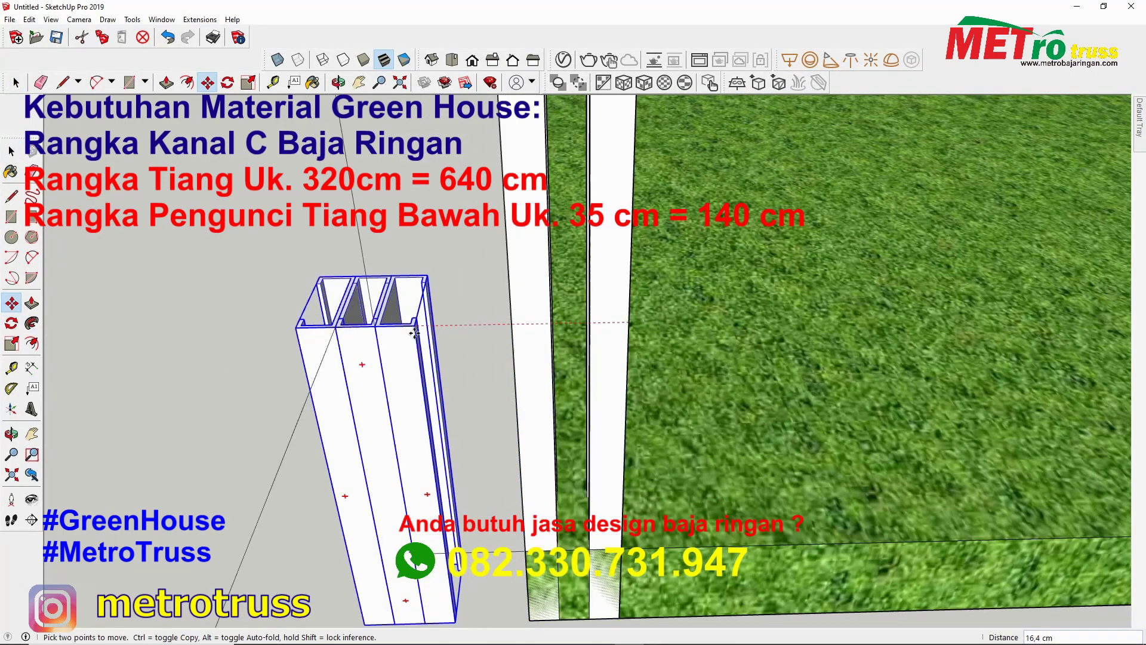
mouse_move(414, 333)
middle_mouse_down()
mouse_move(538, 497)
mouse_move(411, 425)
mouse_move(695, 215)
middle_mouse_up()
key("space")
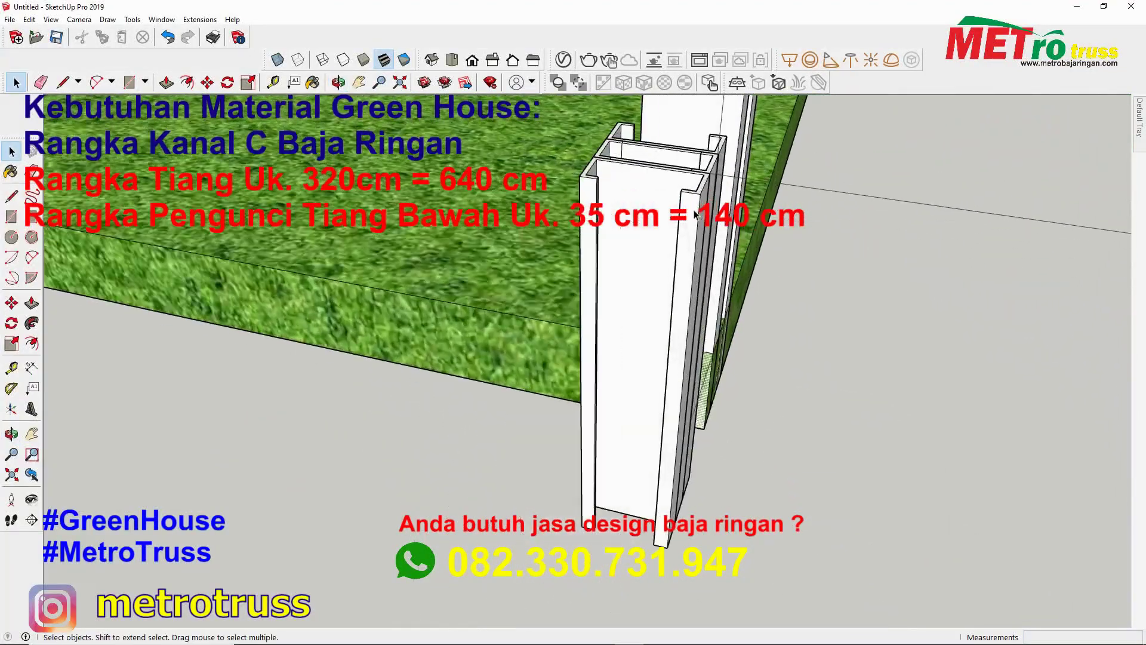
Extrude a hexagon into a raised bolt head and copy it down the piece with /4
scroll(694, 215, "up", 2)
scroll(678, 184, "up", 2)
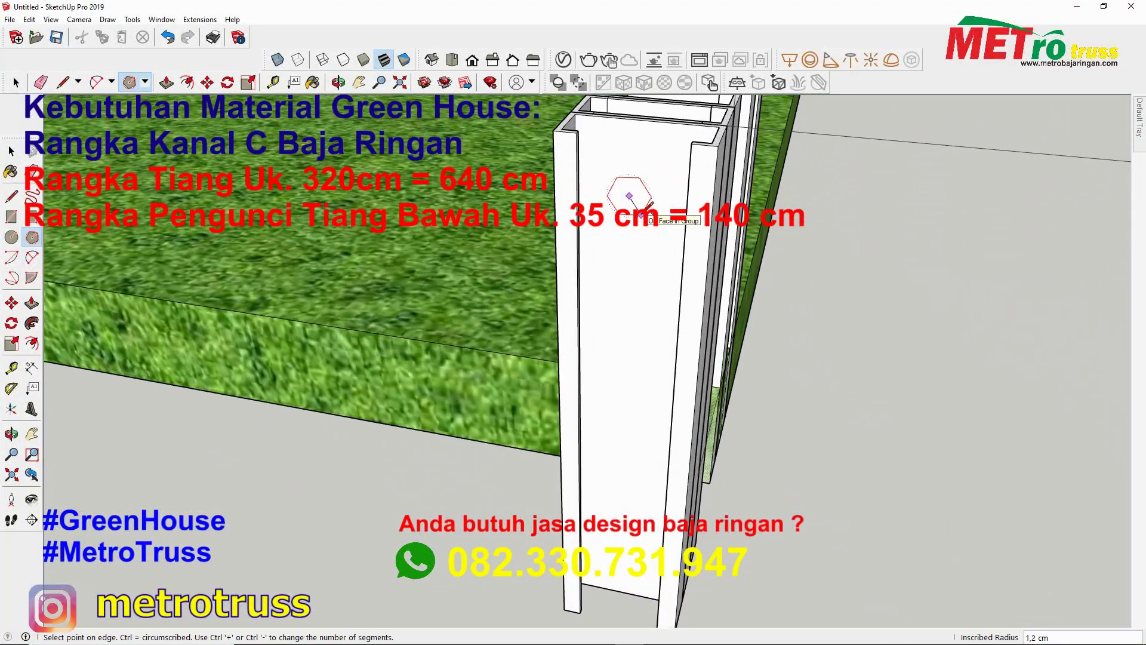
key("p")
left_click(629, 198)
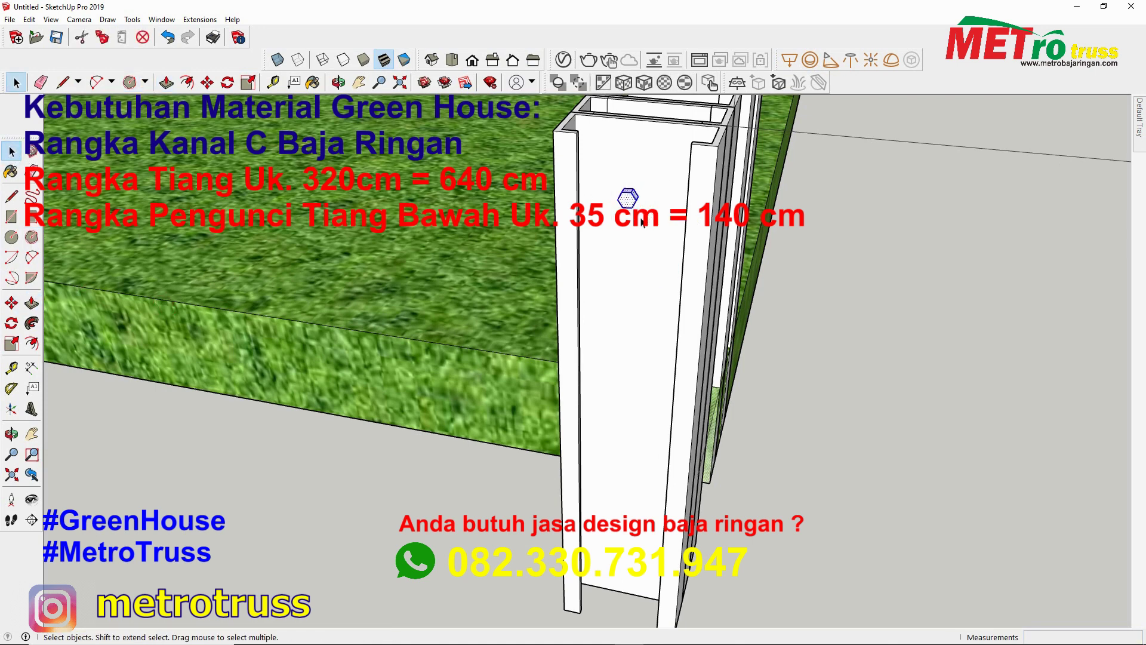
key("m")
key("ctrl")
left_click(628, 203)
left_click(618, 540)
type("/4")
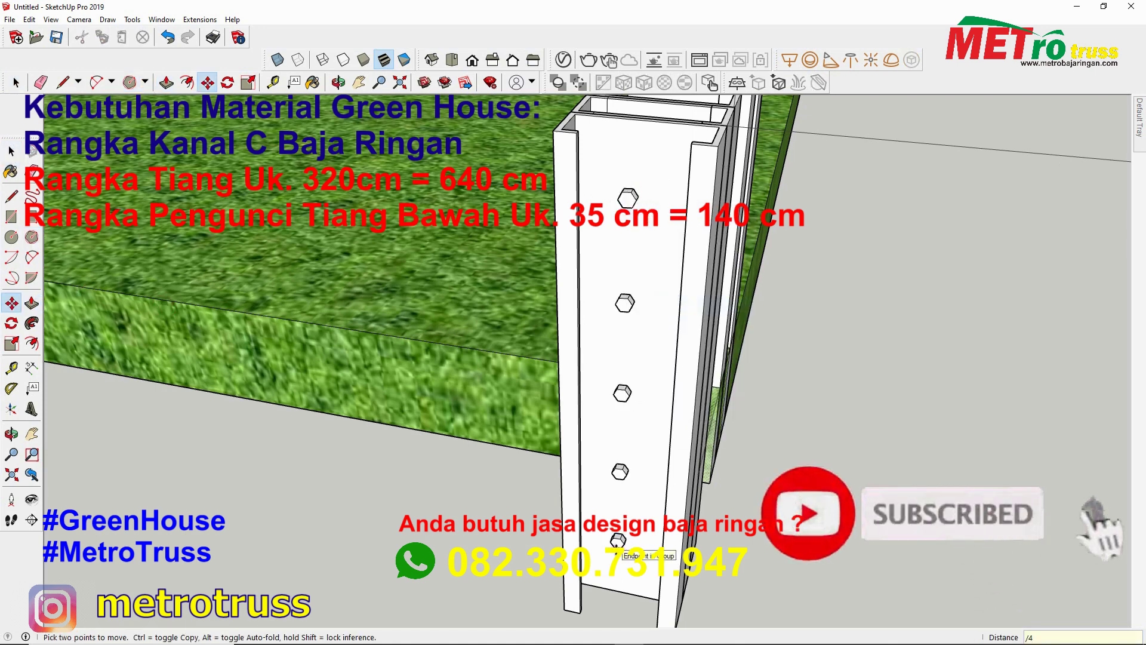
key("space")
Select all the hexagonal bolt heads and group them
left_click_drag(597, 180, 644, 555)
right_click(618, 283)
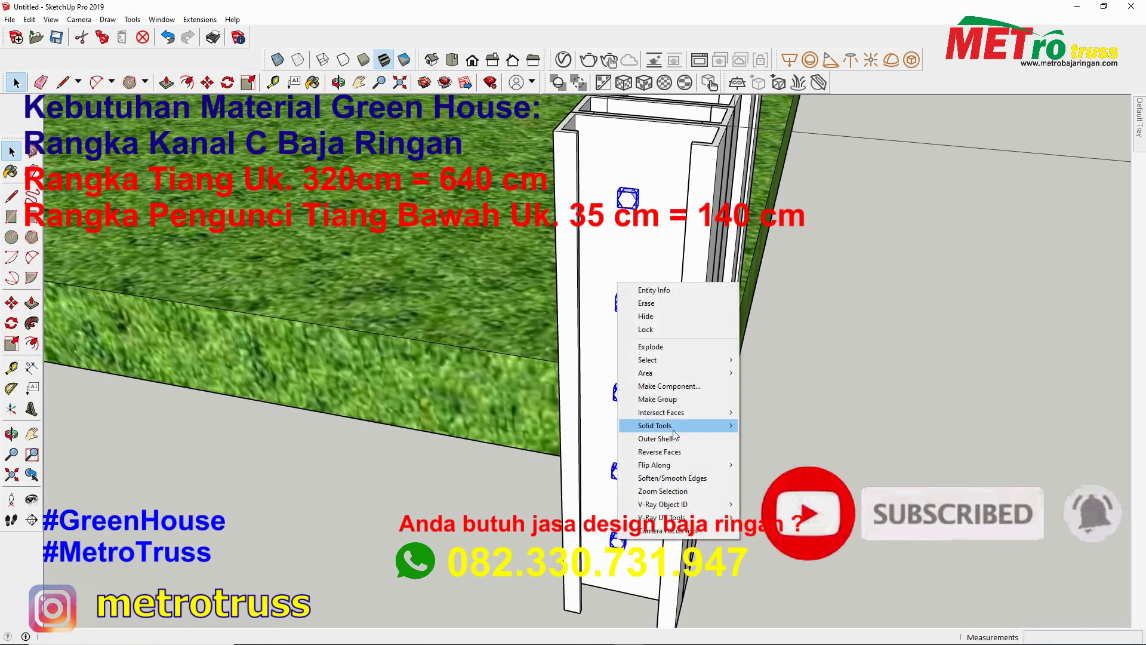
left_click(636, 399)
mouse_move(636, 399)
middle_mouse_down()
mouse_move(684, 222)
mouse_move(537, 310)
middle_mouse_up()
Move the bolt group into place along the column, then select the front C-channel piece
key("m")
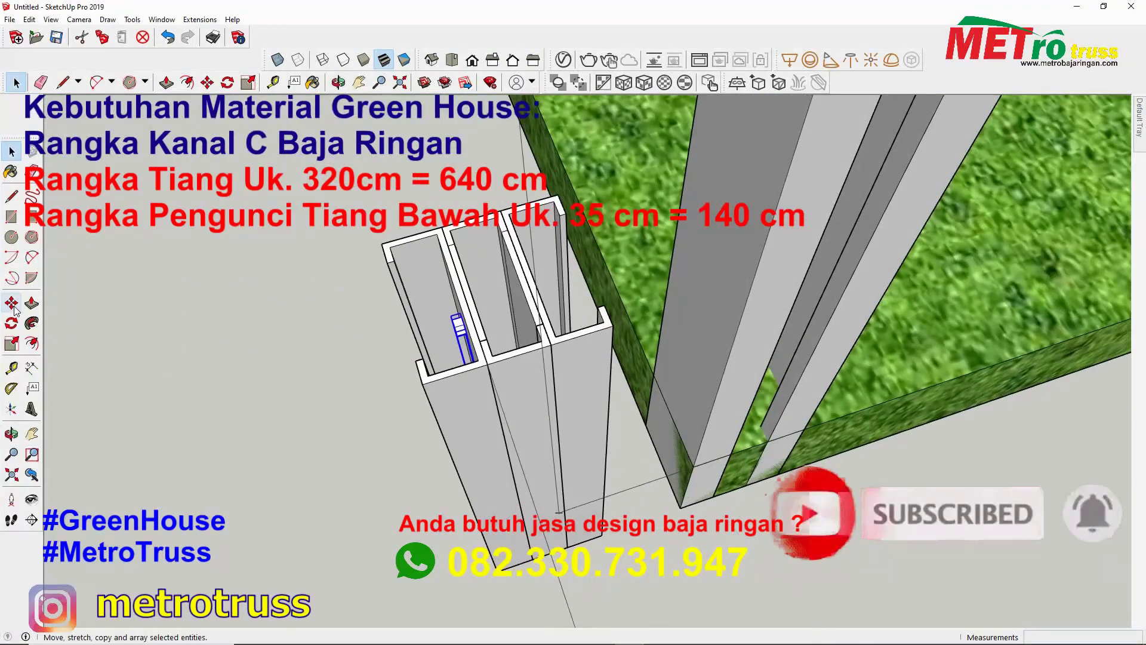
left_click(499, 333)
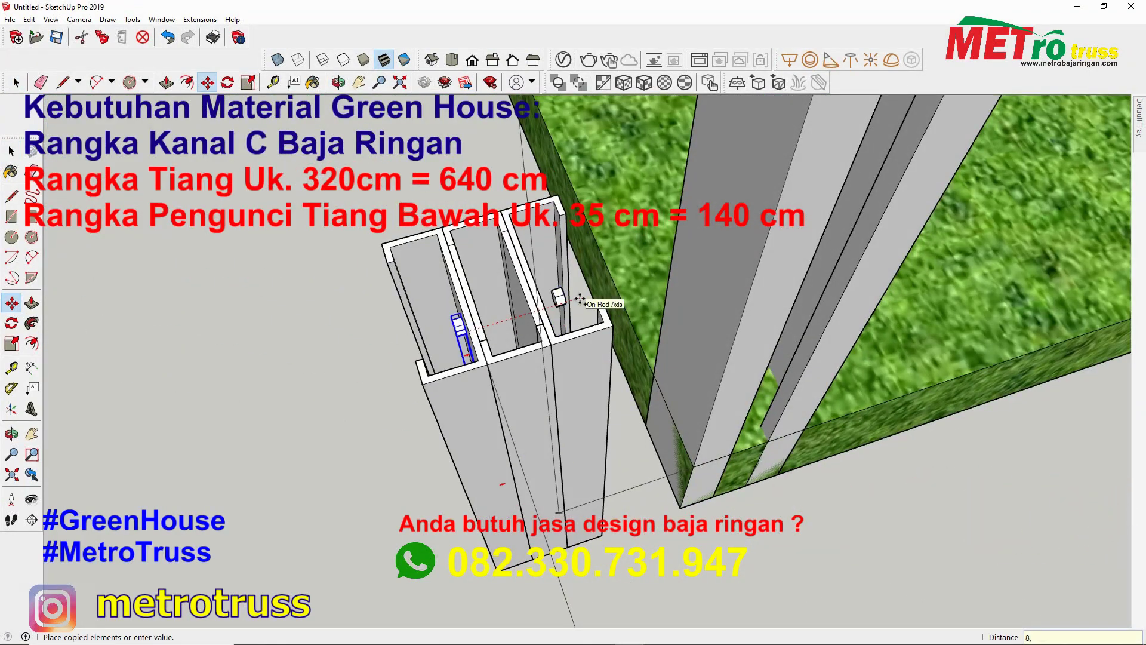
mouse_move(575, 305)
middle_mouse_down()
mouse_move(465, 376)
mouse_move(570, 239)
middle_mouse_up()
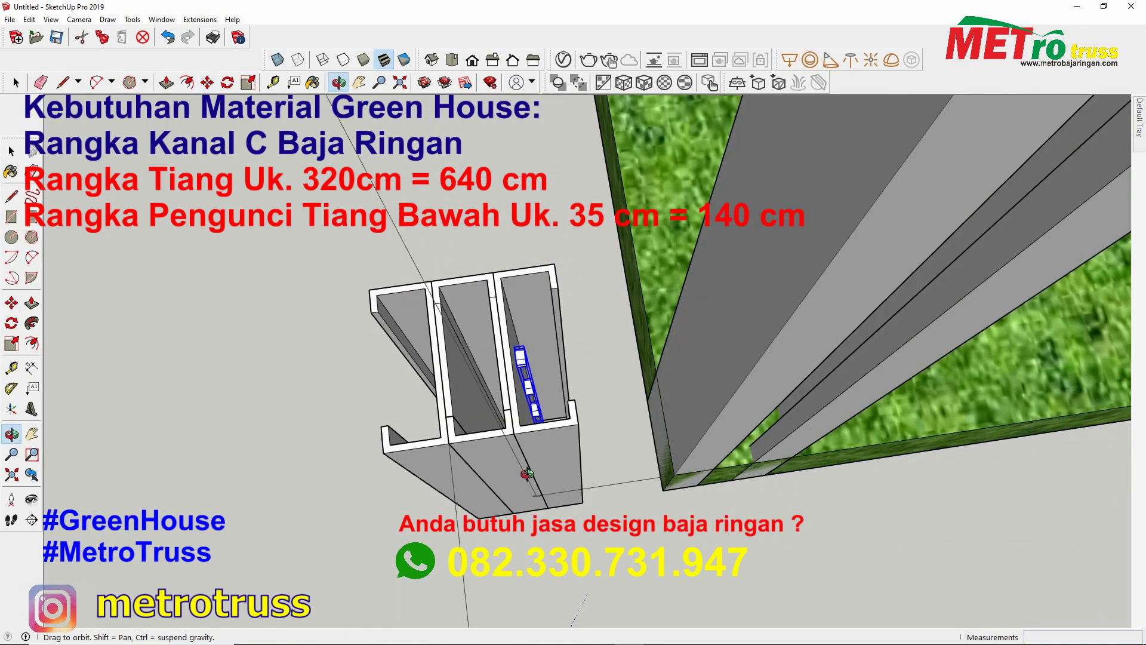
key("space")
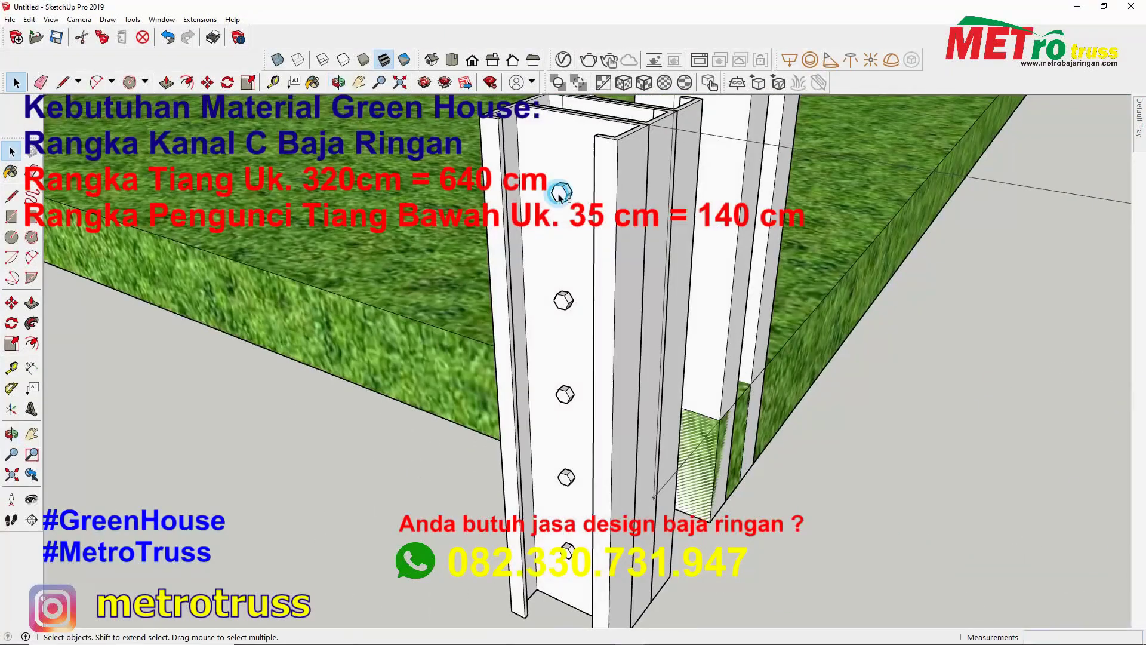
left_click(588, 314)
middle_click_drag(589, 315, 452, 302)
Group the C-channel piece and move it against the other post's base
right_click(452, 302)
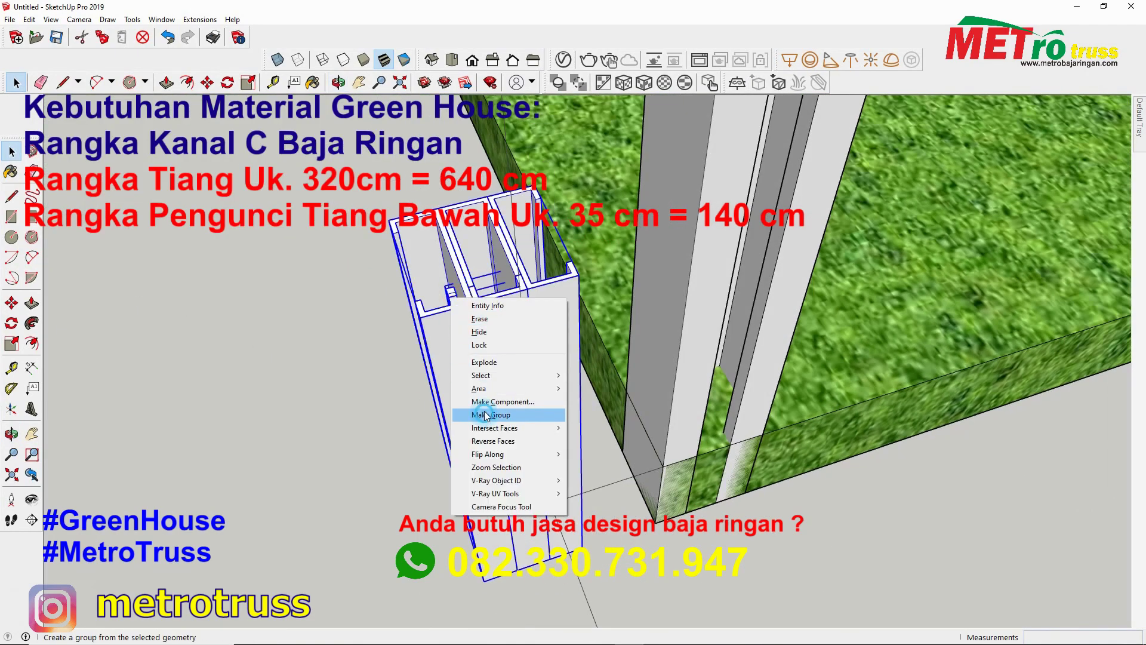
left_click(499, 405)
middle_click_drag(499, 404, 408, 185)
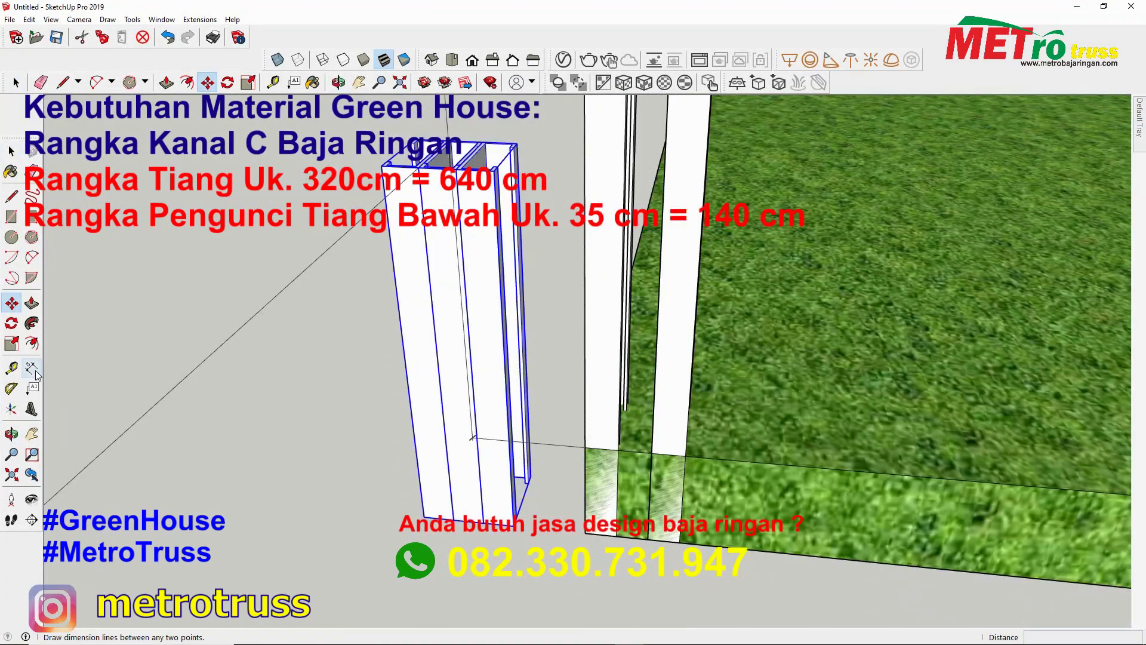
left_click(34, 370)
left_click(529, 197)
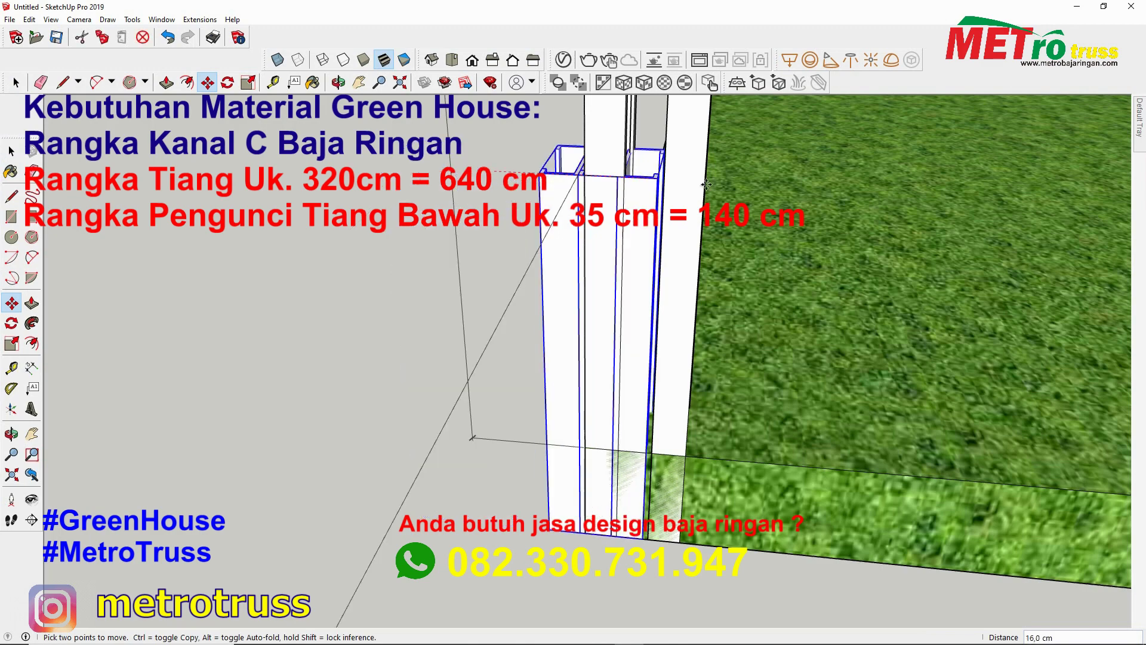
left_click(610, 507)
Dimension the channel's 25,0 cm height and raise a hexagonal bolt head on it
key("d")
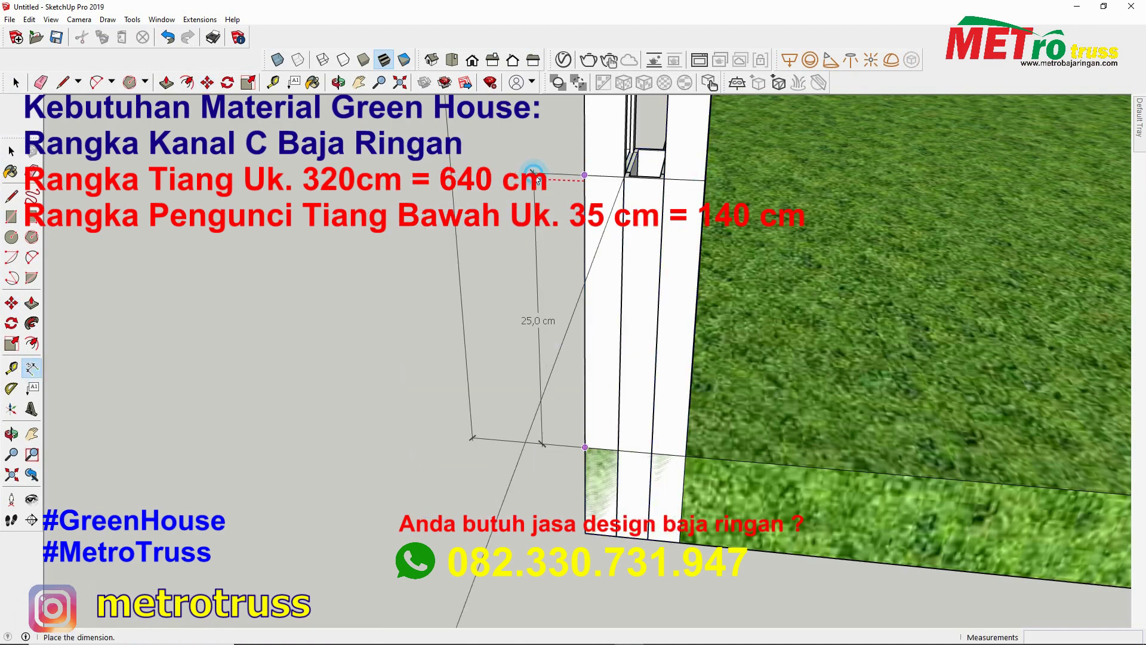
left_click(534, 173)
middle_click_drag(533, 173, 608, 139)
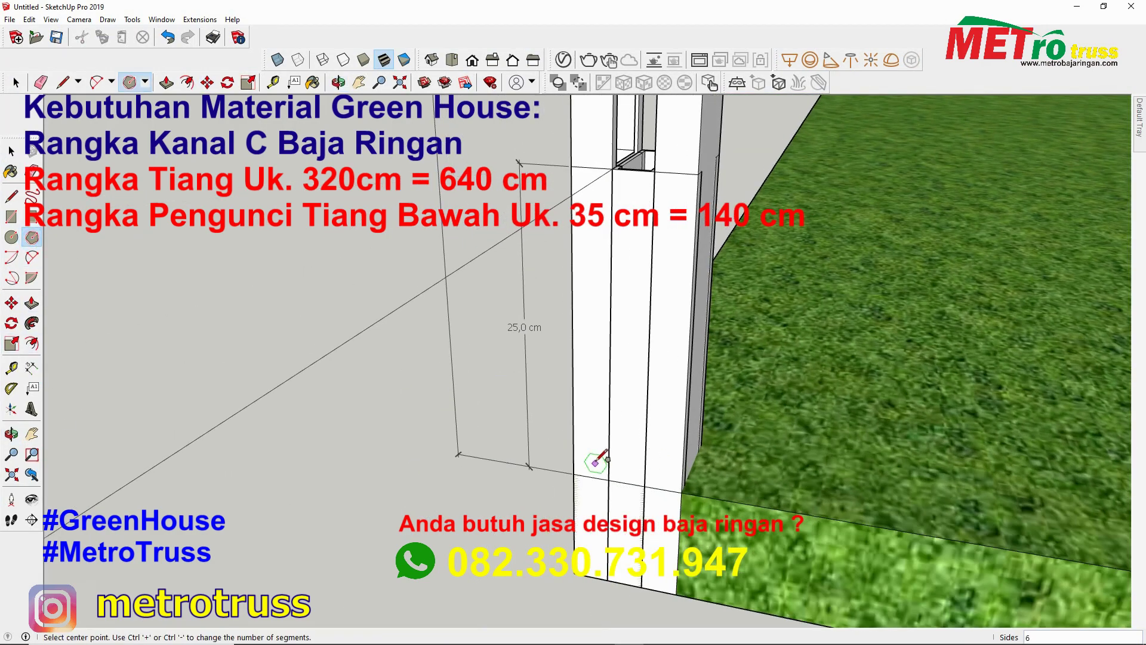
key("p")
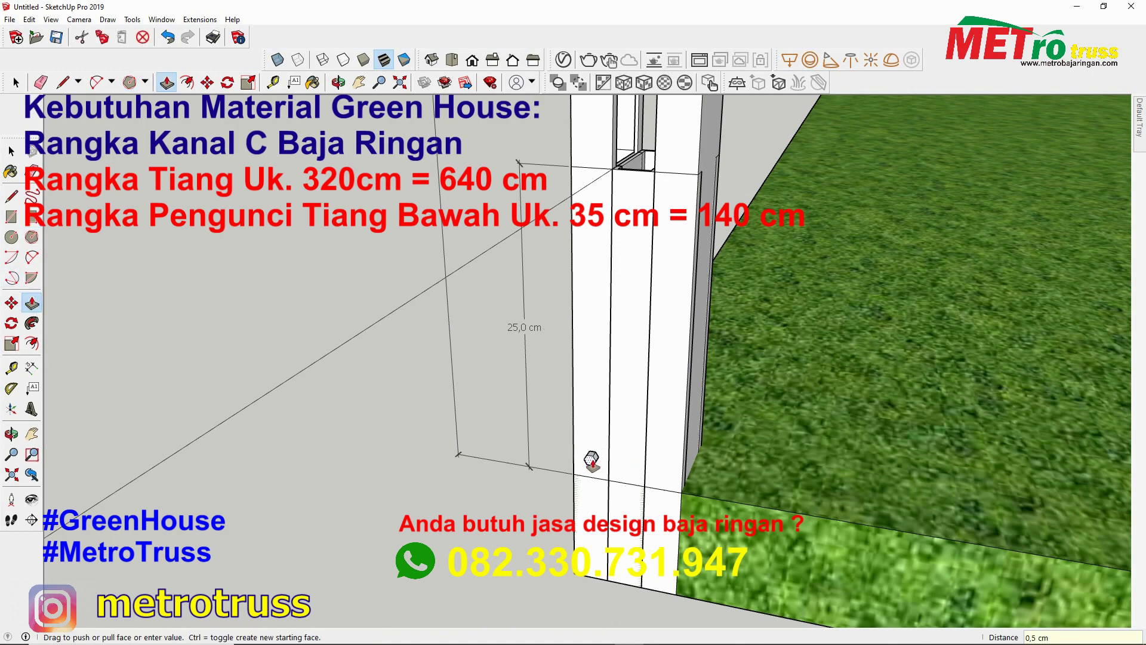
scroll(591, 460, "up", 1)
right_click(590, 463)
left_click(639, 323)
key("m")
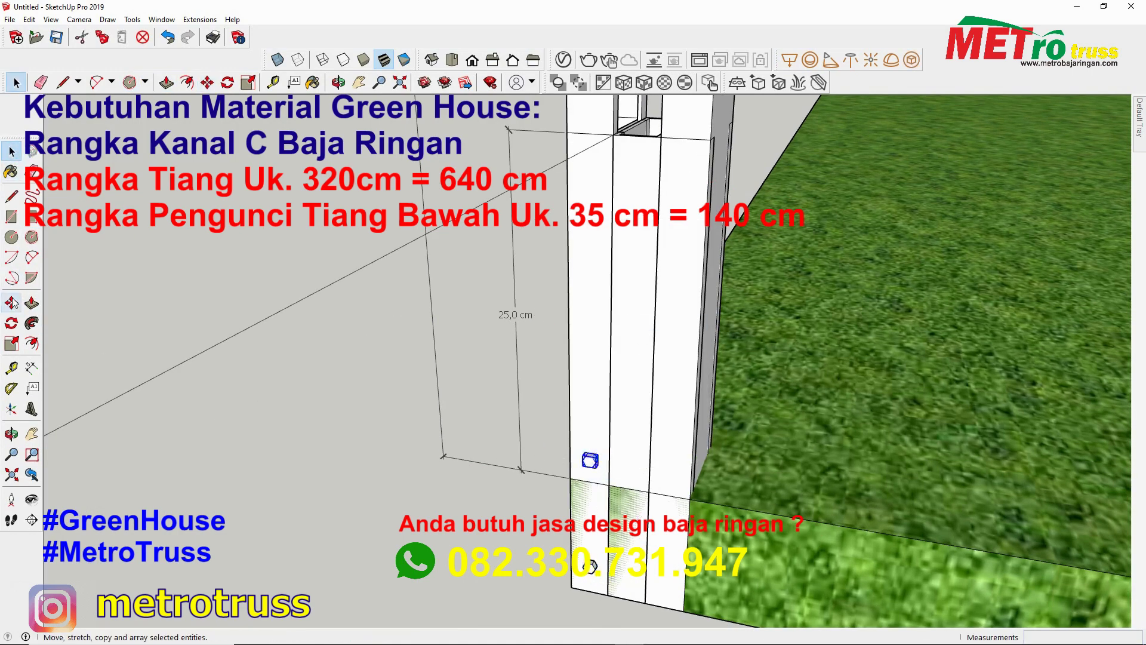
Place the top bolt copy and space the bolt copies evenly with /4
left_click(617, 172)
type("/4")
key("Return")
key("space")
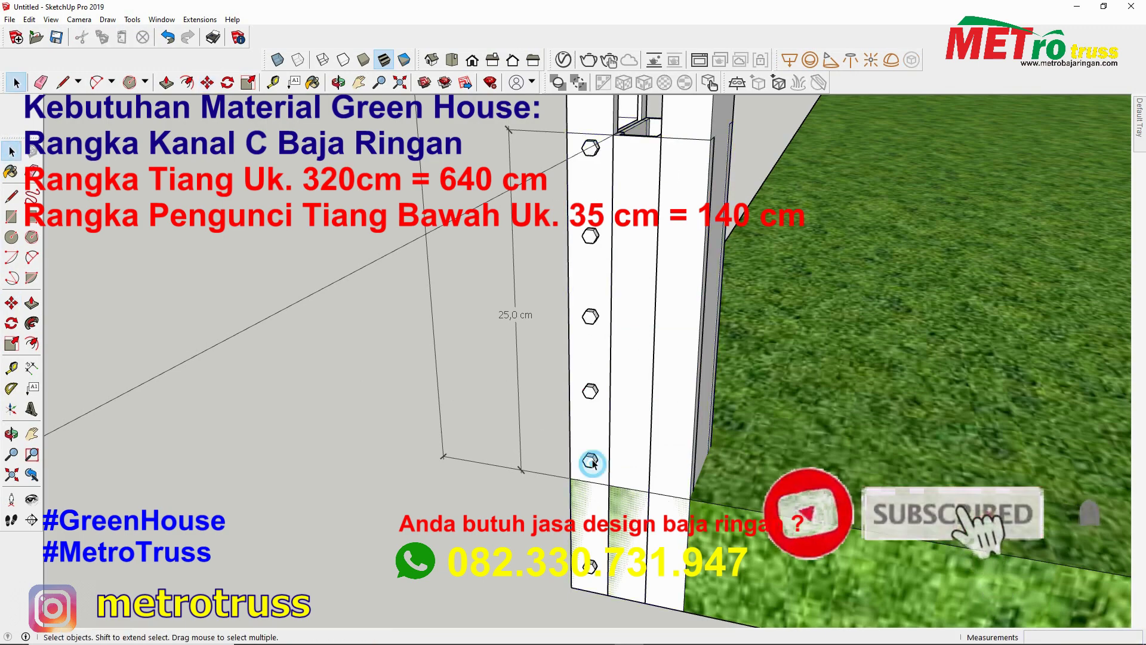
Copy the bolt column across the piece, spaced evenly with /2
left_click(591, 317)
key("ctrl")
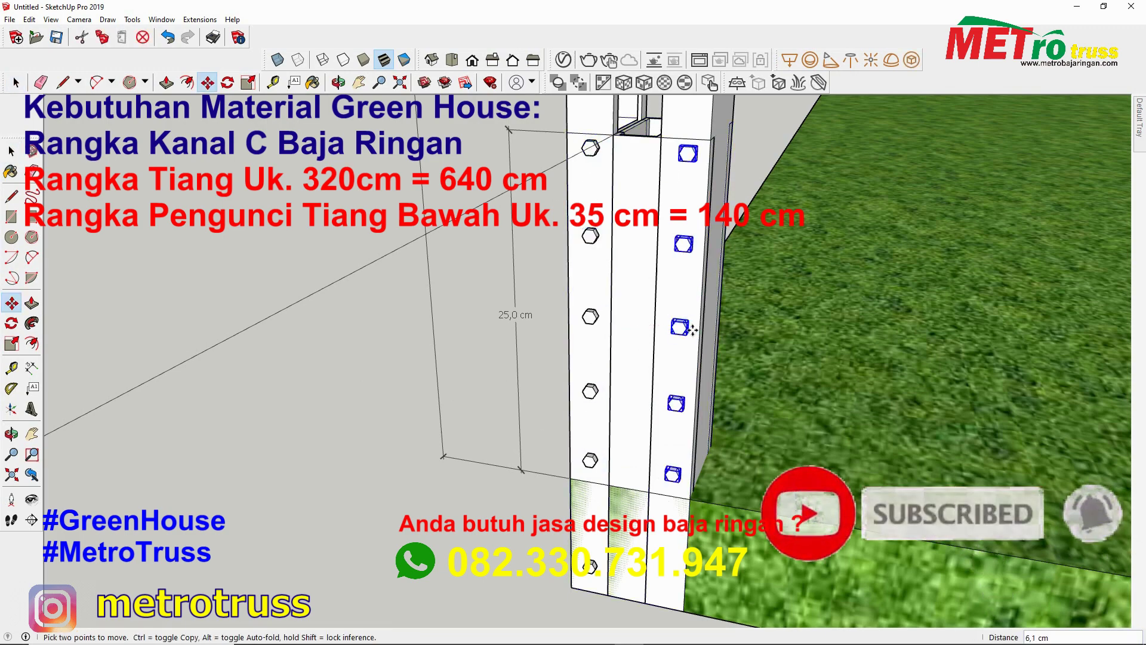
left_click(680, 326)
type("/2")
key("Return")
key("space")
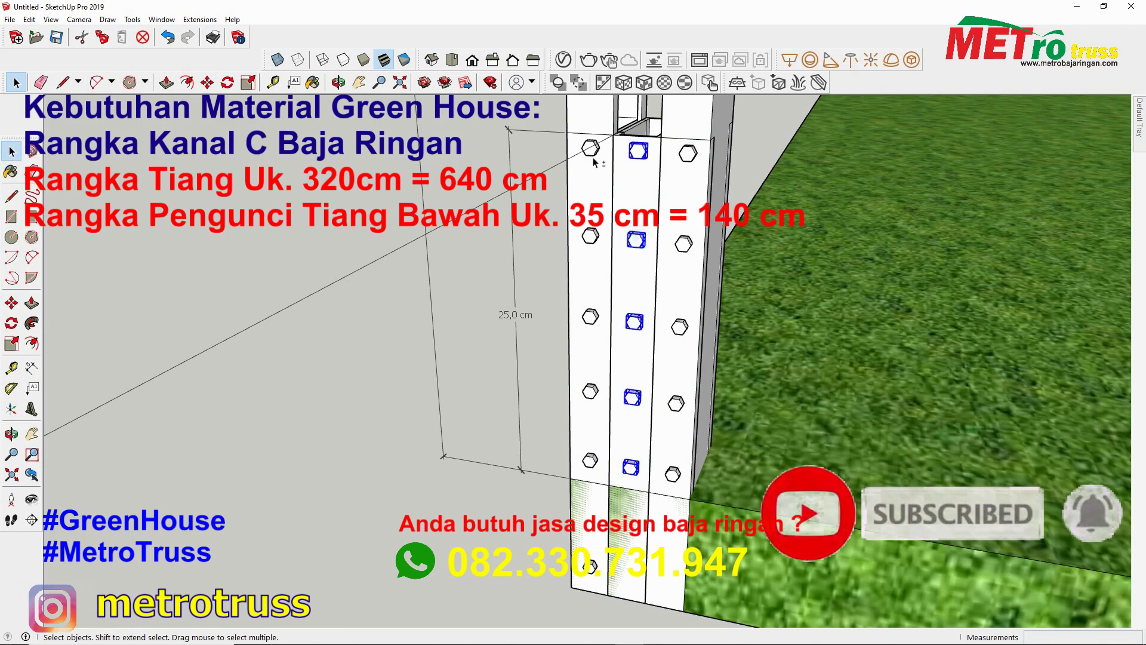
Select the five bolt heads and group them
left_click(591, 317, "ctrl")
left_click(591, 391, "ctrl")
left_click(591, 461, "ctrl")
left_click(676, 403, "ctrl")
left_click(673, 474, "ctrl")
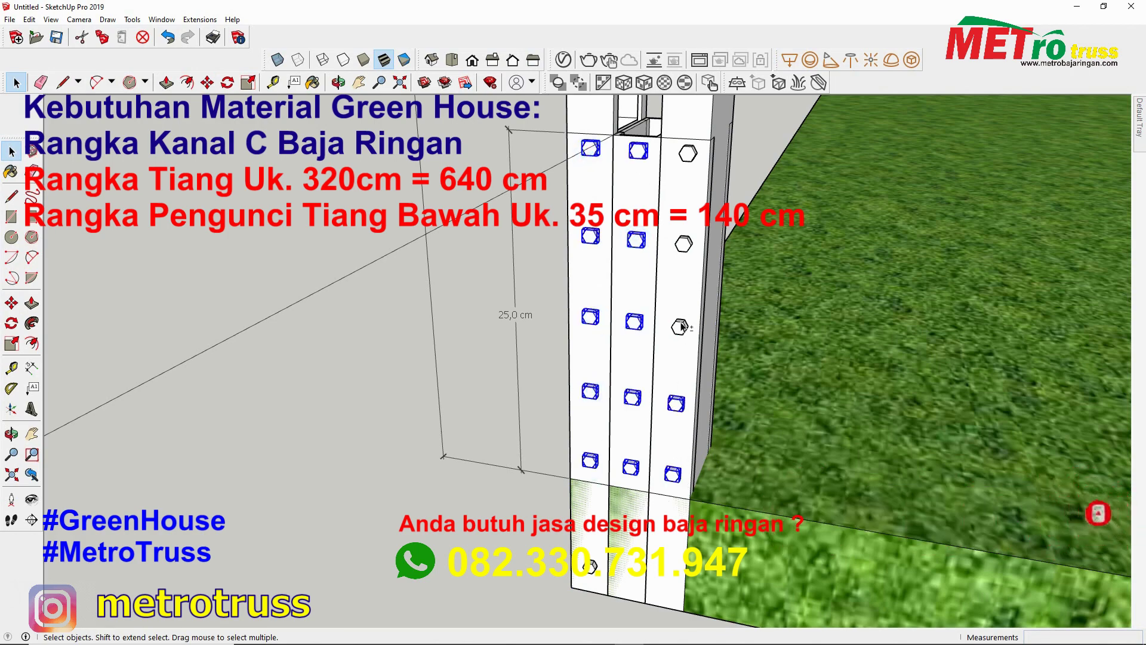
right_click(692, 164)
left_click(717, 389)
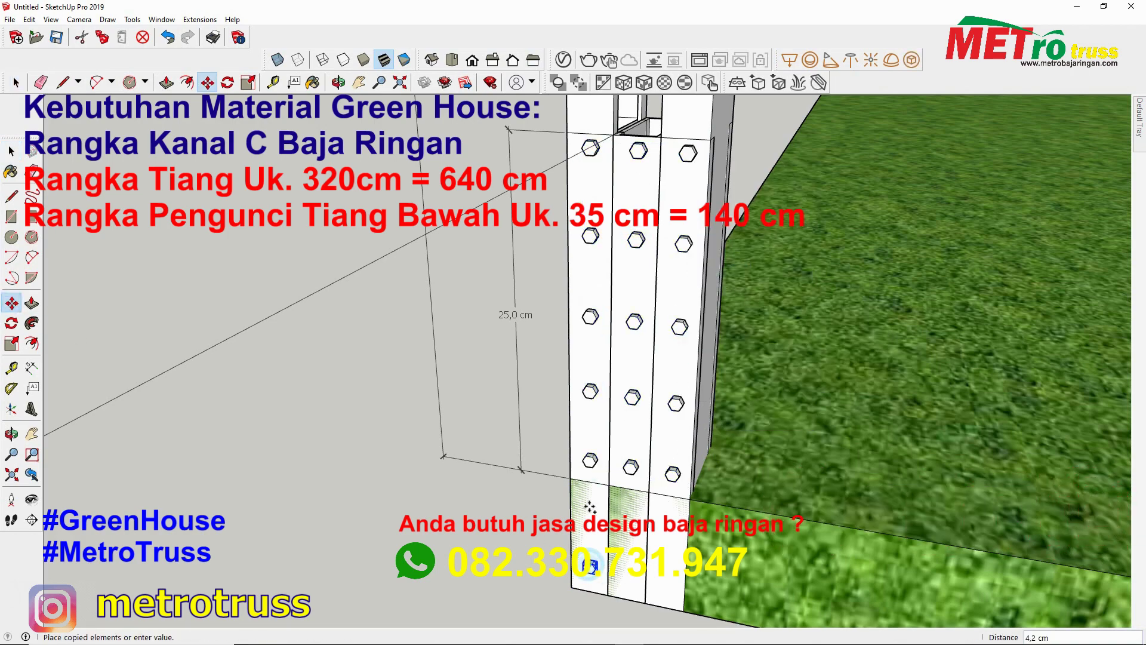
Place a copy of the whole column beside the original and begin outlining its base
left_click(591, 572)
left_click(11, 304)
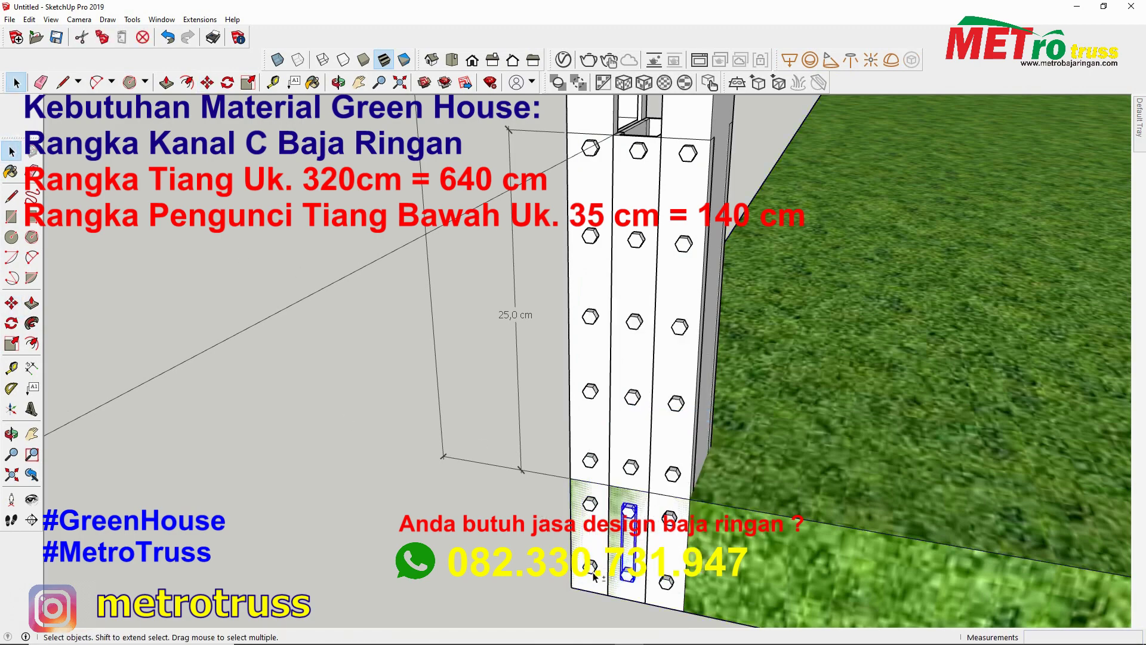
right_click(670, 472)
left_click(746, 334)
middle_click_drag(687, 418, 604, 167)
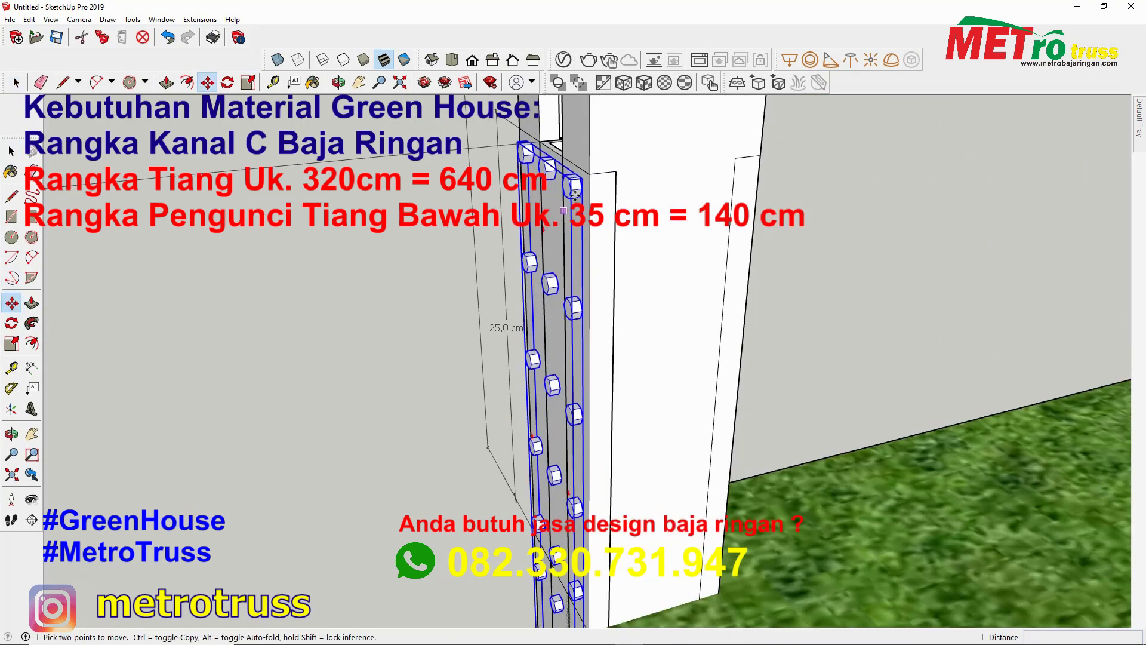
left_click(677, 183)
mouse_move(855, 315)
middle_mouse_down()
mouse_move(392, 435)
mouse_move(669, 377)
middle_mouse_up()
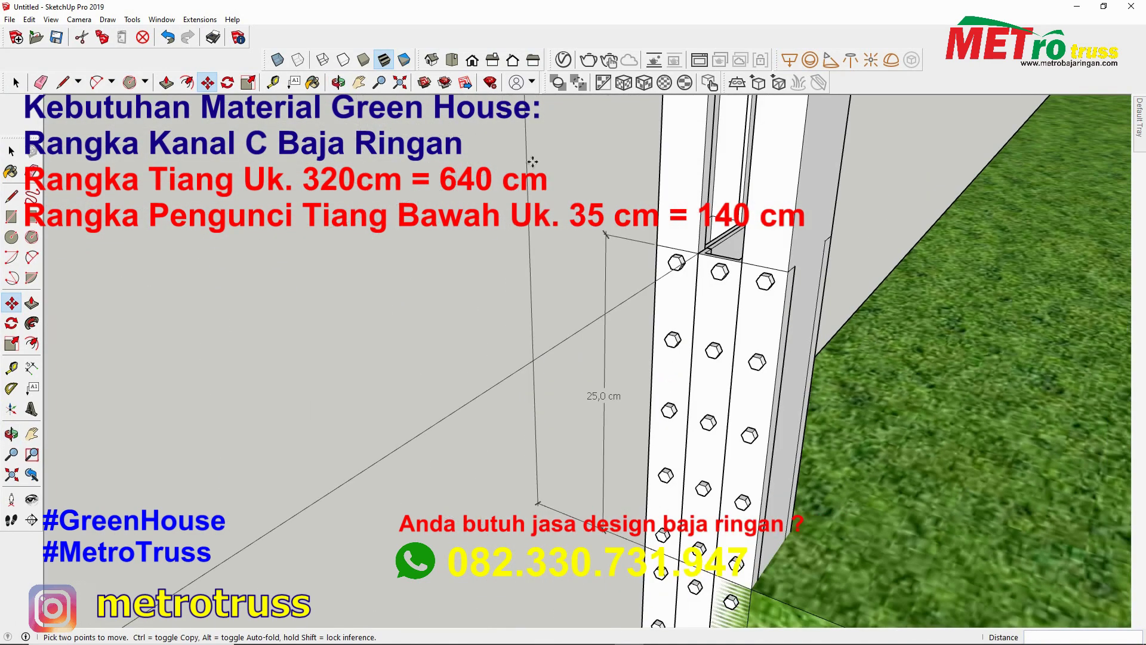
key("l")
middle_click_drag(396, 303, 687, 556)
Close the footing outline around the post base into a face
left_click(703, 559)
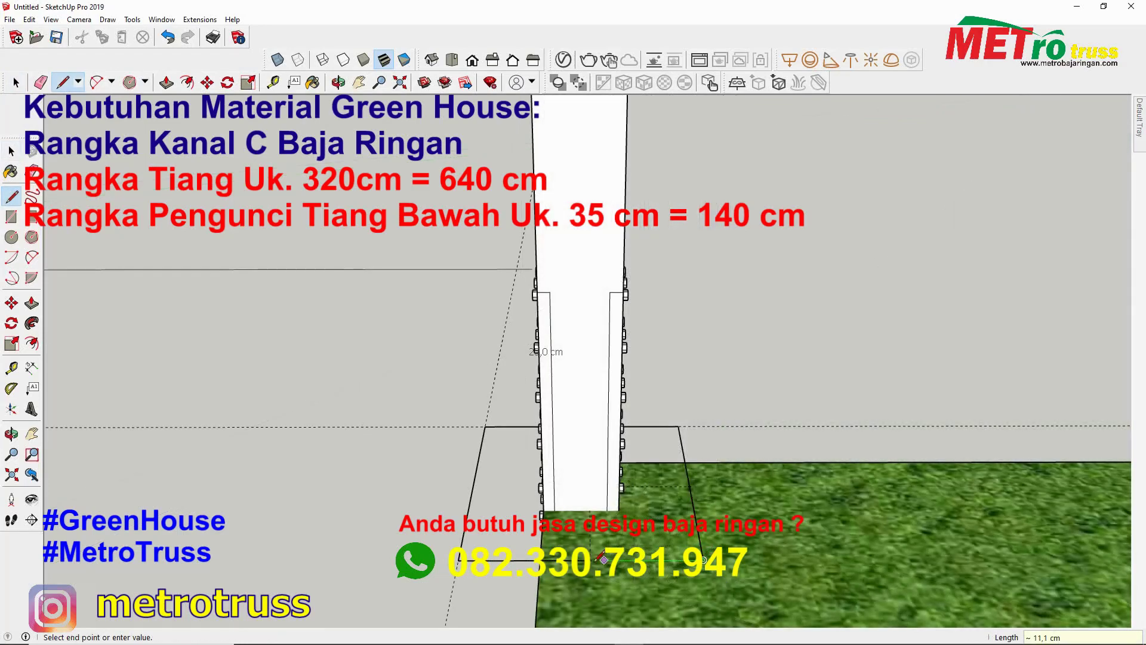
left_click(604, 560)
key("space")
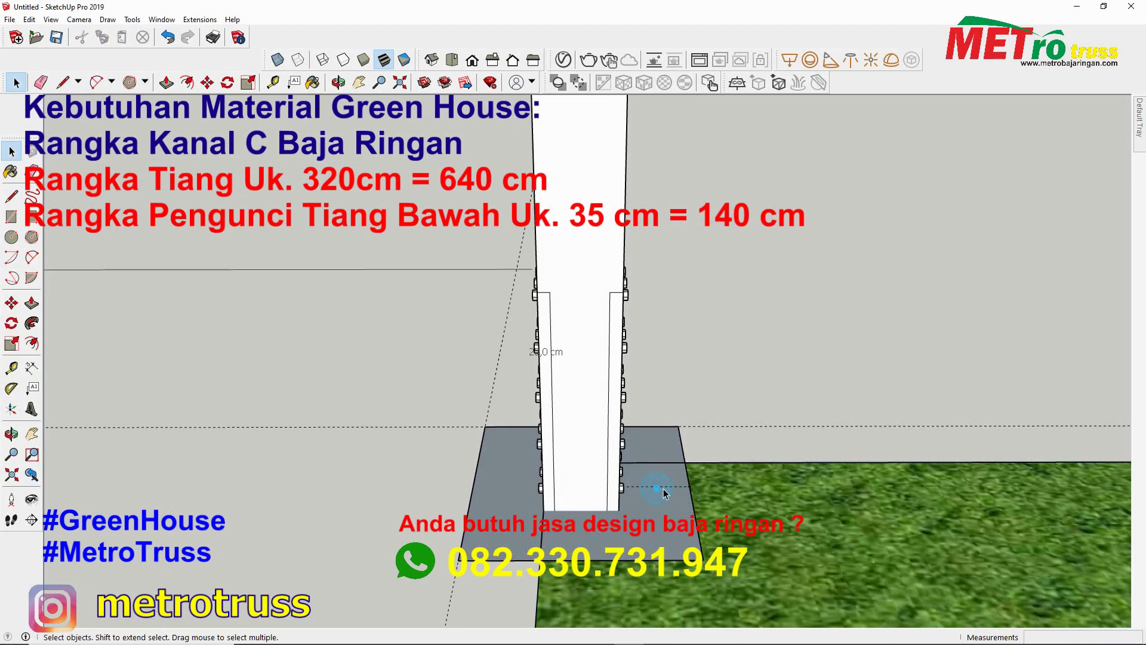
mouse_move(664, 493)
middle_mouse_down()
mouse_move(627, 507)
mouse_move(657, 537)
mouse_move(673, 606)
middle_mouse_up()
Push/Pull the base face up 20 cm into a footing block
key("p")
left_click(624, 514)
right_click(673, 606)
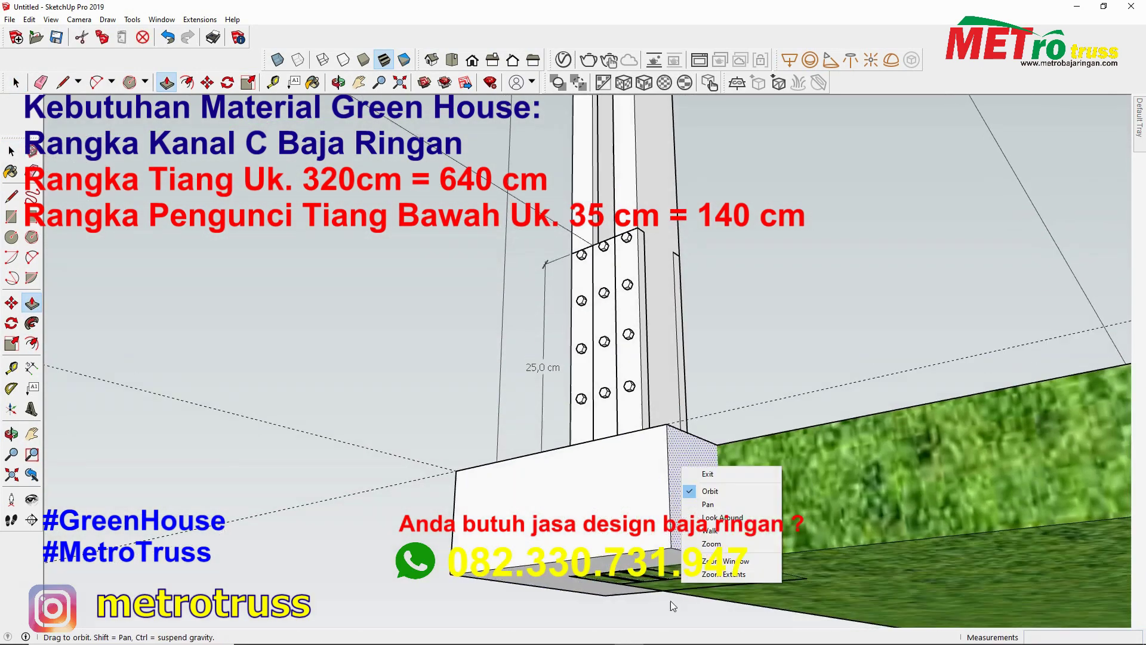
left_click(707, 473)
type("20")
key("Return")
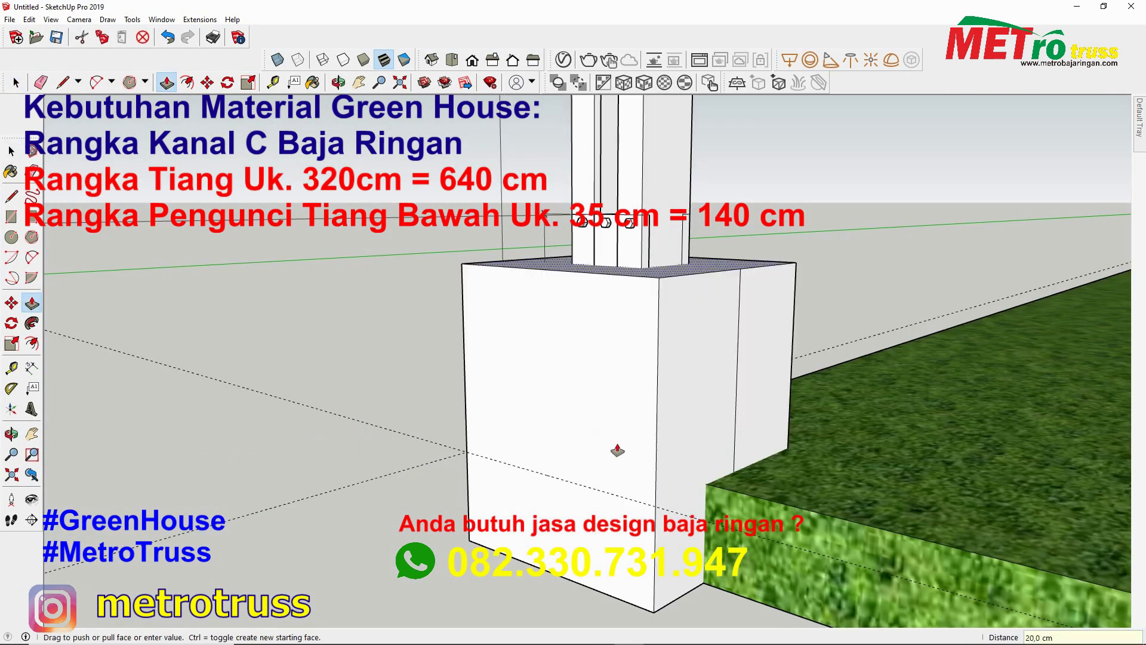
scroll(613, 480, "up", 3)
left_click(11, 151)
Select the footing box and paint it with a grey stone material
right_click(657, 421)
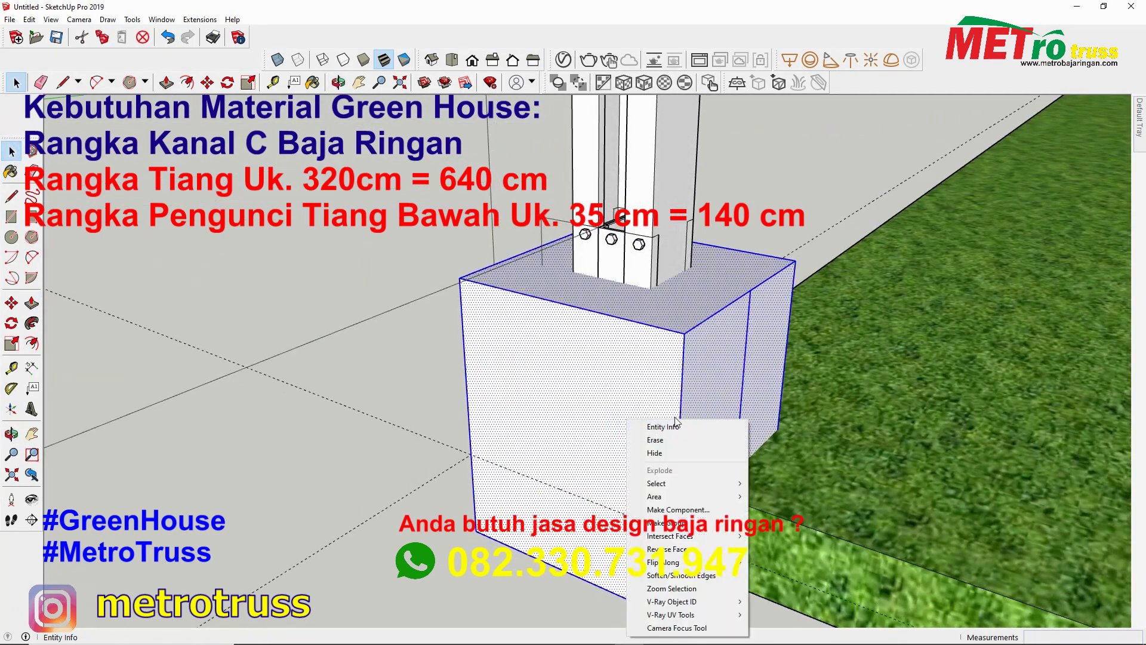
key("Escape")
middle_click_drag(633, 430, 572, 438)
right_click(610, 420)
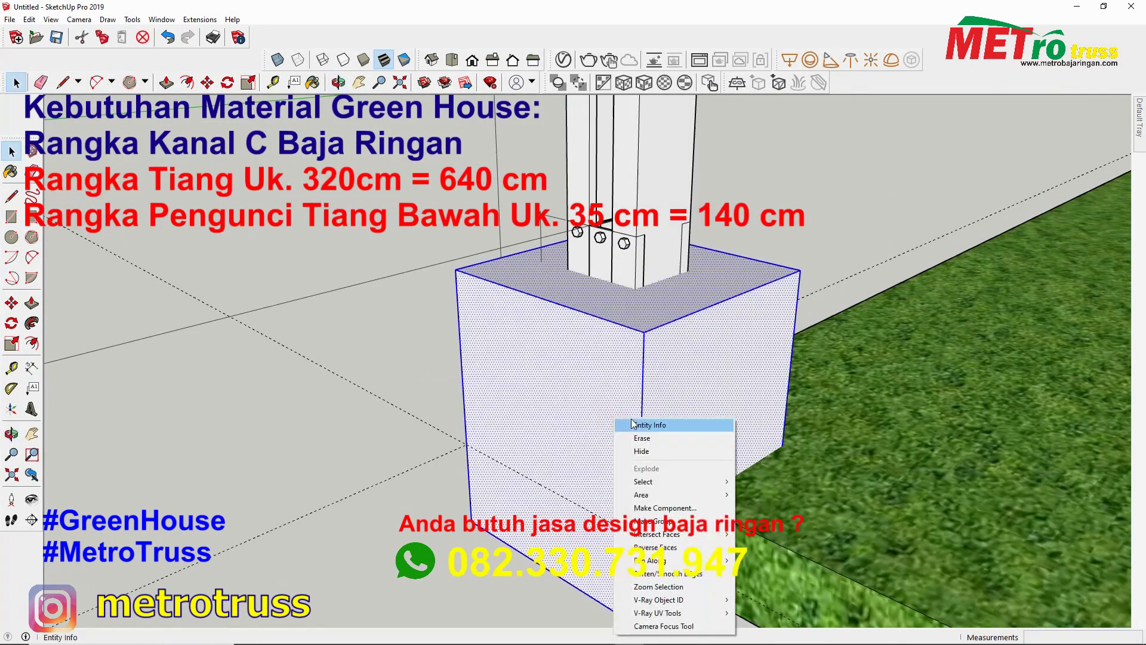
key("Escape")
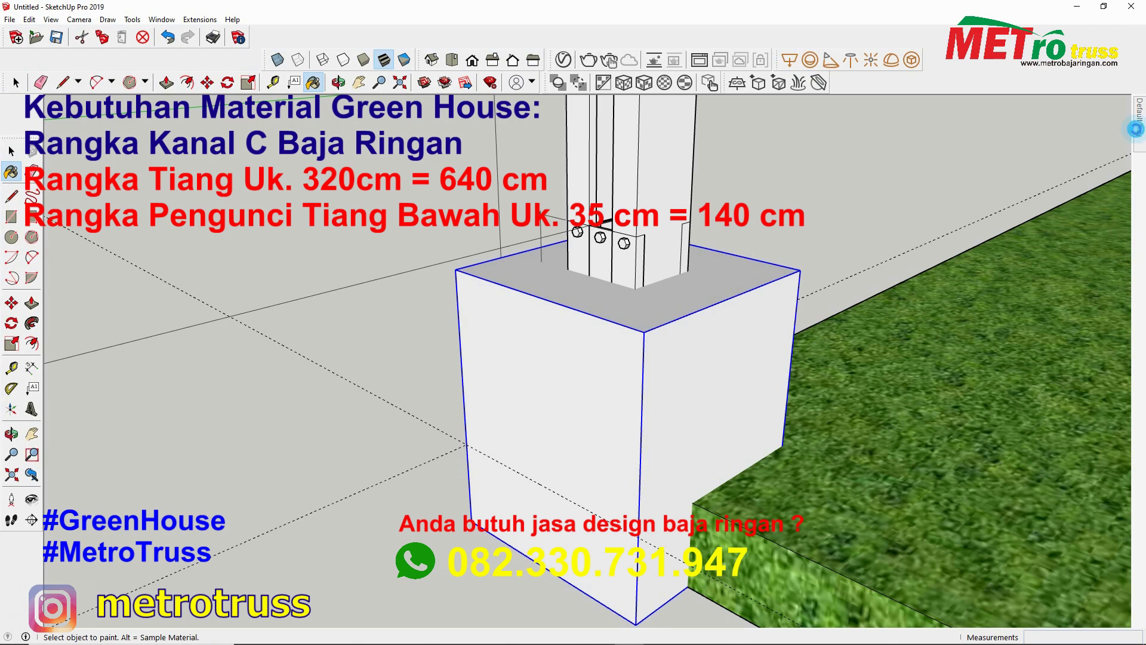
left_click(1096, 300)
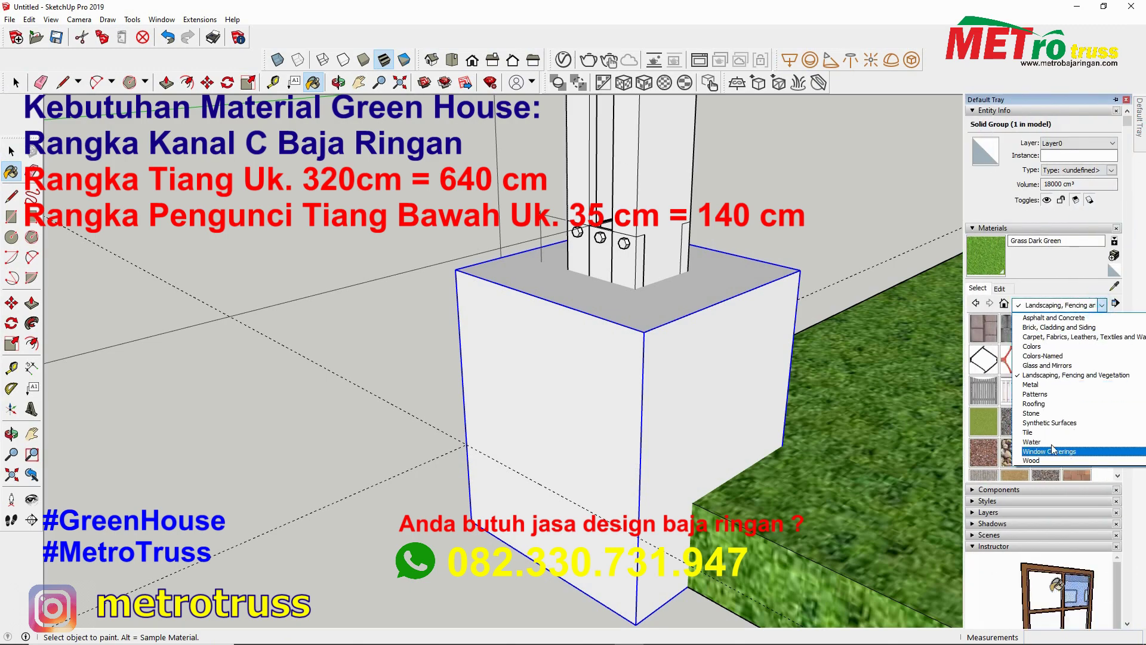
left_click(1051, 420)
left_click(768, 372)
key("space")
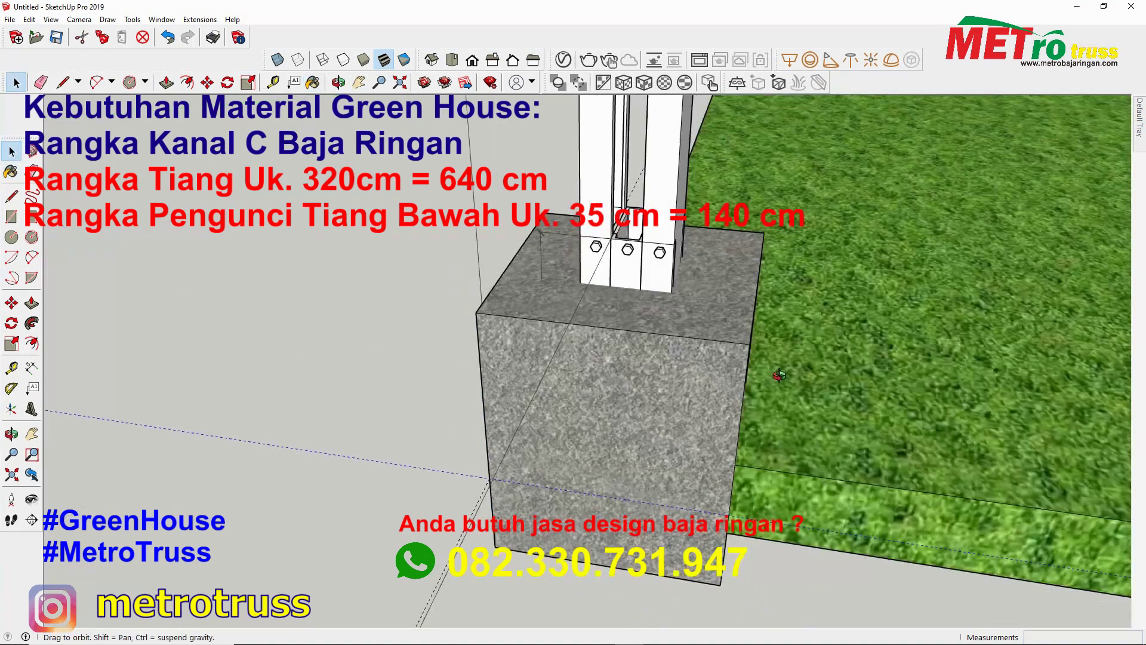
middle_click_drag(768, 371, 656, 382)
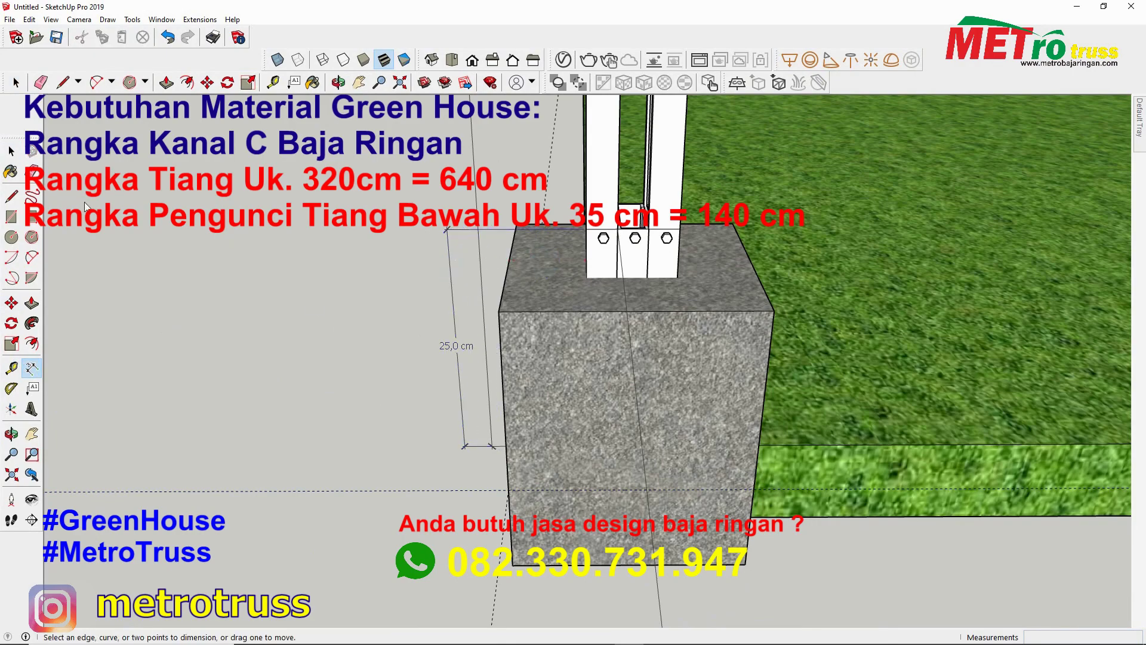
Zoom out, orbit around the posts and footing, and zoom in on the post tops
key("space")
scroll(607, 419, "down", 3)
scroll(633, 421, "down", 3)
scroll(633, 421, "down", 3)
scroll(633, 421, "down", 2)
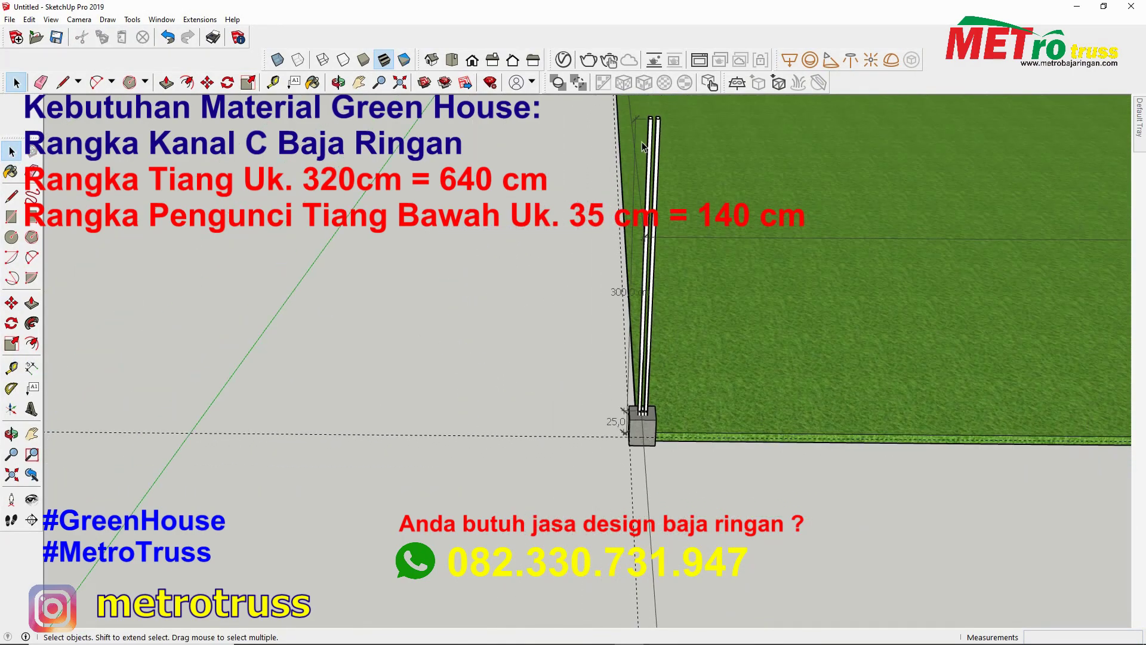
middle_click_drag(660, 121, 651, 235)
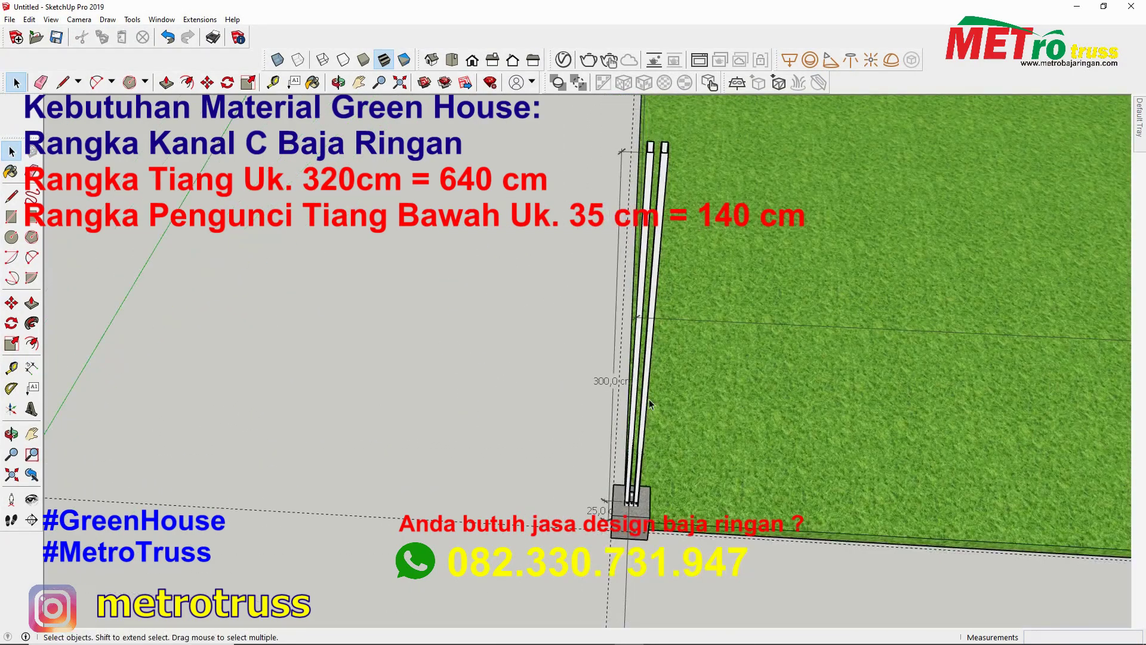
middle_click_drag(650, 404, 651, 258)
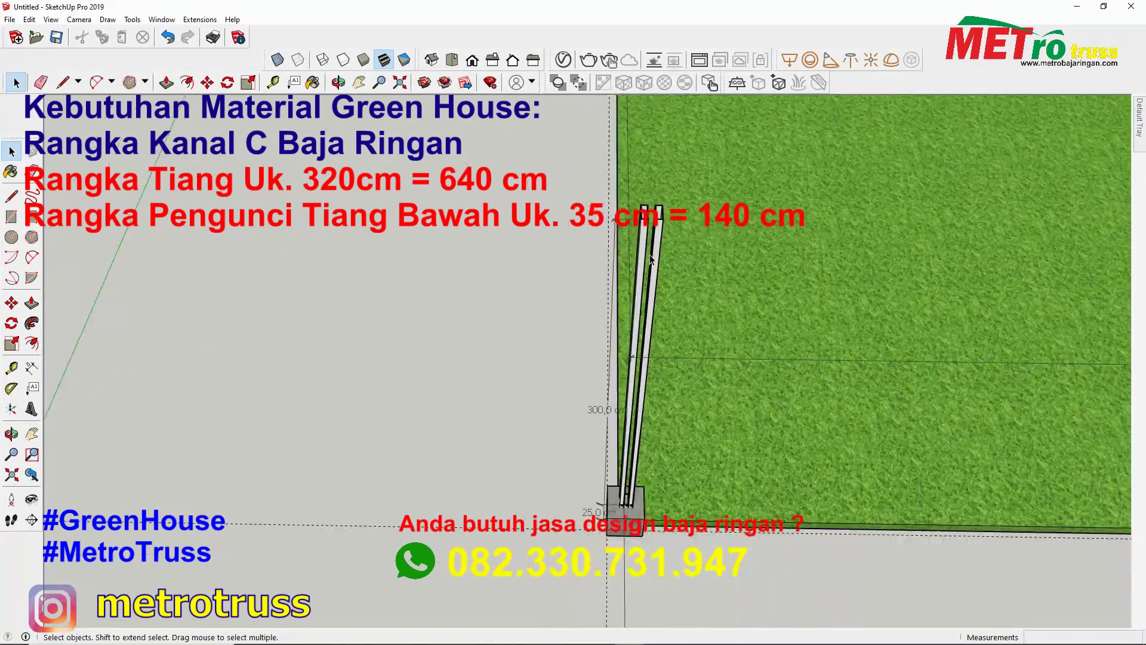
scroll(651, 258, "up", 2)
scroll(647, 260, "up", 3)
scroll(633, 261, "up", 2)
scroll(624, 263, "up", 1)
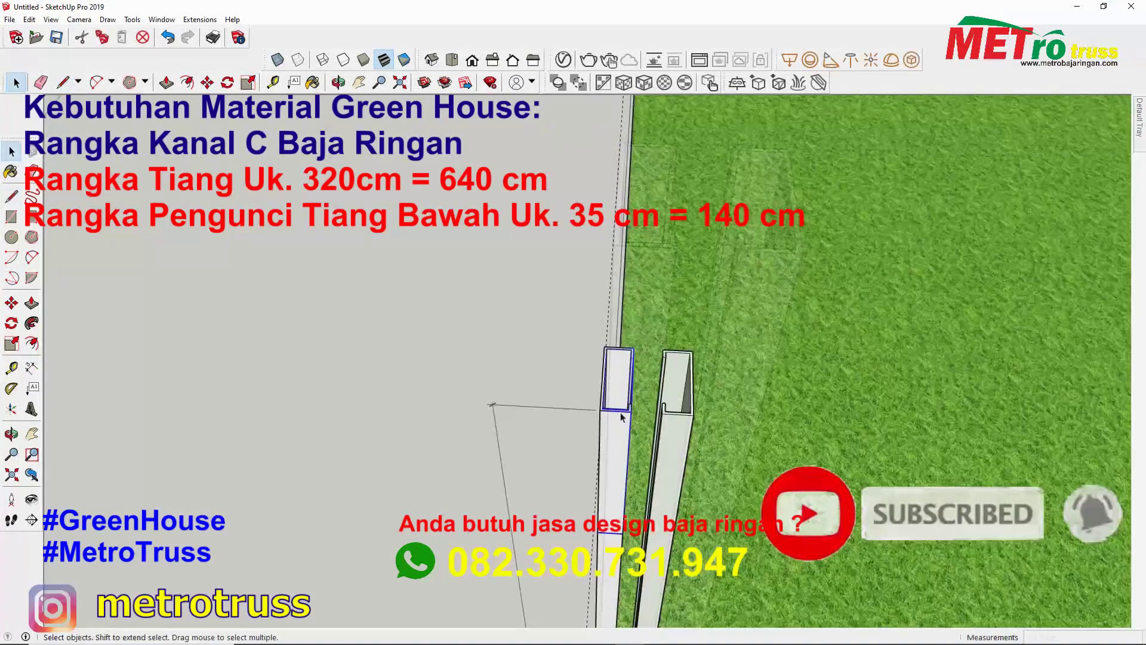
scroll(621, 417, "up", 3)
Rotate a copy of the channel piece 180° and move it into the middle slot
left_click(11, 302)
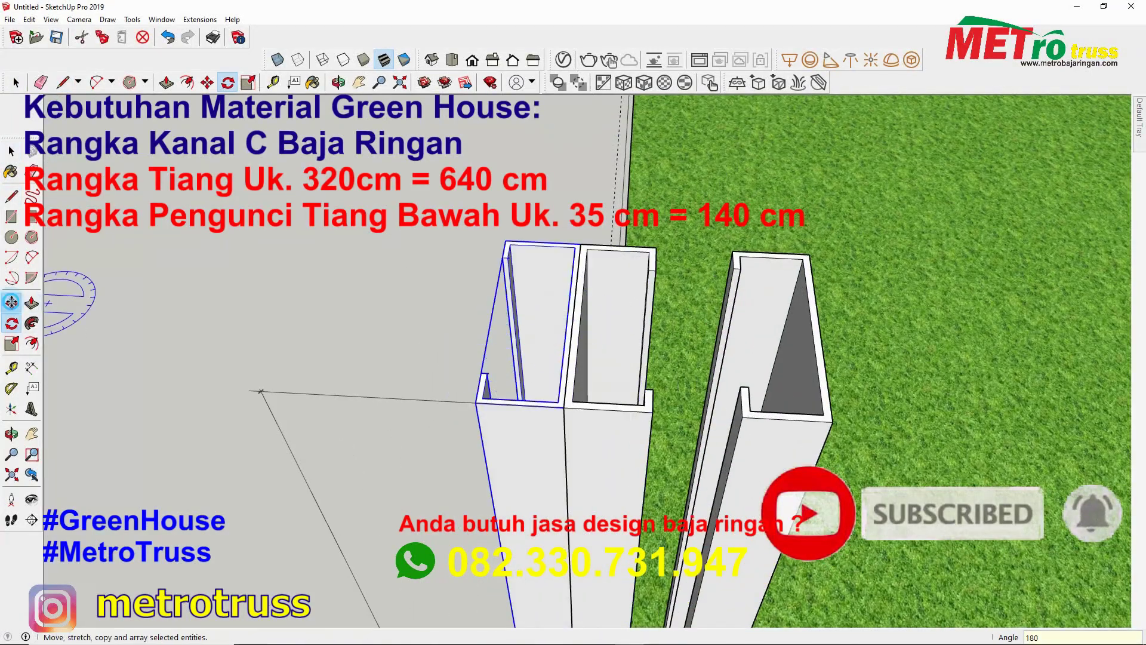
key("ctrl")
left_click(565, 407)
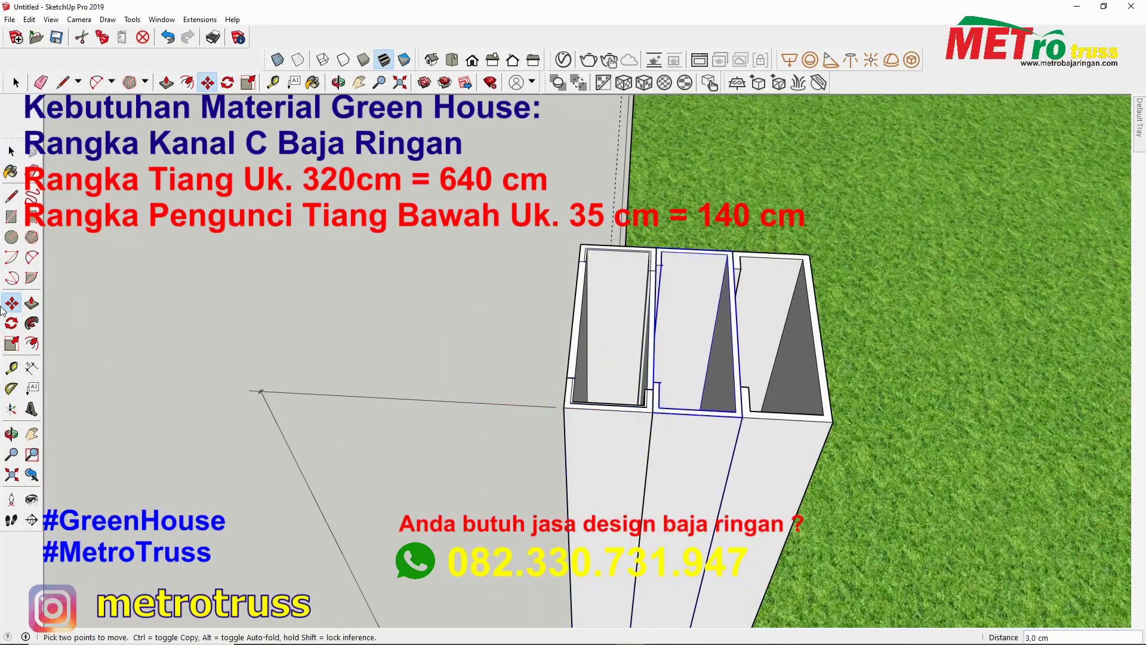
left_click(739, 352)
type("180")
key("Return")
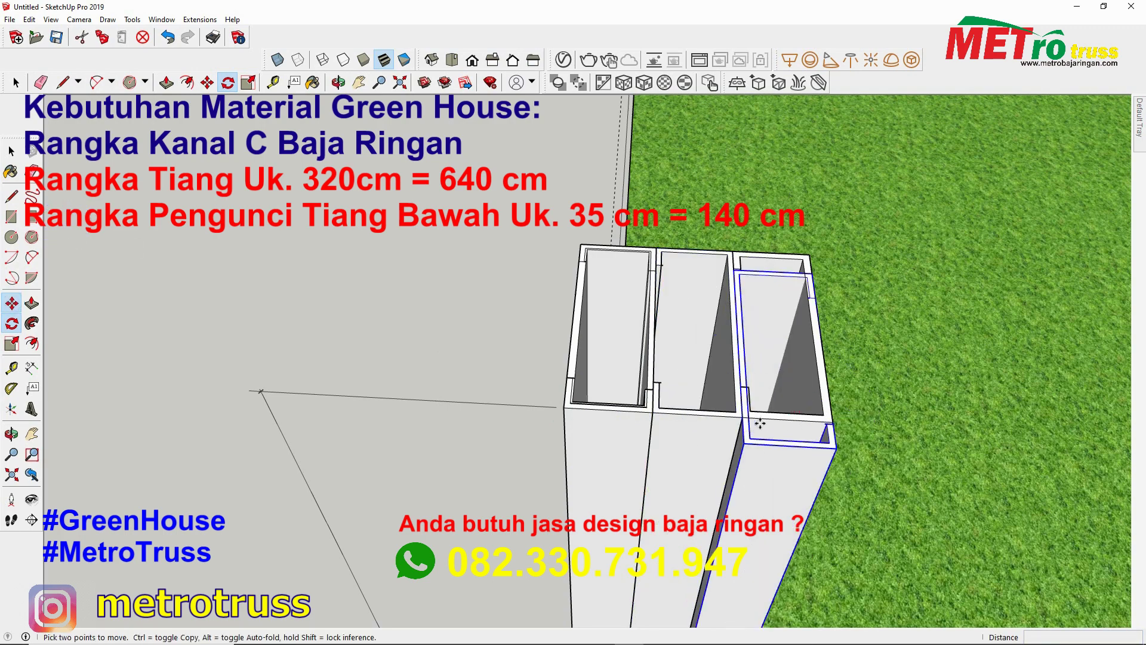
key("m")
left_click(760, 423)
left_click(657, 412)
middle_click_drag(657, 412, 671, 399)
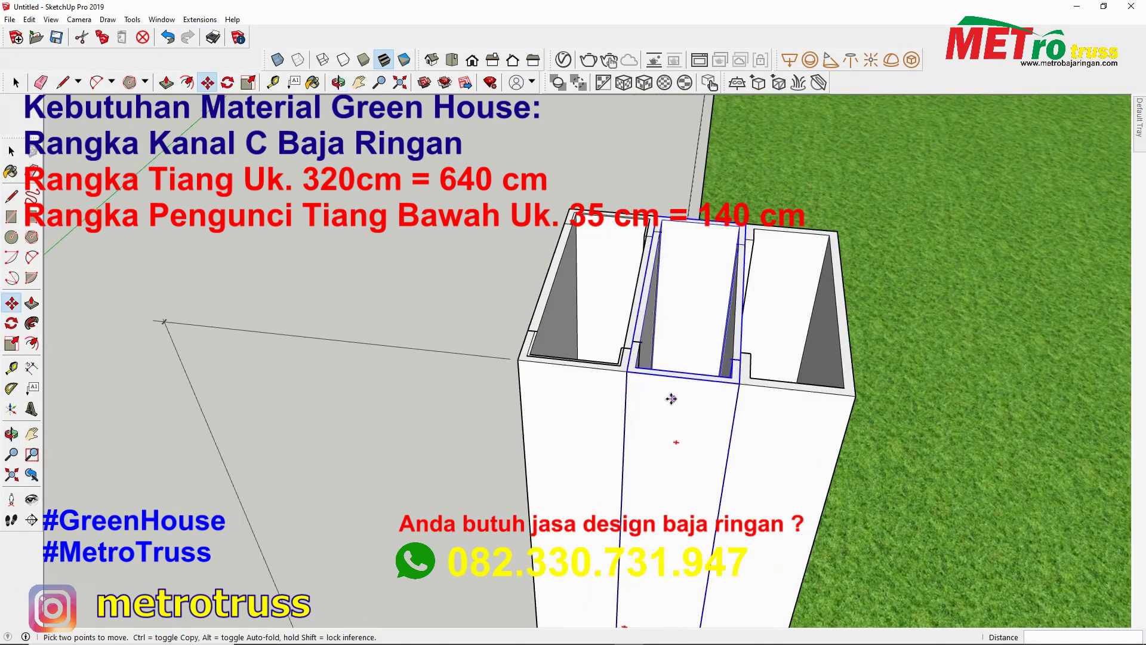
Enter the channel group and begin pushing its face by 8 cm
double_click(657, 403)
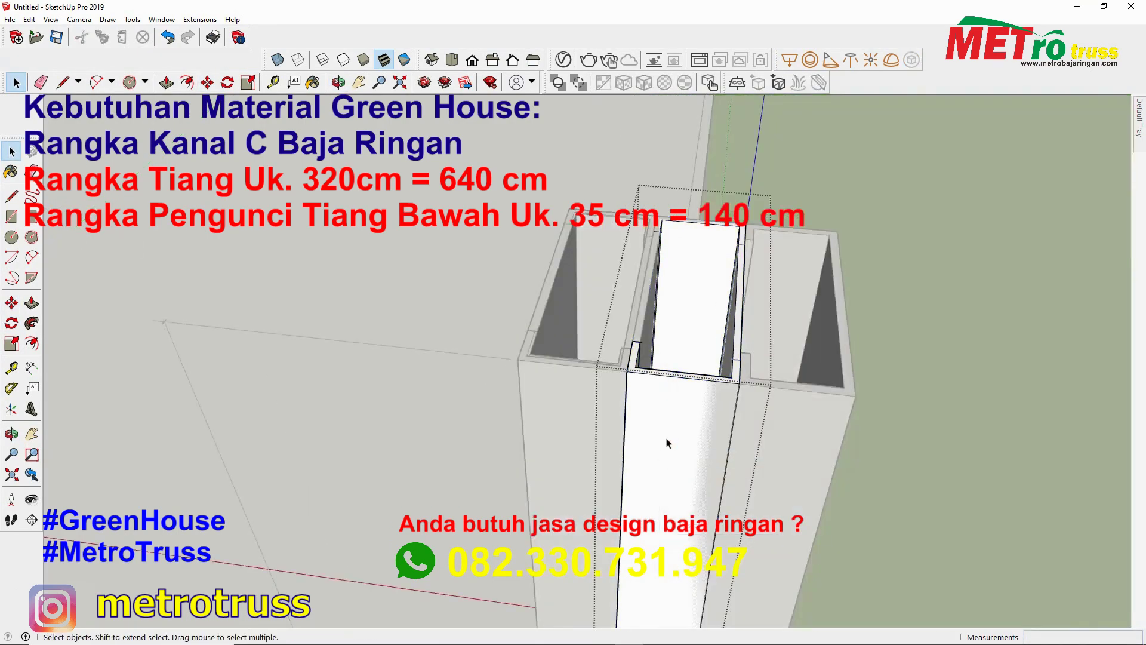
left_click(698, 456)
key("Escape")
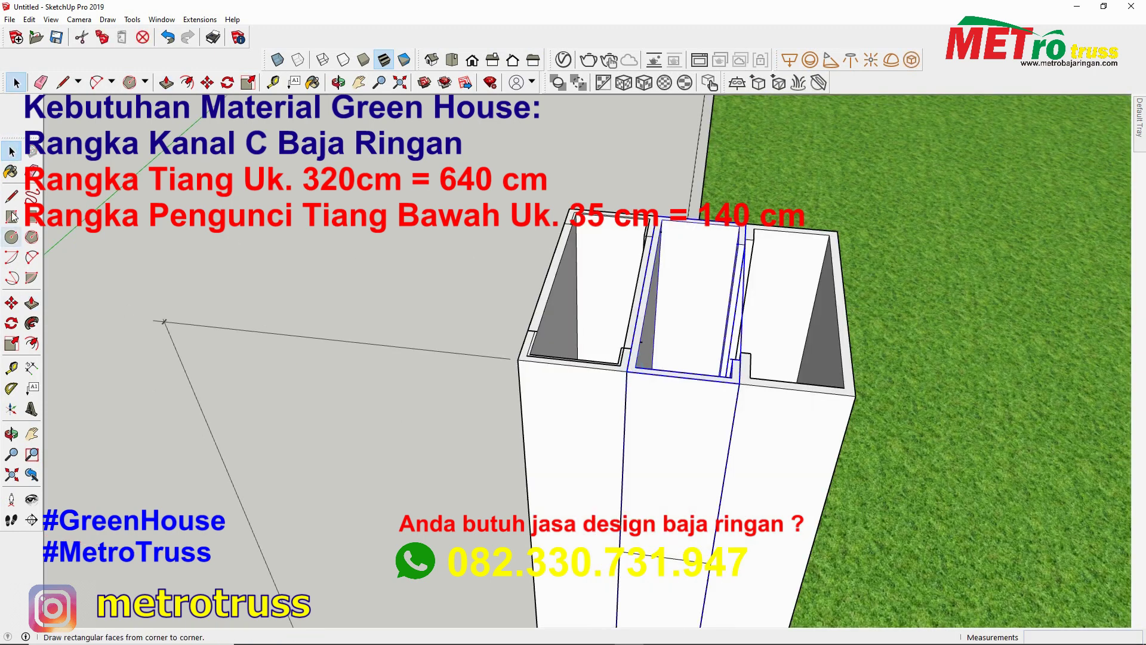
right_click(740, 306)
left_click(755, 372)
key("p")
scroll(661, 380, "down", 2)
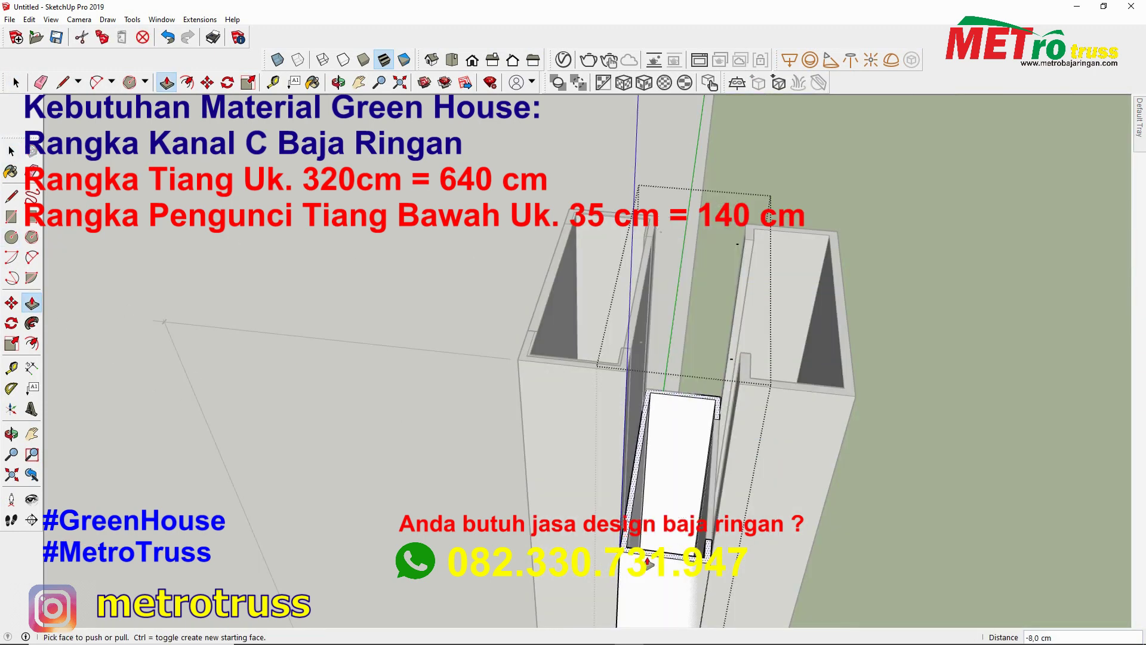
scroll(660, 380, "down", 3)
scroll(725, 441, "up", 2)
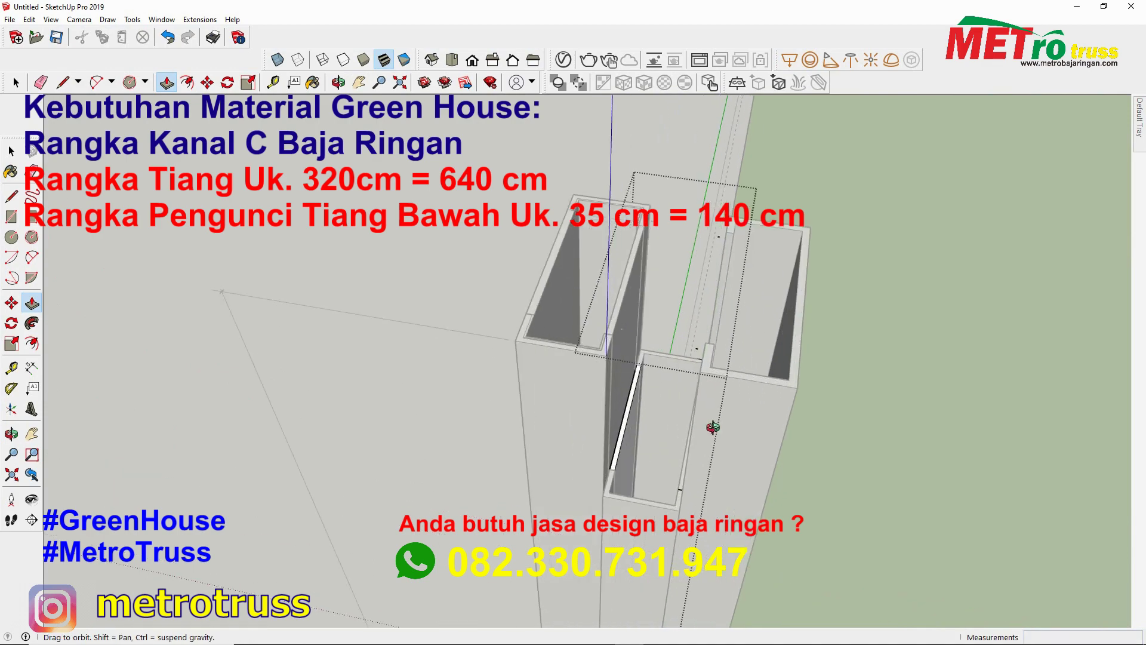
scroll(725, 436, "up", 2)
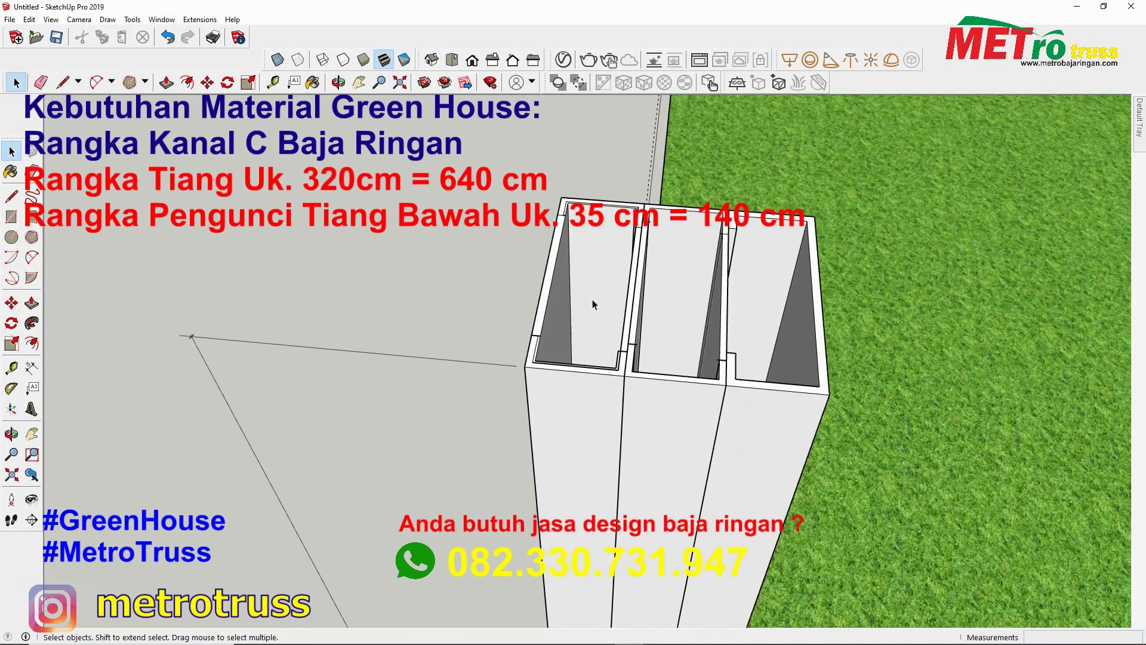
scroll(621, 316, "up", 2)
Copy the middle C-channel and push the copy's face in 3 cm
left_click(651, 328)
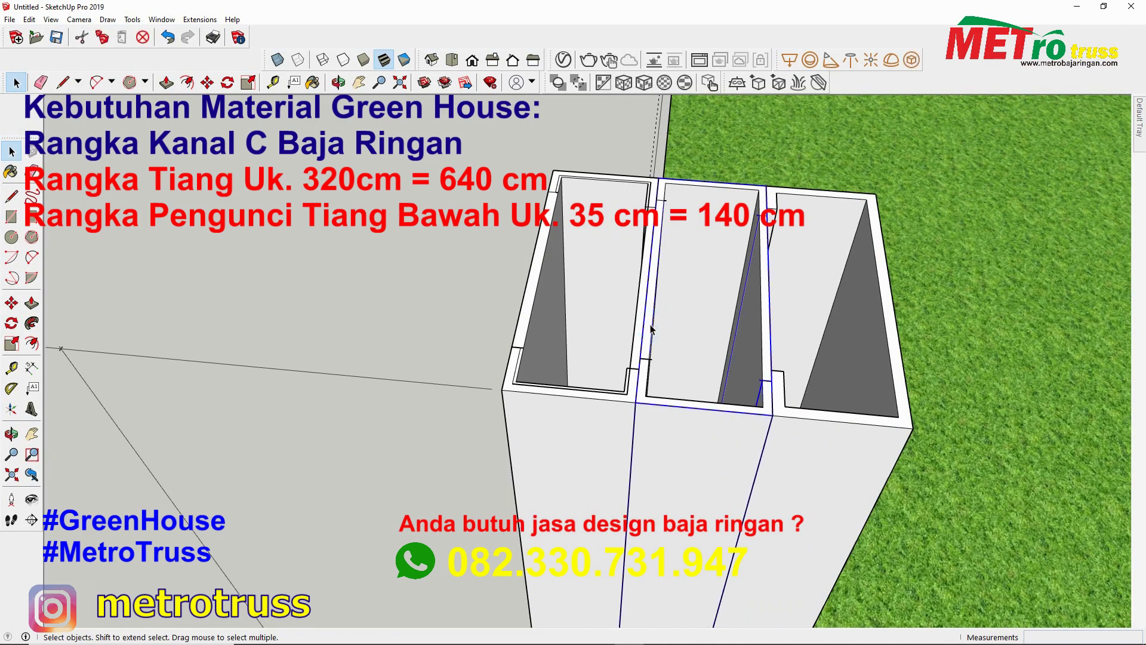
key("ctrl")
left_click(771, 406)
key("space")
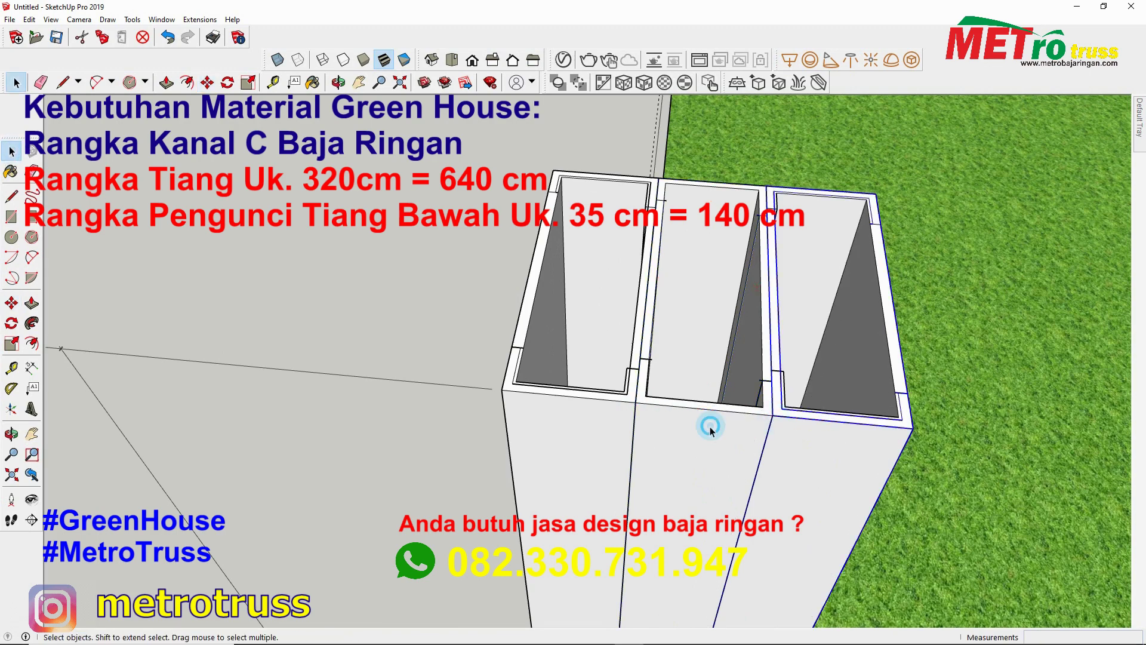
right_click(657, 409)
left_click(705, 162)
key("p")
left_click(649, 481)
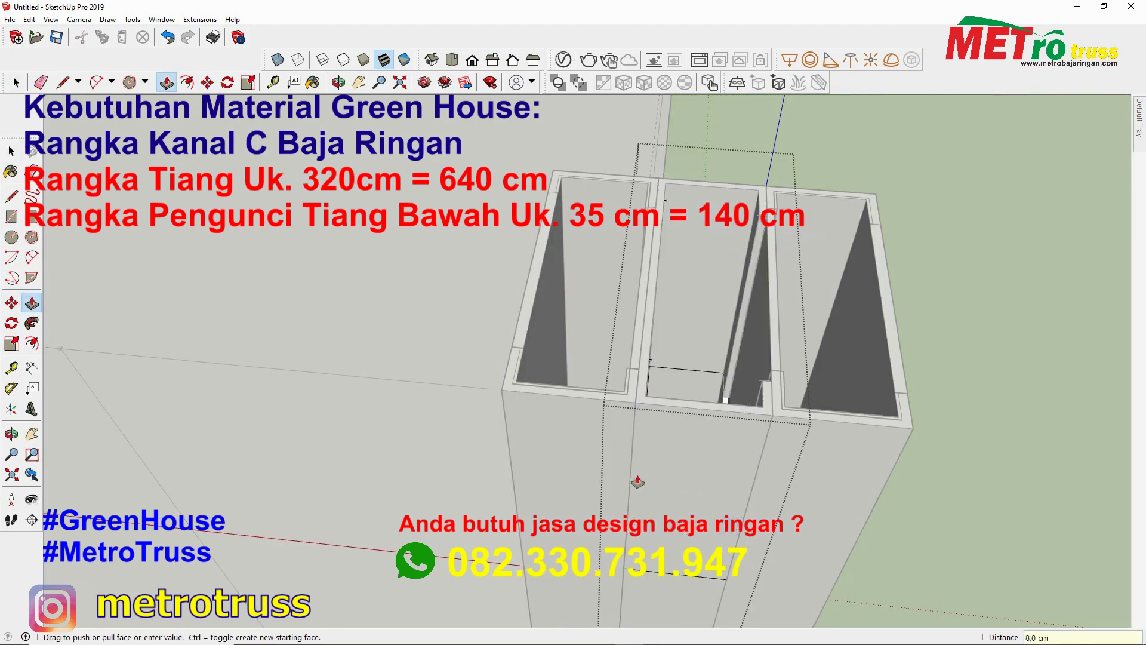
key("space")
Shorten the middle channel group by 8 cm
right_click(665, 397)
left_click(691, 464)
key("p")
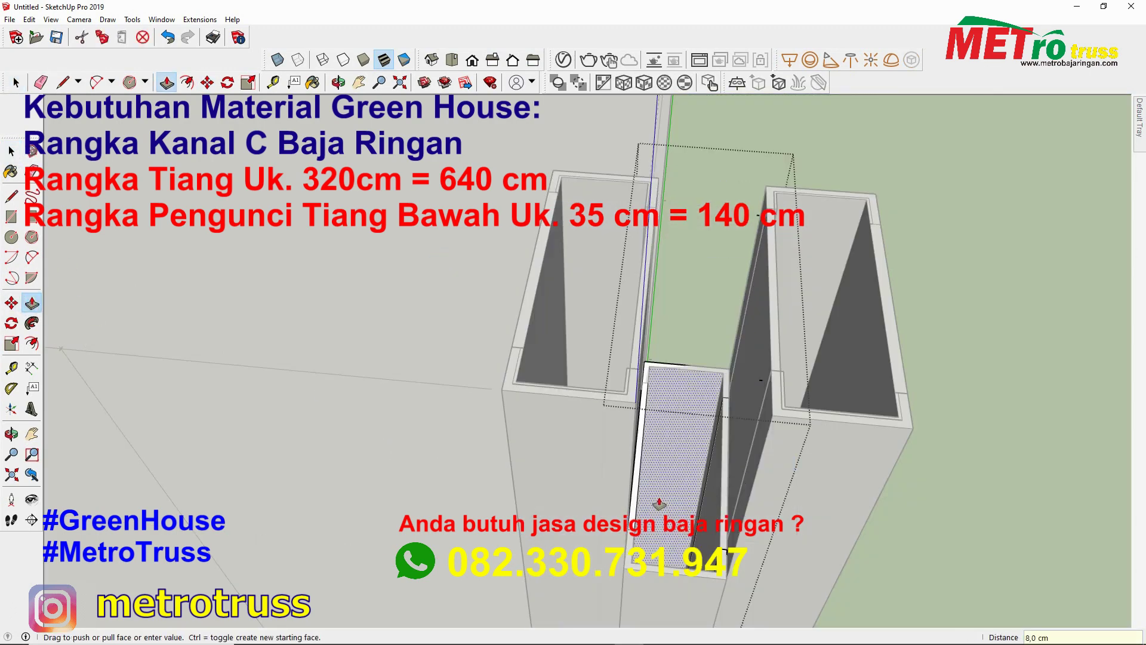
left_click(660, 503)
middle_click_drag(660, 504, 616, 536)
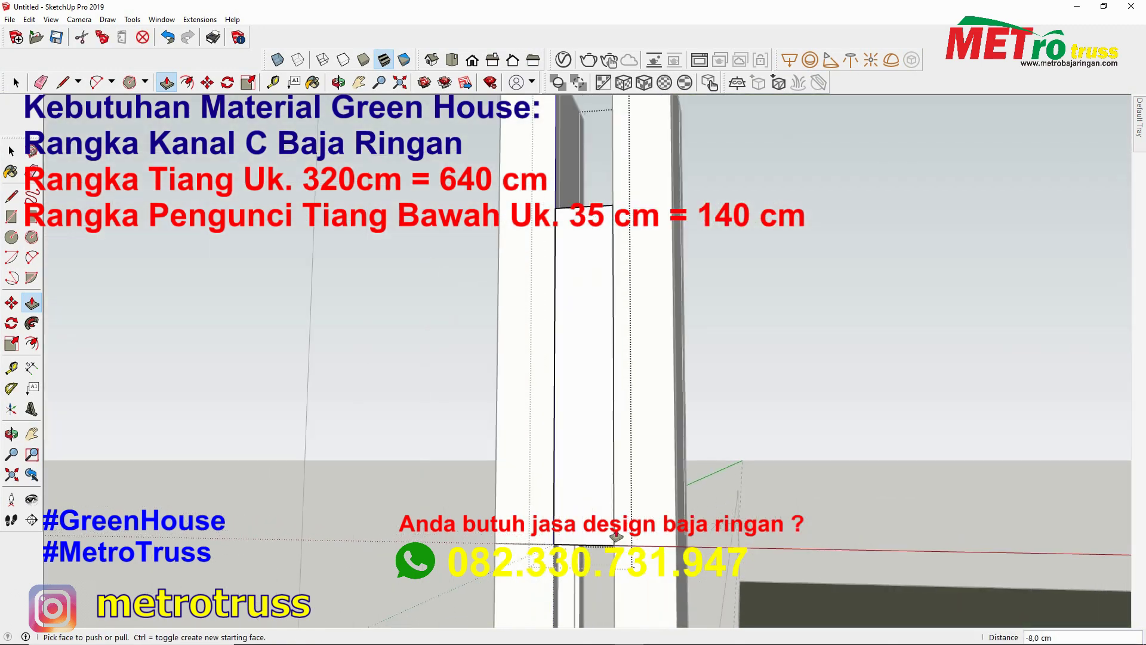
scroll(616, 536, "down", 3)
middle_click_drag(621, 417, 813, 570)
scroll(603, 494, "up", 3)
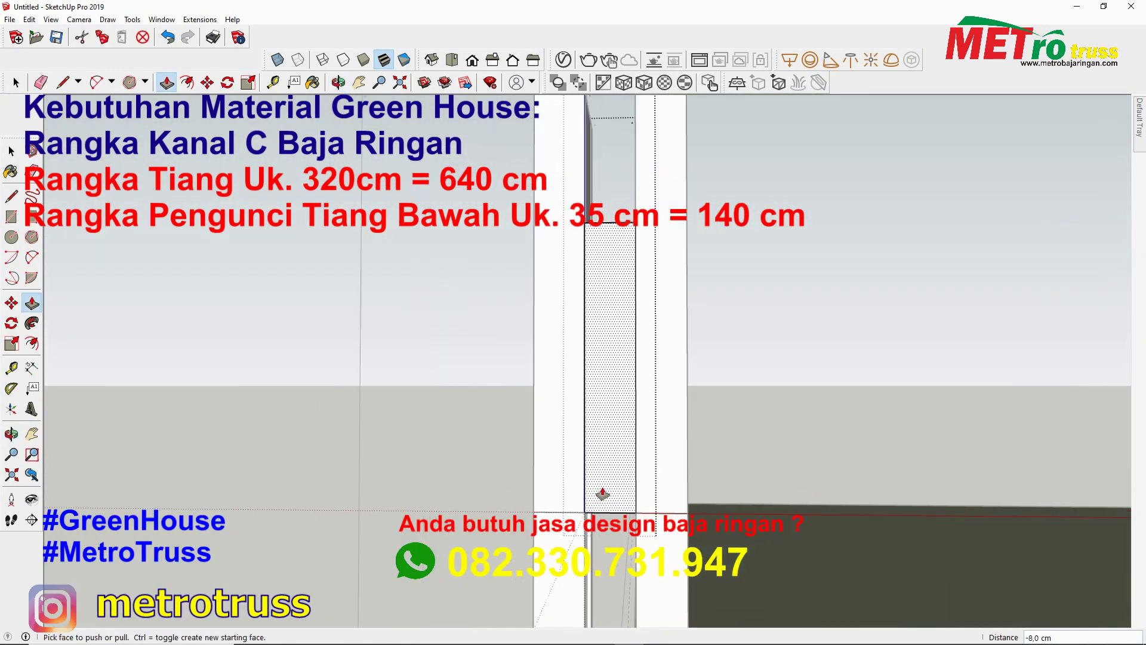
Extrude the connector's end and lower faces by 8 cm to give it thickness
mouse_move(603, 494)
middle_mouse_down()
mouse_move(609, 435)
mouse_move(579, 457)
middle_mouse_up()
left_click(578, 458)
type("8")
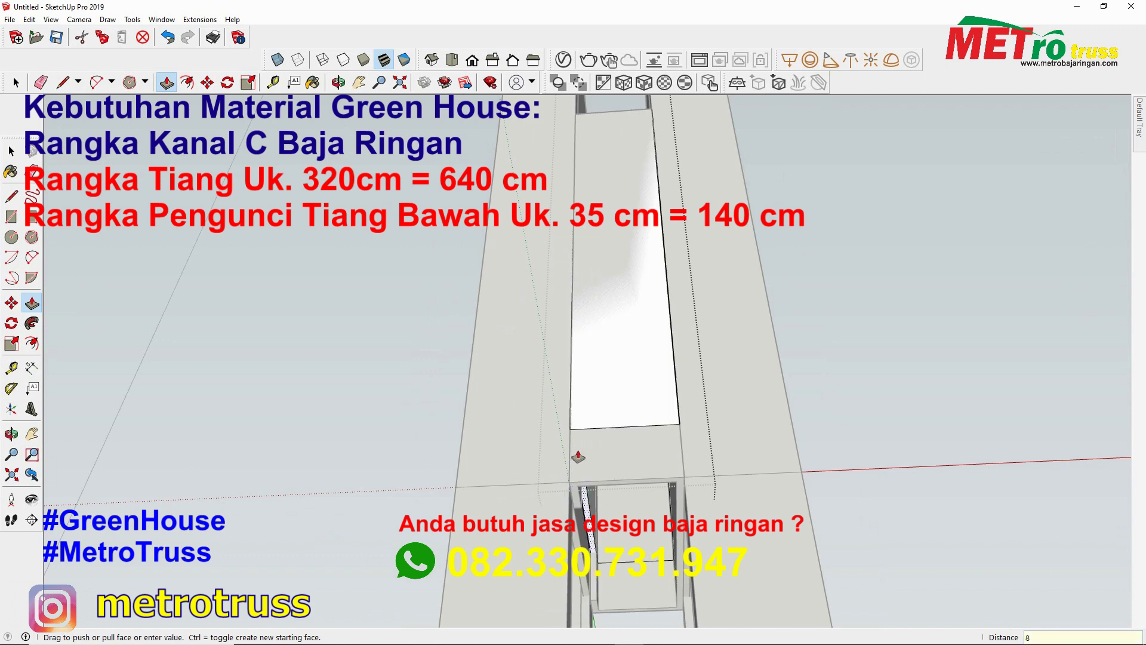
key("space")
right_click(569, 248)
left_click(592, 473)
key("p")
left_click(593, 445)
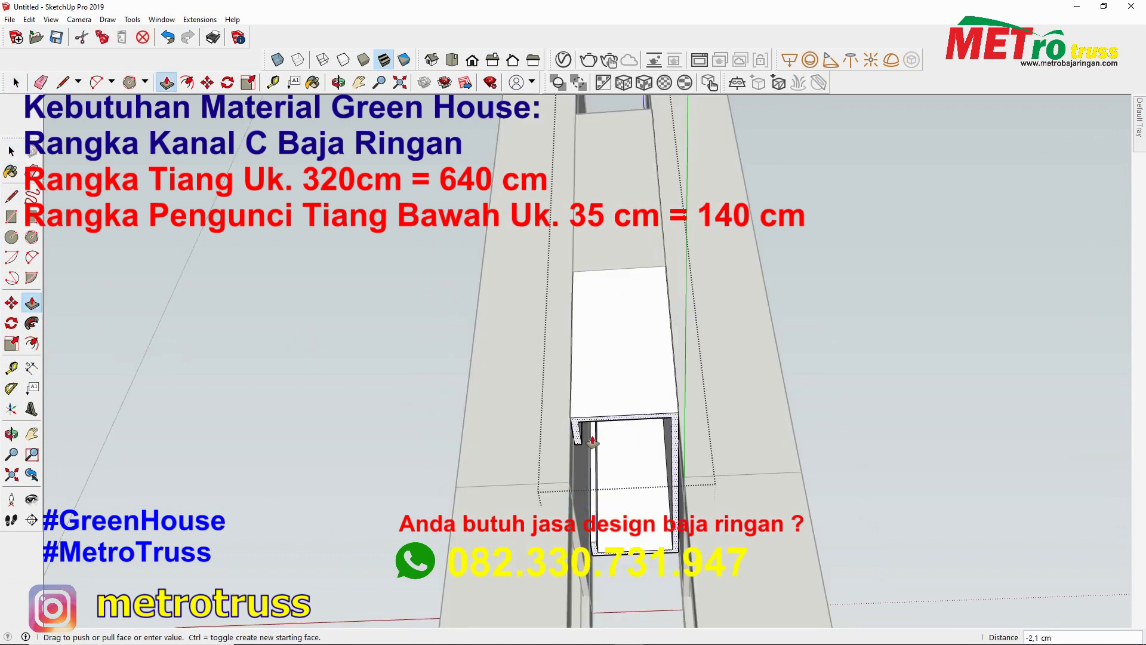
key("space")
mouse_move(593, 442)
middle_mouse_down()
mouse_move(316, 288)
mouse_move(606, 387)
middle_mouse_up()
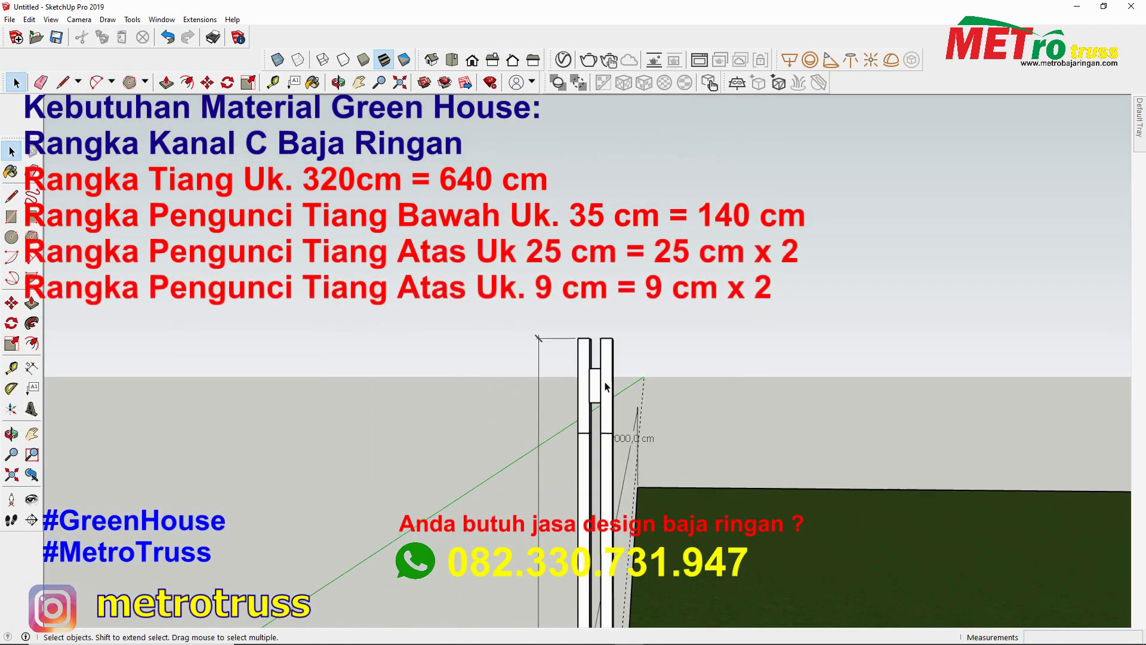
Dimension the upper locking pieces beside the post at 25,0 cm and 9,0 cm
scroll(606, 387, "up", 3)
left_click(523, 545)
left_click(523, 245)
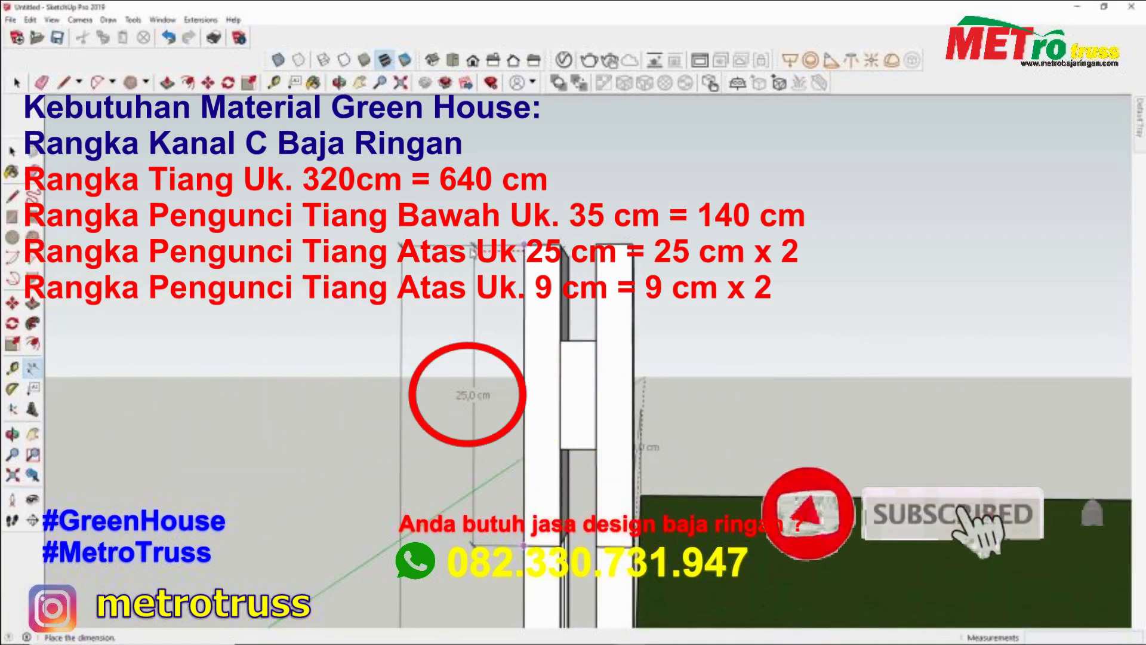
left_click(469, 418)
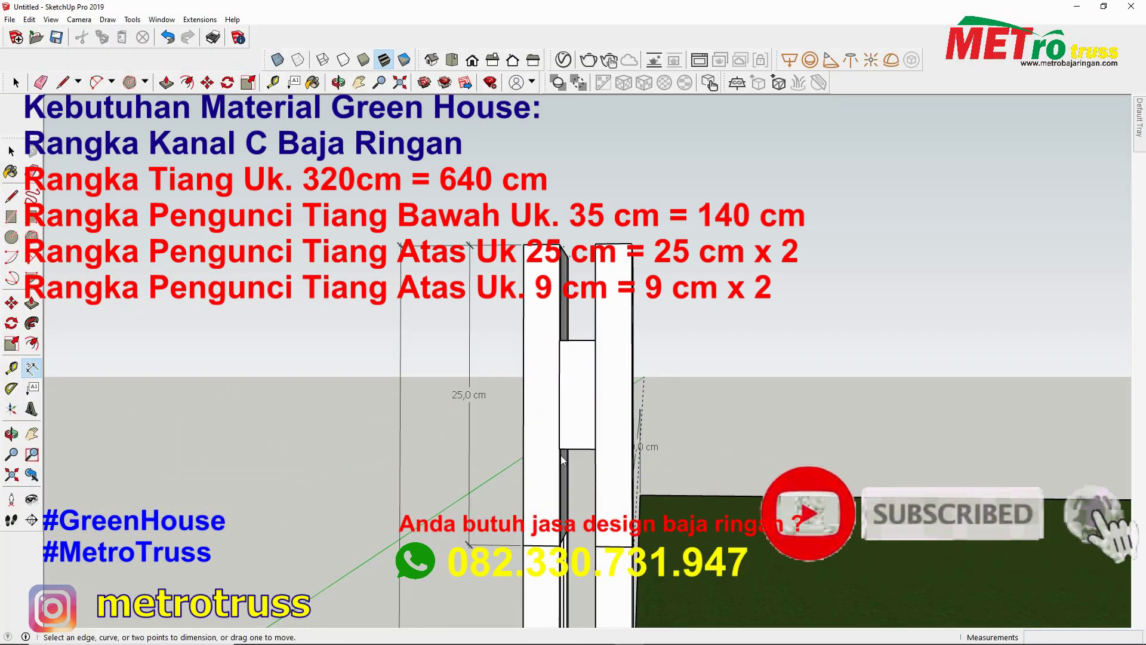
left_click(559, 341)
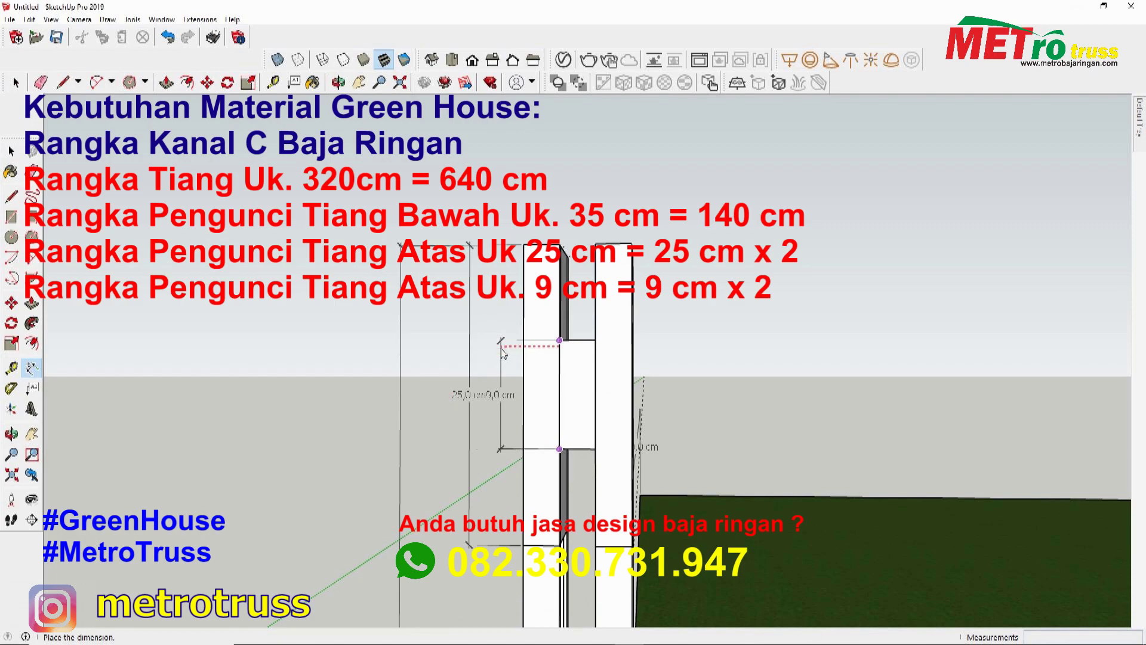
left_click(502, 352)
key("space")
left_click(536, 505)
middle_click_drag(604, 536, 650, 458)
right_click(650, 458)
key("Escape")
Set the bolt copies to 4 evenly divided along the post
key("p")
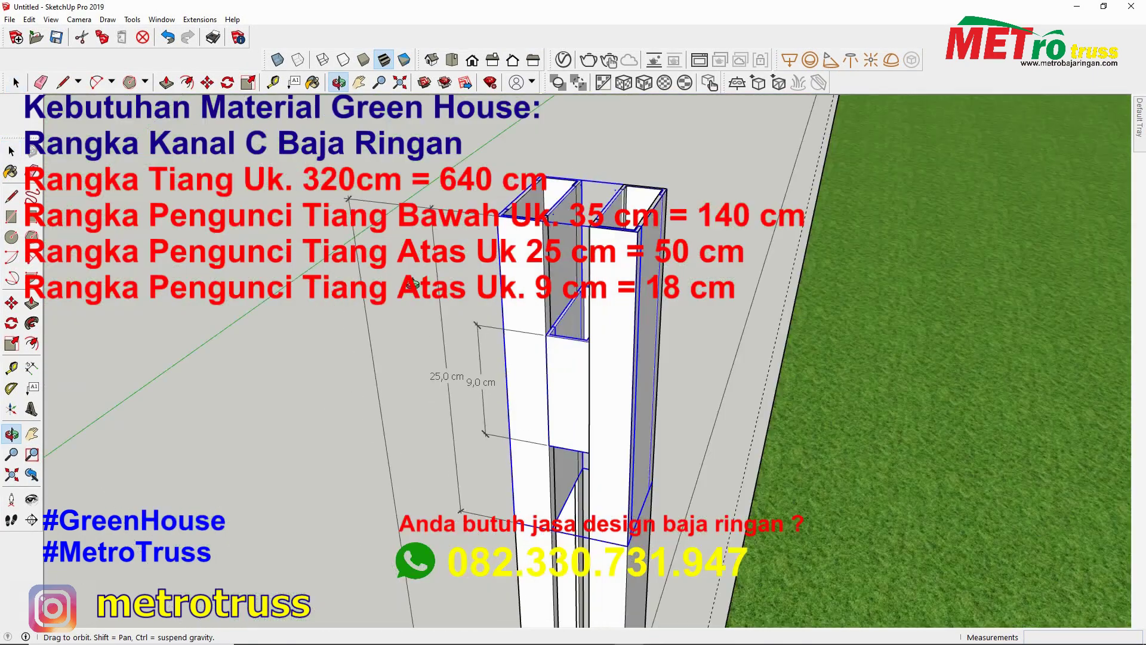
middle_click_drag(493, 332, 534, 551)
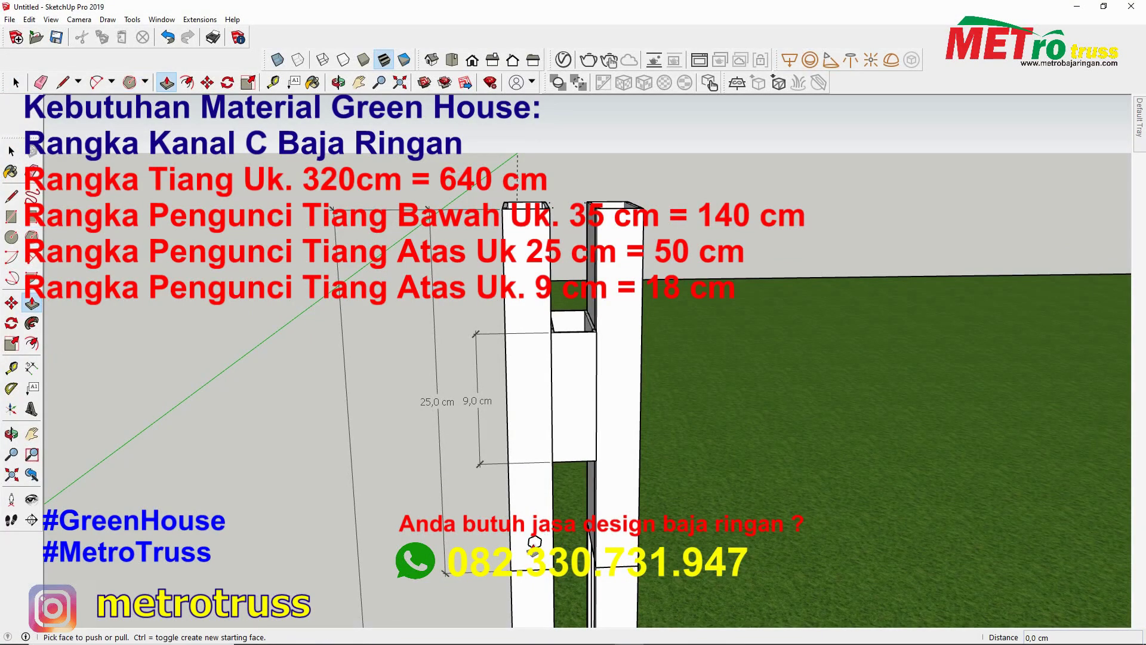
key("space")
right_click(534, 544)
middle_click_drag(535, 544, 533, 537)
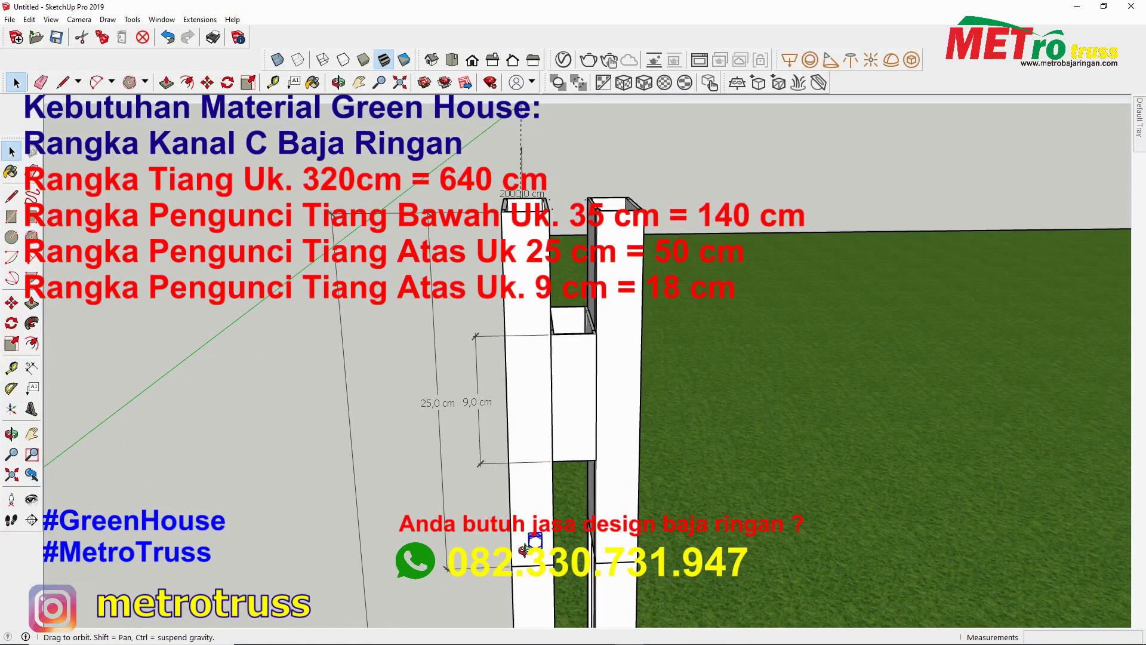
key("m")
type("/5")
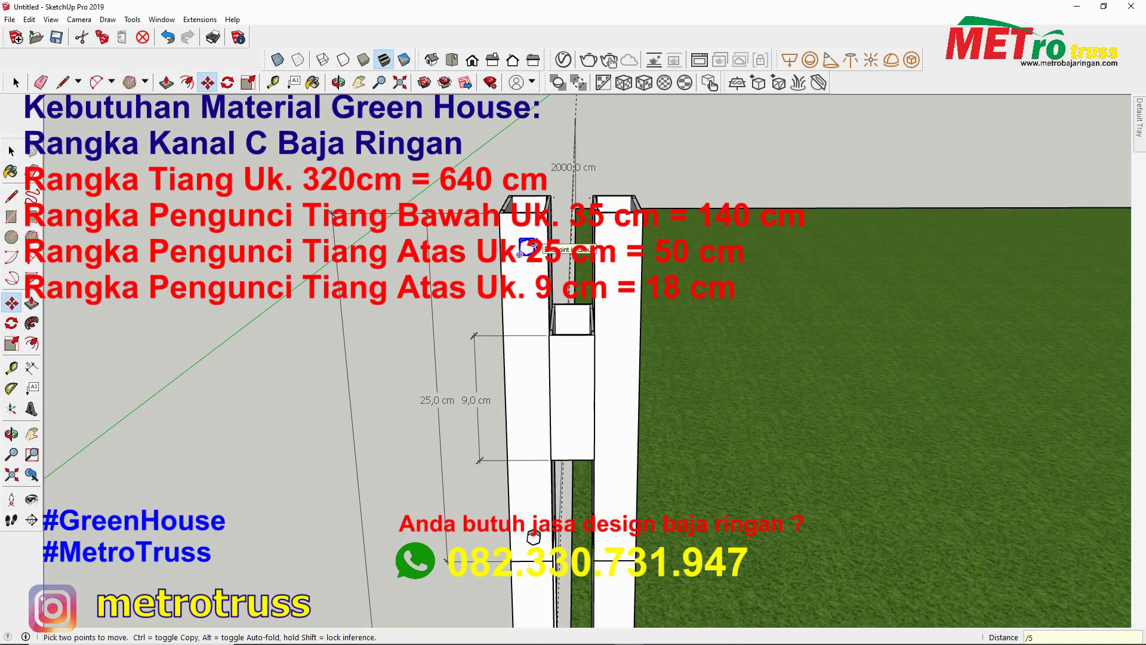
key("BackSpace")
type("4")
key("Return")
Copy the row of bolts across onto the right post
key("m")
left_click(529, 326, "ctrl")
left_click(620, 326)
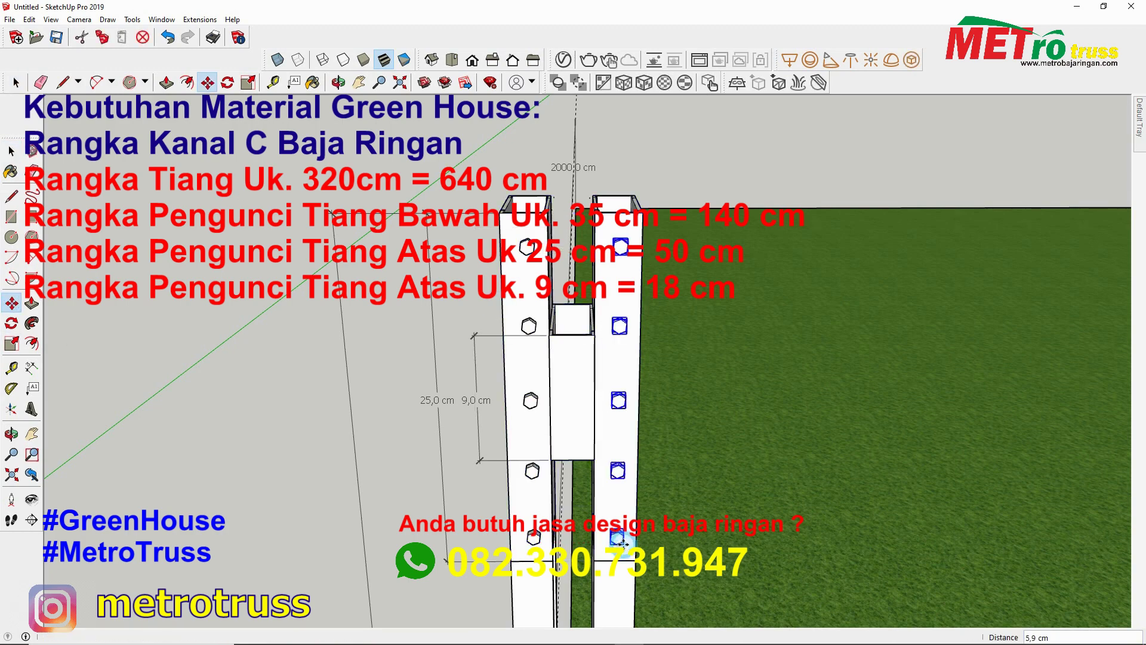
key("space")
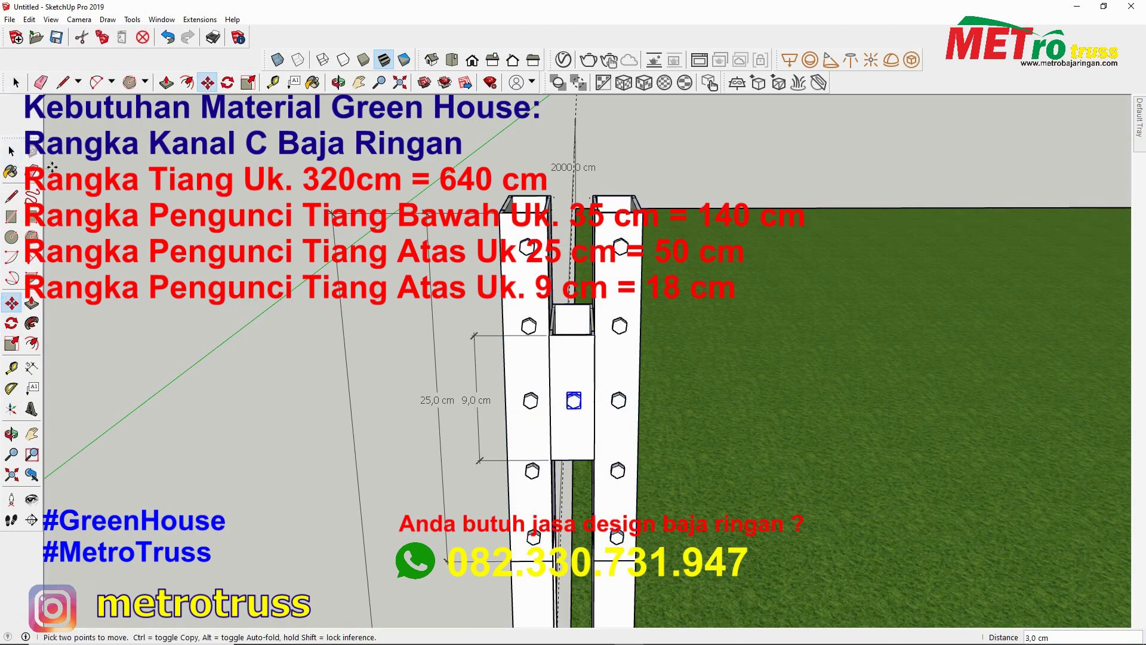
key("space")
middle_click_drag(541, 531, 544, 517)
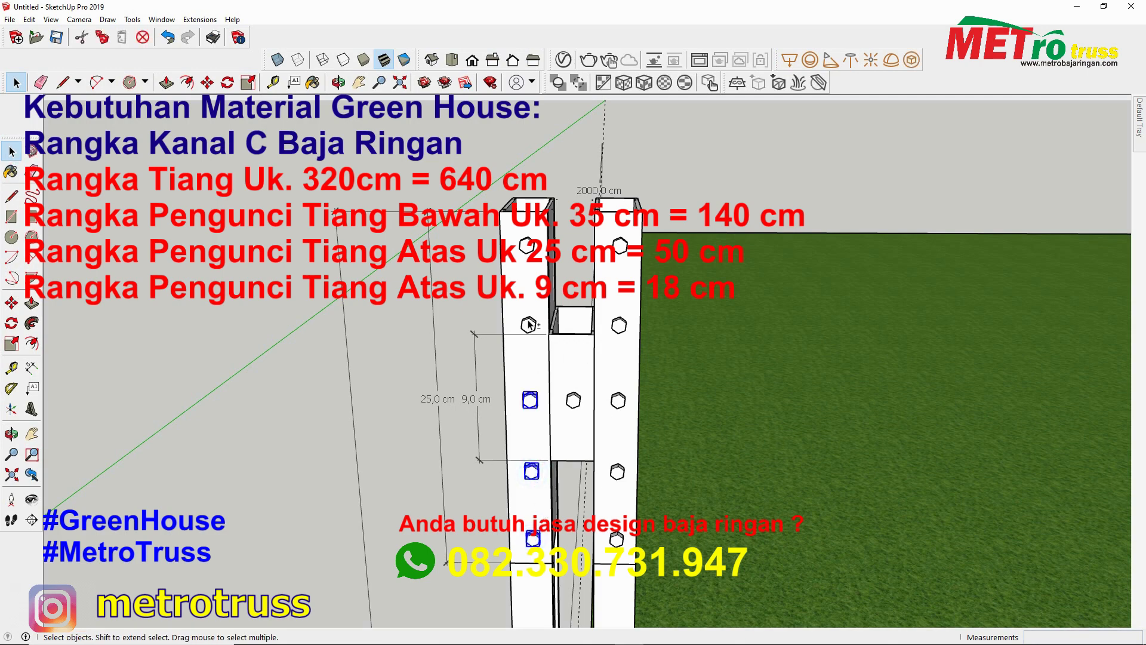
middle_click_drag(621, 249, 310, 418)
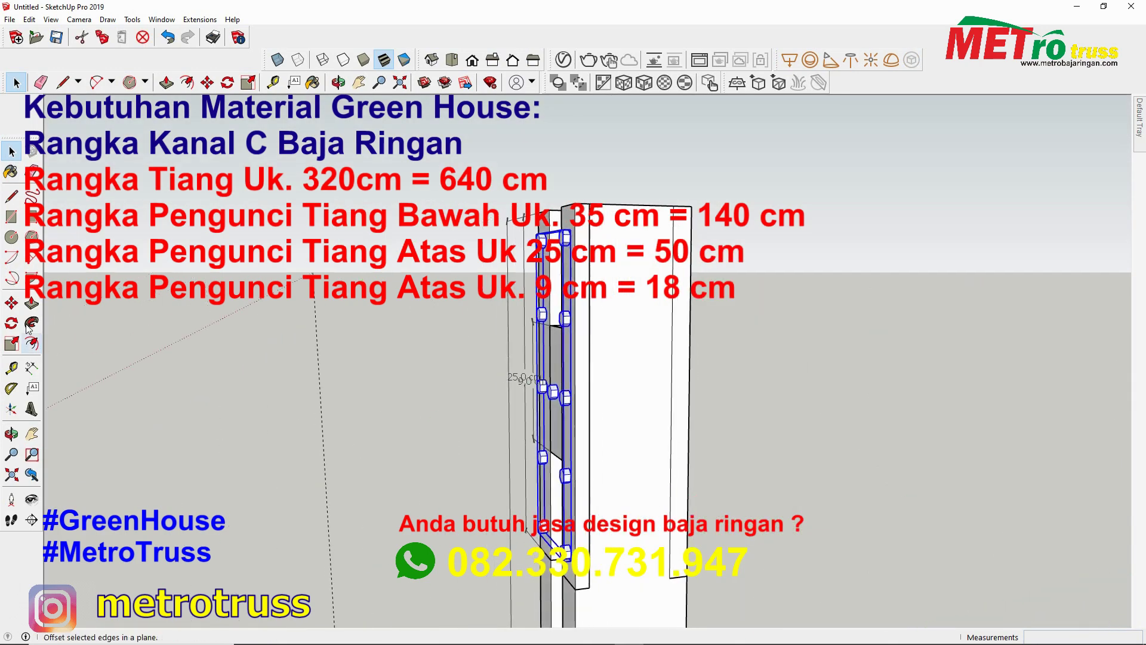
Group the bolted post together with its bolts
middle_click_drag(631, 555, 591, 359)
key("space")
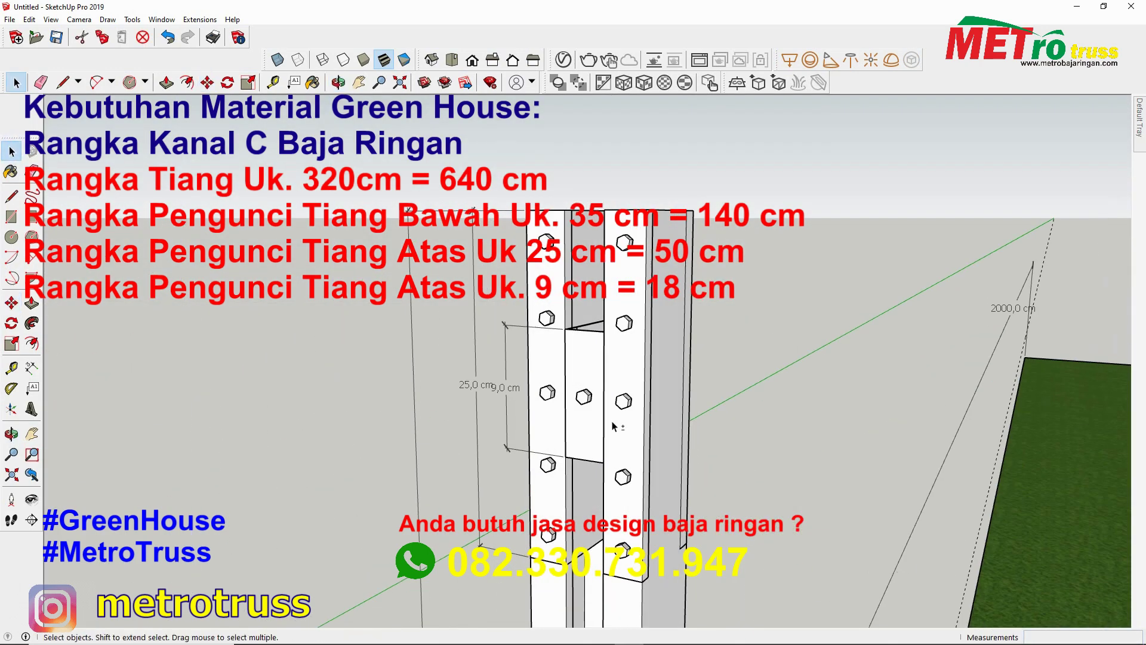
right_click(589, 345)
left_click(627, 462)
middle_click_drag(627, 462, 390, 370)
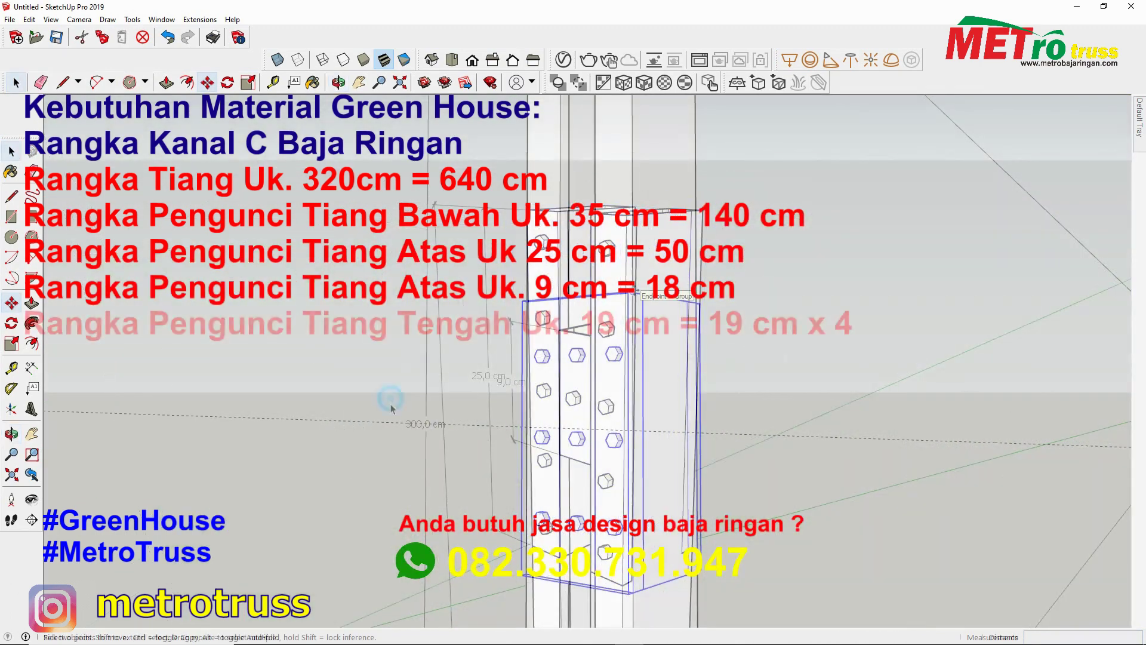
Copy the post group to the far corner as eight evenly spaced posts (/8)
key("m")
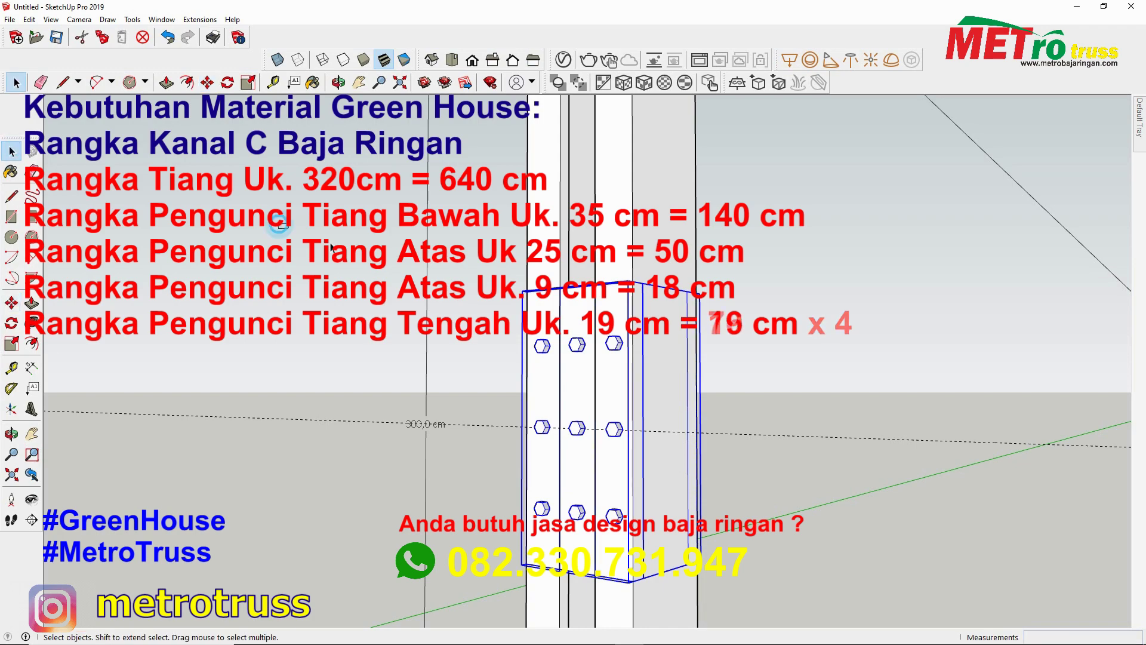
scroll(331, 247, "down", 5)
middle_click_drag(358, 250, 306, 295)
key("m")
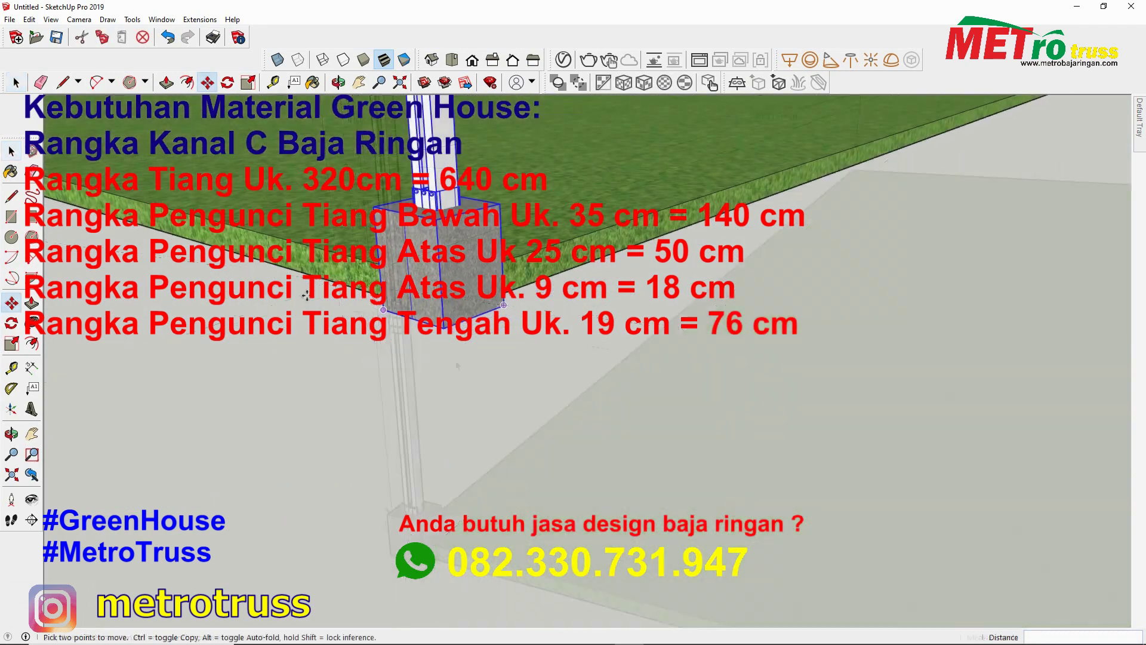
scroll(482, 404, "down", 5)
scroll(529, 402, "down", 4)
type("/8")
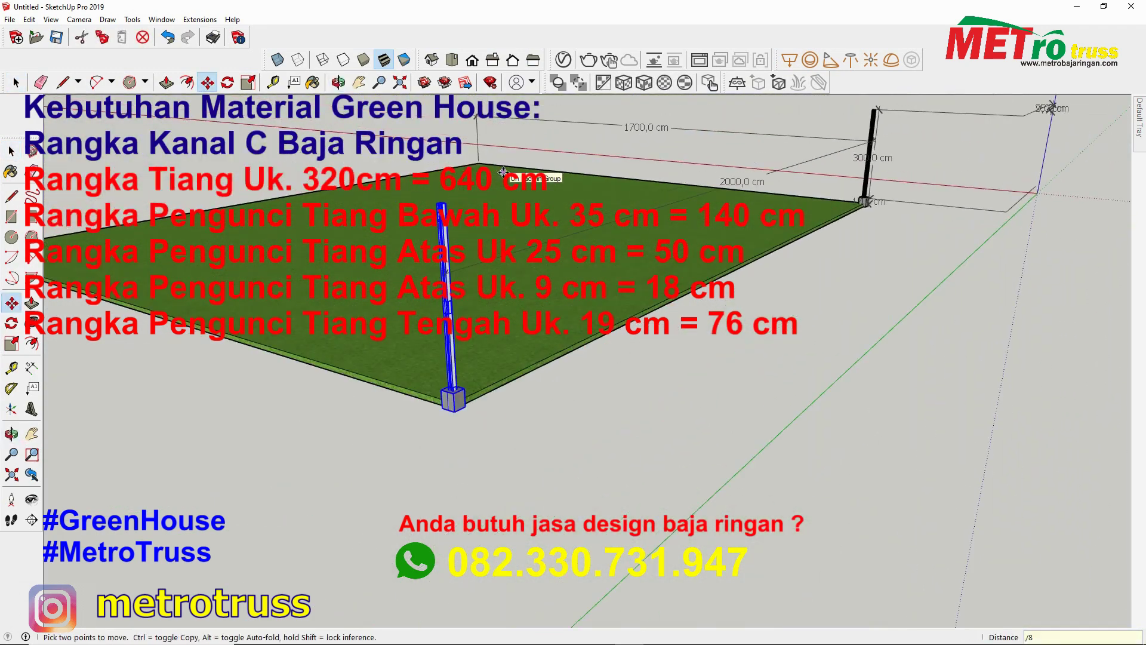
key("Return")
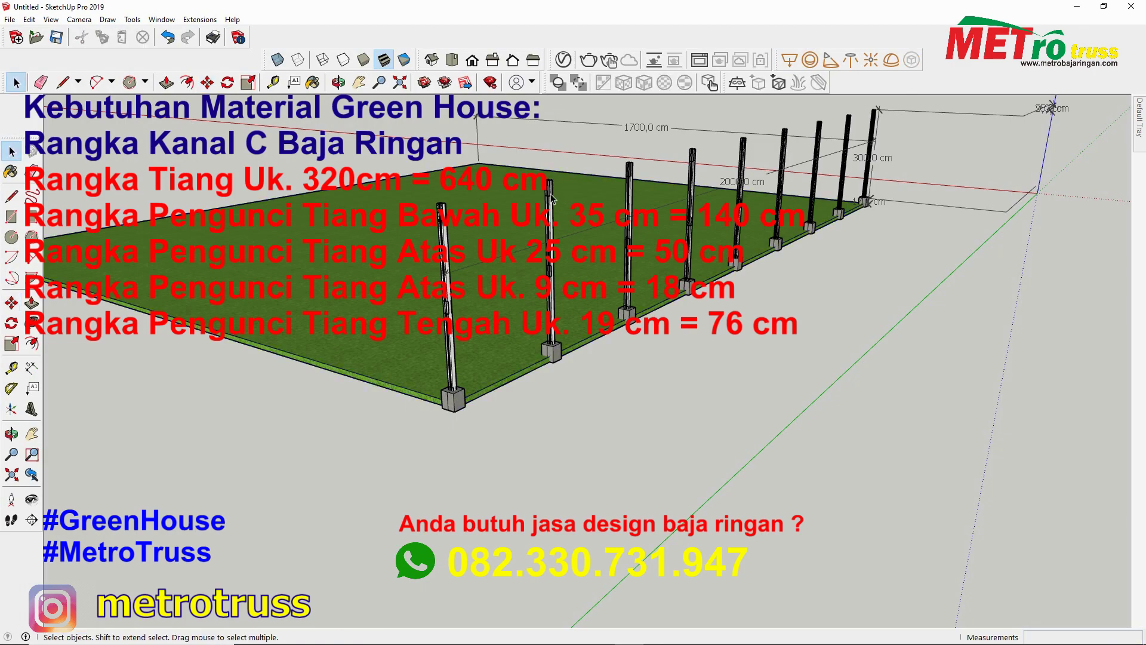
Look along the new row of posts on the grass floor edge
scroll(552, 198, "up", 2)
scroll(553, 199, "up", 2)
left_click(32, 367)
scroll(618, 319, "up", 2)
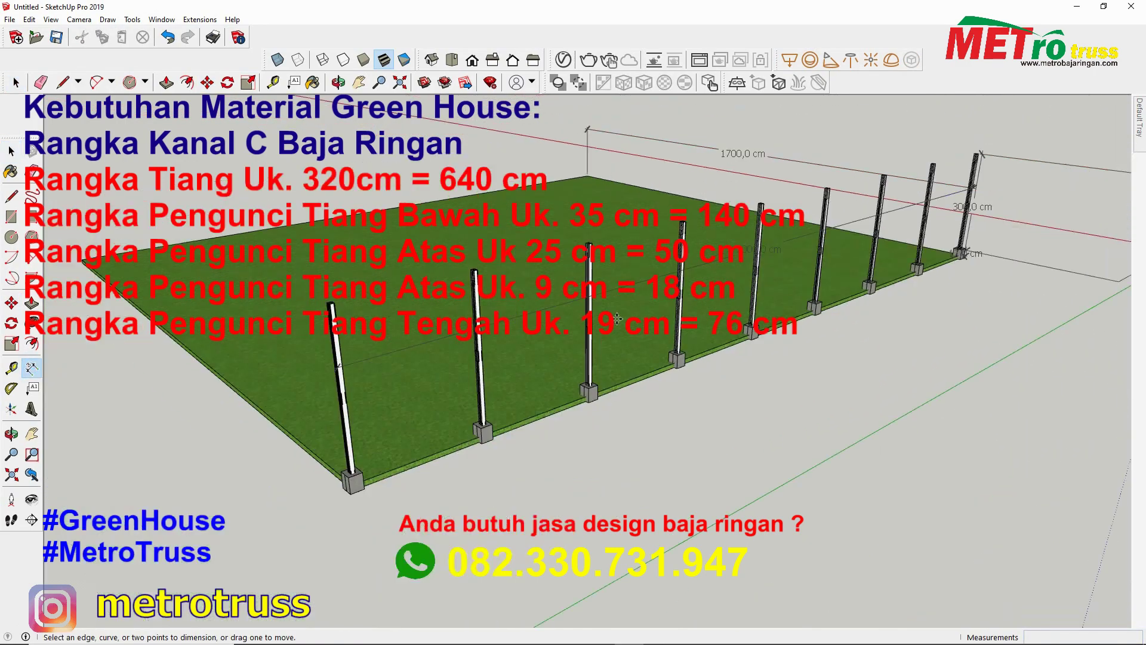
middle_click_drag(618, 318, 1049, 261)
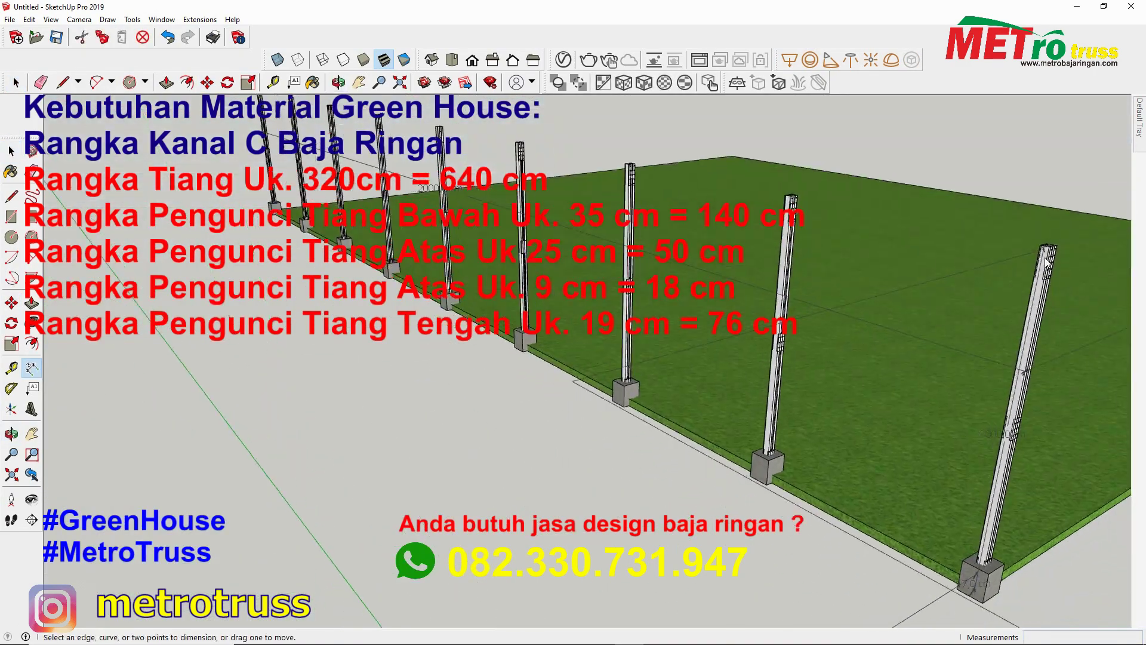
scroll(1049, 261, "up", 2)
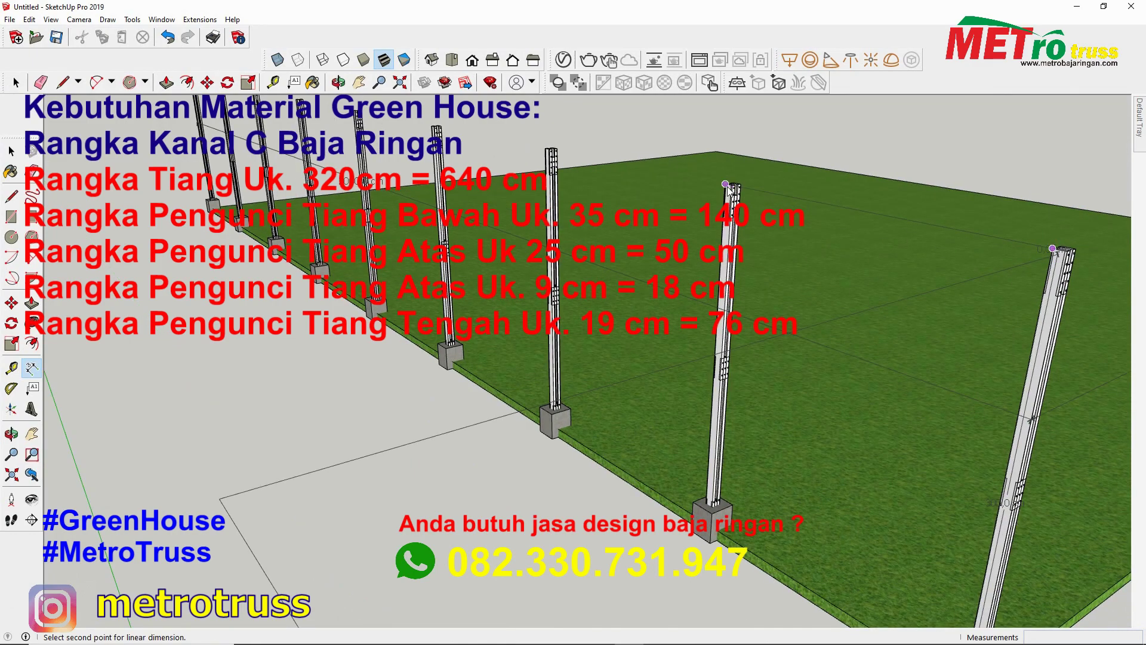
key("Escape")
scroll(979, 254, "up", 3)
scroll(1005, 277, "down", 4)
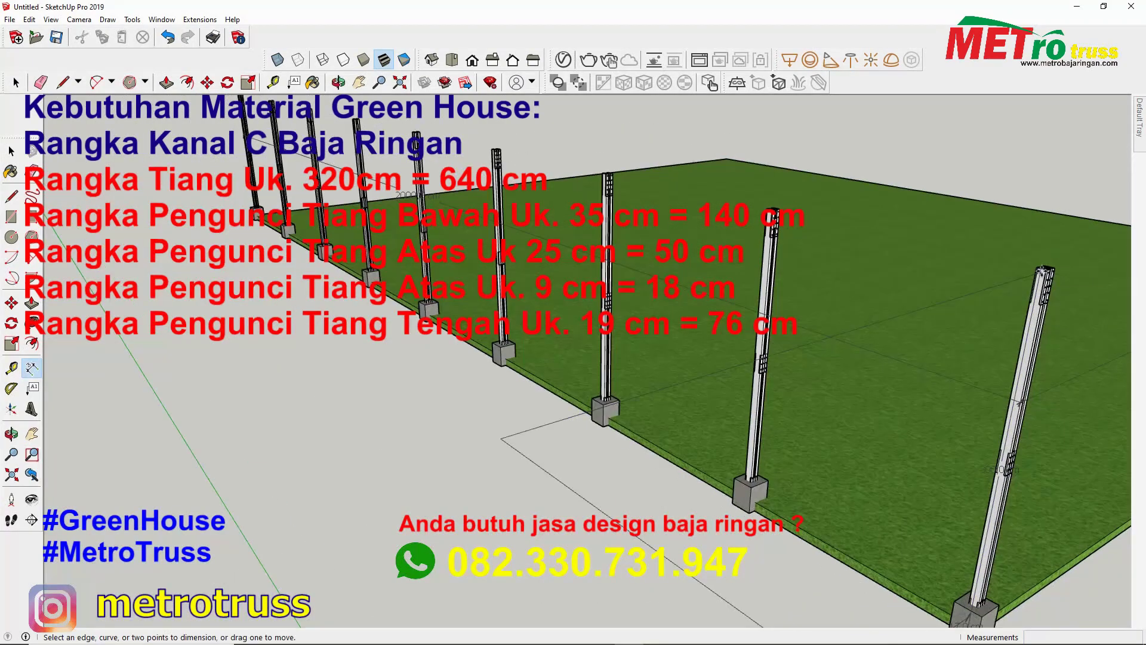
scroll(1040, 272, "up", 2)
scroll(1040, 272, "up", 2)
scroll(1005, 247, "up", 2)
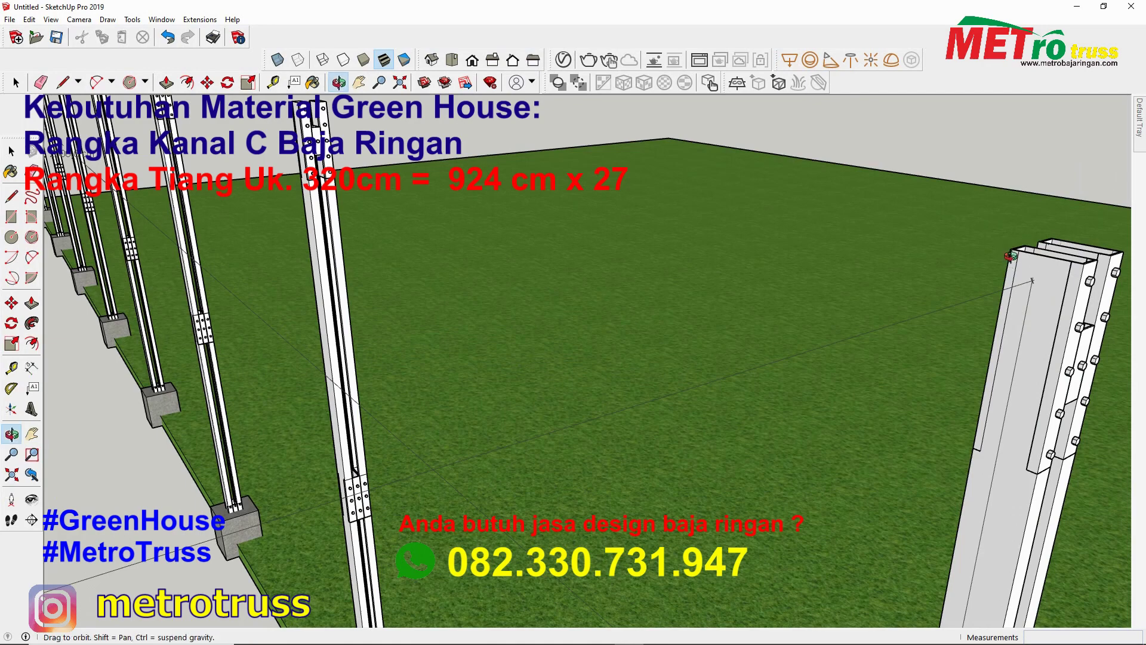
Draw a narrow inset rectangle on the near post's middle face
mouse_move(1011, 256)
middle_mouse_down()
mouse_move(986, 243)
mouse_move(828, 362)
middle_mouse_up()
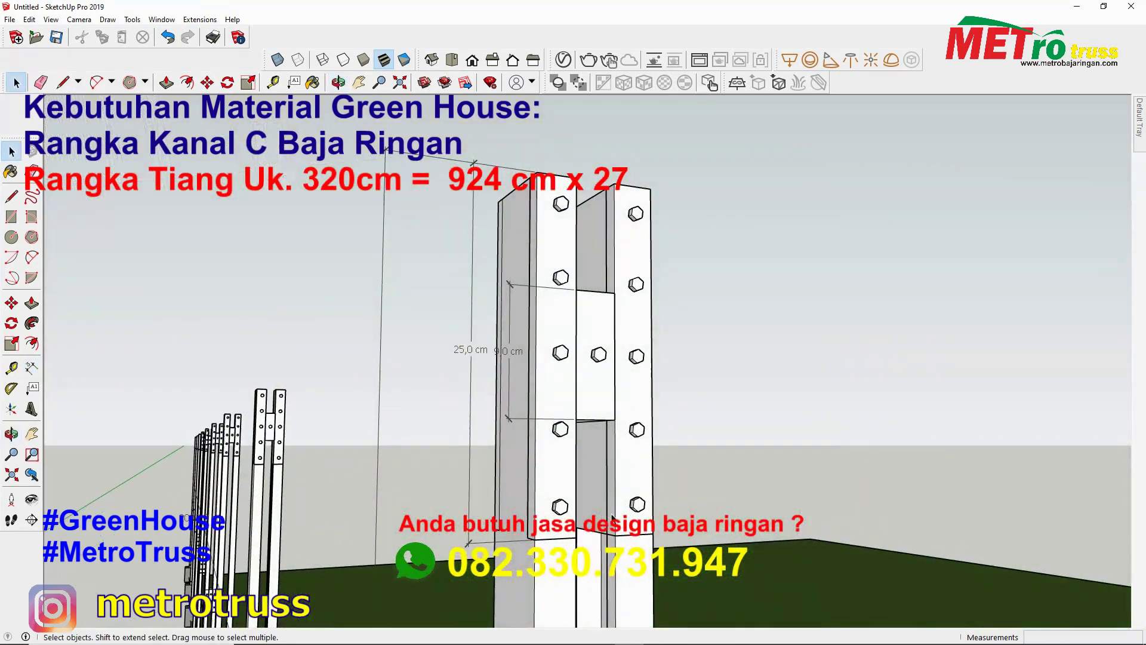
left_click(11, 196)
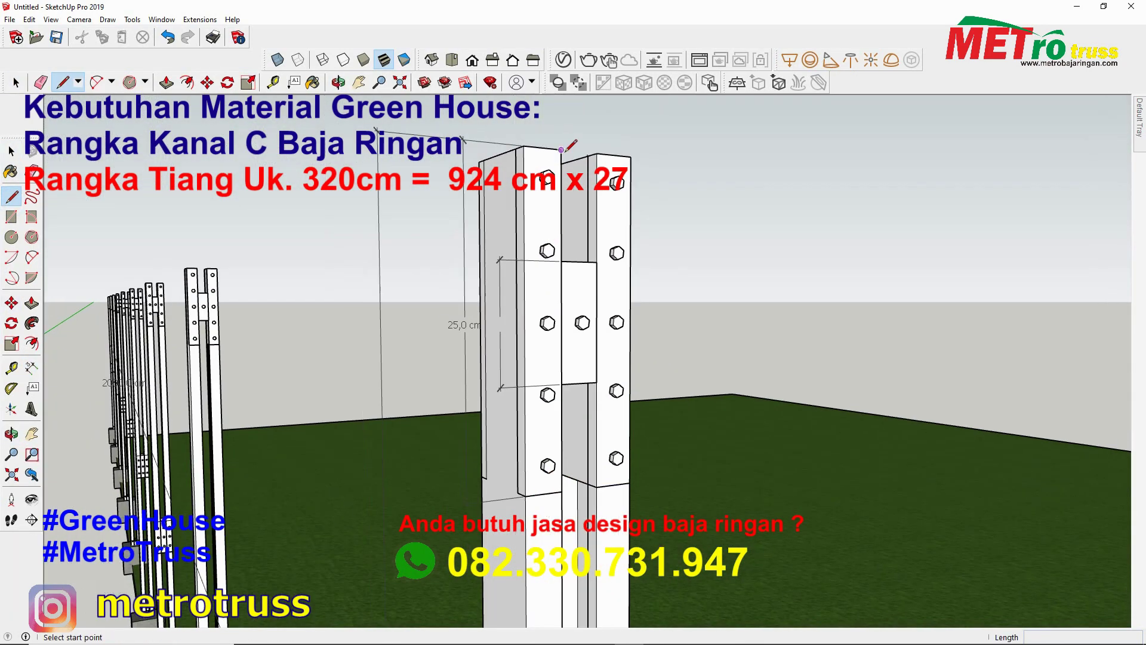
left_click(564, 149)
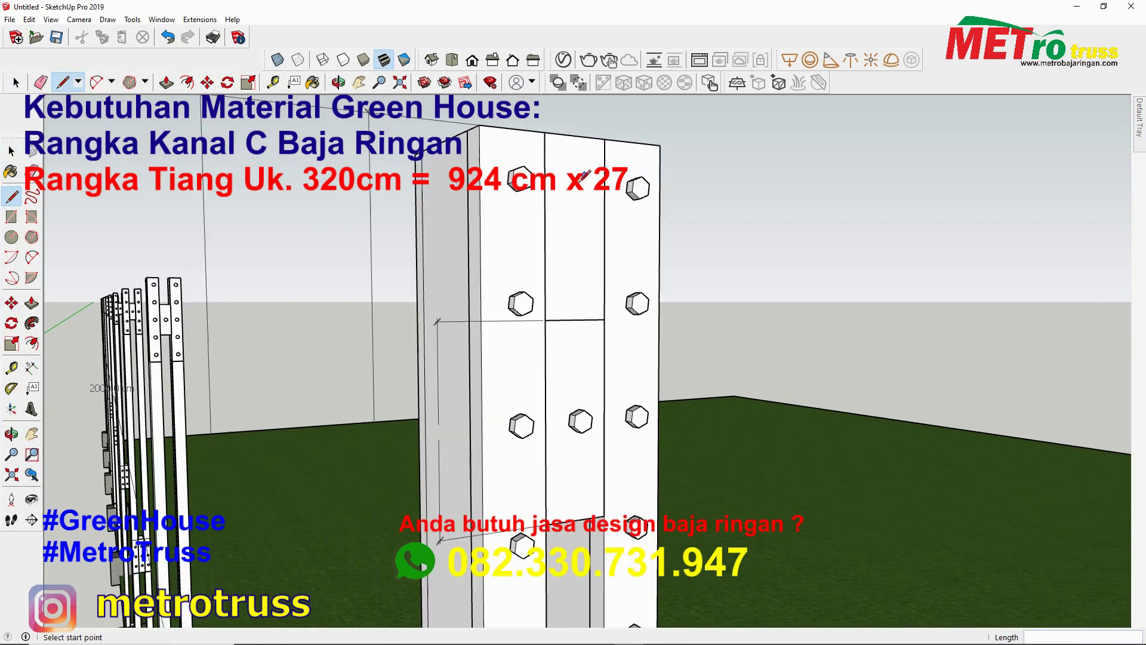
left_click(550, 251)
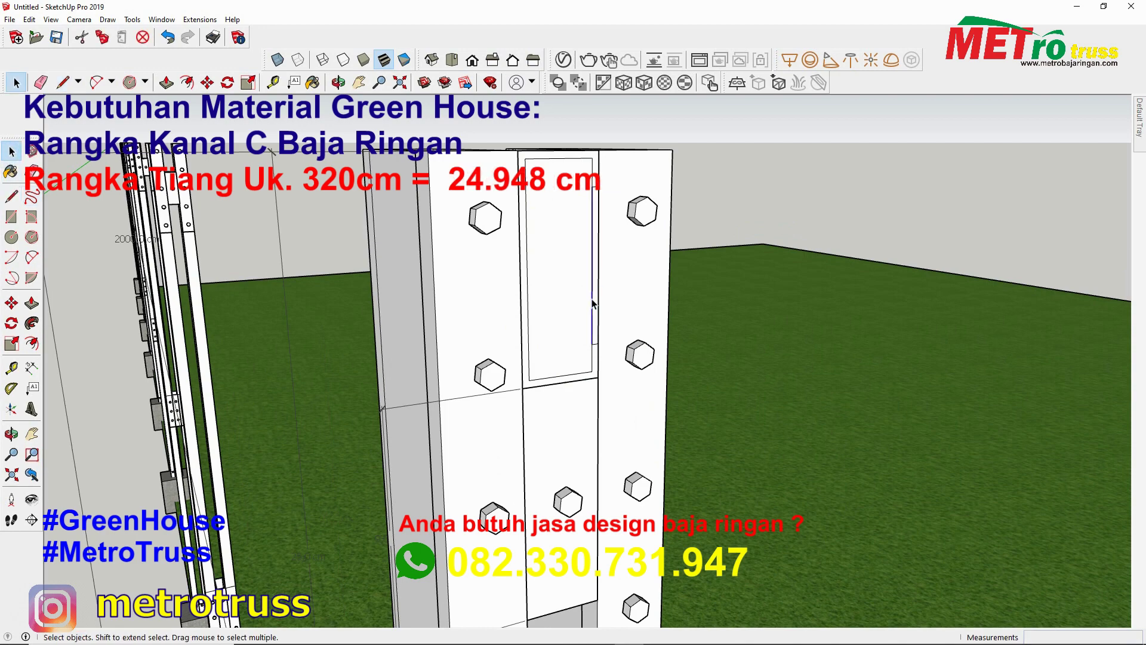
Move the C-channel into place at the column edge
middle_click_drag(599, 300, 601, 373)
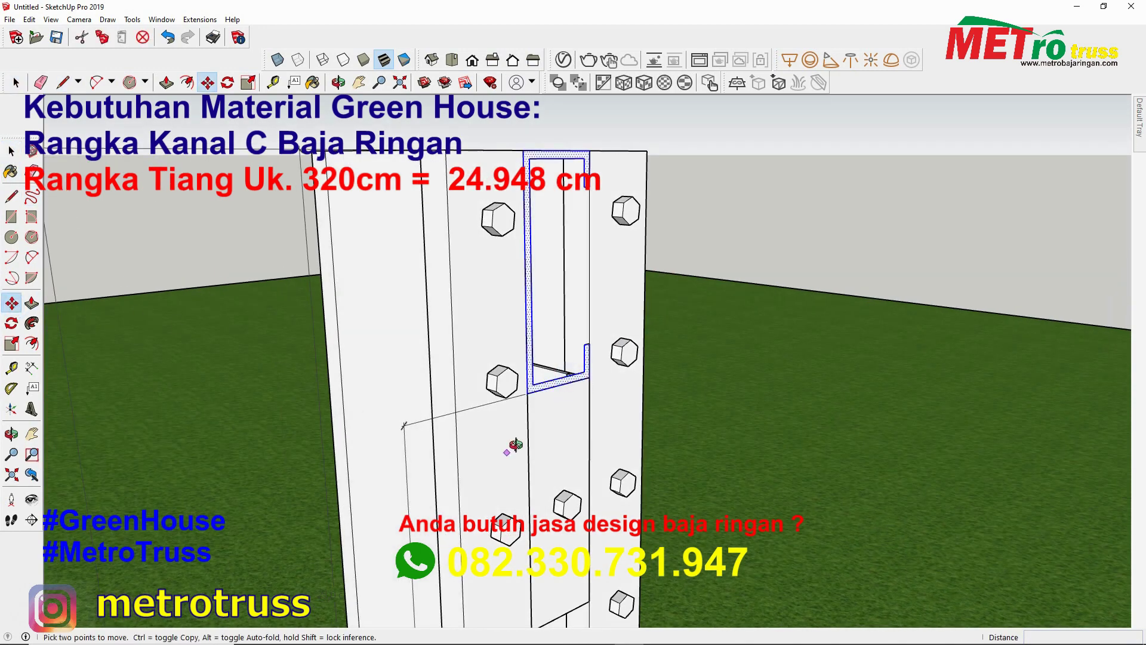
mouse_move(515, 445)
middle_mouse_down()
mouse_move(530, 394)
mouse_move(272, 344)
middle_mouse_up()
left_click(530, 394)
left_click(585, 402)
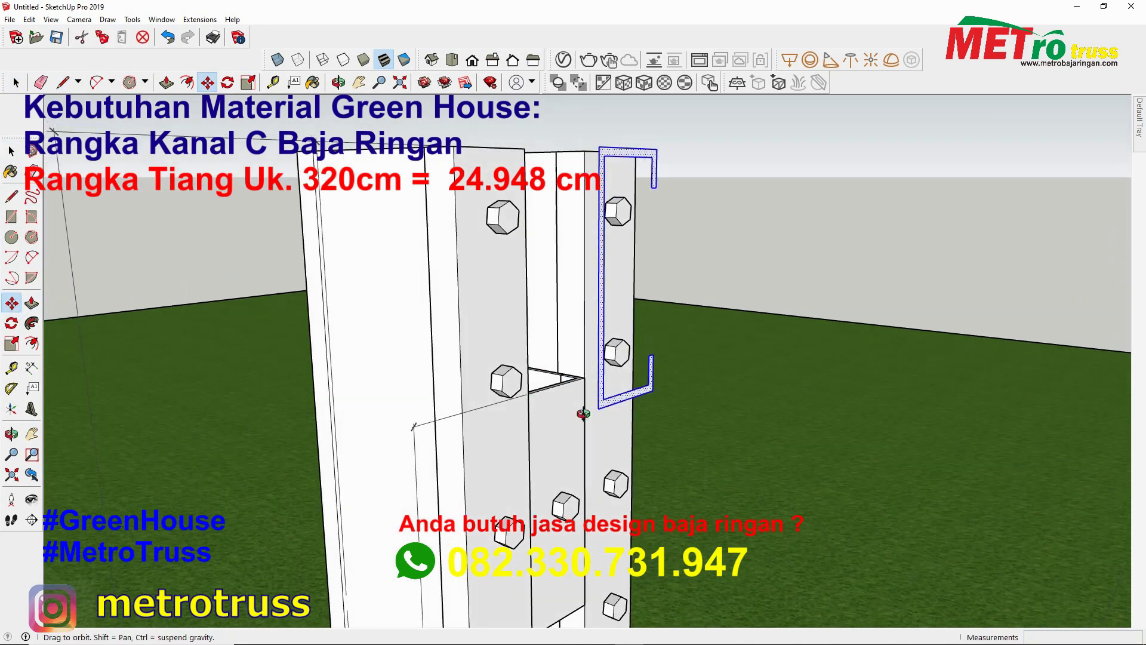
Push/pull the C-channel beam to span the full row of posts
key("p")
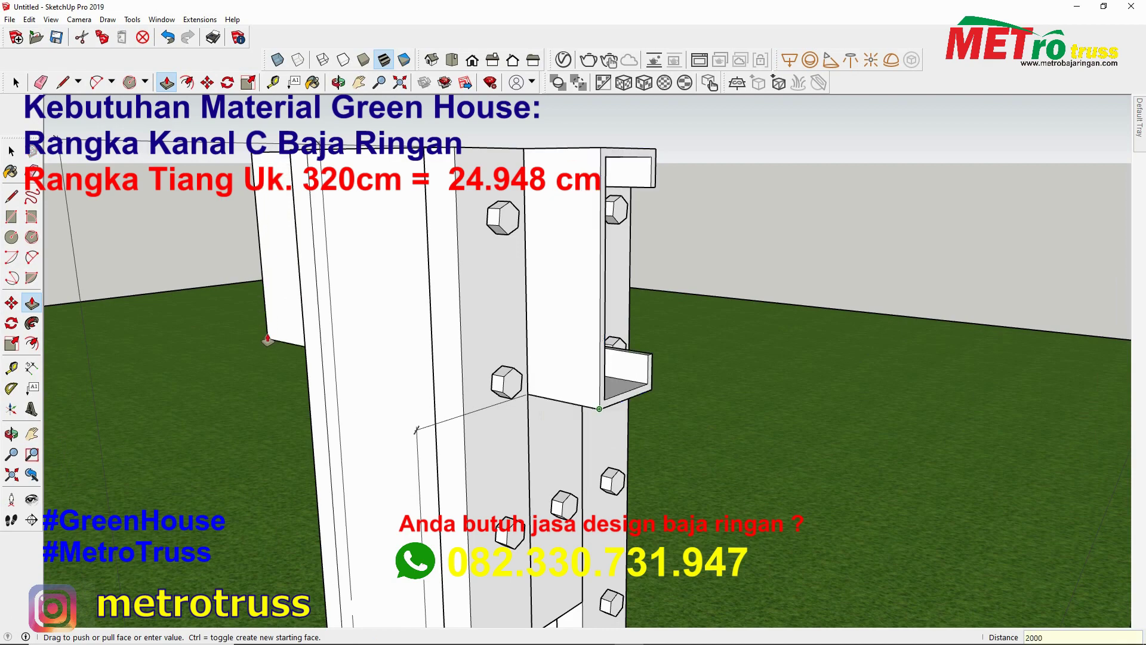
scroll(525, 397, "down", 5)
scroll(524, 397, "down", 3)
key("space")
mouse_move(589, 392)
middle_mouse_down()
mouse_move(499, 326)
mouse_move(299, 454)
middle_mouse_up()
scroll(272, 477, "up", 5)
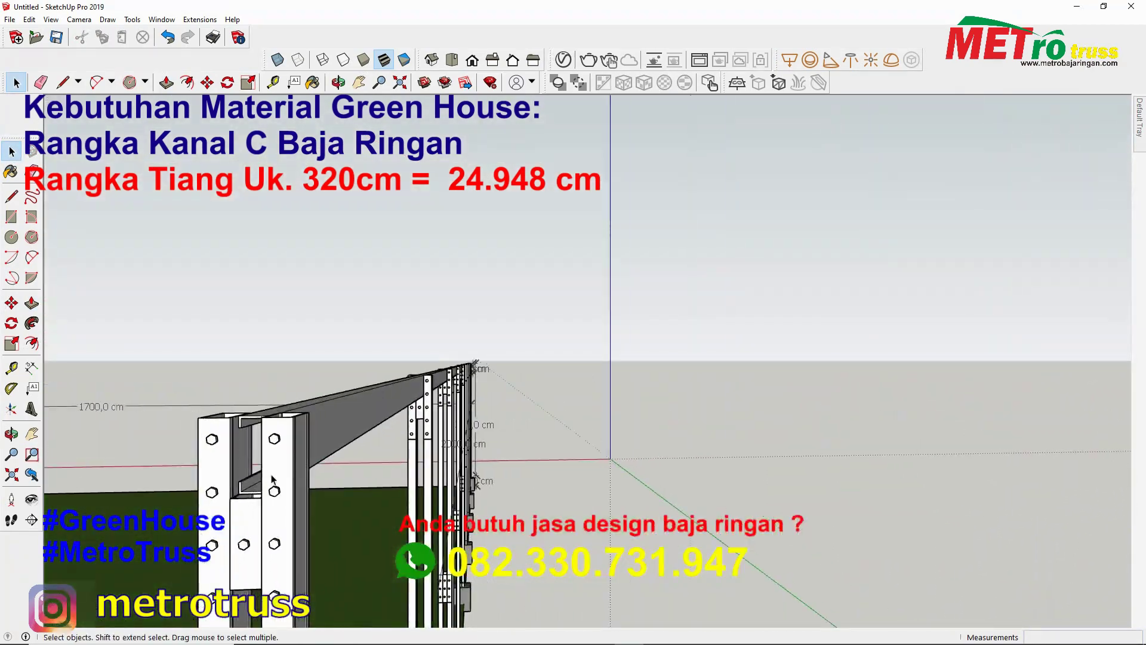
scroll(271, 477, "up", 2)
scroll(271, 478, "up", 2)
key("p")
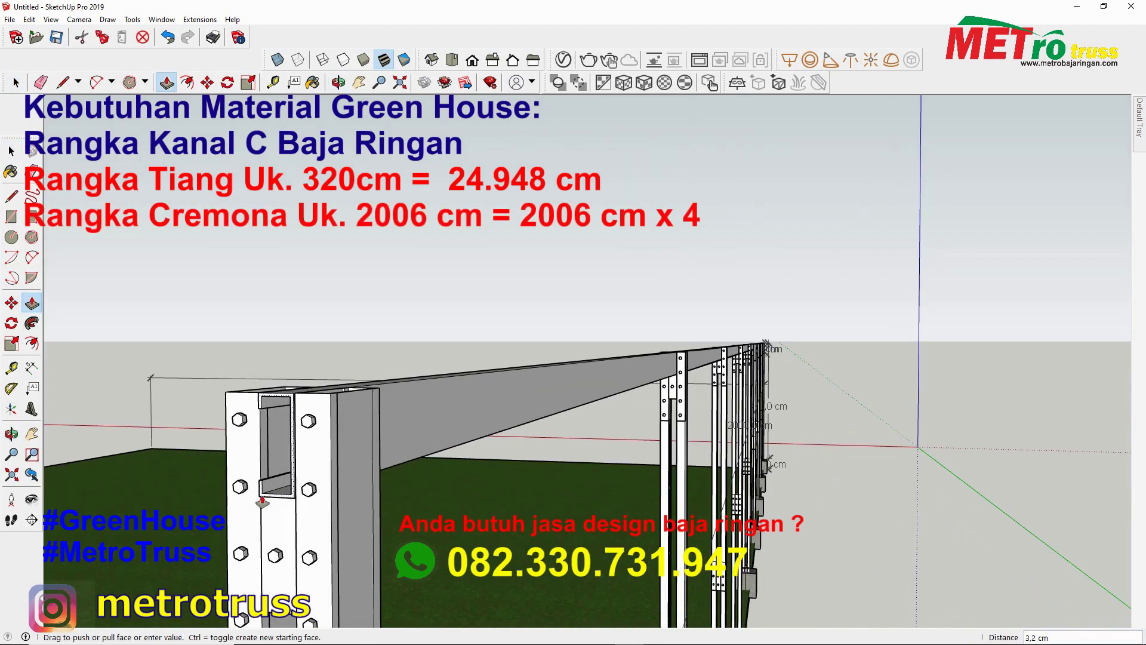
scroll(263, 502, "up", 3)
left_click(263, 502)
Rotate the beam 180° about its axis so its flat back shows
middle_click_drag(263, 502, 181, 519)
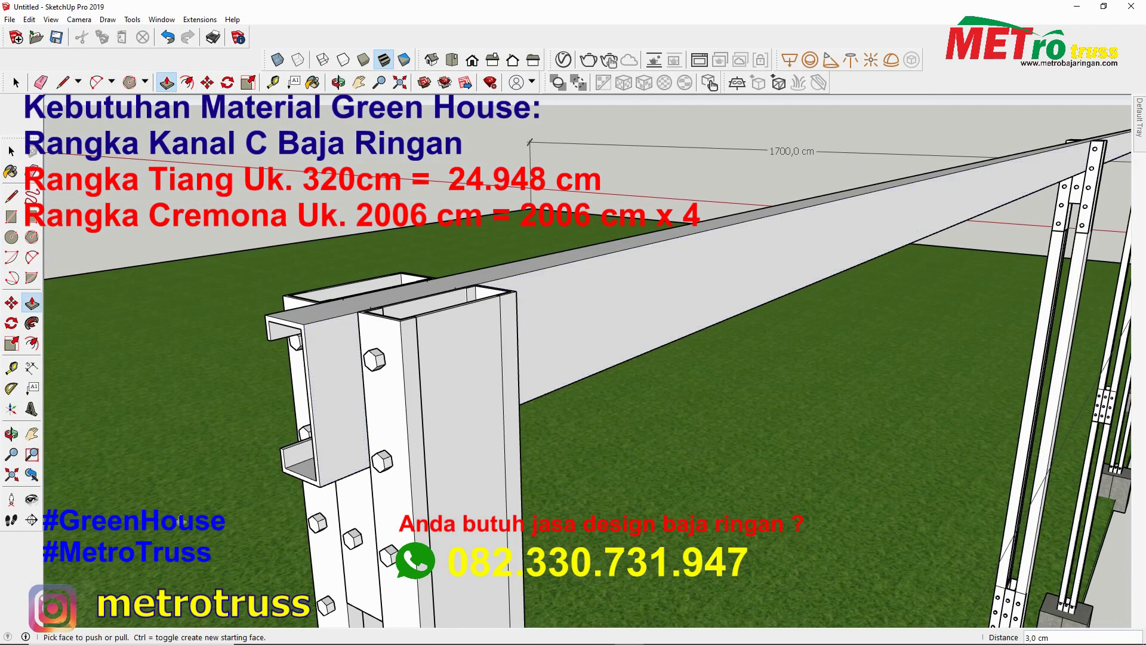
right_click(410, 349)
middle_click_drag(411, 349, 353, 406)
key("q")
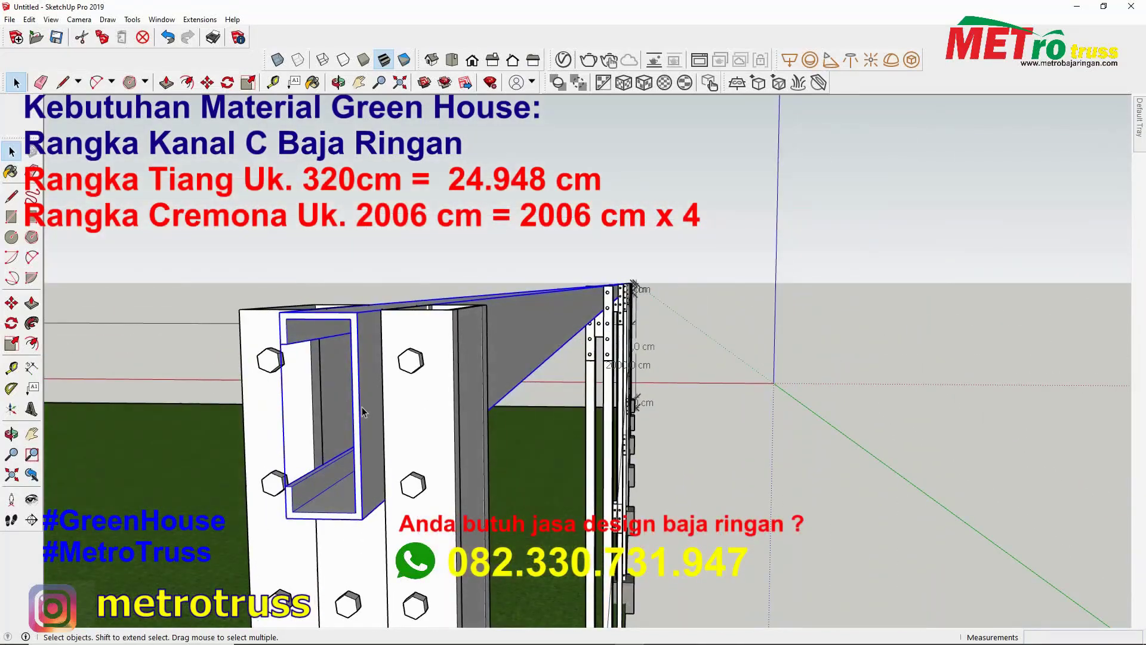
left_click(353, 406)
left_click(290, 322)
key("m")
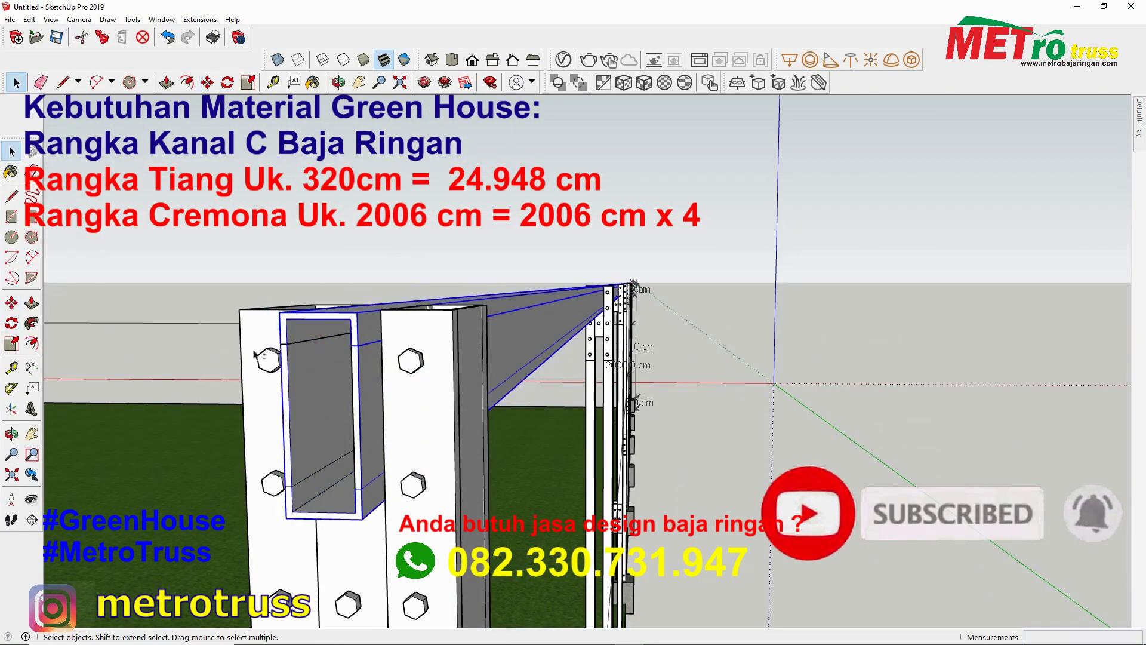
right_click(306, 412)
left_click(358, 287)
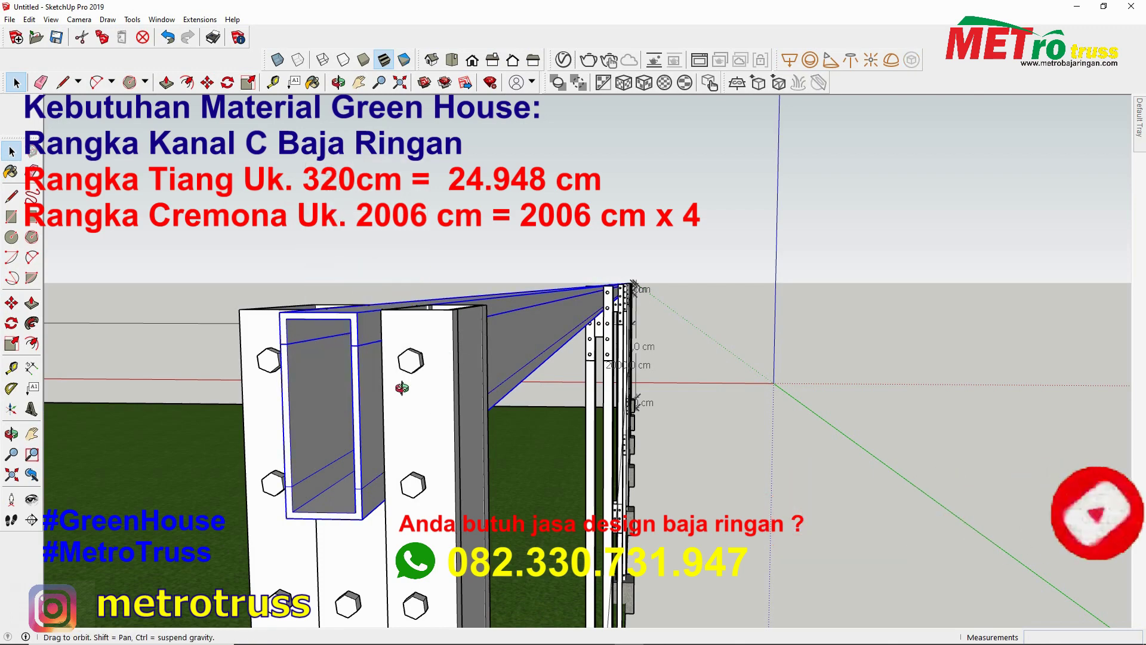
left_click(31, 367)
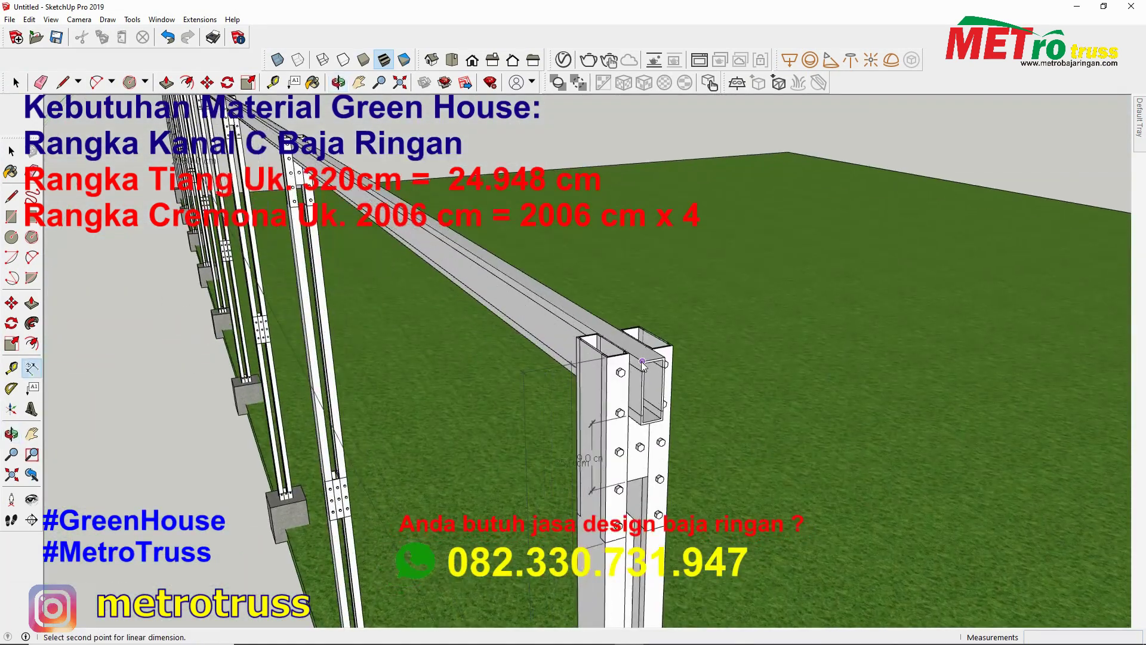
Copy the top beam down to a lower spot on the posts
middle_click_drag(572, 375, 600, 256)
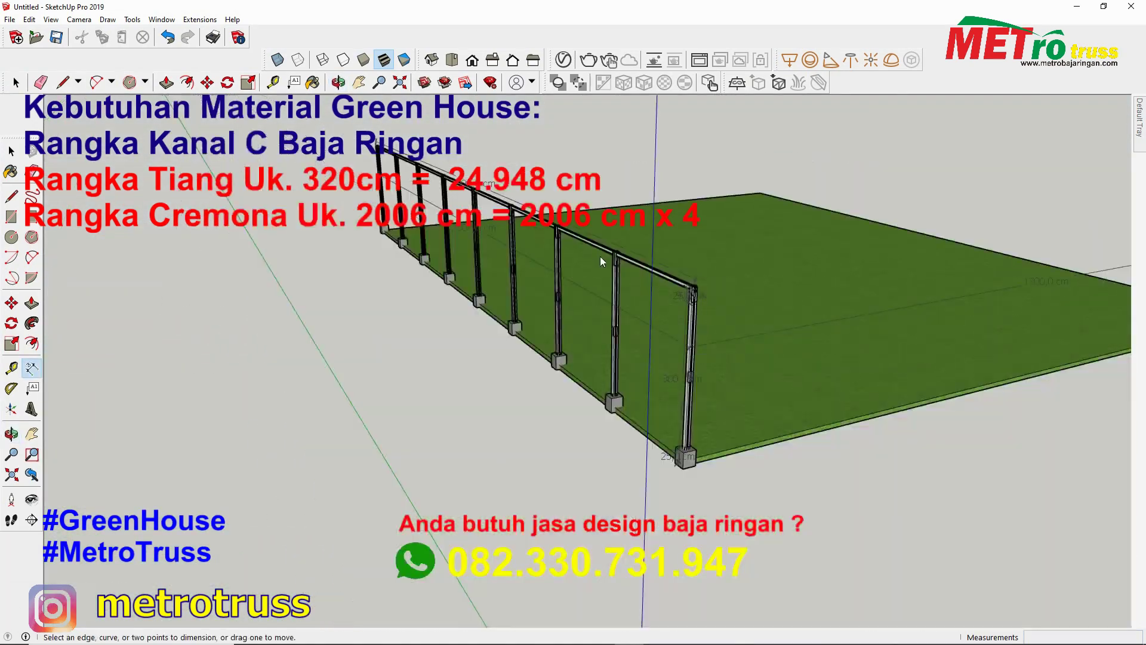
scroll(478, 251, "up", 2)
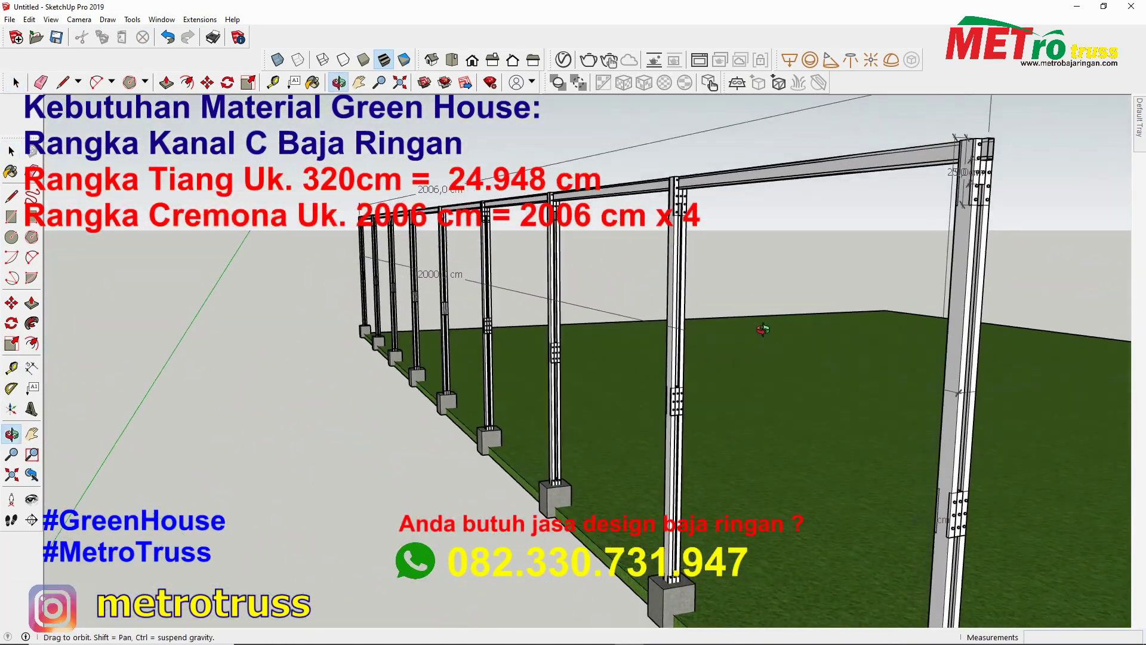
middle_click_drag(276, 248, 924, 176)
key("m")
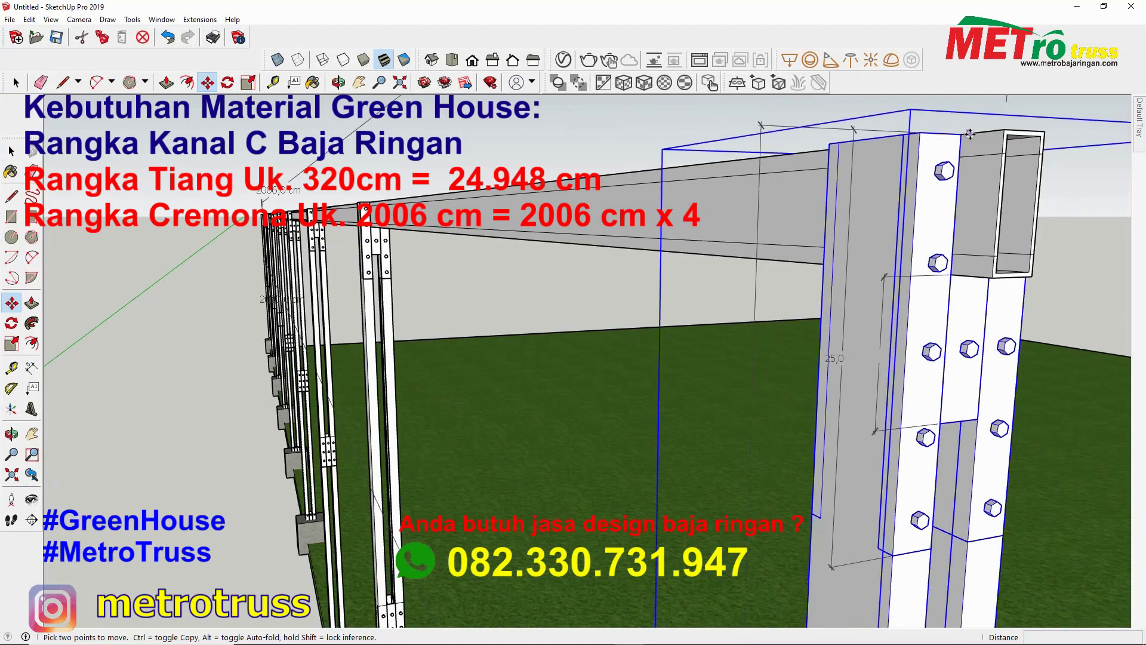
key("space")
left_click_drag(963, 141, 944, 424, "ctrl")
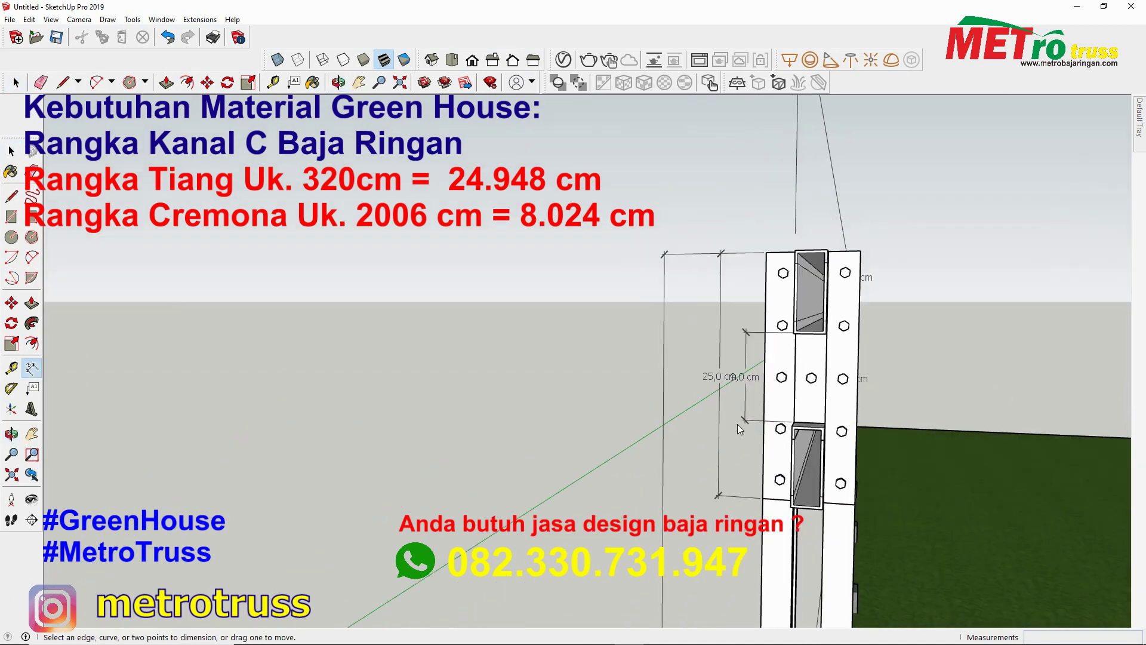
Add a 9,0 cm dimension beside the post and select the whole post-and-beam frame
left_click(794, 382)
left_click(687, 409)
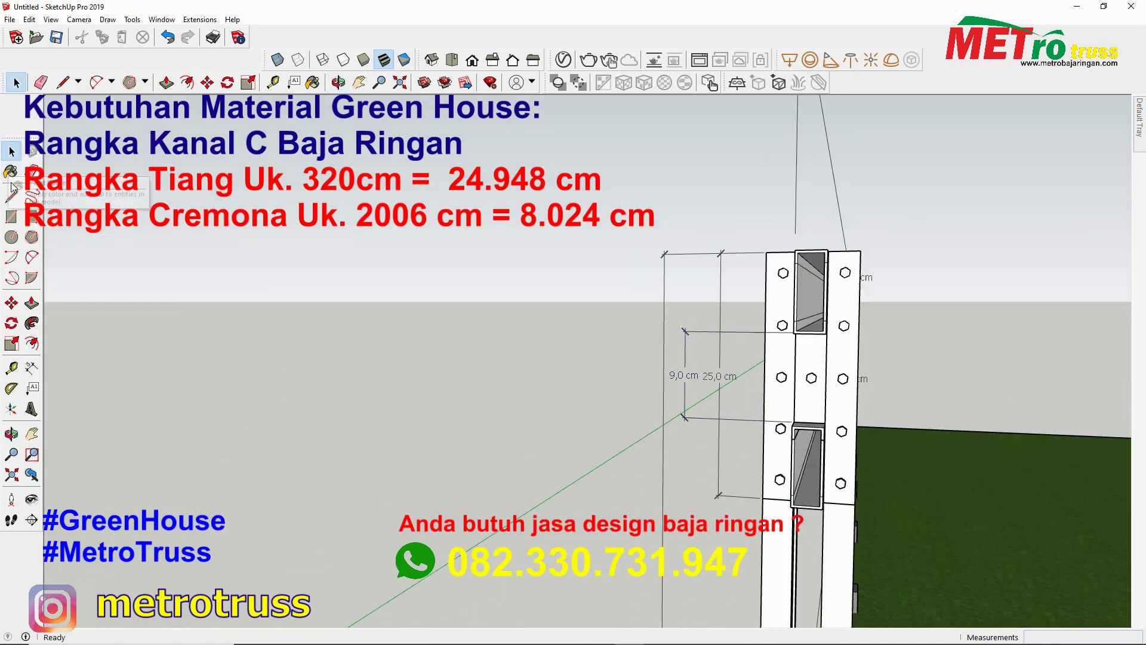
left_click(12, 152)
middle_click_drag(418, 359, 773, 445)
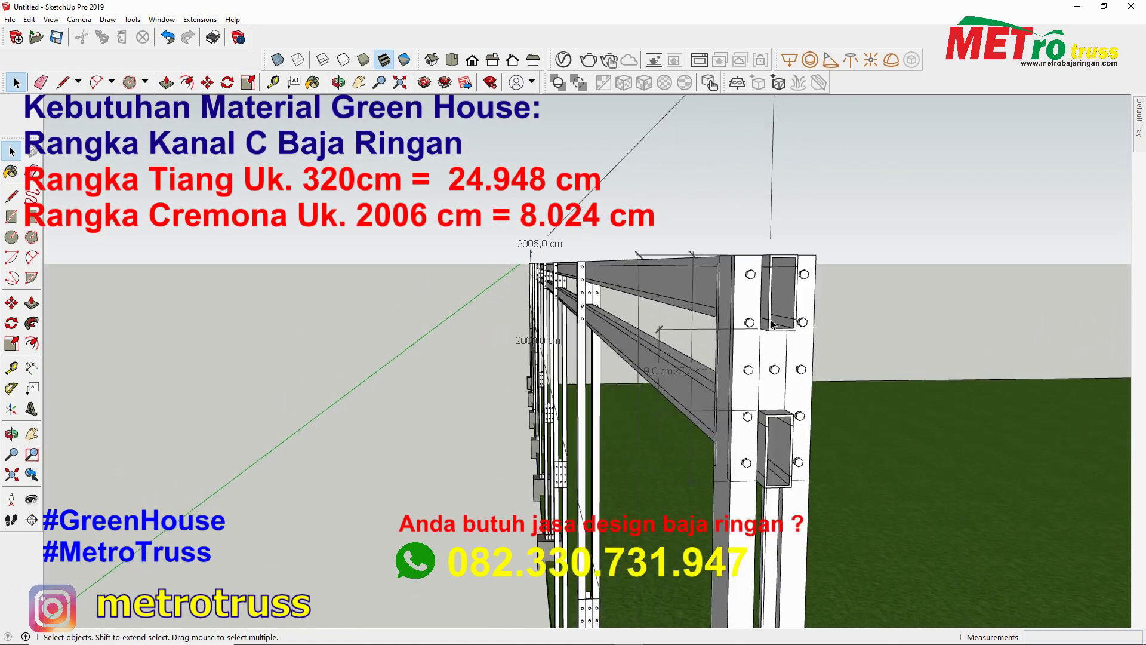
left_click(773, 444)
right_click(773, 444)
left_click(776, 335)
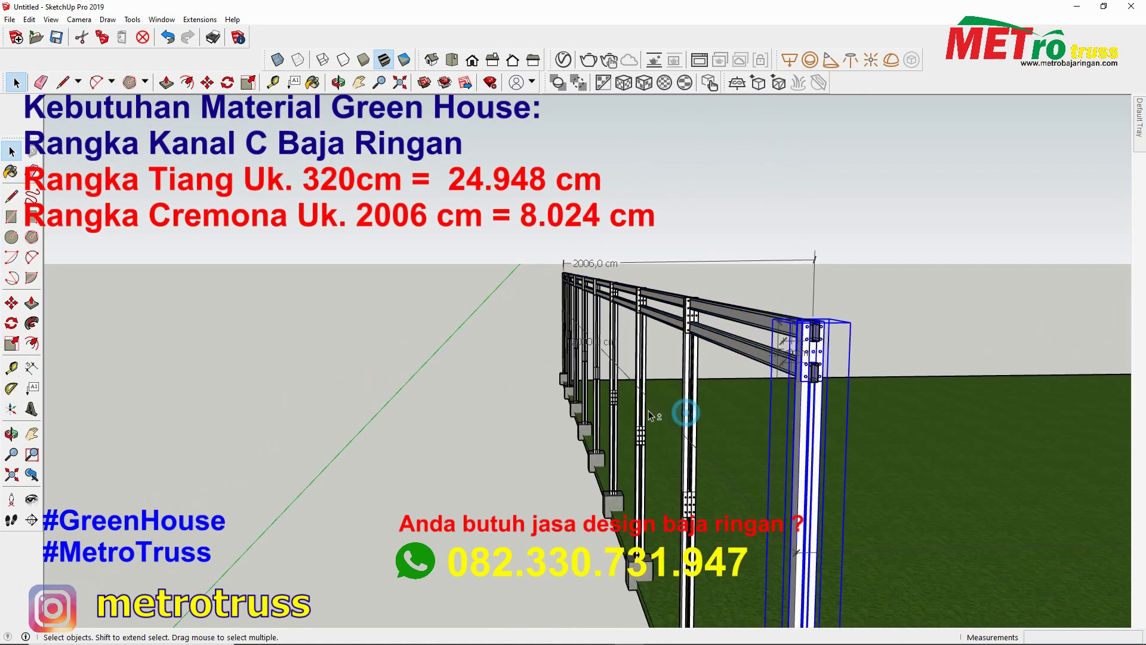
Move-copy the selected post-and-beam frame across the ground slab
scroll(534, 419, "down", 3)
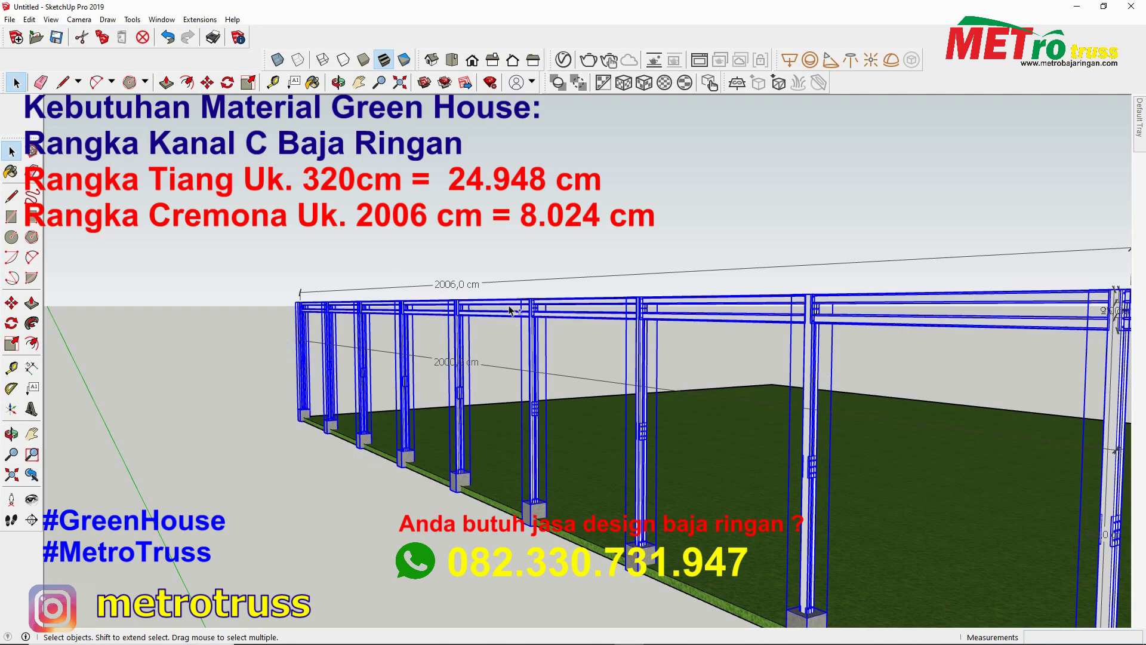
middle_click_drag(761, 449, 609, 555)
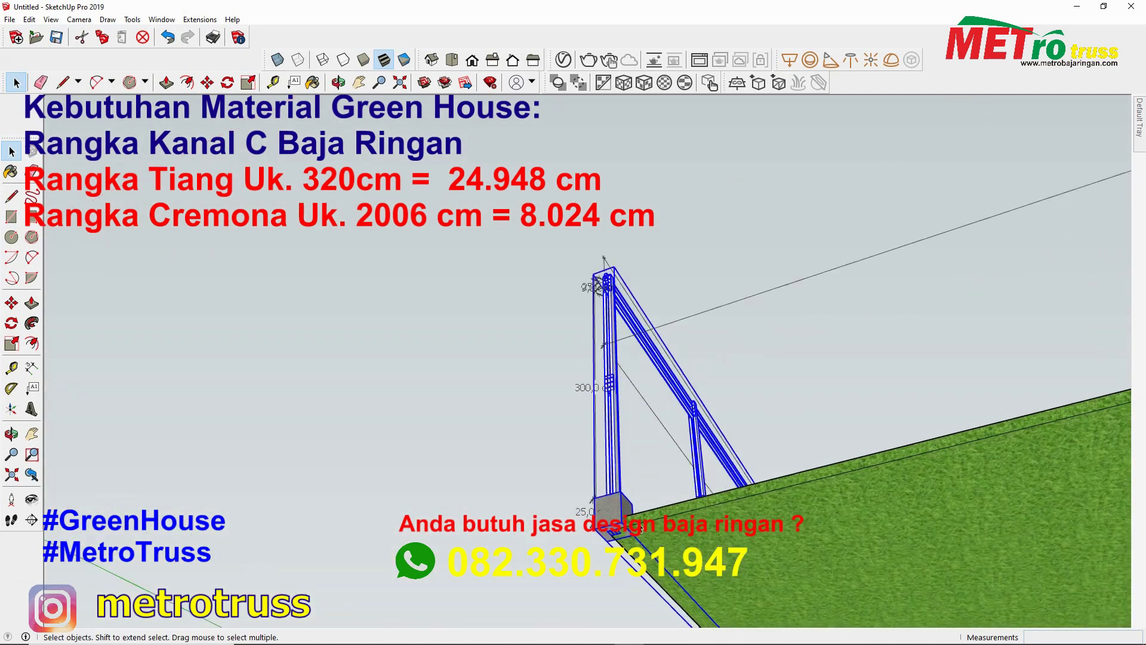
scroll(609, 555, "up", 3)
scroll(609, 555, "up", 3)
scroll(538, 525, "up", 3)
key("m")
scroll(424, 486, "up", 3)
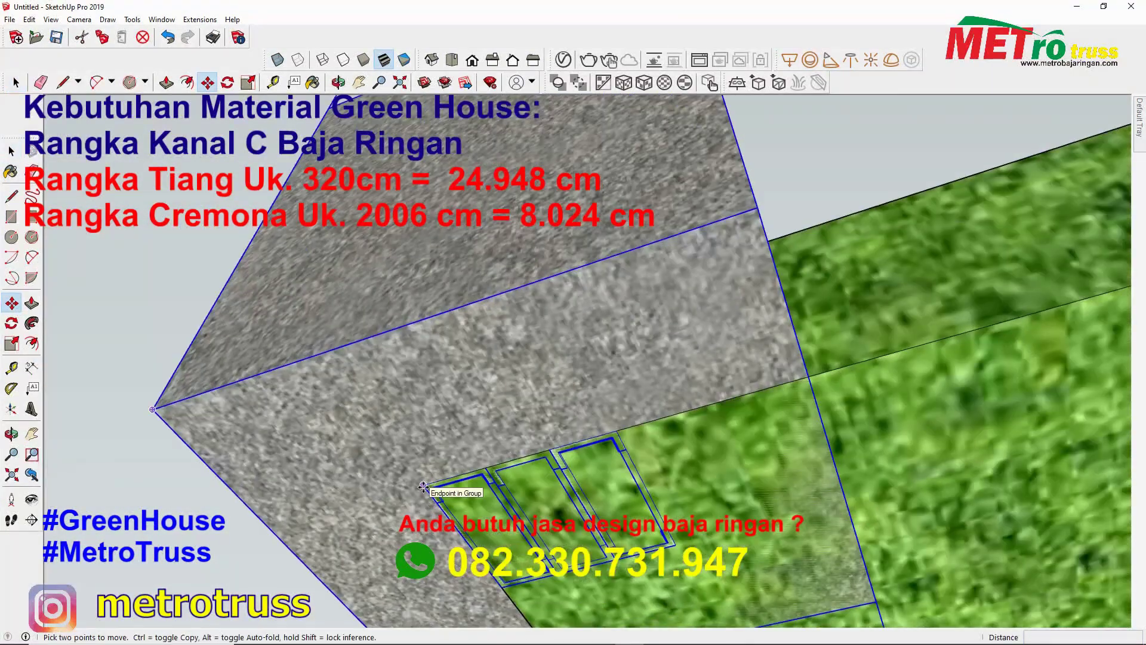
scroll(615, 430, "down", 3)
scroll(616, 431, "down", 3)
scroll(616, 430, "down", 3)
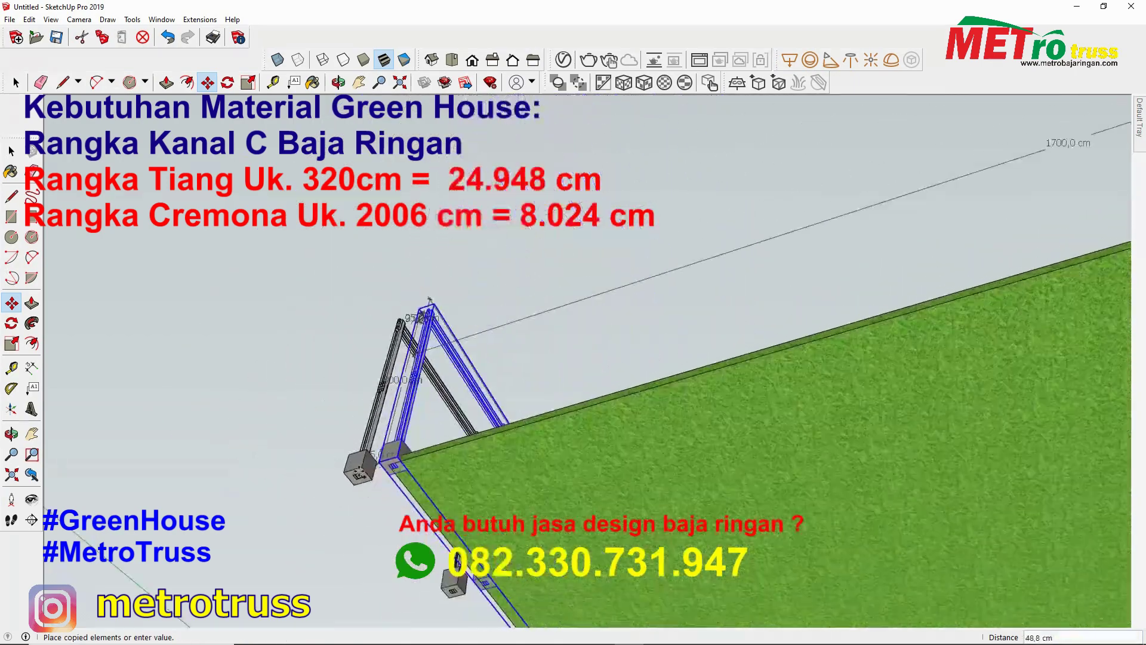
Orbit around to check the three parallel frame rows across the plot
mouse_move(615, 431)
middle_mouse_down()
mouse_move(884, 412)
mouse_move(976, 245)
middle_mouse_up()
scroll(977, 245, "up", 3)
scroll(977, 245, "up", 3)
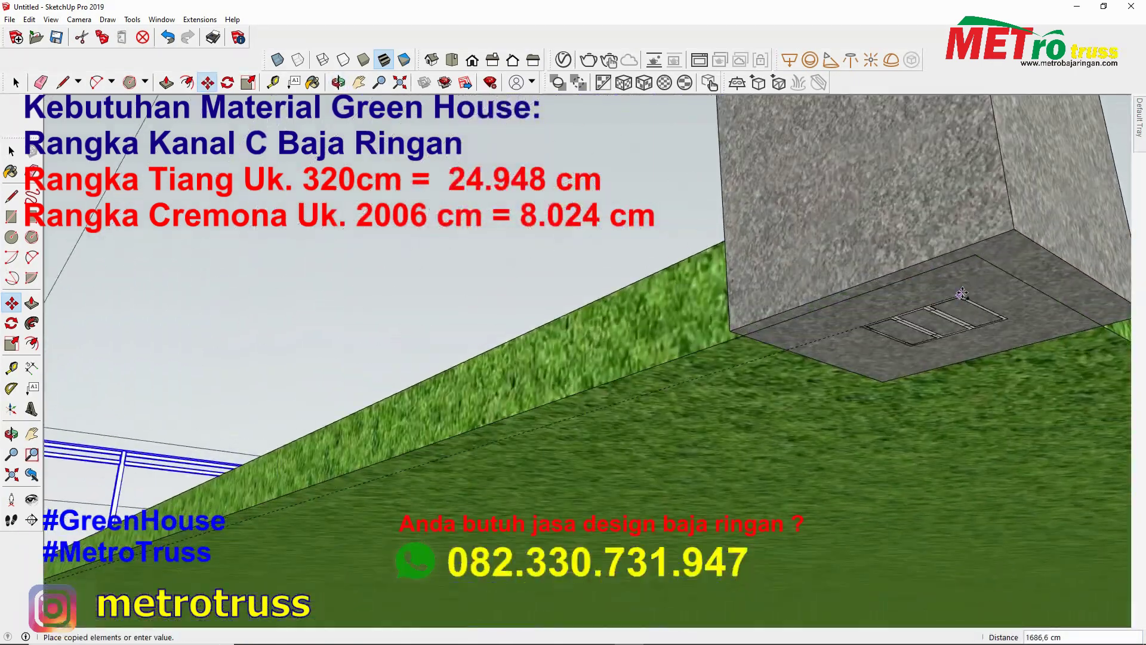
scroll(977, 245, "up", 3)
scroll(977, 244, "down", 2)
scroll(976, 245, "down", 5)
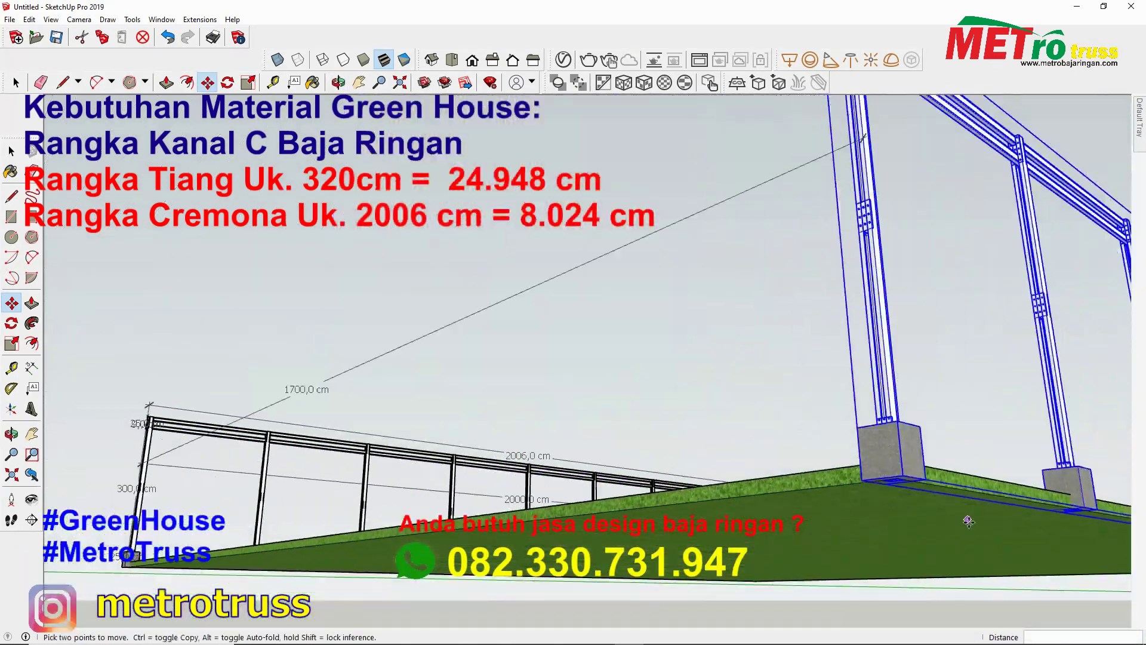
middle_click_drag(977, 245, 685, 462)
scroll(685, 463, "down", 2)
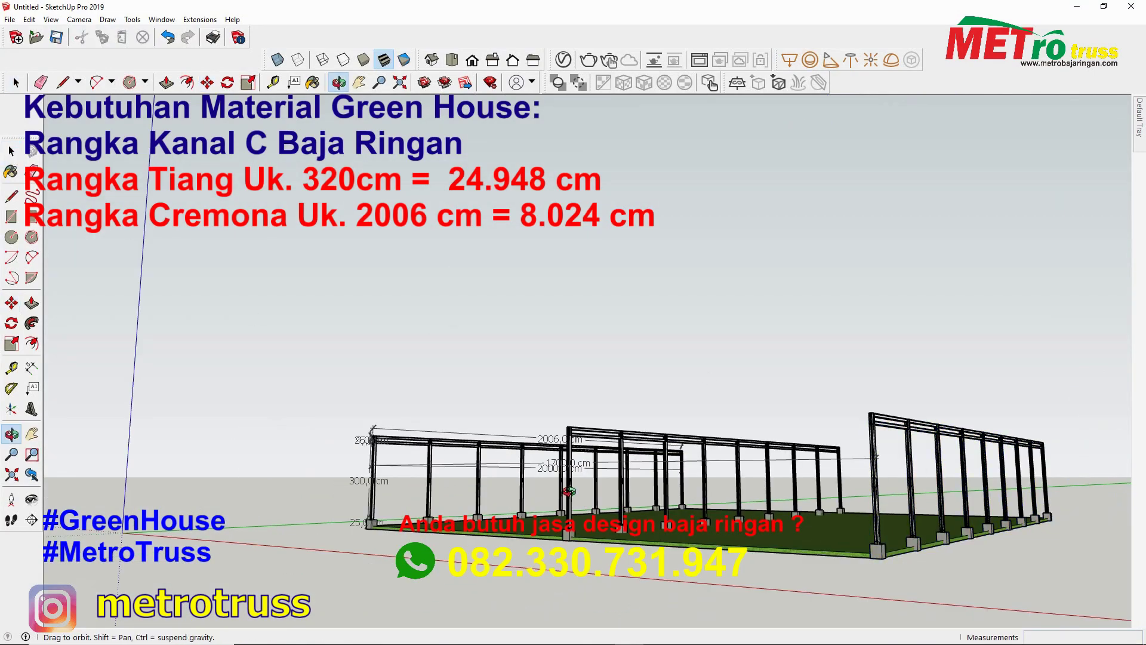
mouse_move(569, 491)
middle_mouse_down()
mouse_move(536, 498)
mouse_move(538, 454)
middle_mouse_up()
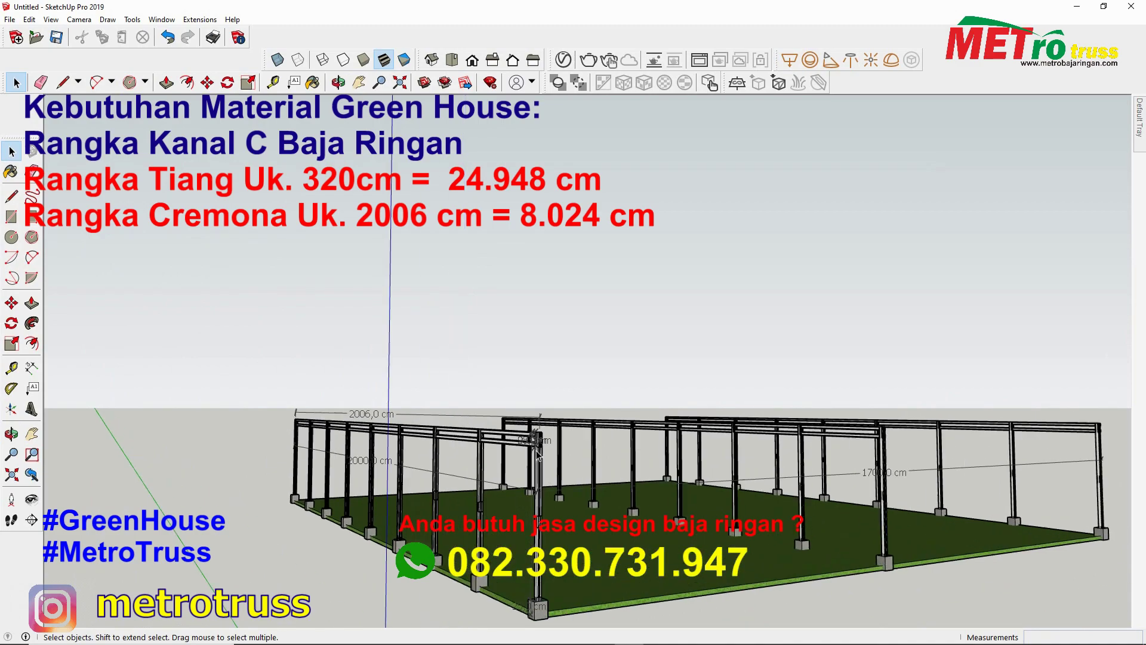
scroll(539, 451, "up", 2)
scroll(537, 453, "up", 1)
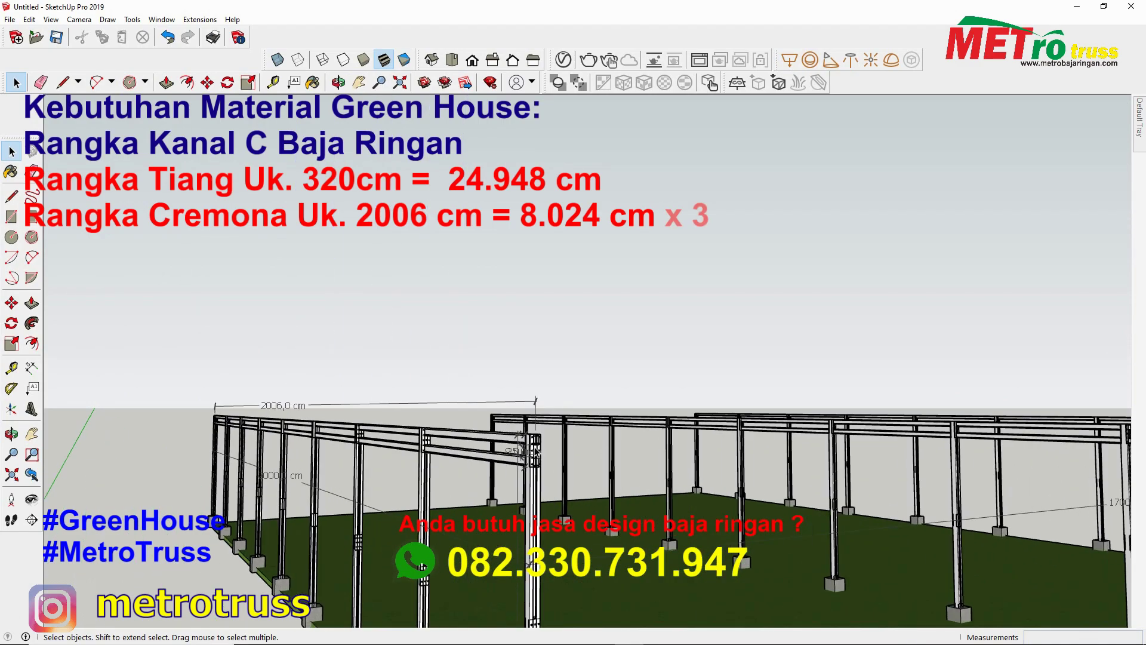
scroll(535, 452, "up", 2)
scroll(535, 452, "up", 3)
mouse_move(536, 452)
middle_mouse_down()
mouse_move(584, 396)
mouse_move(149, 389)
middle_mouse_up()
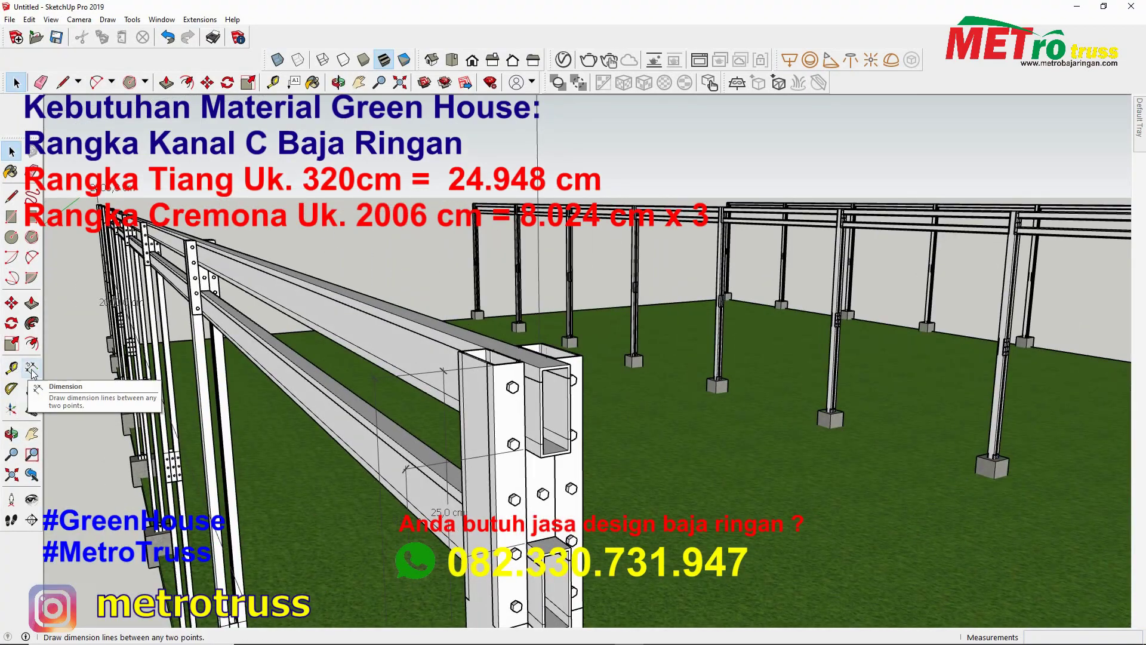
Place a copy of the beam and tilt it upward into a rafter slope
left_click(31, 370)
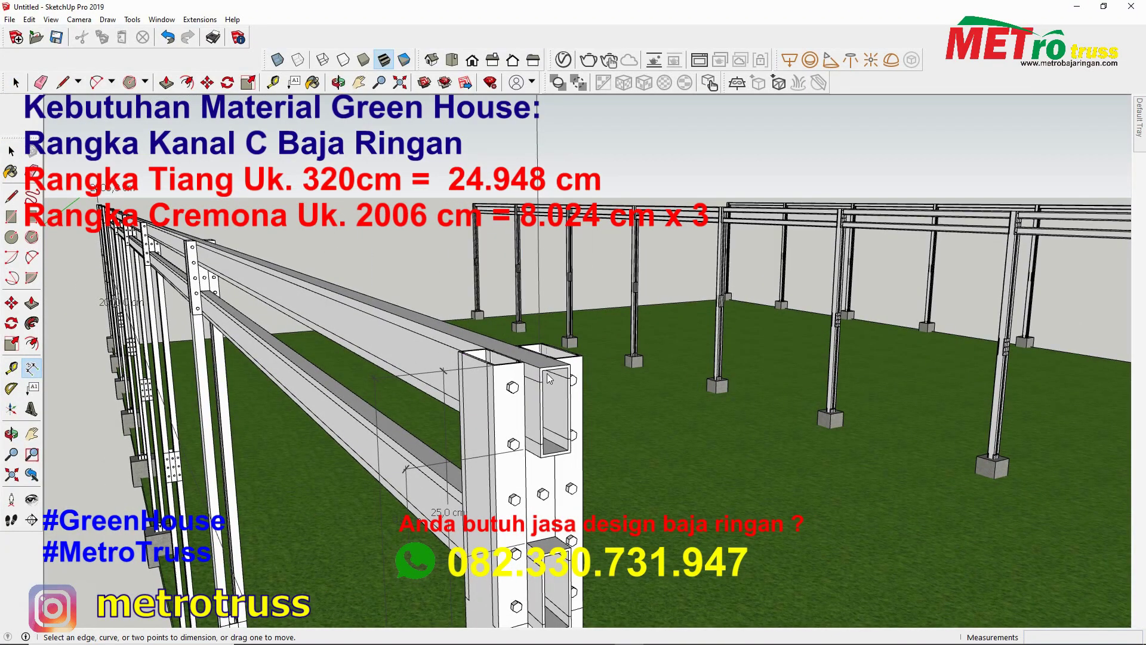
left_click(549, 378)
scroll(549, 378, "down", 5)
middle_click_drag(549, 378, 447, 328)
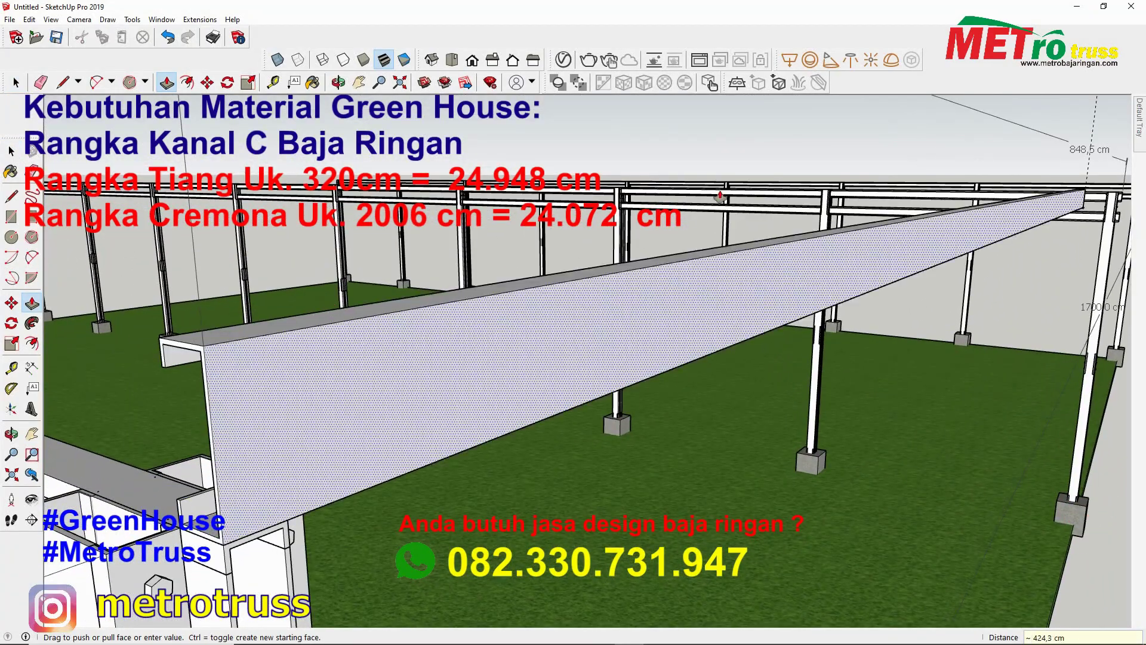
left_click(486, 370)
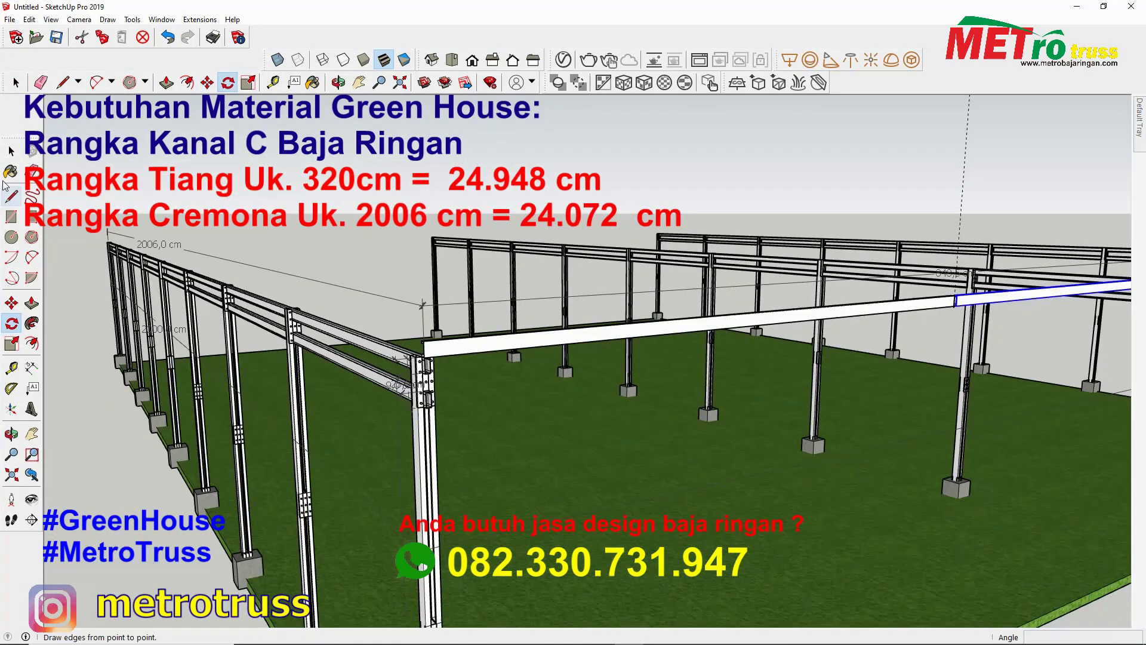
left_click(926, 301)
type("25")
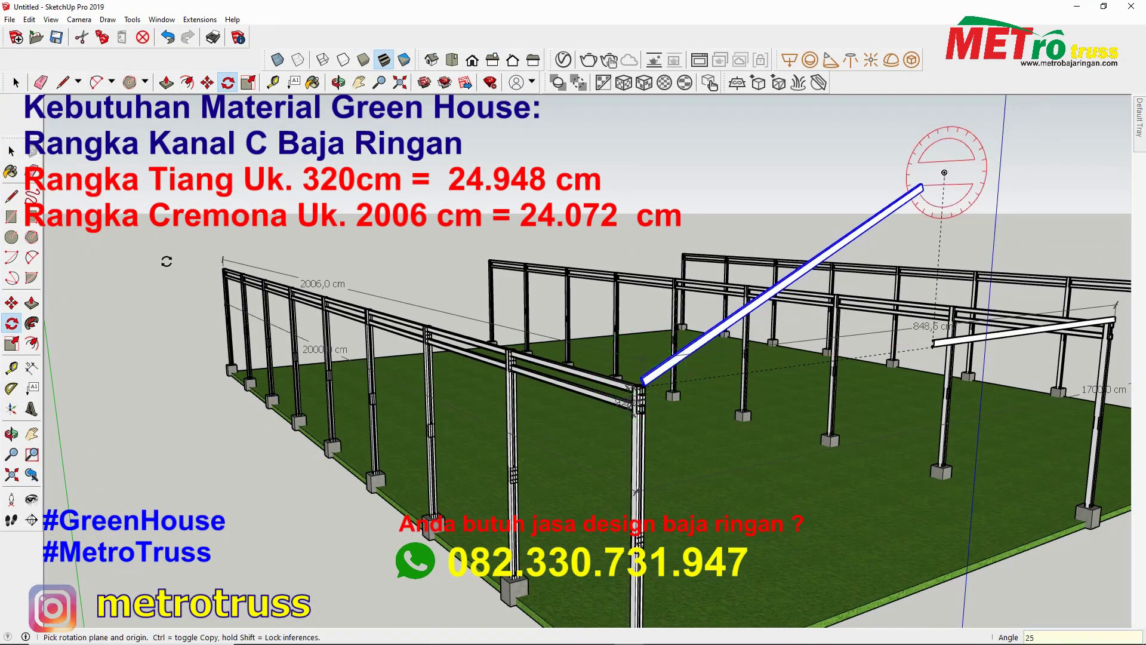
key("Return")
key("space")
Inside the rafter group, push/pull the C-section end face to lengthen it
mouse_move(884, 468)
middle_mouse_down()
mouse_move(516, 316)
mouse_move(491, 328)
middle_mouse_up()
double_click(517, 317)
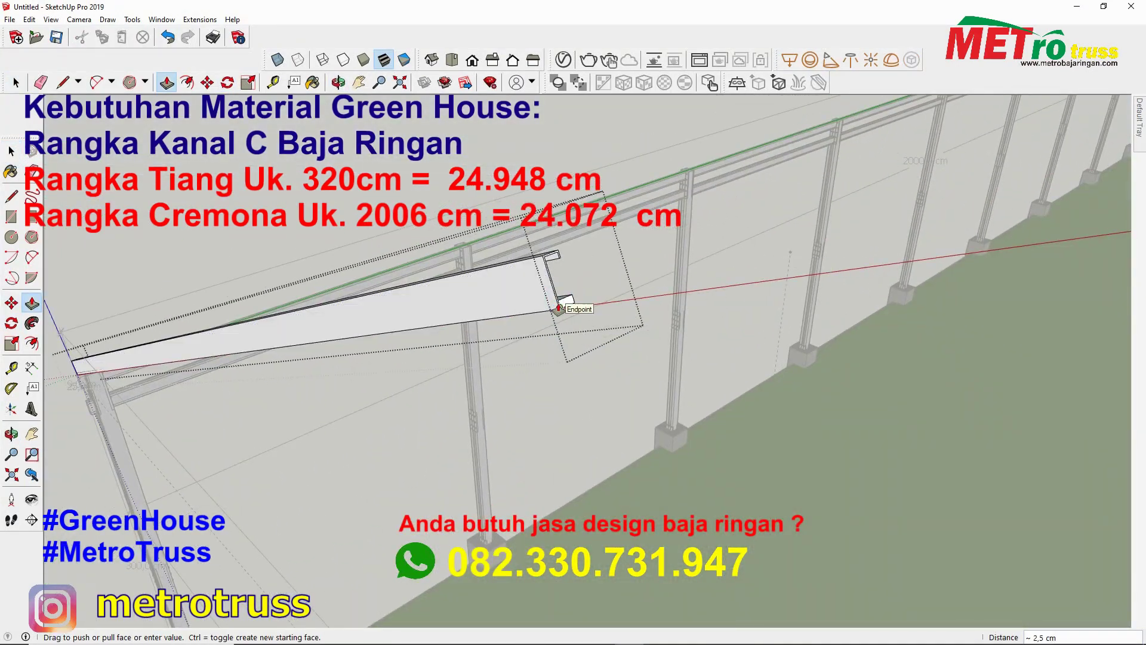
scroll(559, 308, "up", 1)
left_click(548, 276)
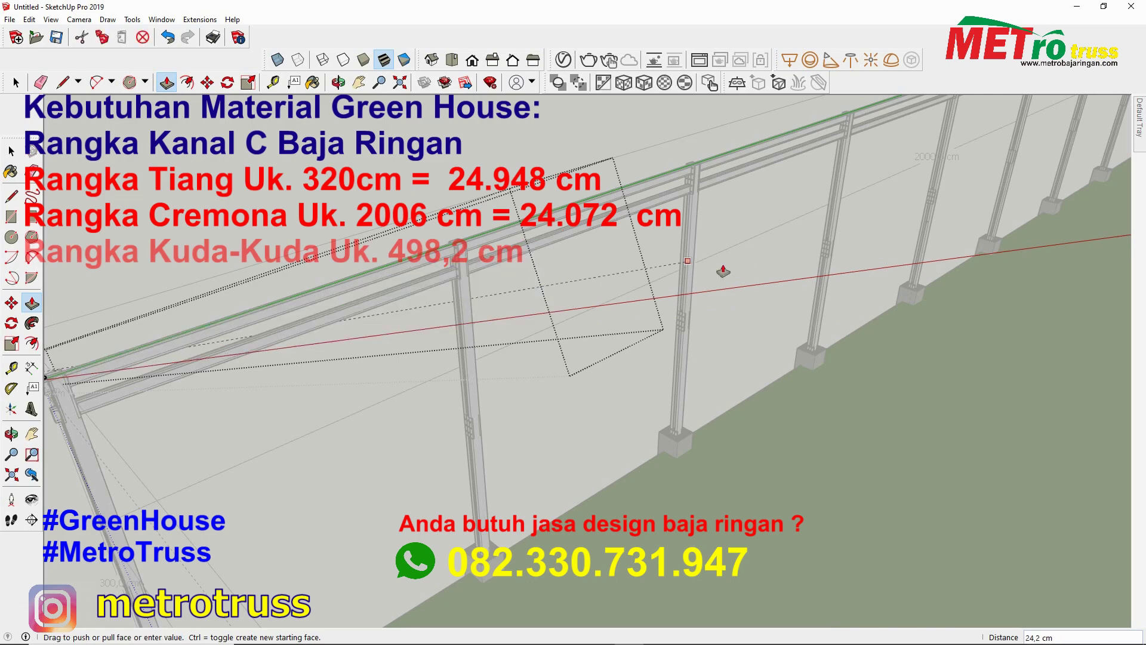
scroll(565, 289, "down", 3)
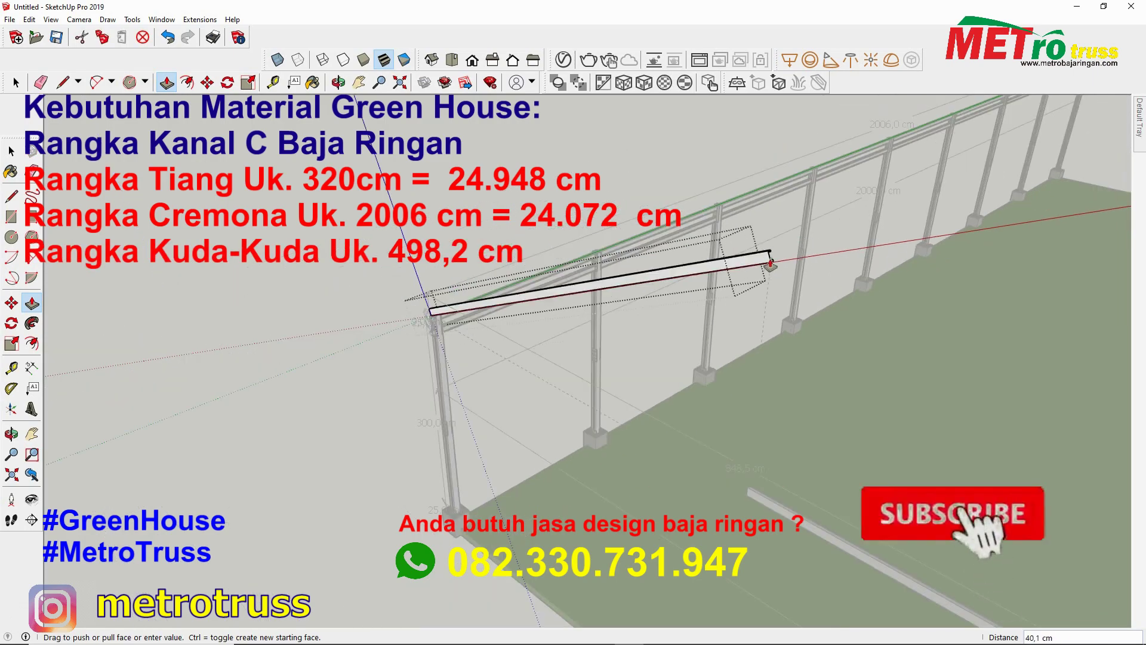
mouse_move(770, 264)
middle_mouse_down()
mouse_move(552, 334)
mouse_move(530, 376)
middle_mouse_up()
scroll(447, 421, "up", 5)
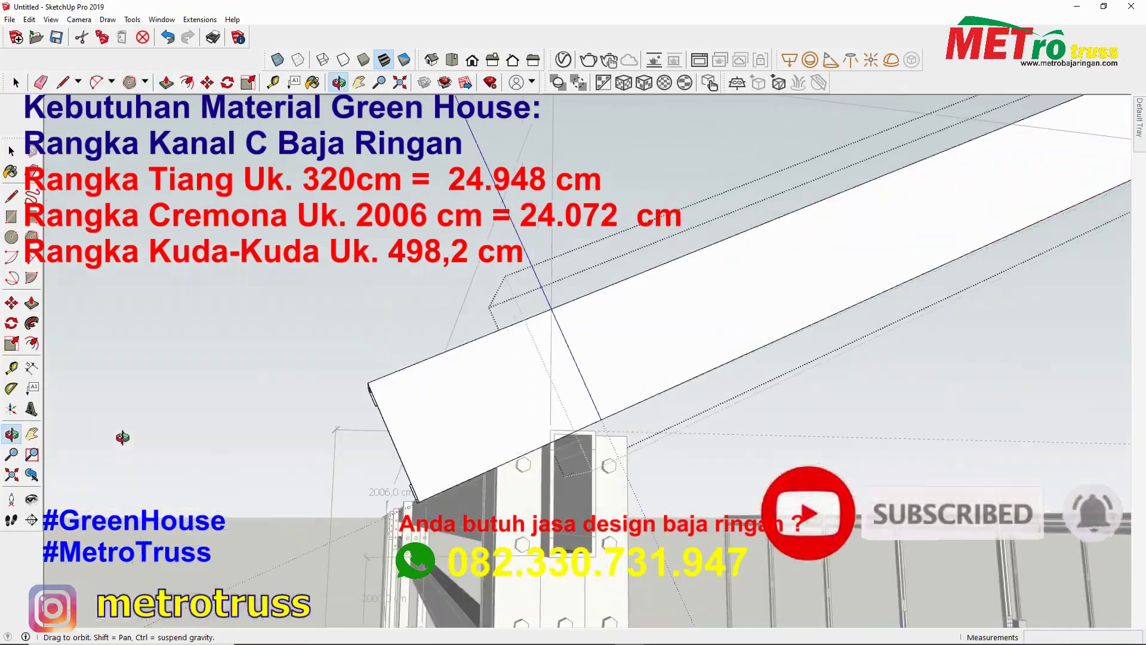
left_click(301, 532)
scroll(376, 555, "down", 5)
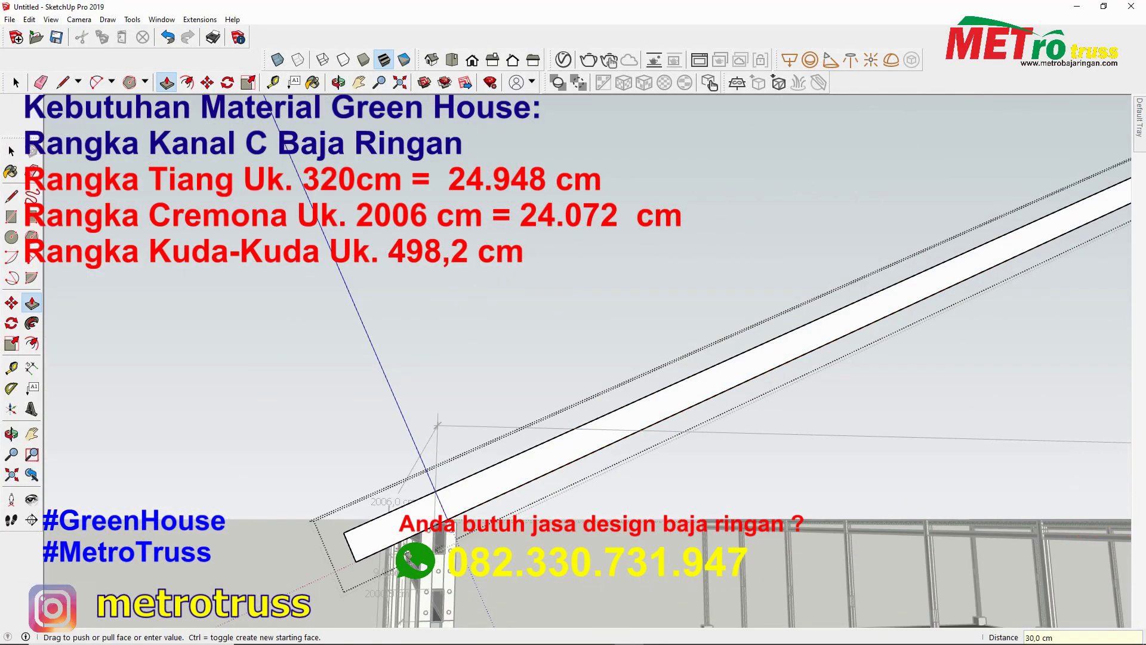
key("space")
Review the sloping rafter between the roof frames with the Rotate tool ready
scroll(438, 425, "up", 8)
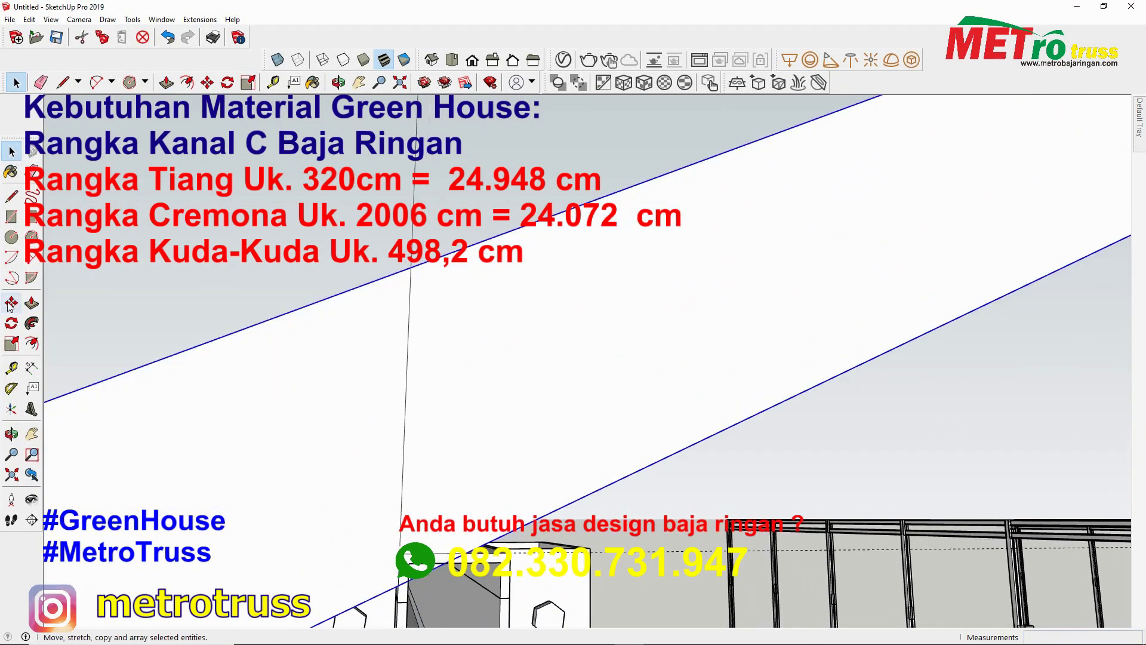
middle_click_drag(397, 587, 458, 563)
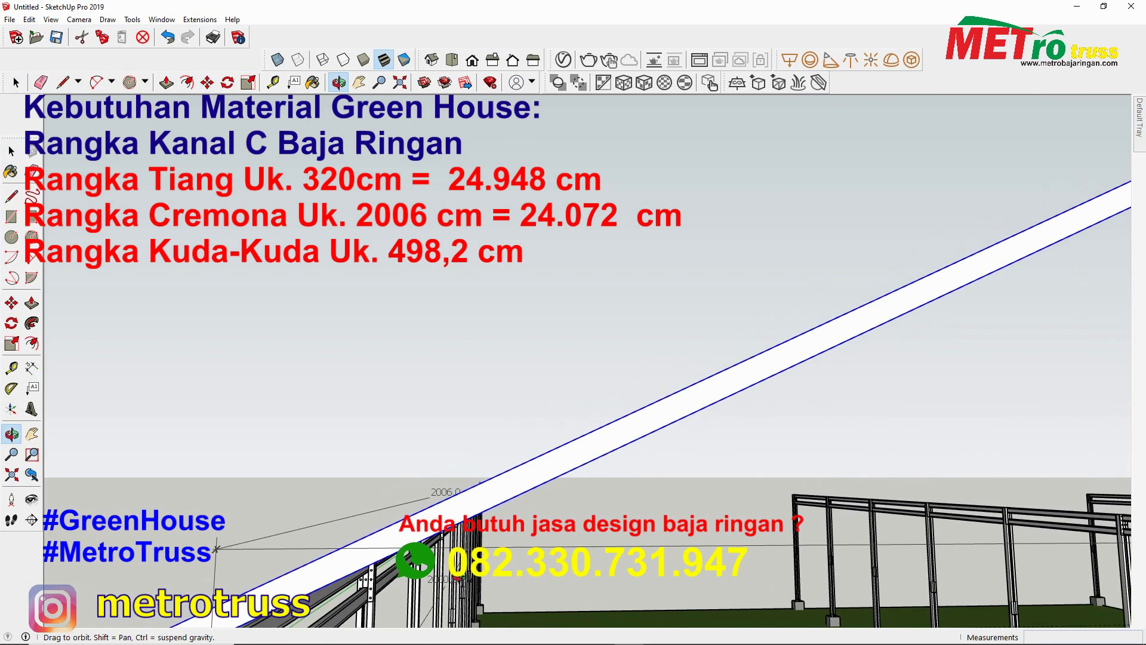
scroll(466, 550, "down", 5)
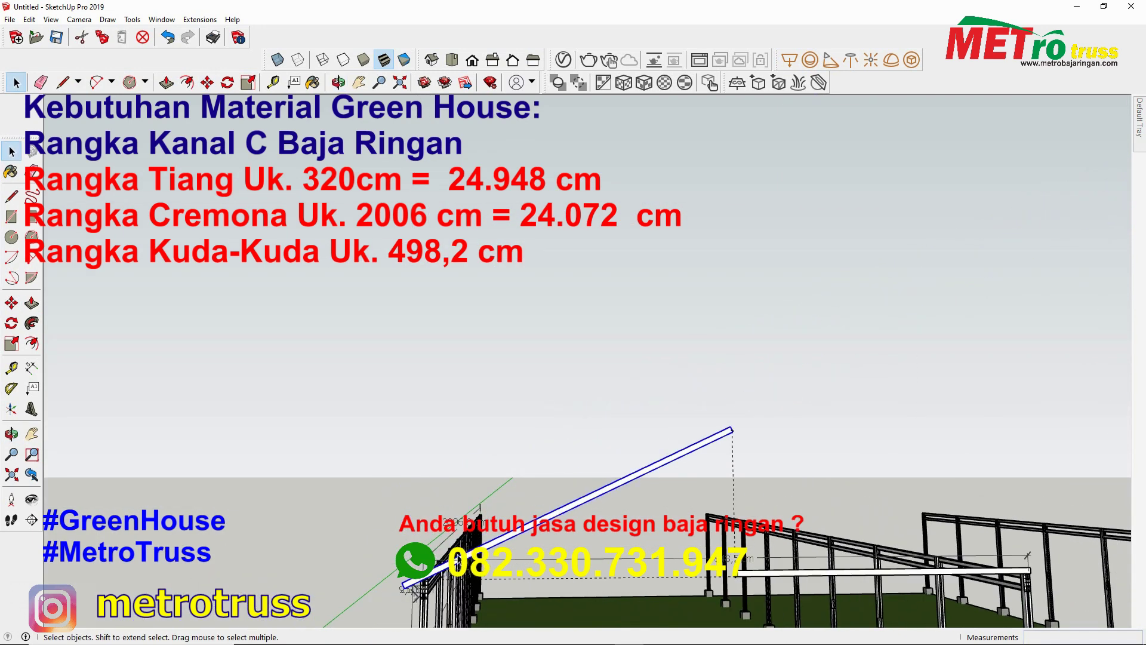
middle_click_drag(774, 576, 718, 539)
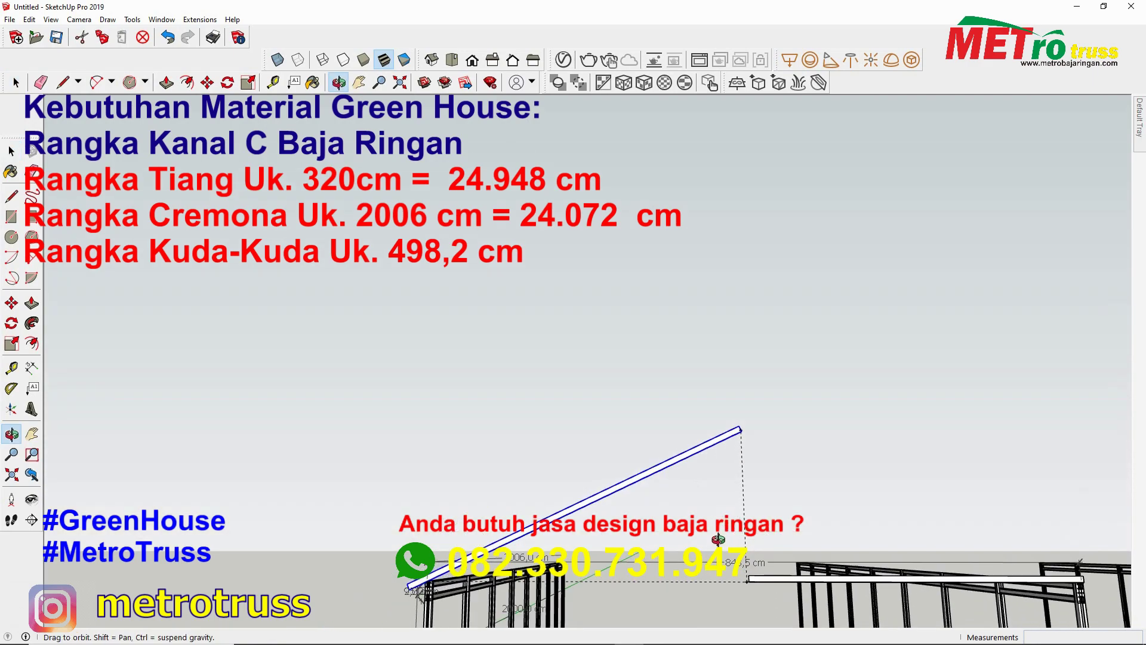
left_click(11, 323)
scroll(1058, 578, "up", 3)
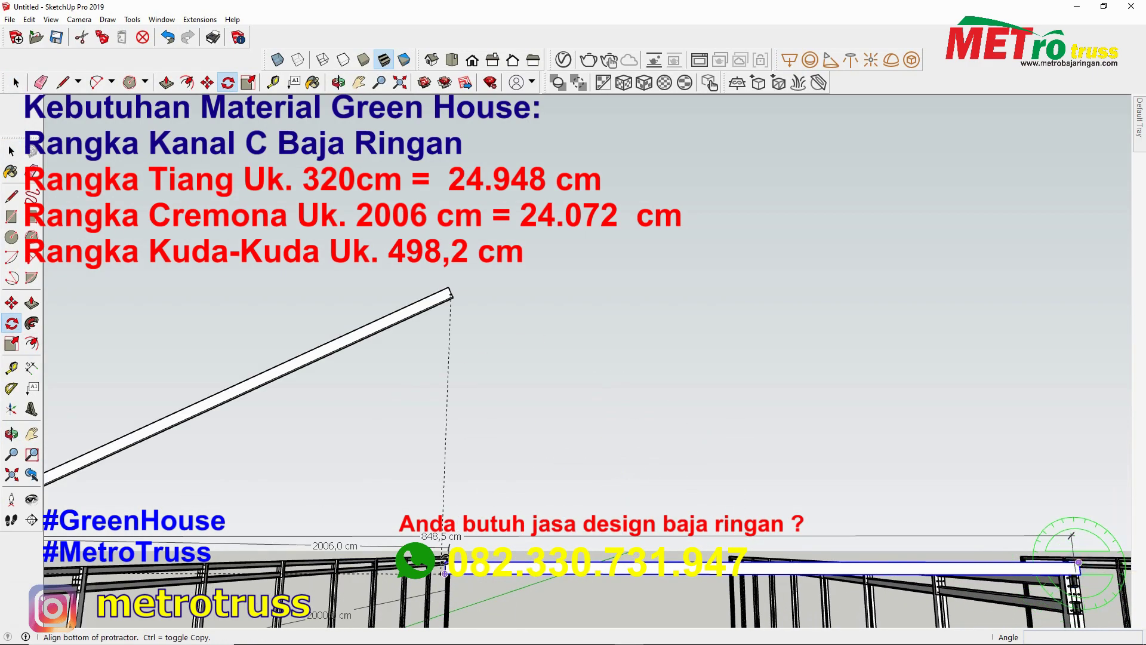
scroll(503, 345, "down", 5)
Open the rafter group for push/pull editing, then exit it
middle_click_drag(503, 345, 582, 357)
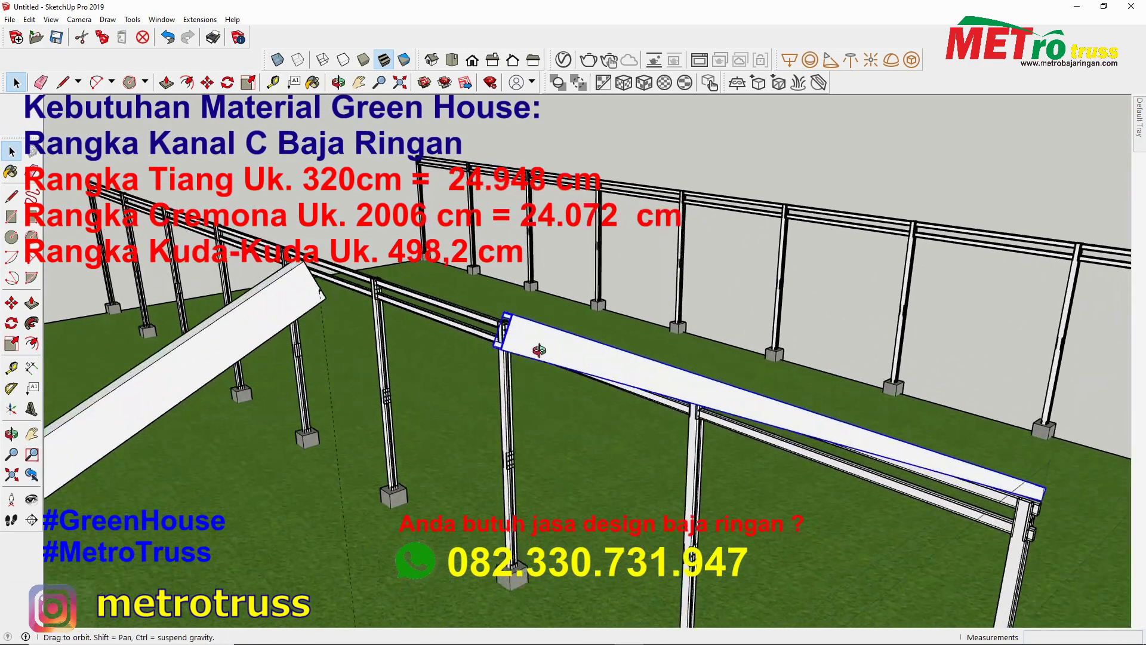
right_click(583, 357)
left_click(604, 414)
key("p")
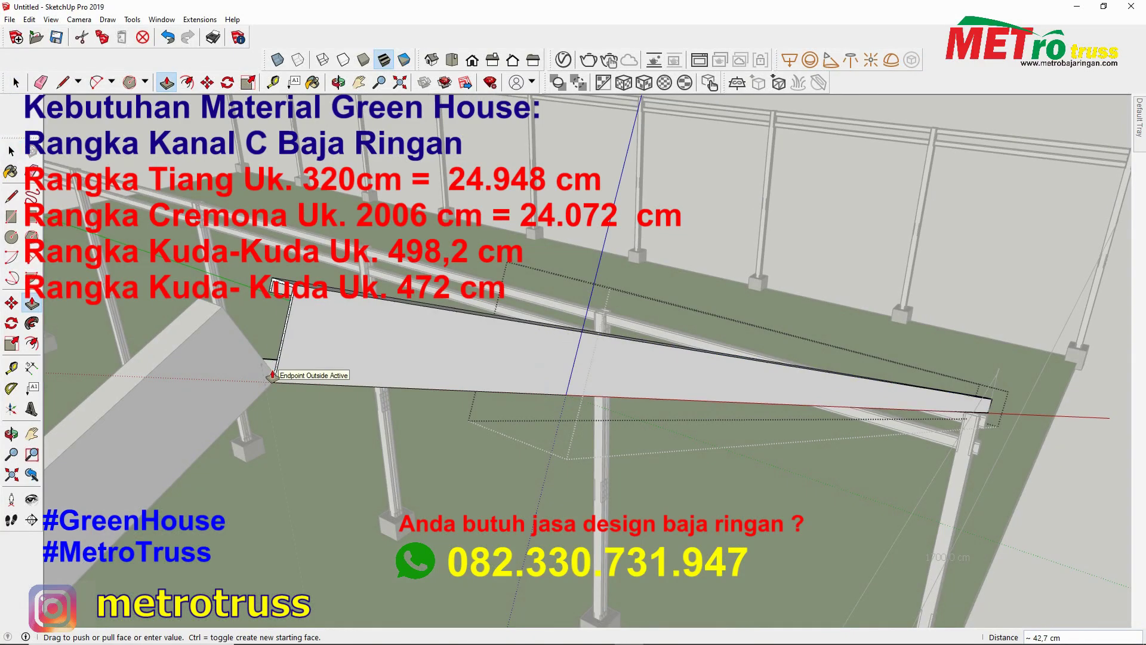
middle_click_drag(217, 323, 171, 309)
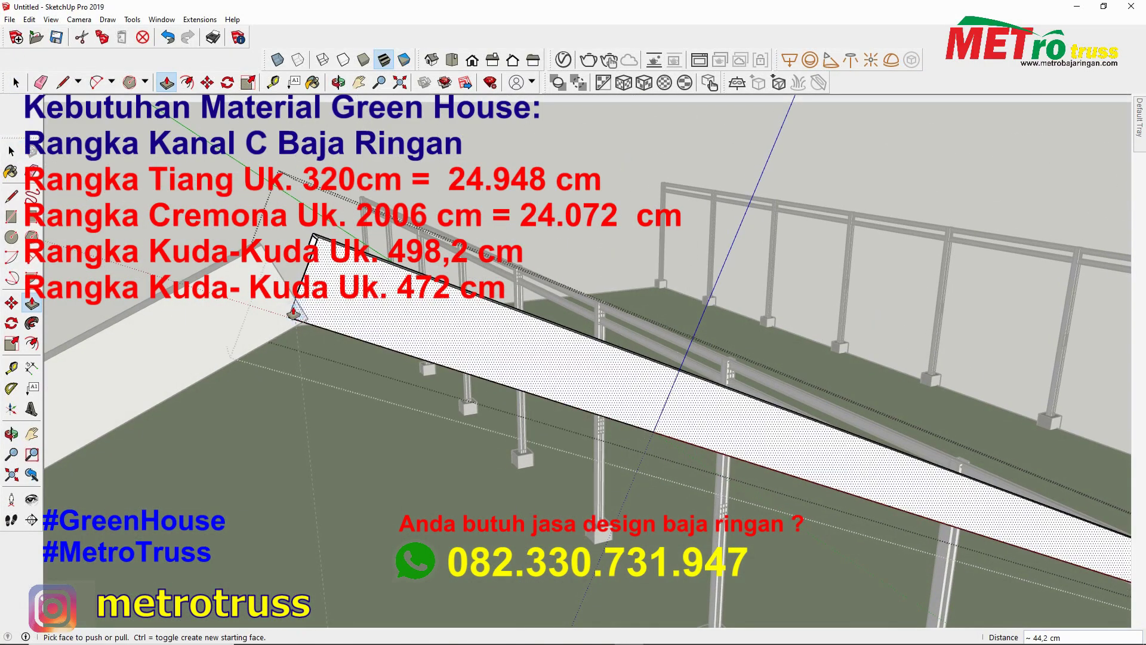
middle_click_drag(294, 311, 298, 432)
key("space")
left_click(299, 432)
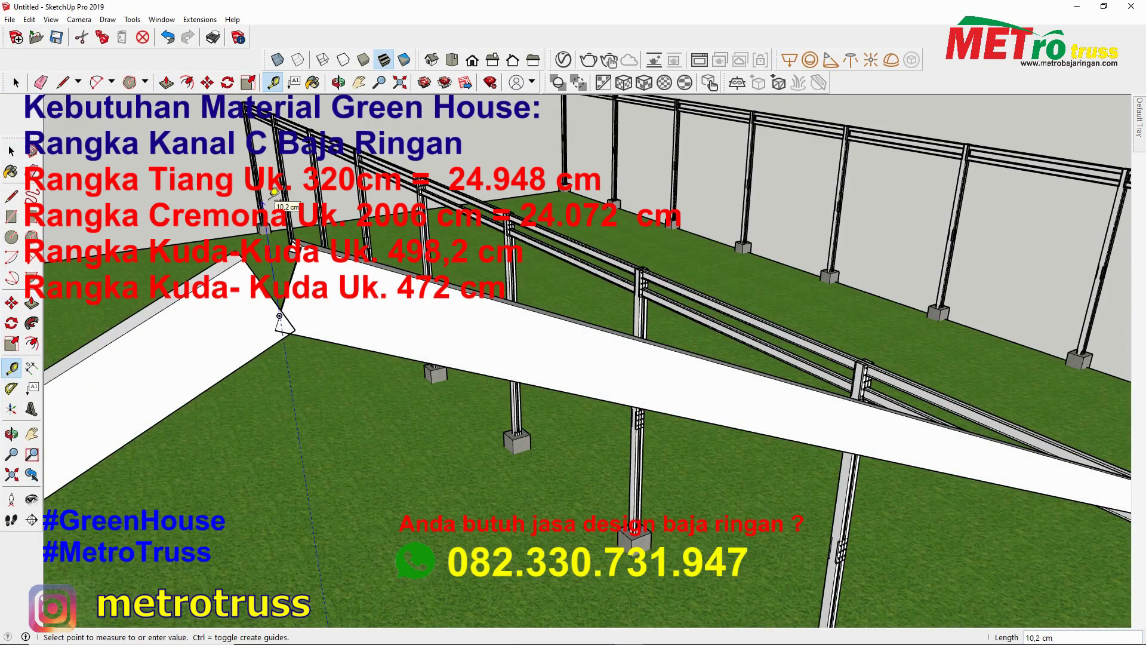
Push/pull the rafter's end face to trim it to the peak
double_click(598, 370)
left_click(32, 304)
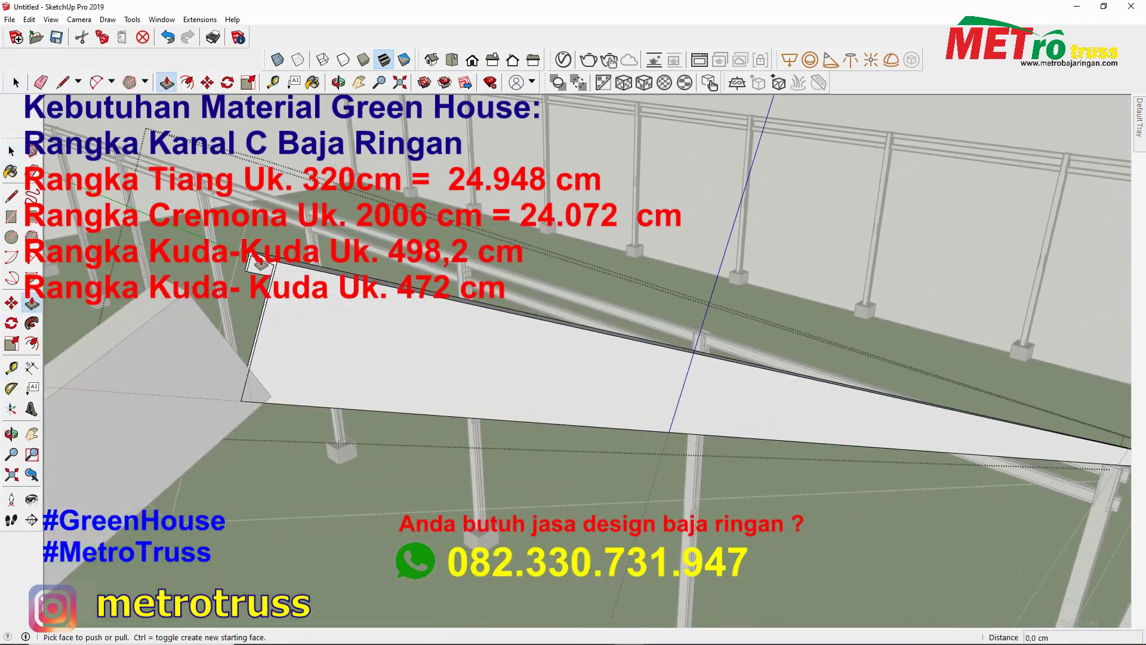
mouse_move(31, 303)
middle_mouse_down()
mouse_move(86, 202)
mouse_move(294, 229)
middle_mouse_up()
left_click(294, 229)
middle_click_drag(297, 179, 299, 263)
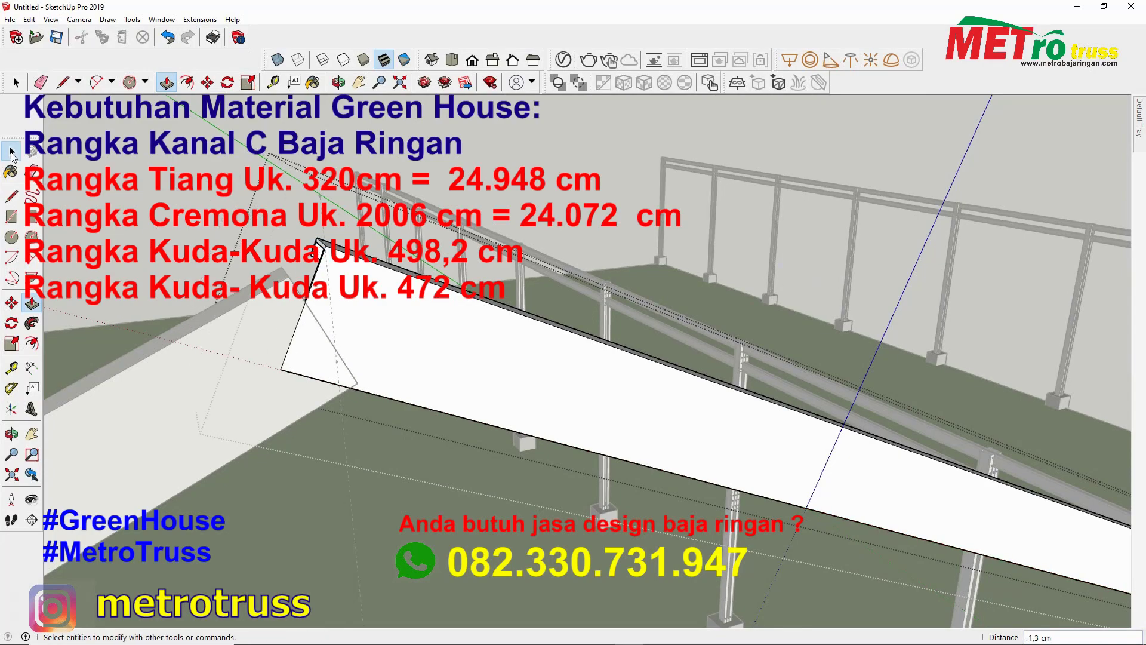
left_click(12, 154)
middle_click_drag(12, 154, 48, 310)
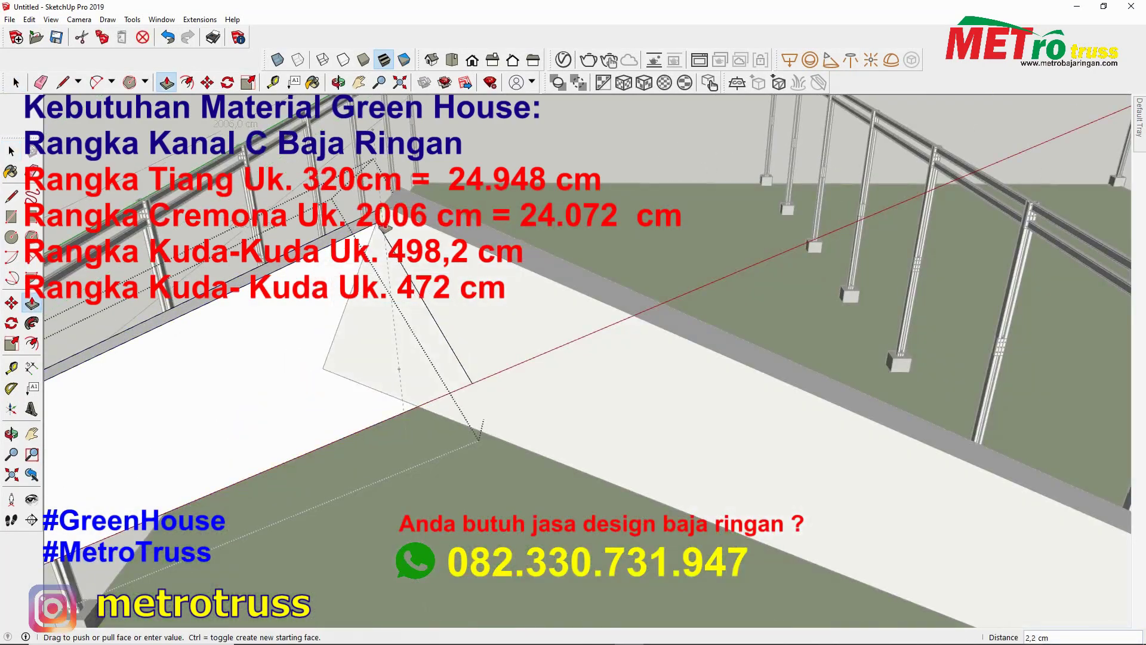
key("space")
Edit the rafter group at the post top and move it to sit flush
mouse_move(901, 346)
middle_mouse_down()
mouse_move(566, 382)
mouse_move(691, 243)
middle_mouse_up()
right_click(691, 243)
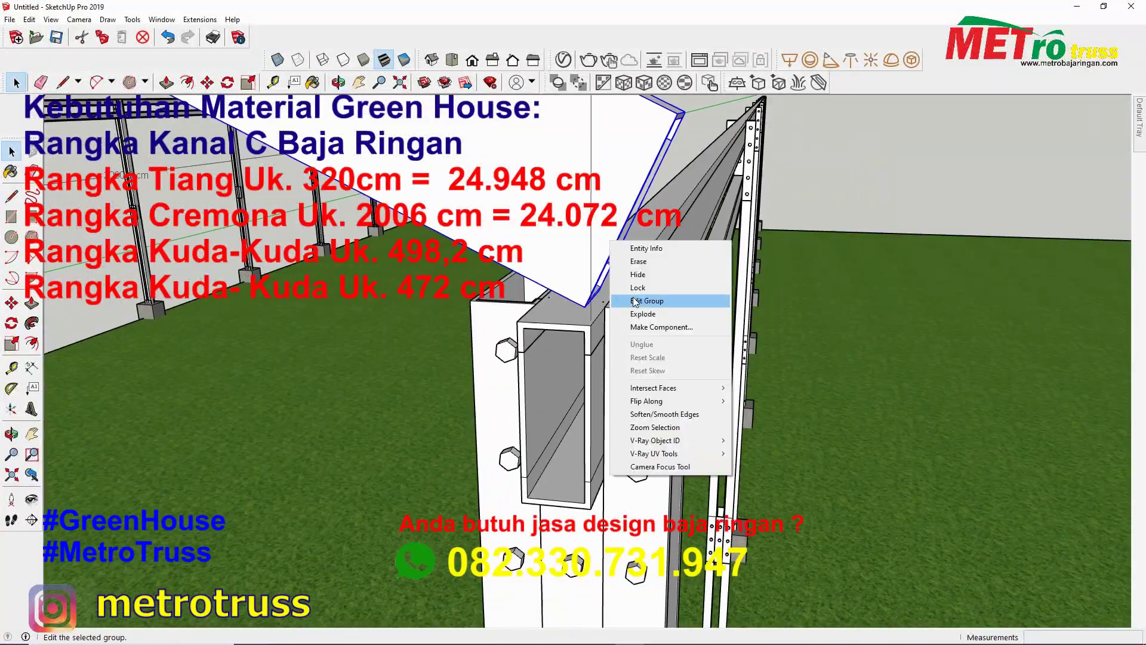
left_click(729, 299)
middle_click_drag(628, 330, 587, 337)
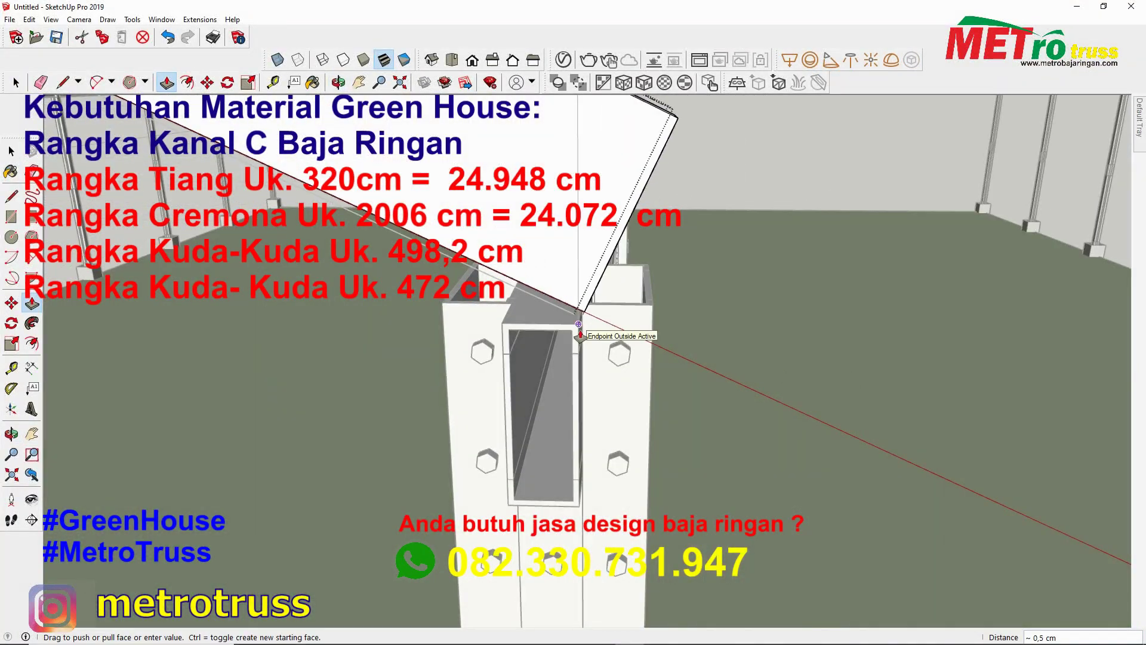
mouse_move(744, 239)
middle_mouse_down()
mouse_move(543, 290)
mouse_move(561, 319)
mouse_move(525, 376)
mouse_move(585, 298)
mouse_move(538, 298)
middle_mouse_up()
key("m")
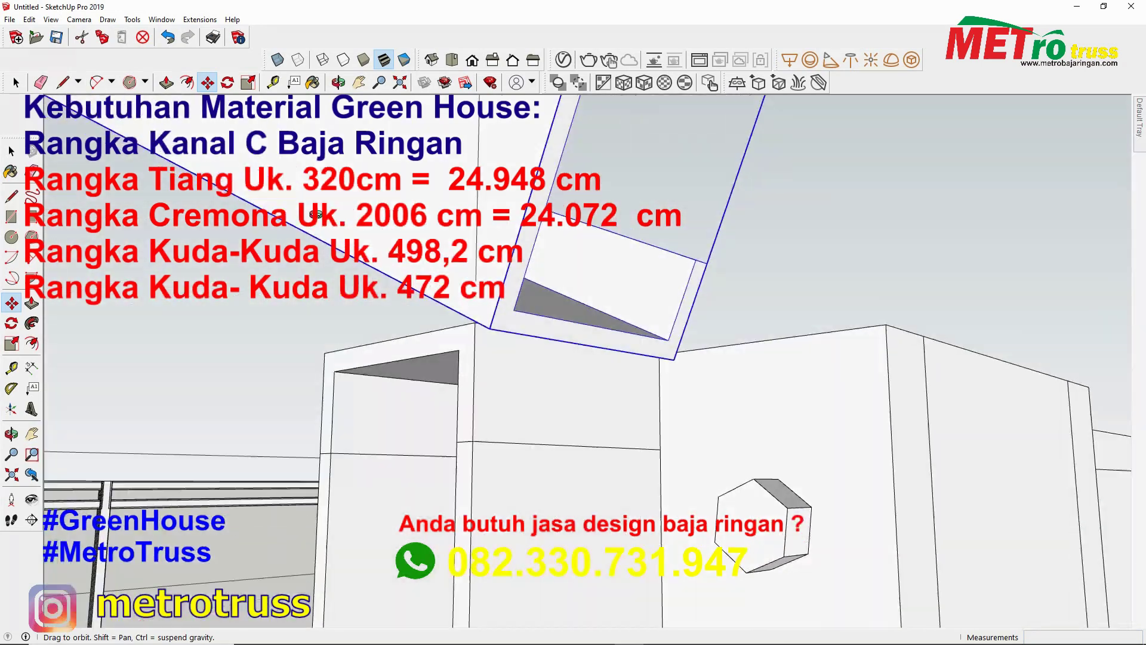
left_click(905, 480)
Add a bolted gusset plate at the ridge joint using the Polygon and Move tools
mouse_move(196, 167)
middle_mouse_down()
mouse_move(118, 353)
mouse_move(282, 419)
middle_mouse_up()
key("space")
right_click(189, 374)
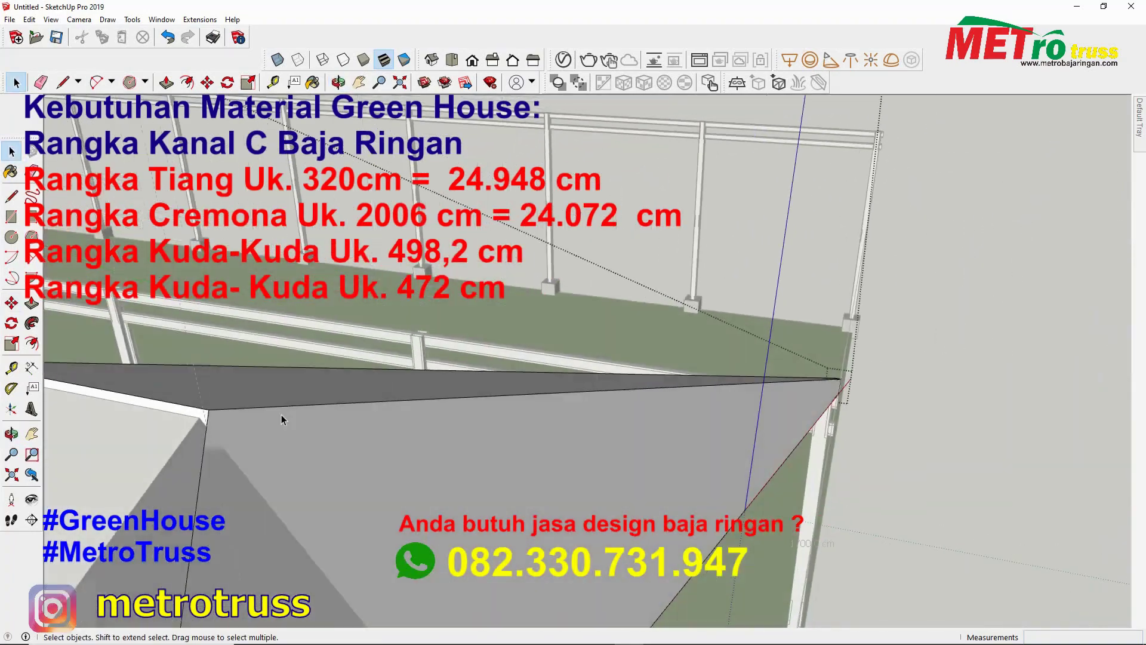
mouse_move(206, 426)
middle_mouse_down()
mouse_move(281, 358)
mouse_move(269, 346)
mouse_move(380, 280)
mouse_move(173, 285)
mouse_move(168, 312)
middle_mouse_up()
right_click(269, 345)
key("space")
key("g")
key("m")
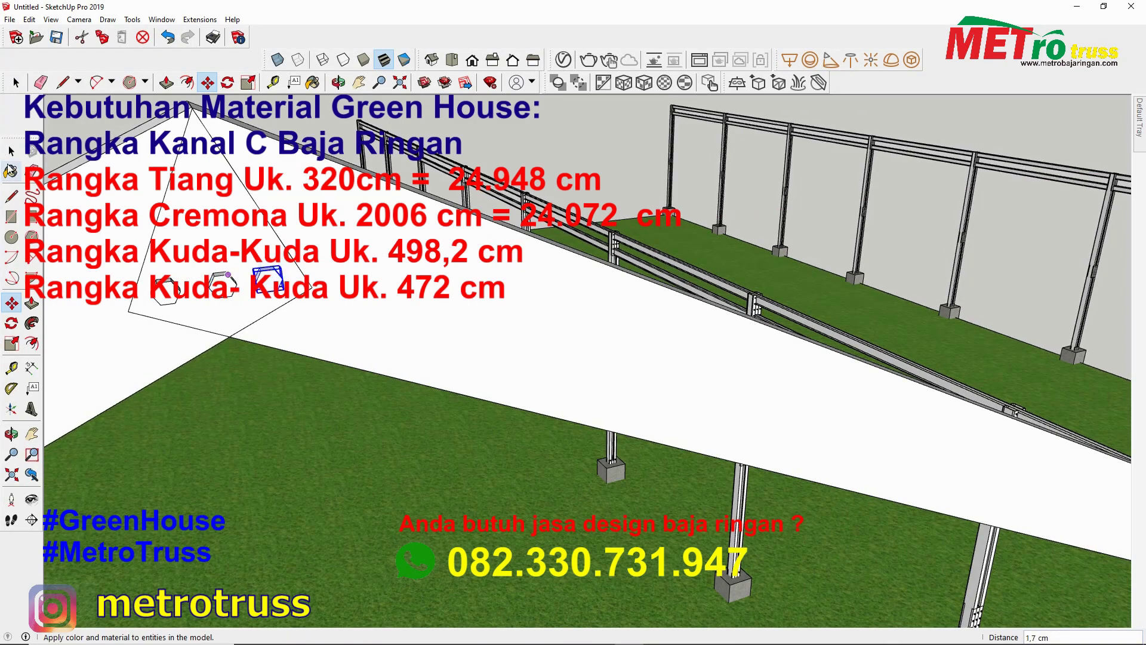
mouse_move(206, 158)
middle_mouse_down()
mouse_move(233, 350)
mouse_move(329, 284)
mouse_move(318, 199)
mouse_move(337, 173)
mouse_move(814, 437)
mouse_move(129, 407)
mouse_move(766, 234)
mouse_move(758, 245)
middle_mouse_up()
key("space")
right_click(233, 349)
Dimension the top side rail at 2006,0 cm and the sloped rafter at 498,2 cm
key("d")
scroll(318, 199, "up", 5)
left_click(814, 438)
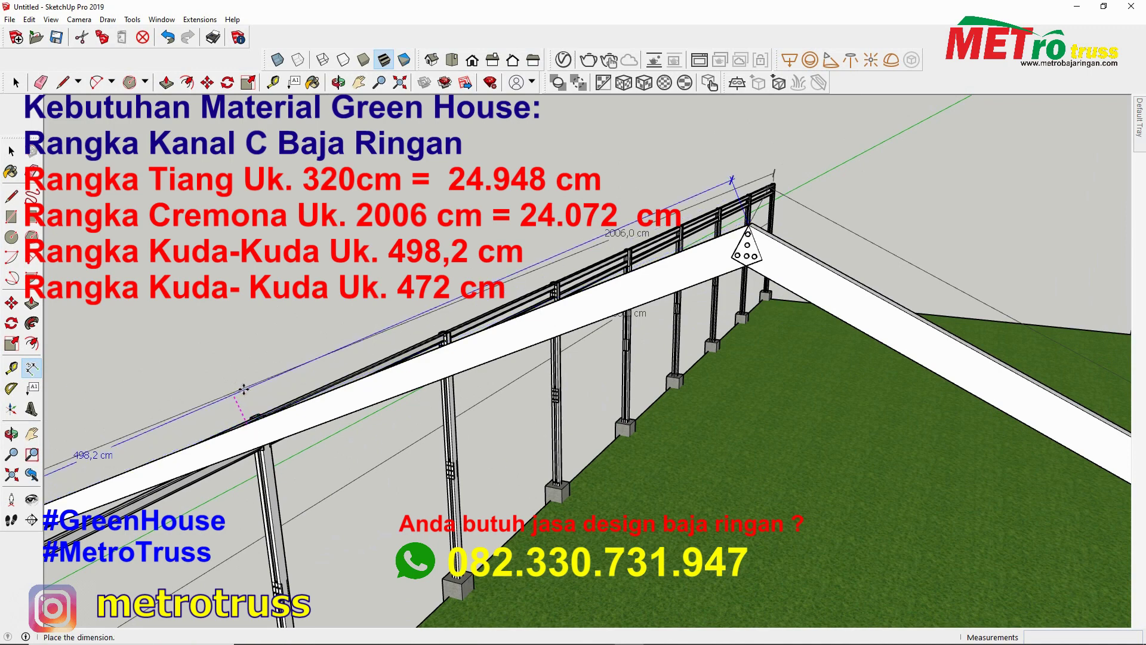
left_click(217, 362)
middle_click_drag(216, 361, 3, 241)
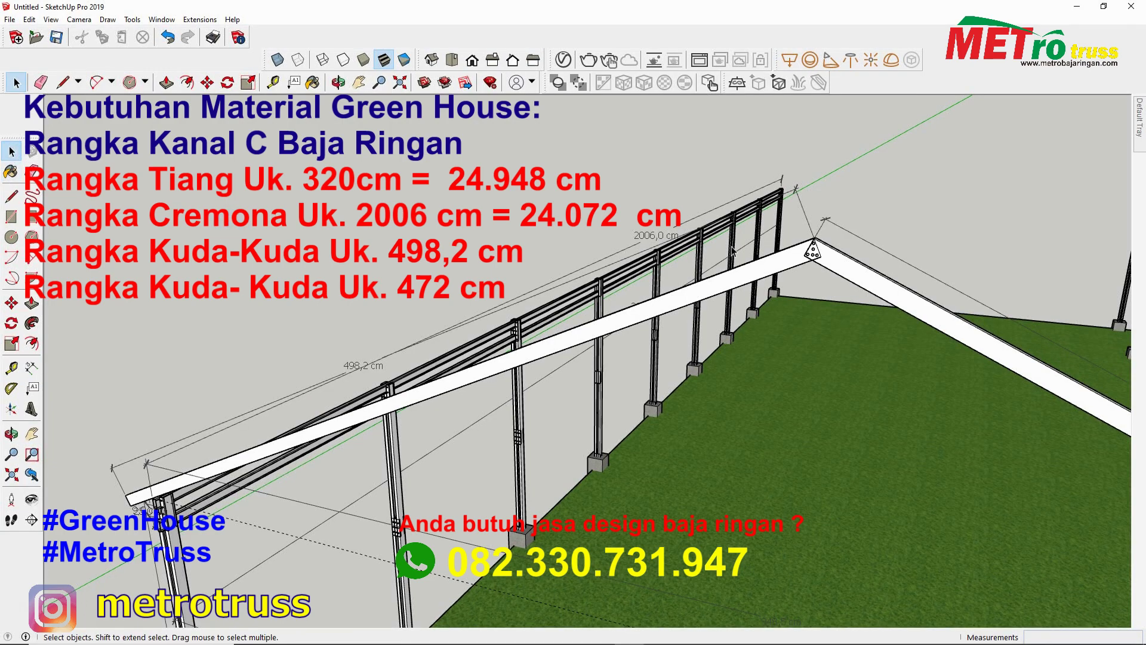
Draw the horizontal tie member with Line and Push/Pull, then move it between the rafters
key("l")
middle_click_drag(732, 250, 579, 427)
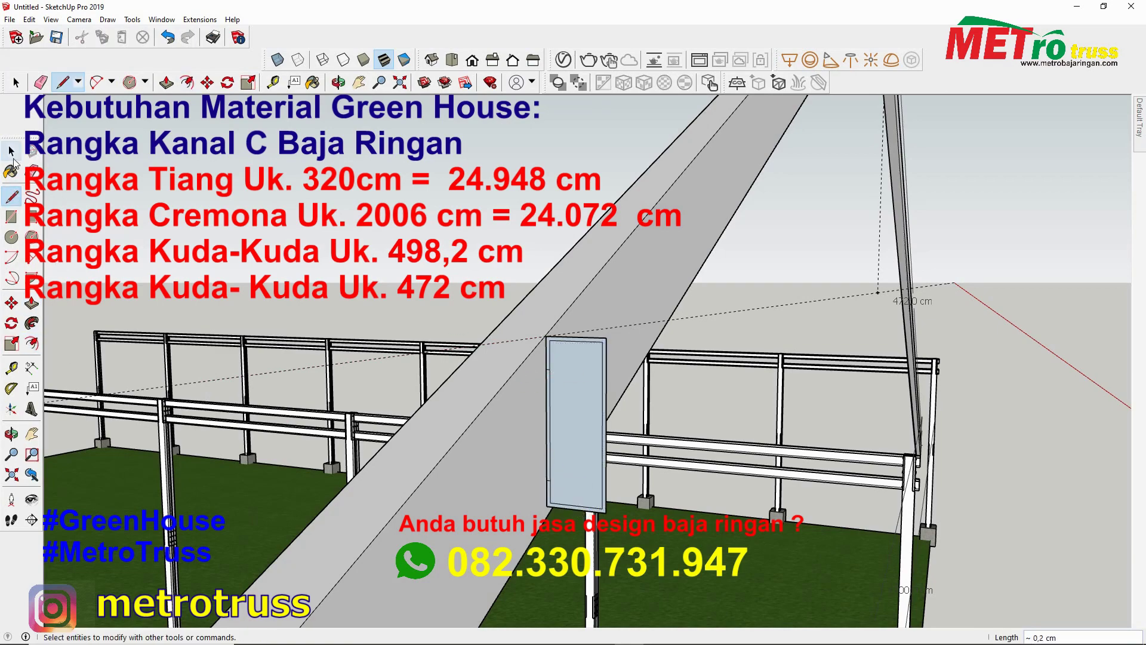
key("p")
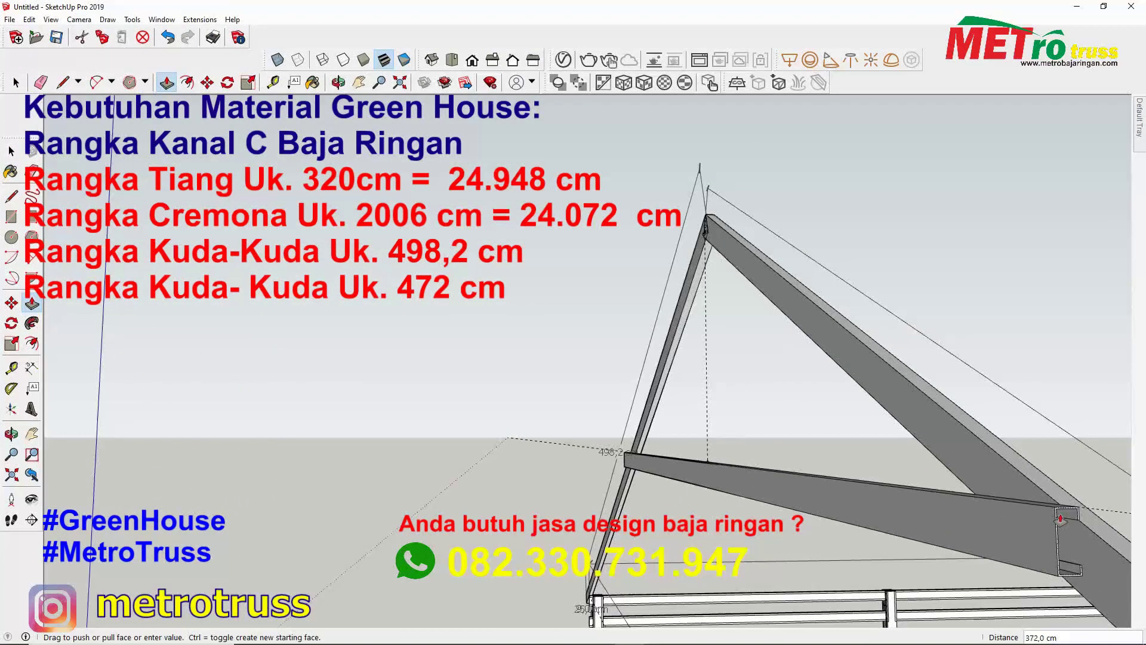
scroll(1060, 519, "down", 5)
mouse_move(1061, 519)
middle_mouse_down()
mouse_move(1015, 537)
mouse_move(896, 507)
mouse_move(788, 435)
mouse_move(836, 490)
middle_mouse_up()
scroll(1051, 568, "up", 5)
key("m")
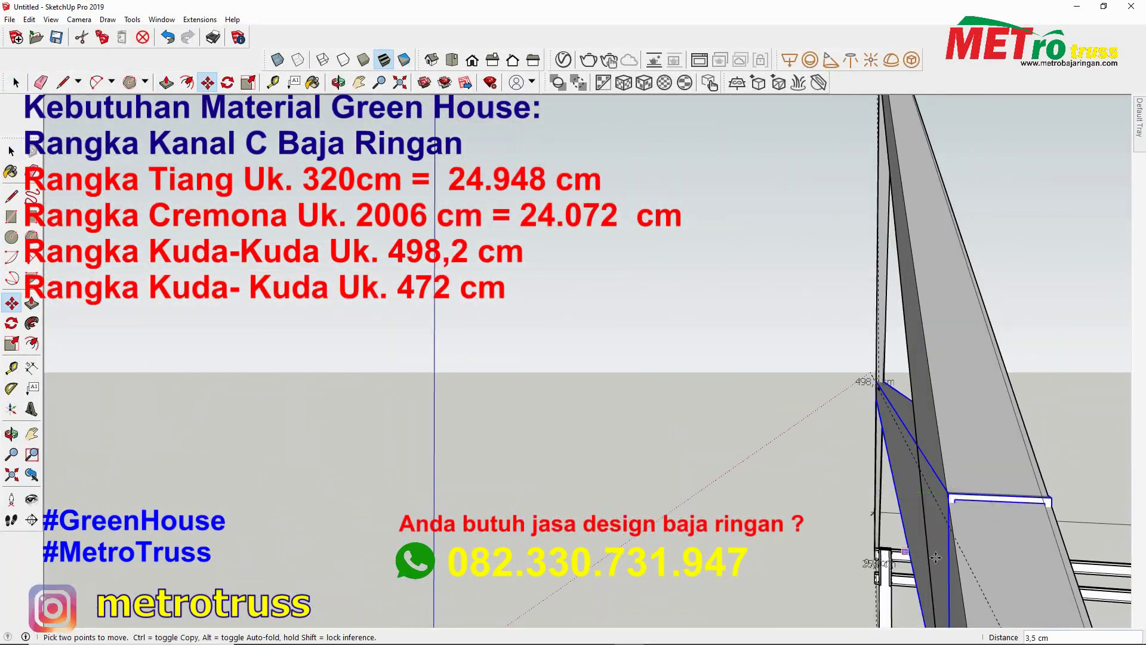
scroll(935, 558, "down", 5)
middle_click_drag(936, 557, 317, 261)
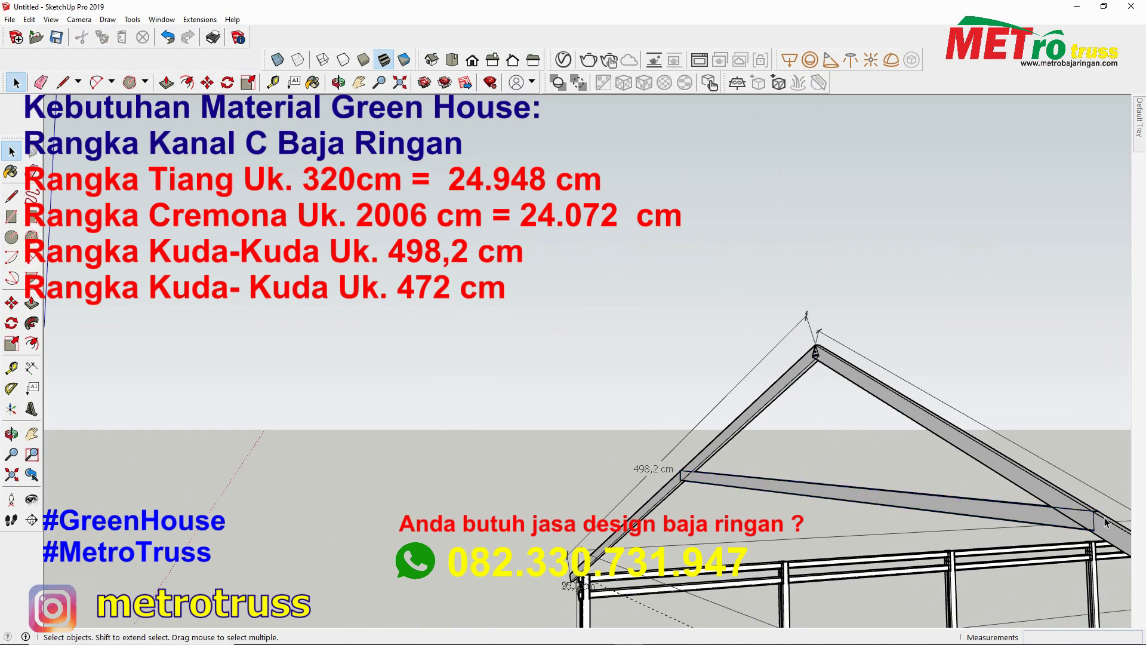
scroll(1106, 524, "up", 3)
middle_click_drag(1075, 514, 985, 486)
scroll(985, 486, "up", 5)
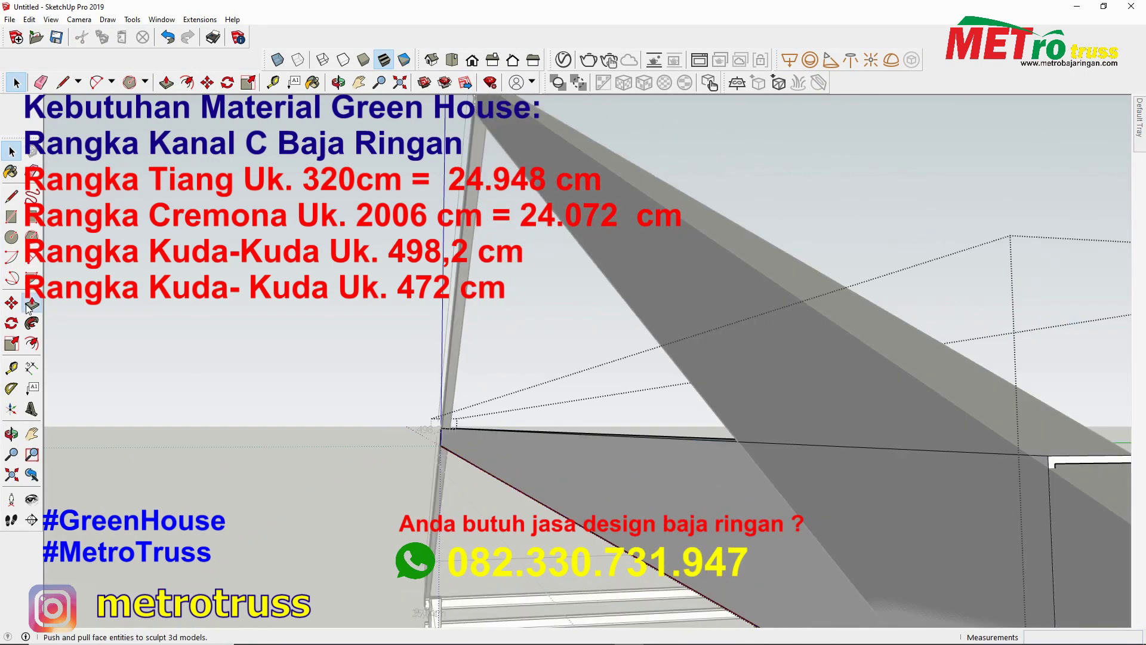
middle_click_drag(1040, 466, 925, 518)
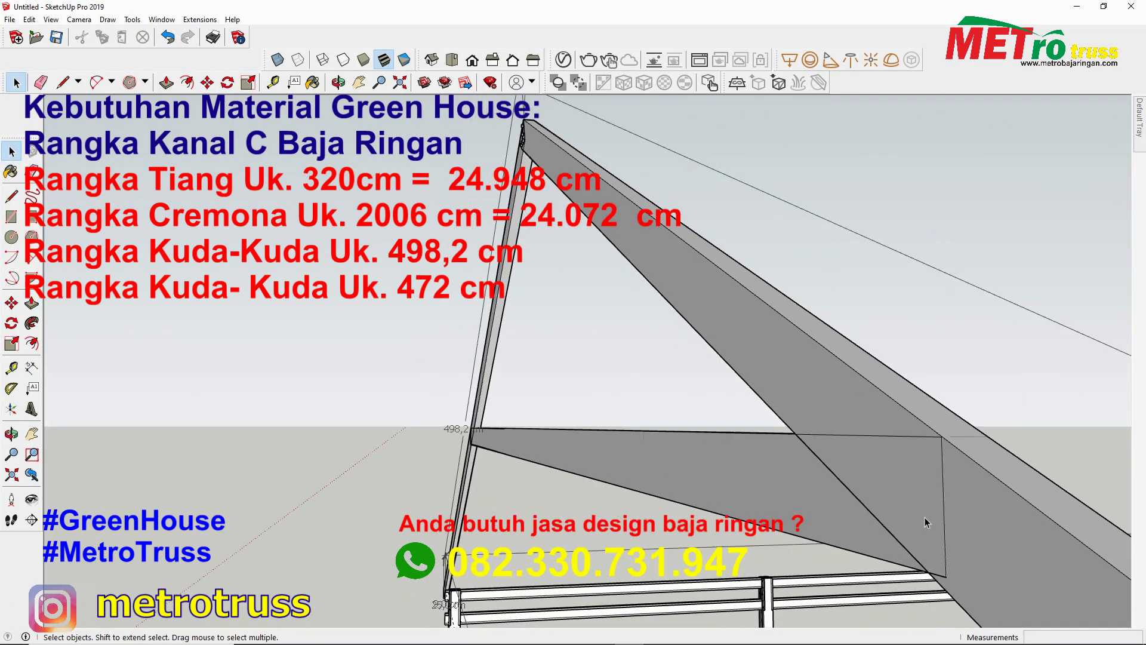
Copy the hex bolt component onto the tie member's joint plate
key("q")
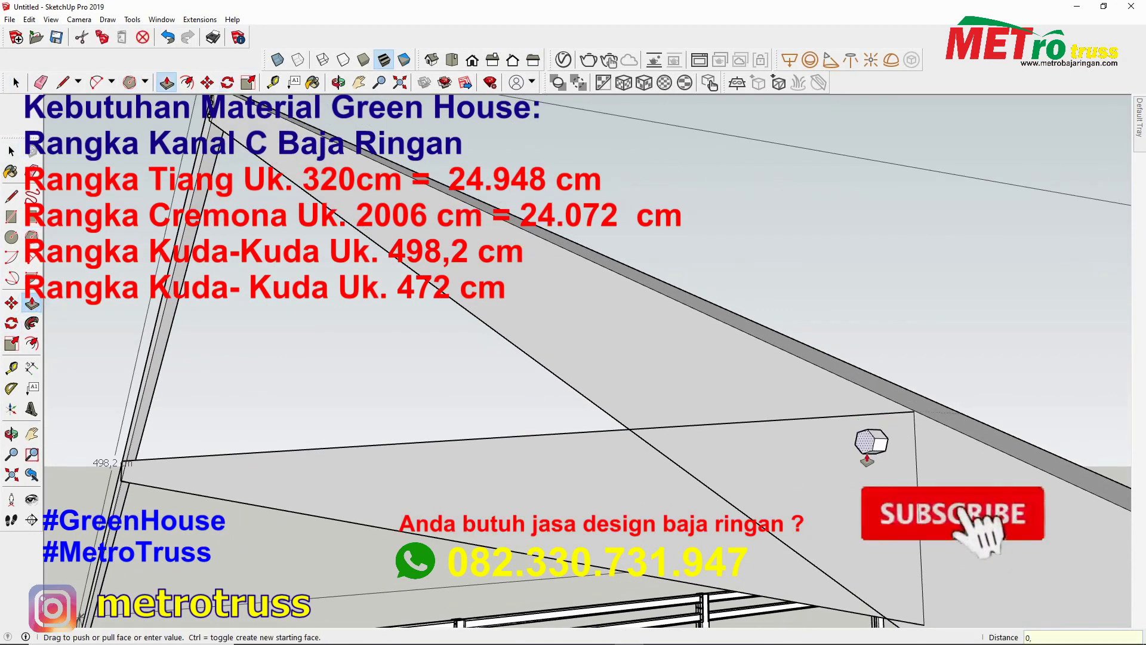
left_click(874, 445)
key("m")
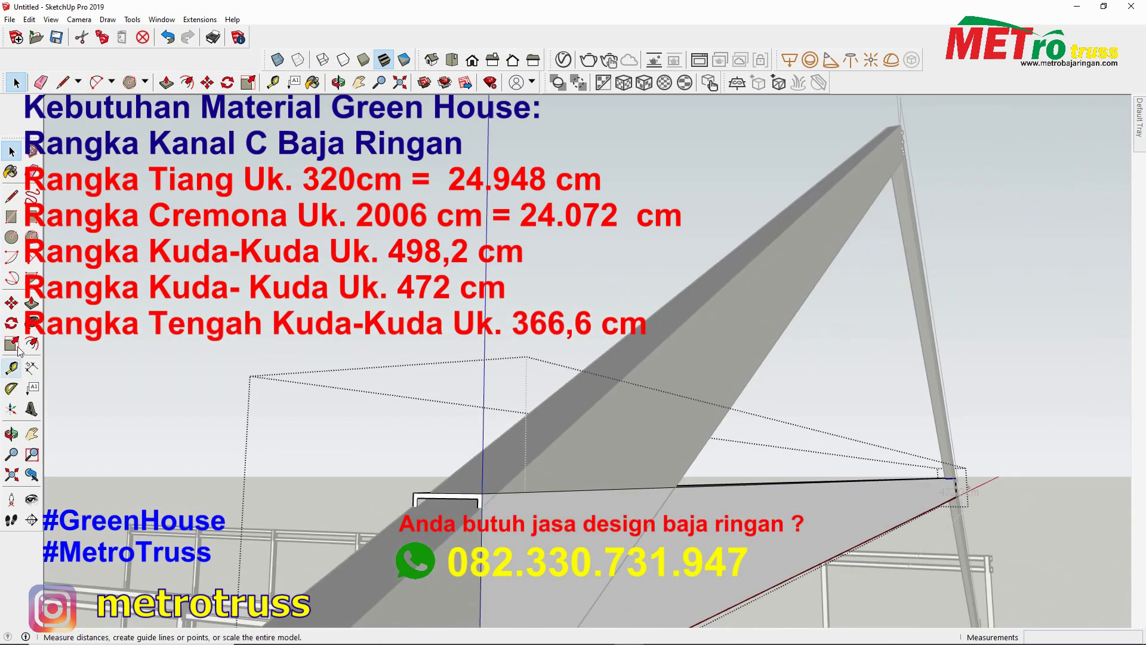
key("space")
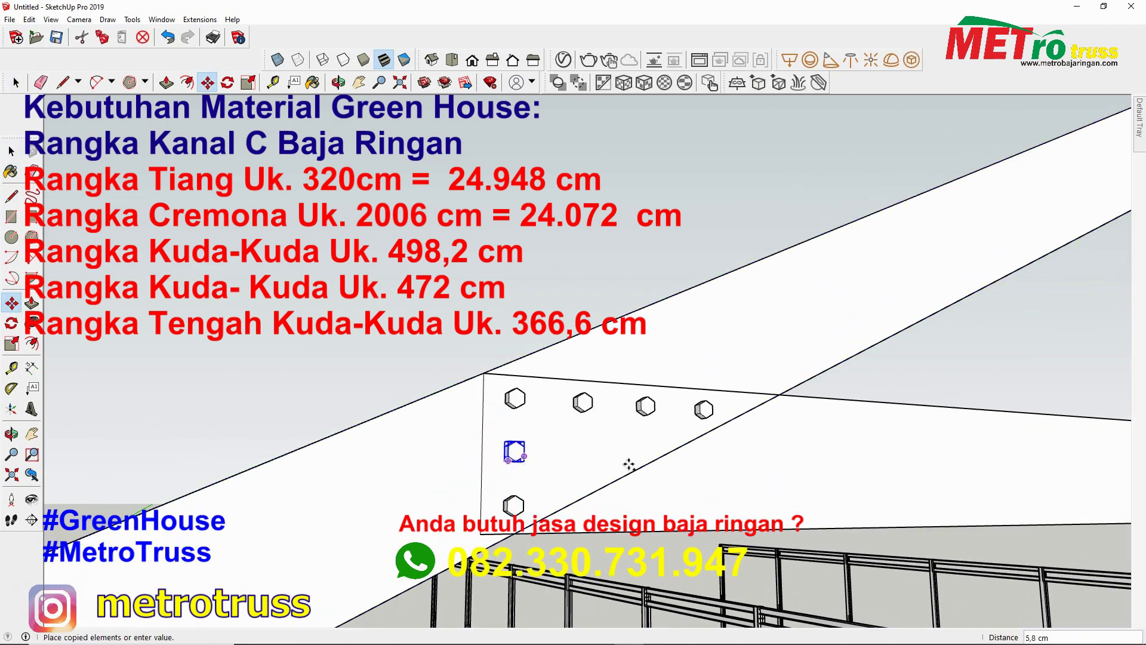
Select the remaining hexagon bolt holes and open their context menu
left_click(584, 403, "shift")
left_click(646, 407, "shift")
left_click(620, 455, "shift")
left_click(704, 410, "shift")
right_click(704, 412)
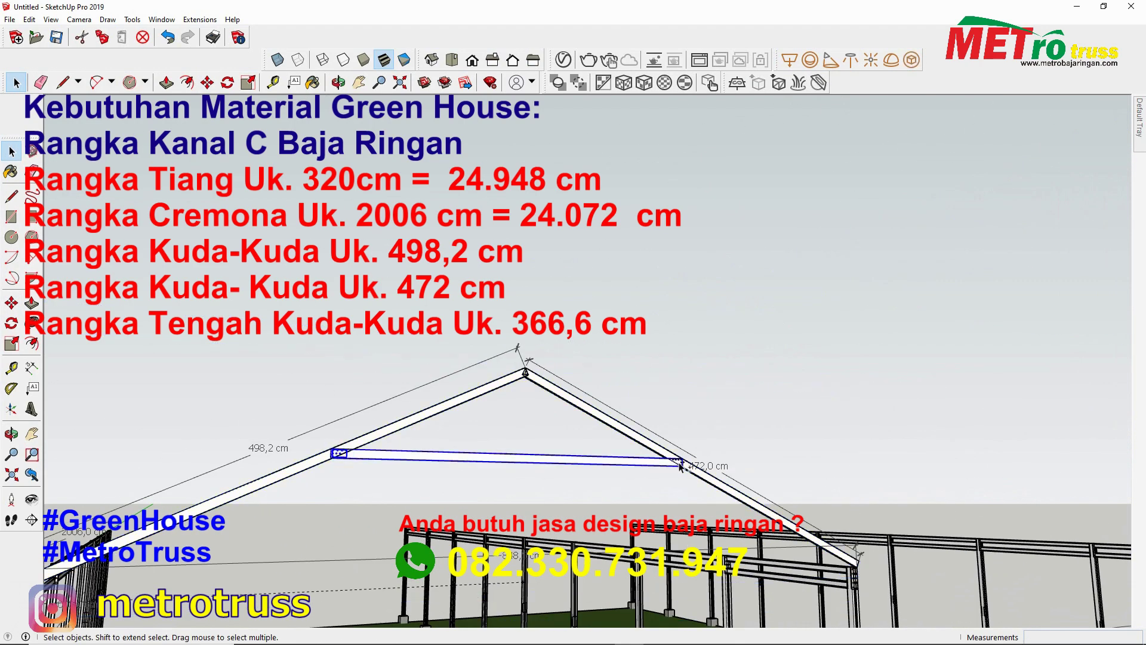
scroll(681, 465, "up", 2)
scroll(690, 470, "up", 2)
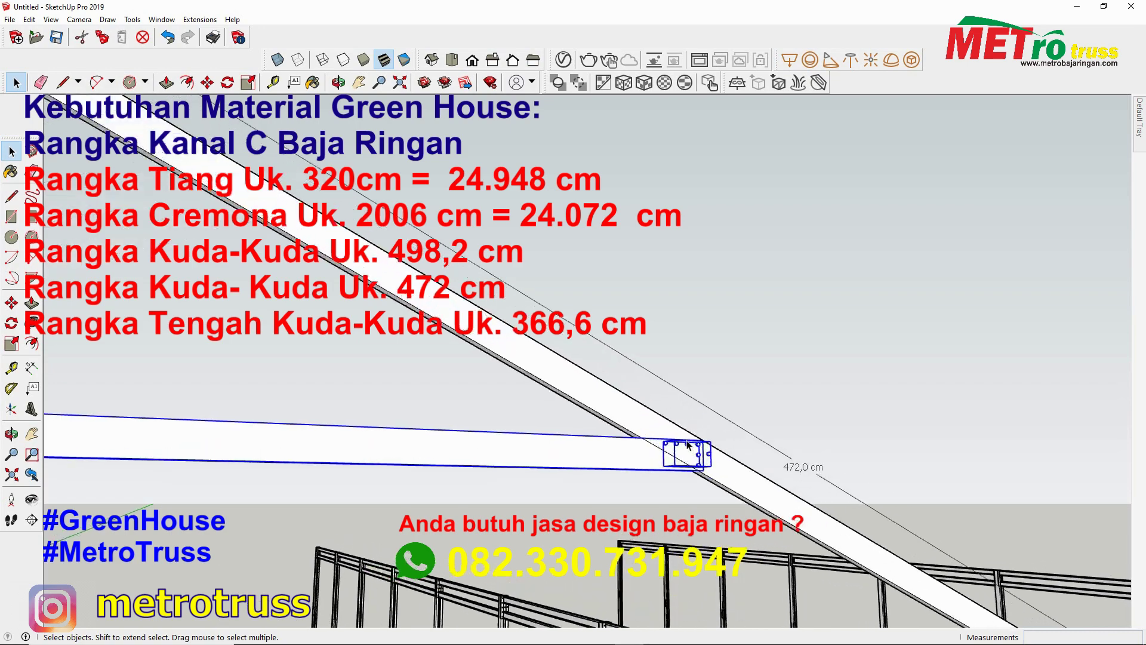
scroll(686, 456, "up", 1)
scroll(722, 462, "up", 2)
scroll(721, 461, "down", 2)
scroll(722, 461, "up", 1)
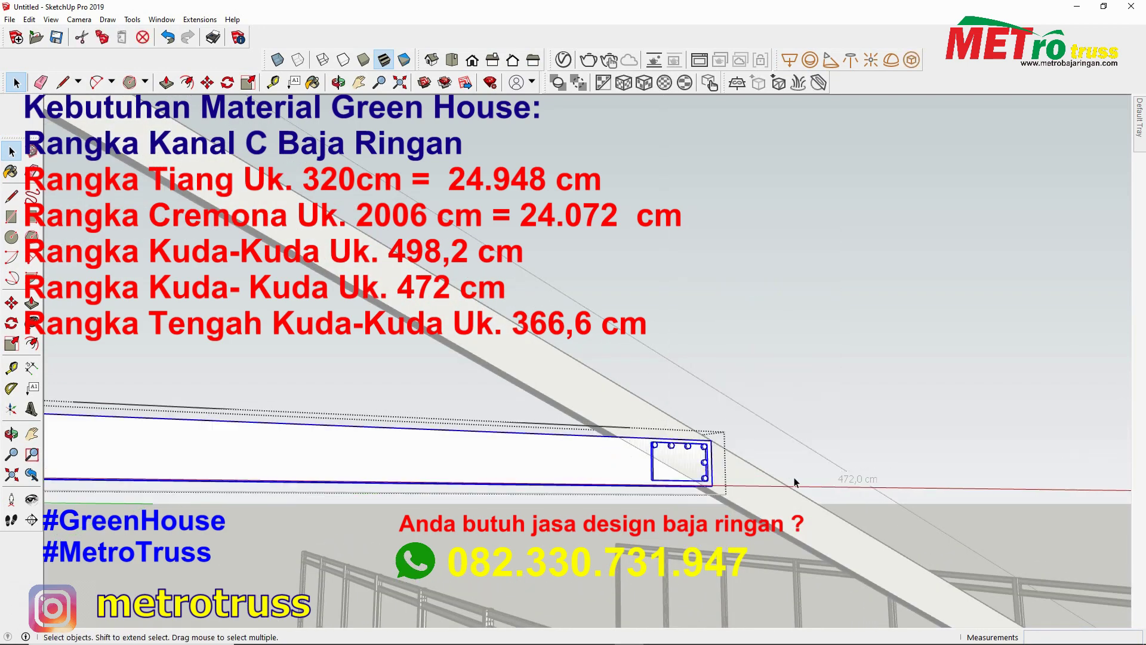
scroll(656, 430, "down", 3)
scroll(469, 365, "down", 2)
Dimension the middle chord end to end at 366,6 cm, with the label below it
left_click(412, 486)
scroll(198, 464, "down", 2)
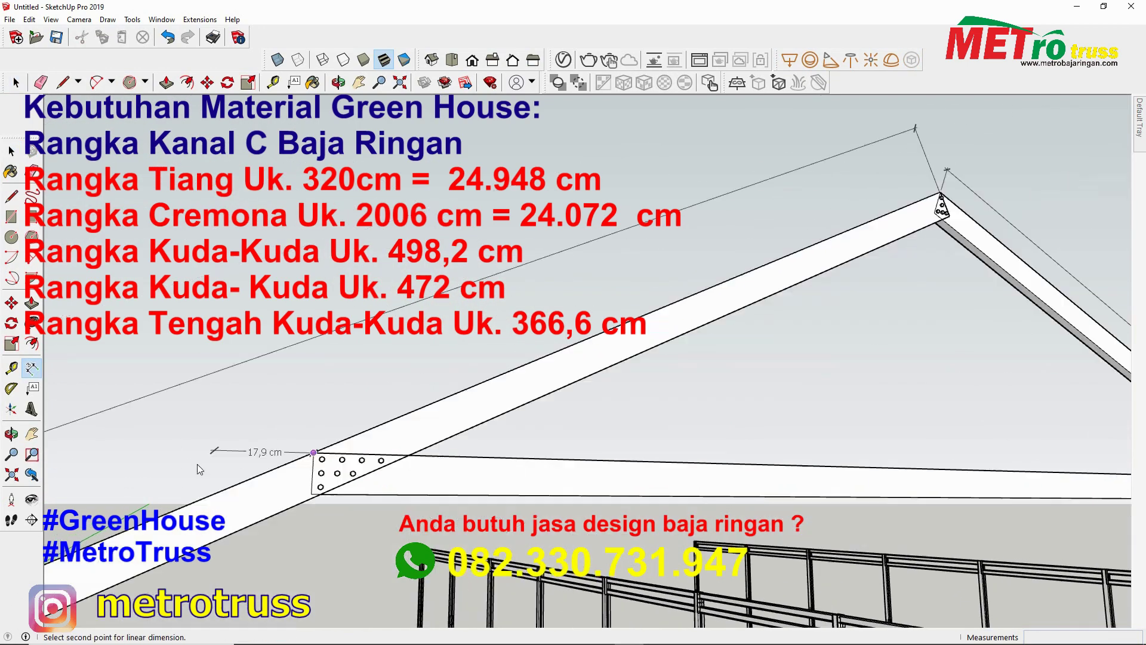
scroll(197, 464, "down", 2)
left_click(654, 478)
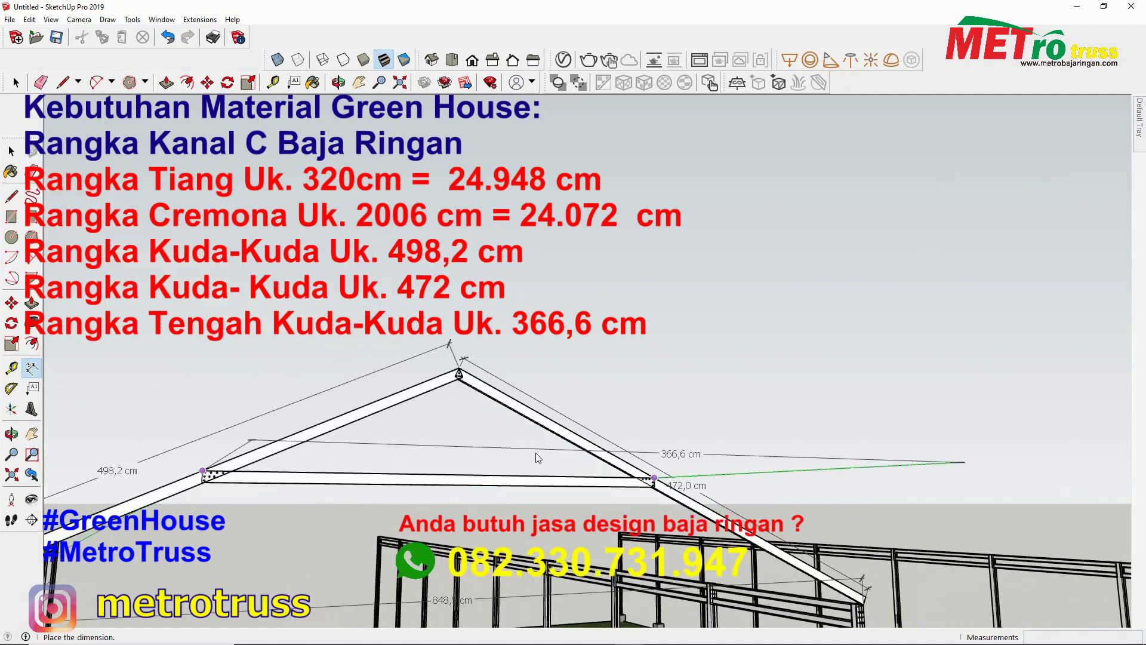
left_click(217, 504)
middle_click_drag(457, 523, 381, 503)
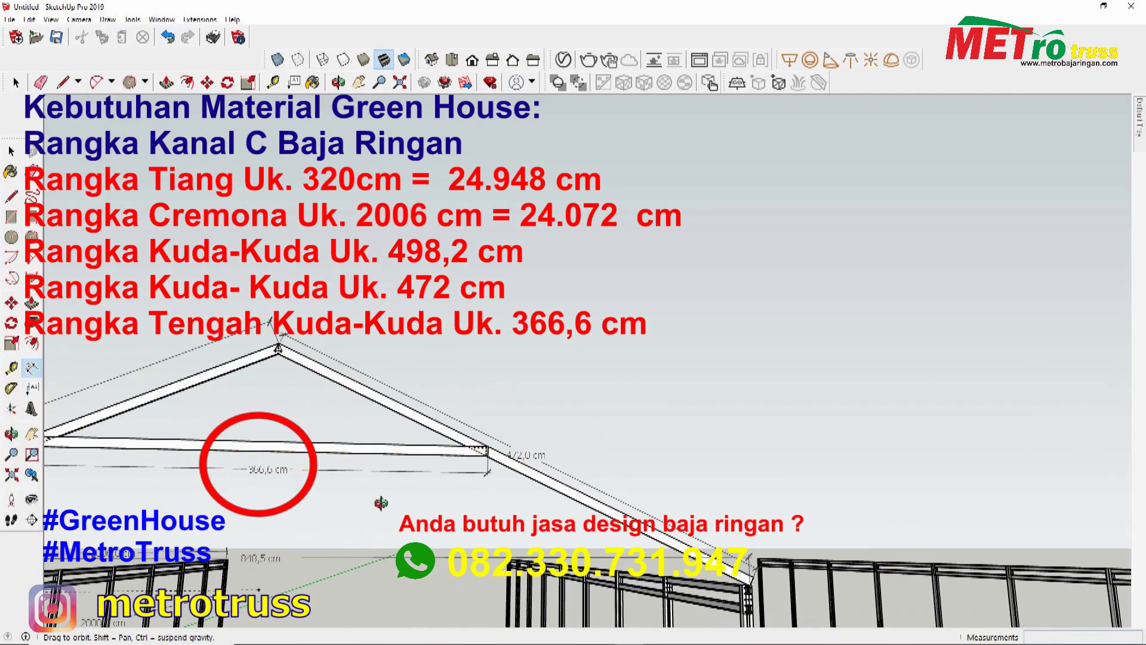
middle_click_drag(394, 509, 419, 515)
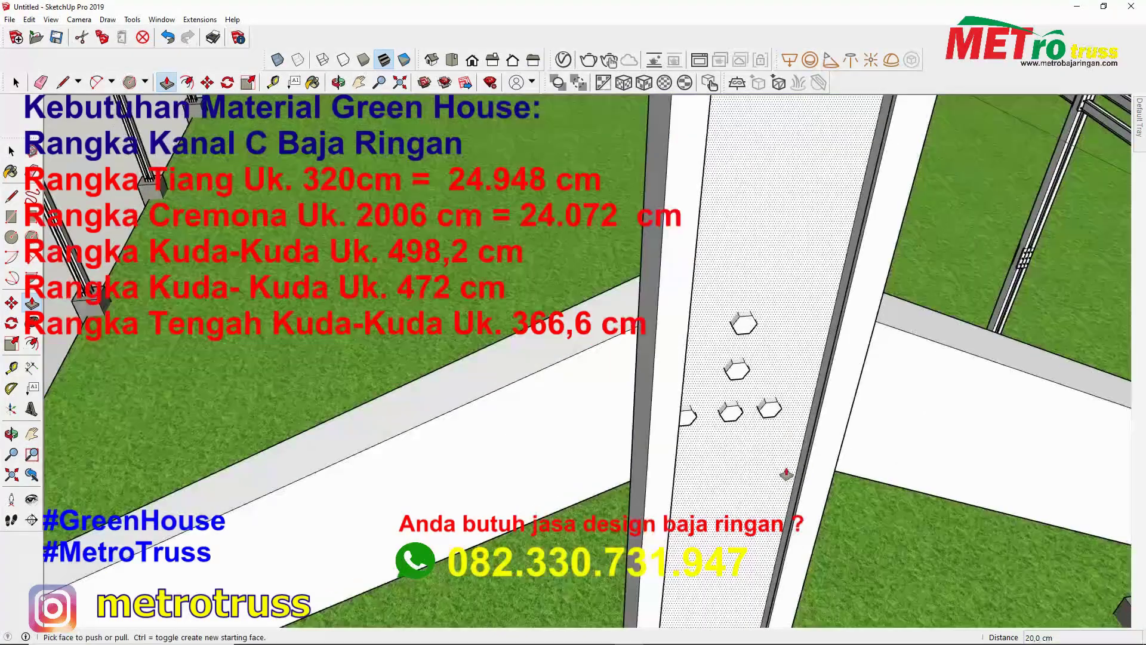
Group the 128,1 cm central king post pieces and bolt holes into one group
scroll(787, 473, "down", 5)
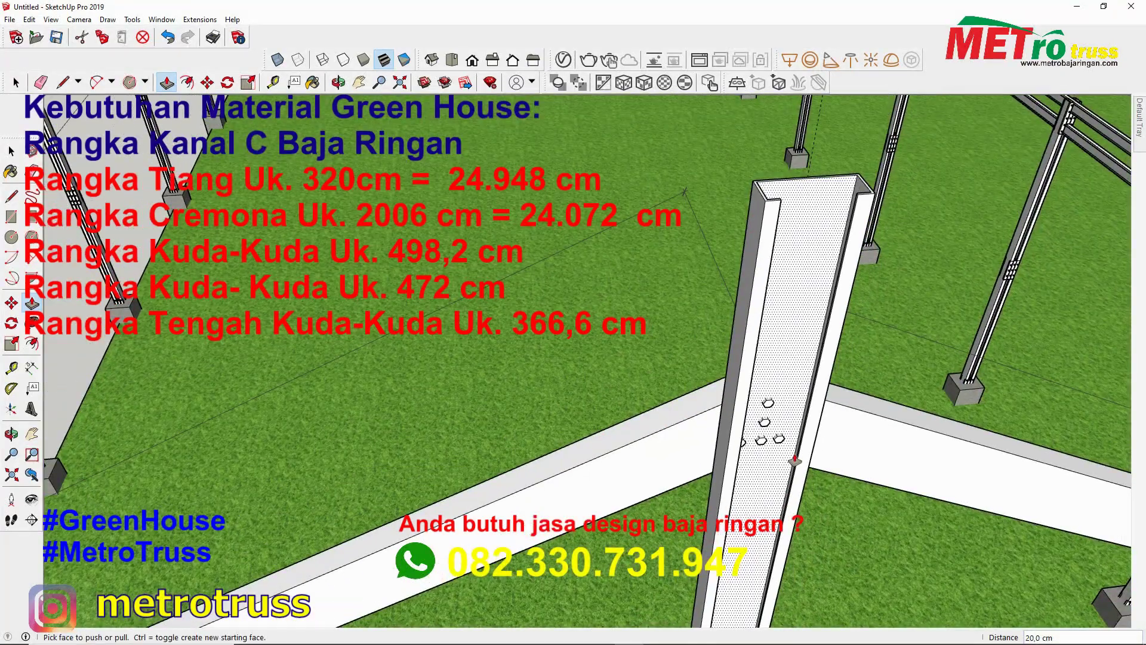
middle_click_drag(795, 461, 679, 358)
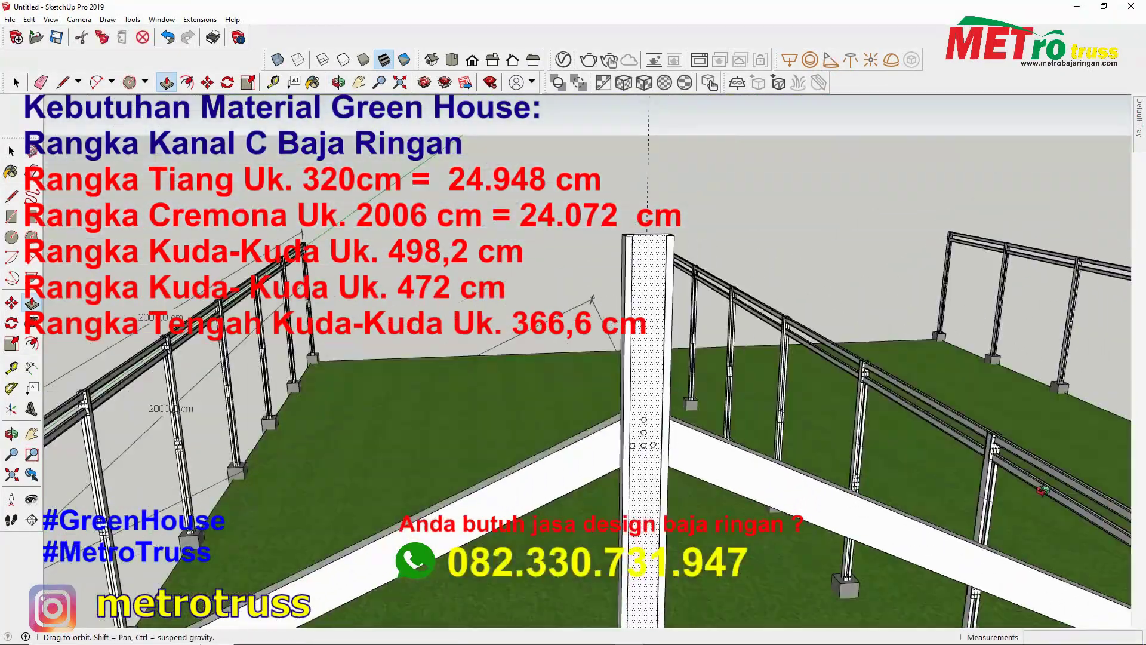
scroll(718, 382, "down", 5)
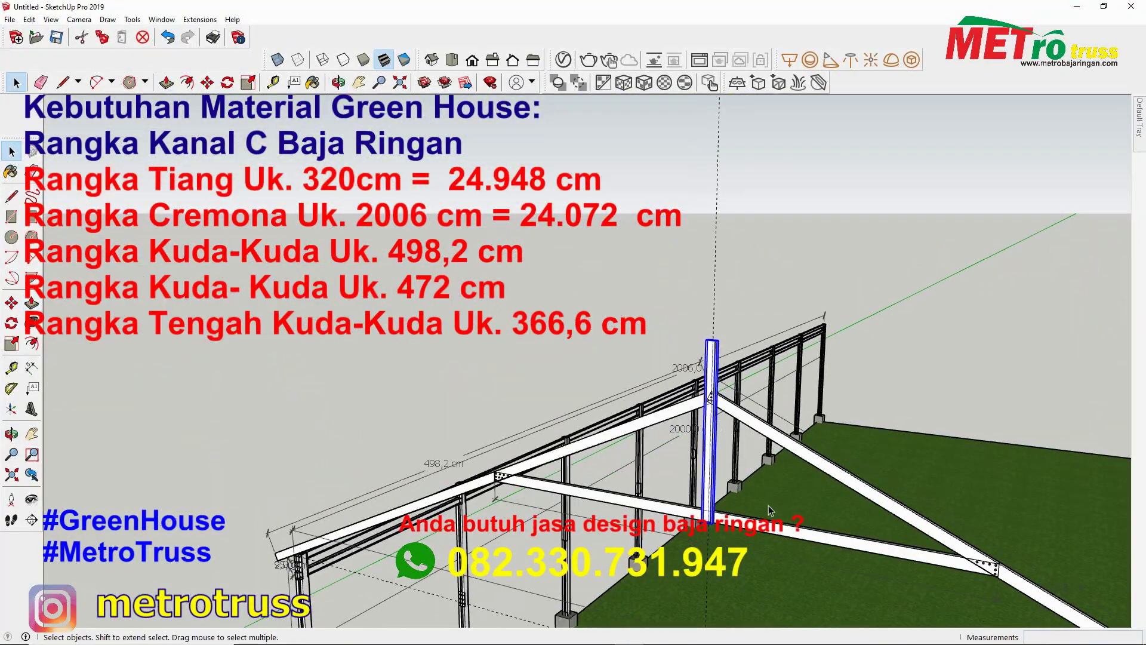
scroll(758, 430, "up", 3)
scroll(757, 430, "up", 3)
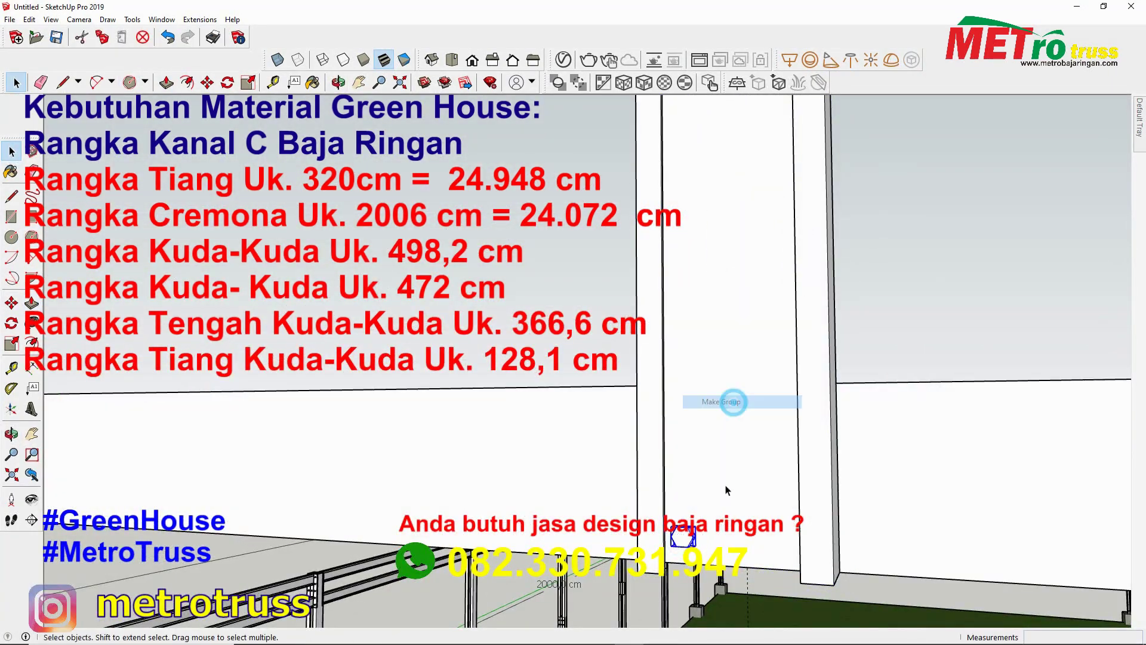
left_click(728, 438)
key("m")
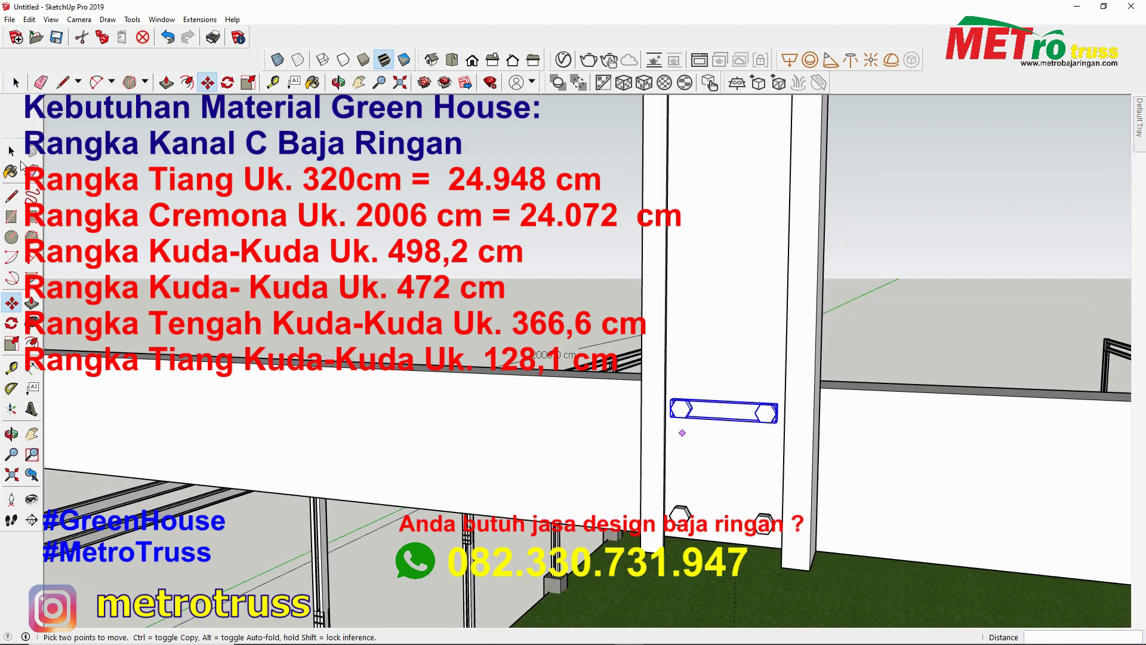
scroll(795, 490, "down", 5)
right_click(810, 383)
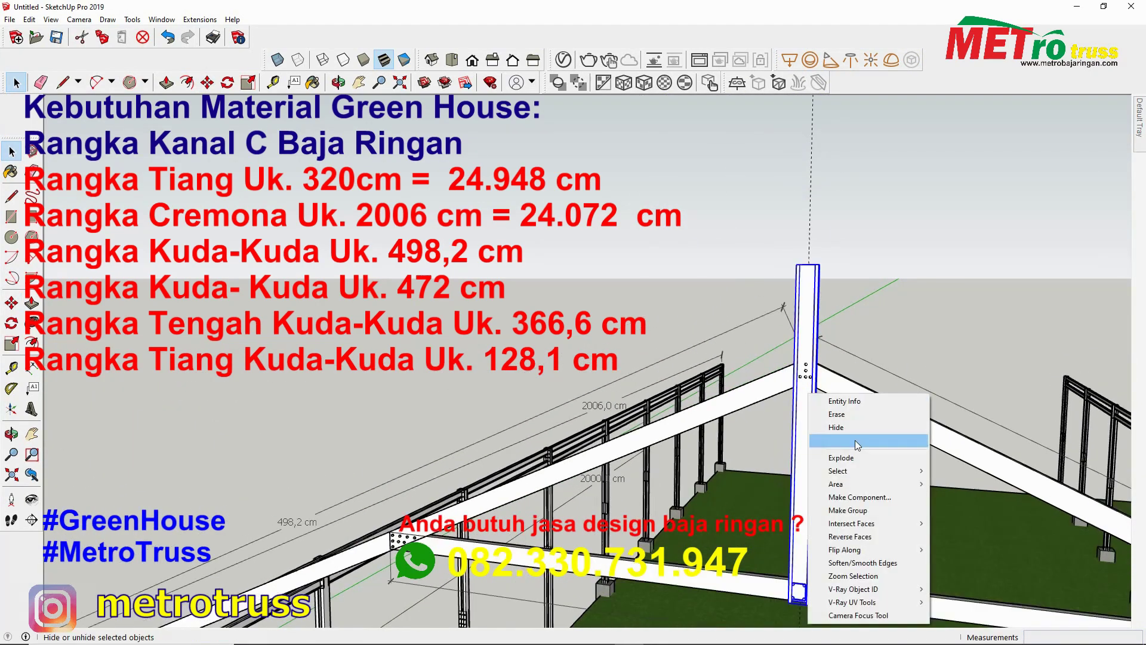
key("Escape")
middle_click_drag(809, 379, 657, 358)
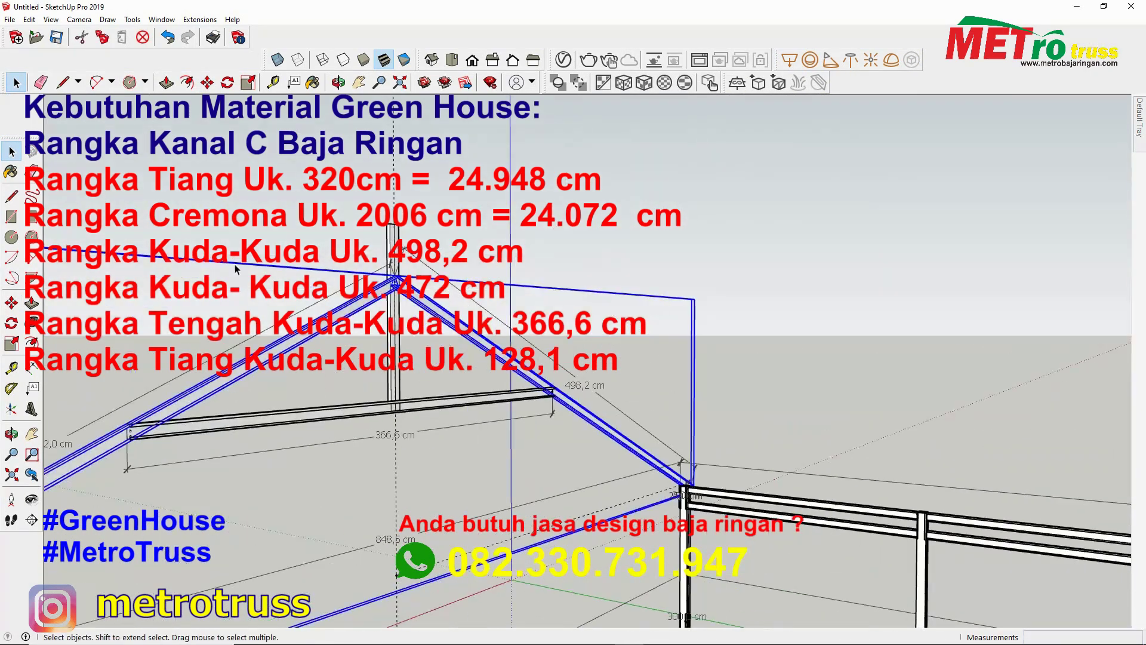
Copy the truss rafters from the apex 1,5 cm upward along the blue axis
key("m")
key("ctrl")
left_click(341, 209)
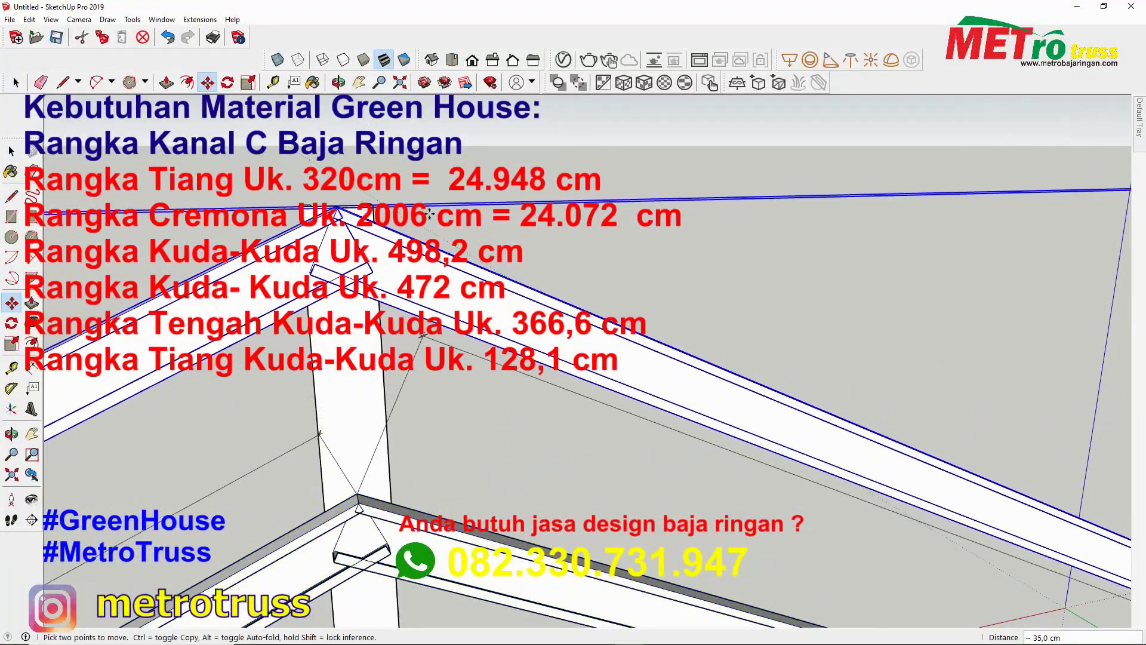
mouse_move(430, 214)
middle_mouse_down()
mouse_move(412, 252)
mouse_move(404, 229)
middle_mouse_up()
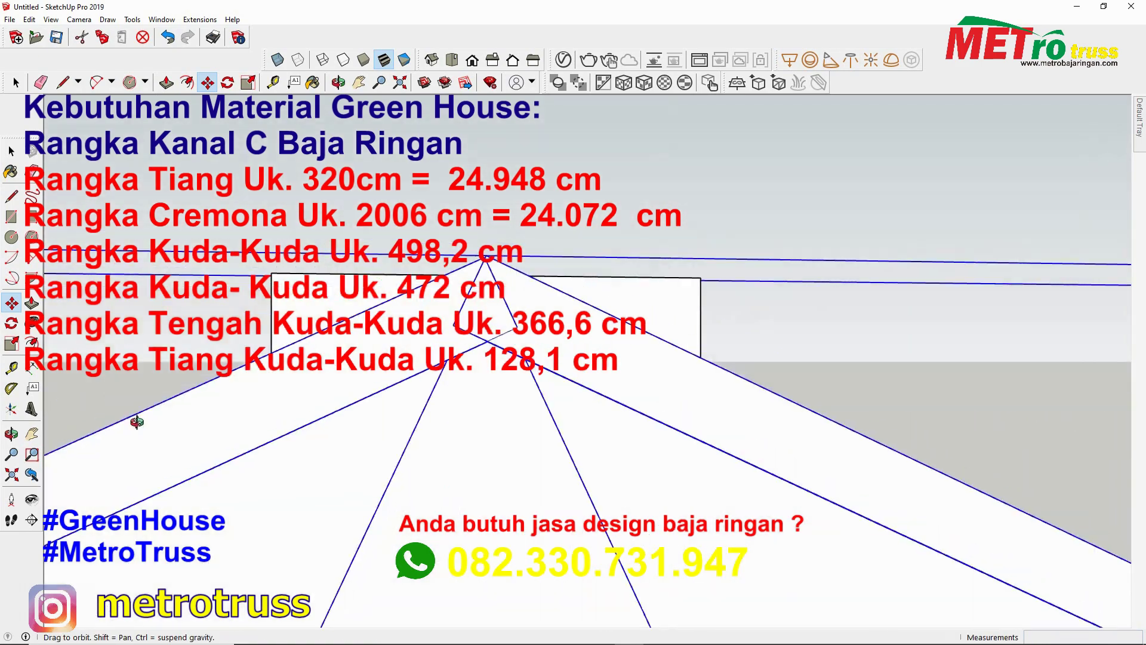
middle_click_drag(404, 229, 136, 418)
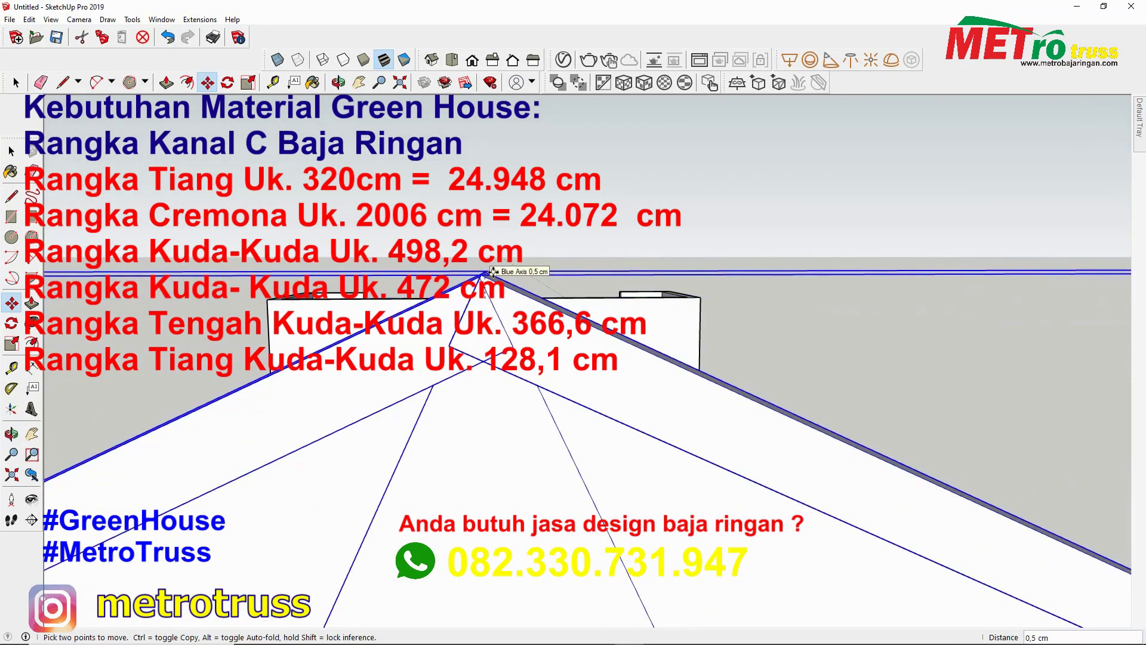
type("1,5")
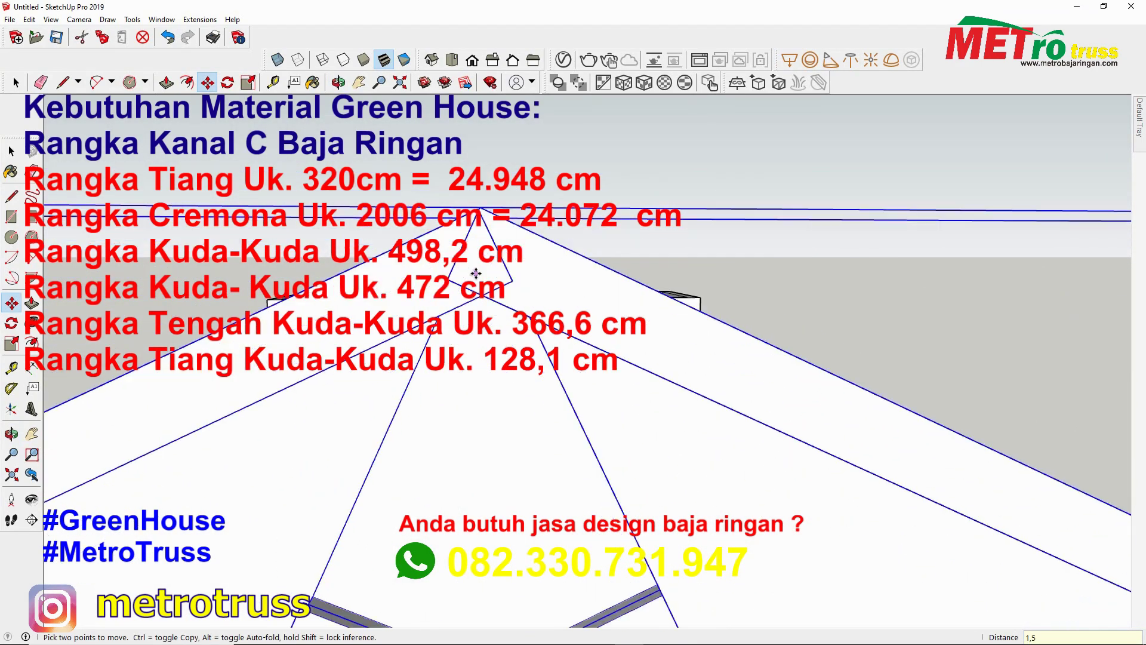
key("Return")
Orbit around the greenhouse frame to inspect the raised rafter copy
middle_click_drag(476, 274, 588, 295)
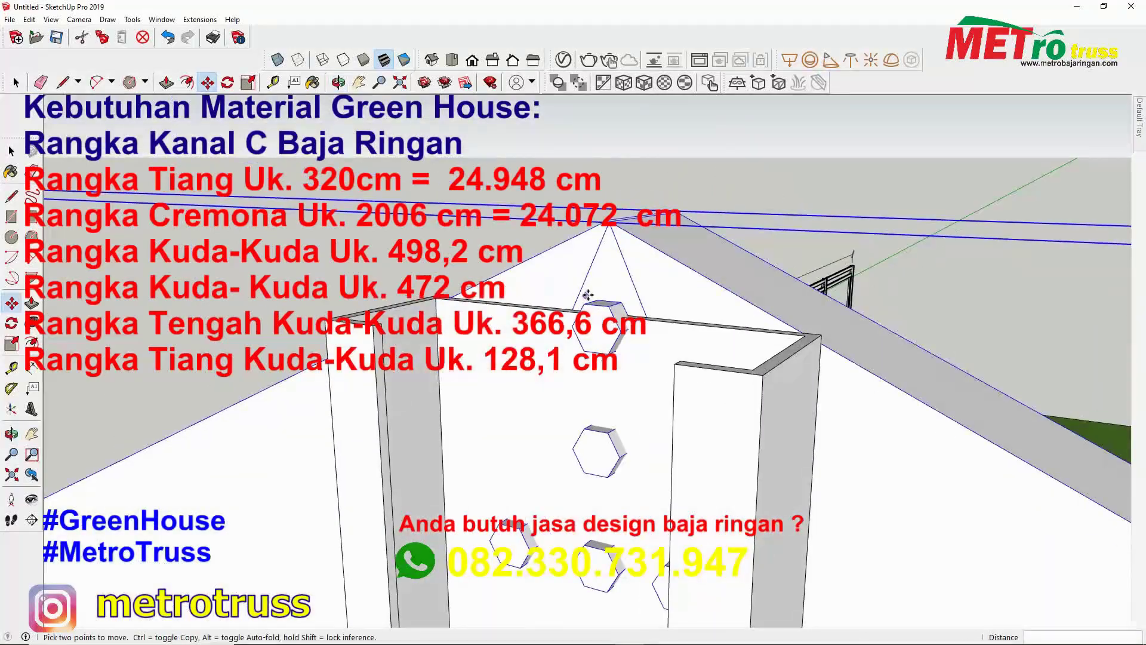
key("space")
scroll(588, 295, "down", 10)
mouse_move(588, 295)
middle_mouse_down()
mouse_move(626, 244)
mouse_move(498, 220)
middle_mouse_up()
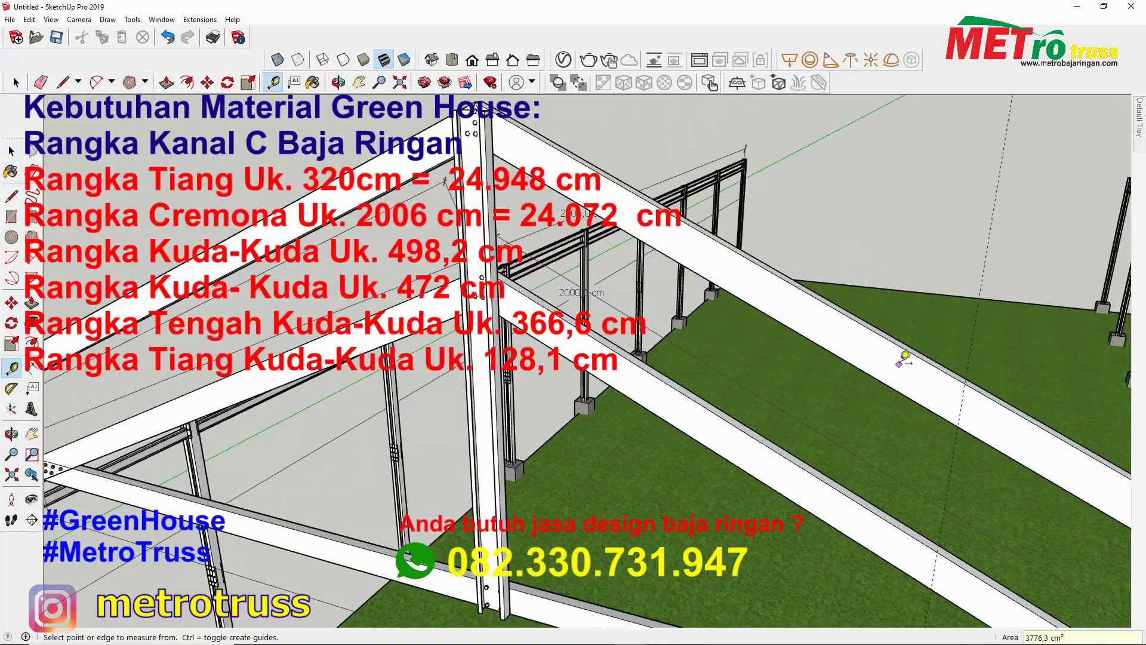
scroll(904, 357, "down", 2)
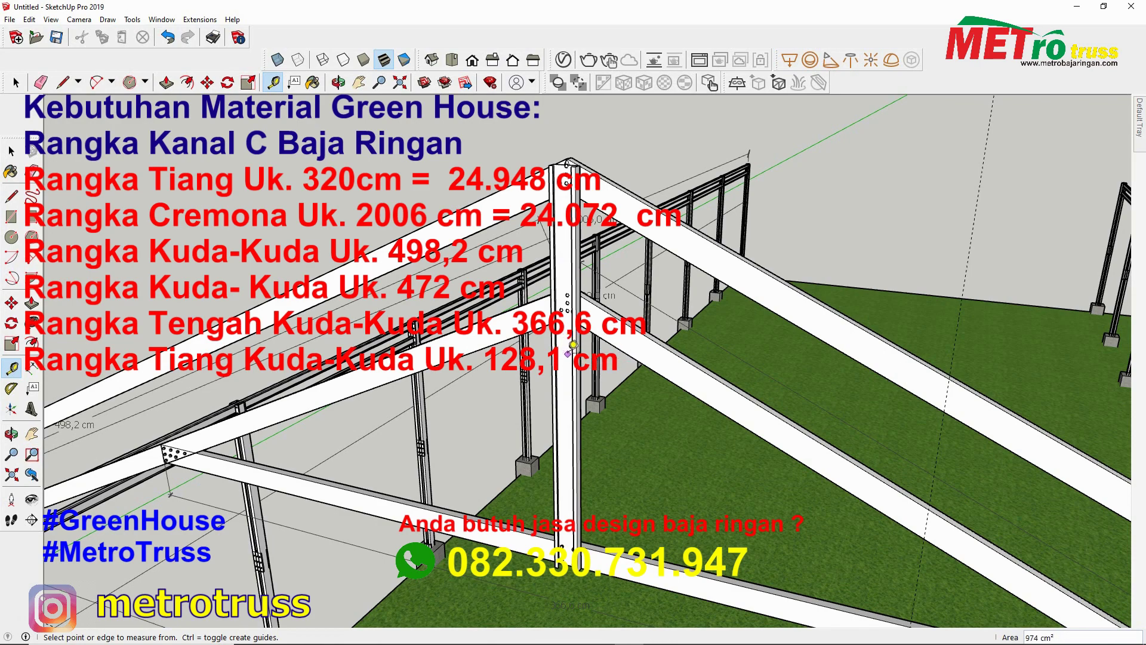
middle_click_drag(720, 245, 537, 256)
left_click(12, 152)
scroll(598, 358, "down", 5)
Start extruding the end face of the ridge air-circulation channel member
scroll(865, 359, "up", 4)
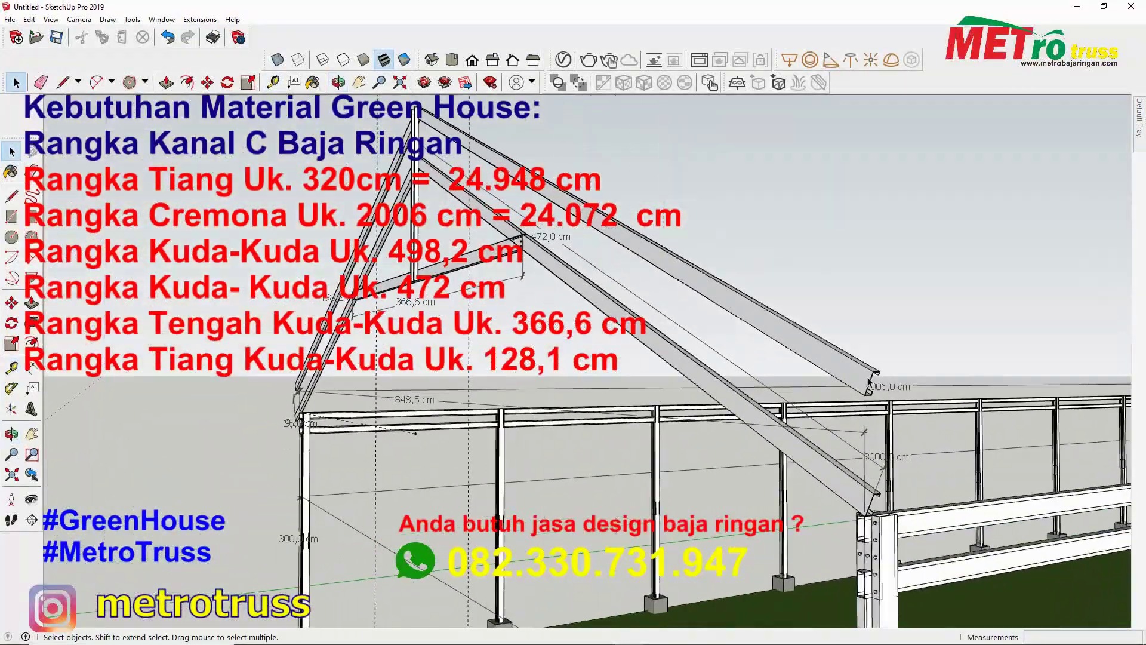
scroll(882, 359, "up", 3)
right_click(882, 360)
left_click(911, 359)
scroll(911, 359, "up", 2)
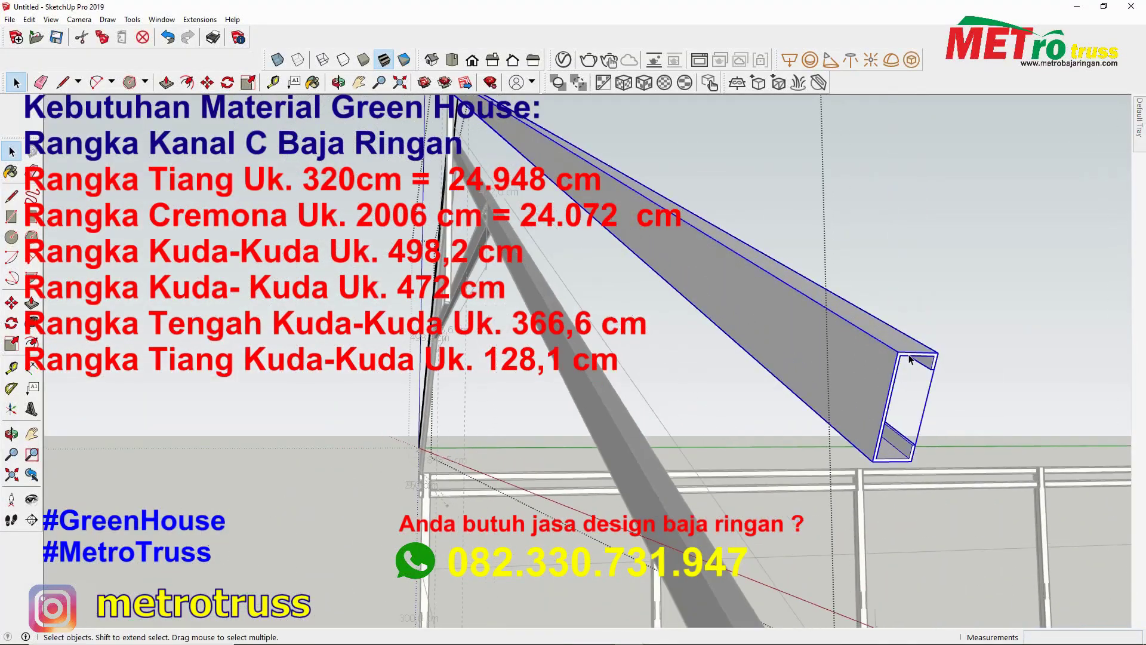
left_click(886, 406)
middle_click_drag(886, 406, 439, 262)
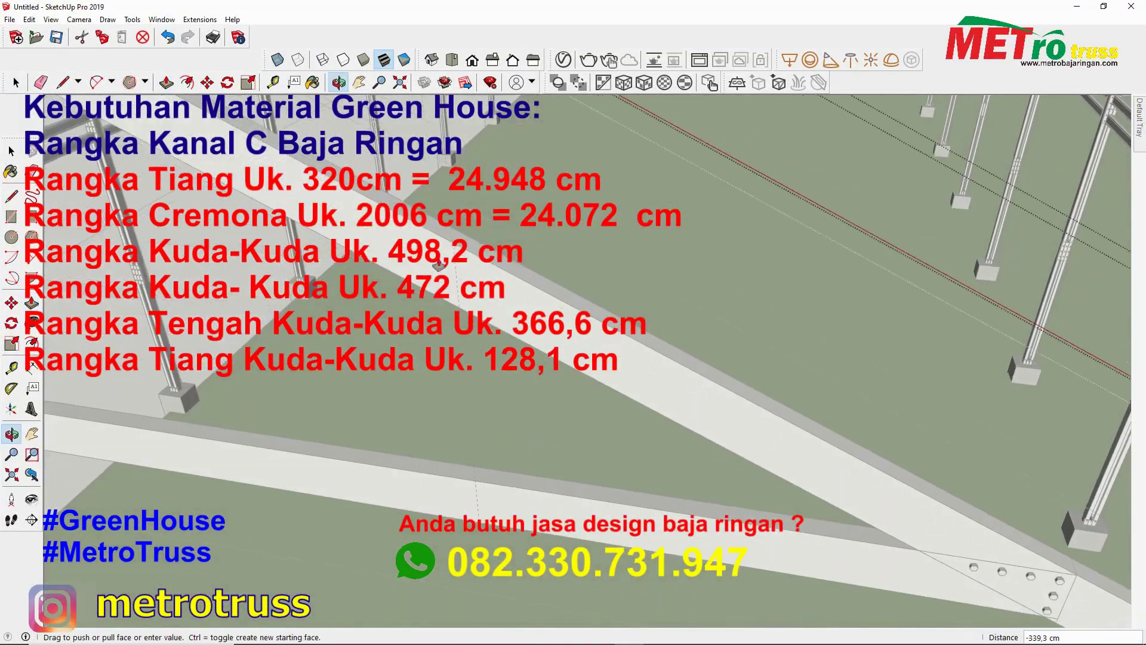
scroll(445, 271, "down", 2)
scroll(453, 281, "down", 2)
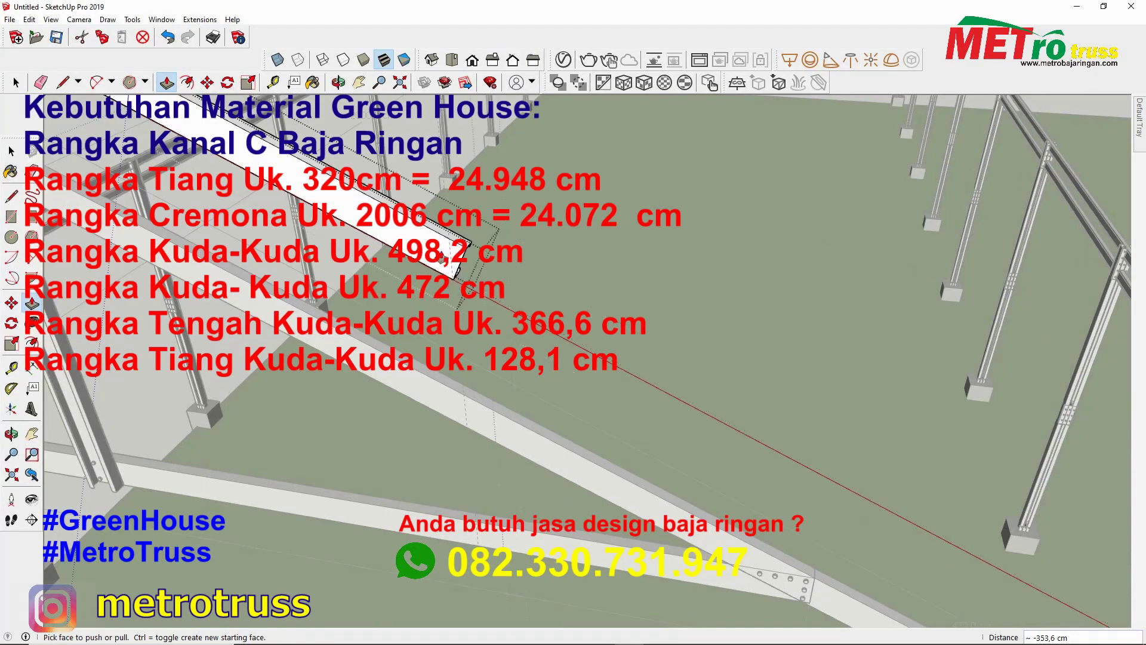
middle_click_drag(442, 258, 557, 250)
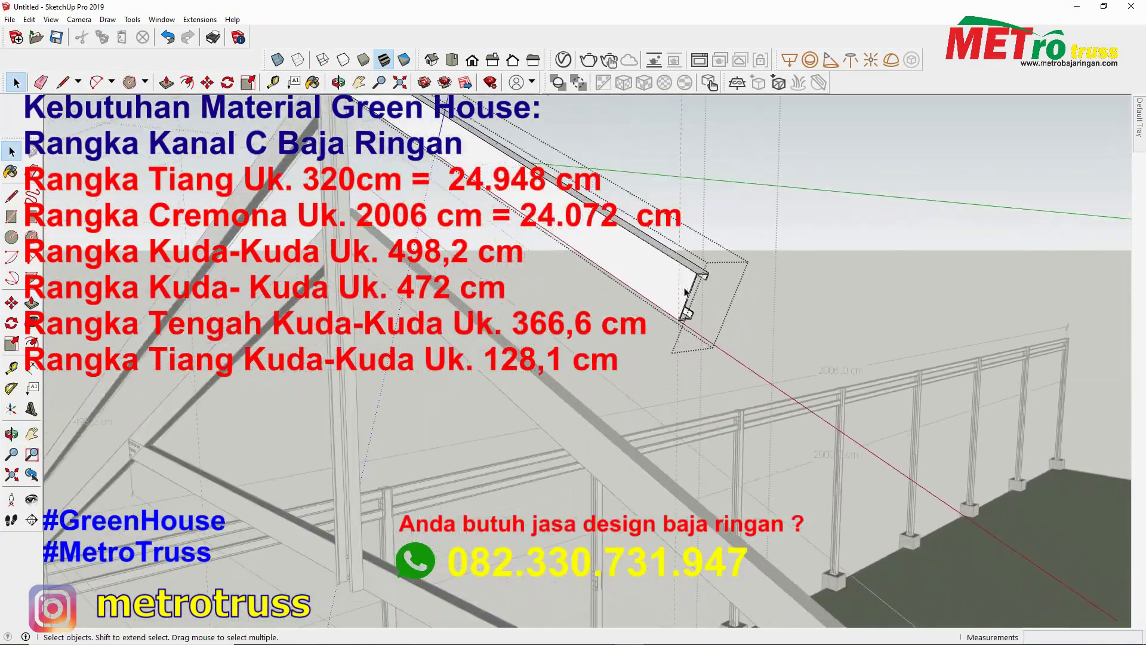
mouse_move(557, 250)
middle_mouse_down()
mouse_move(776, 310)
mouse_move(725, 276)
middle_mouse_up()
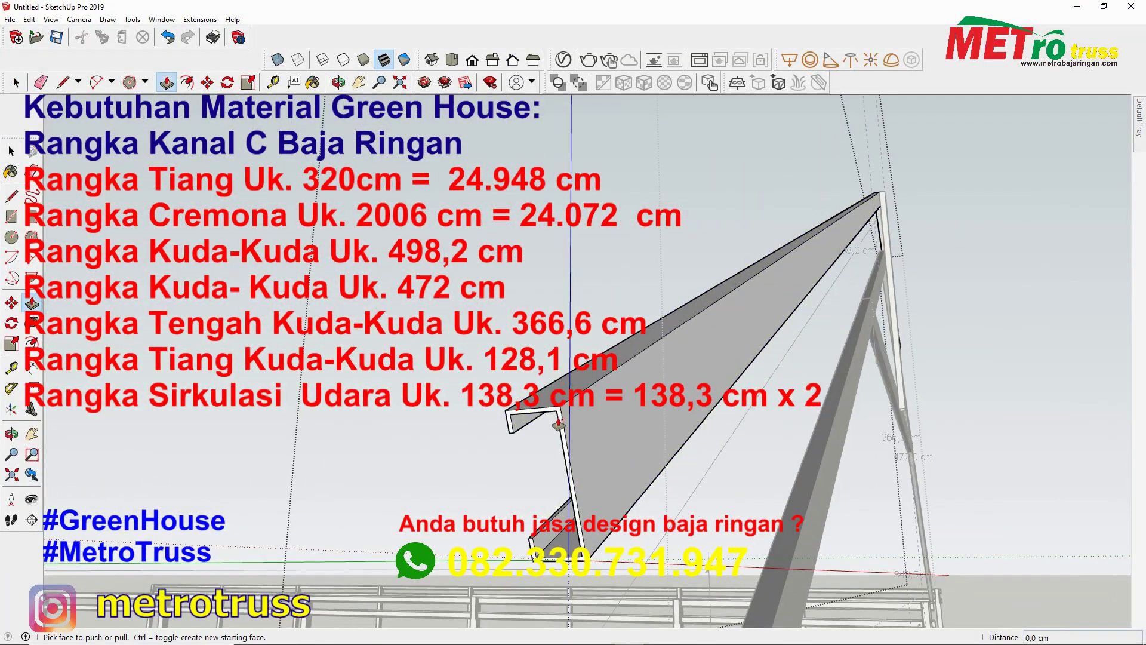
Extrude the channel profile into the 138,3 cm air-circulation members
left_click(559, 424)
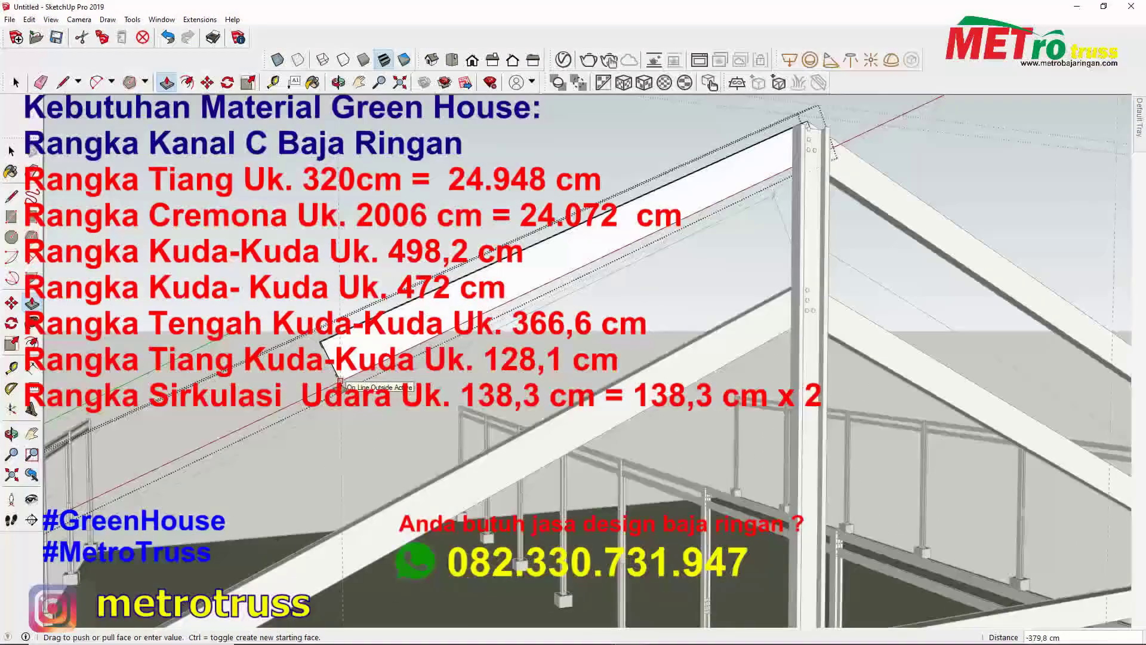
middle_click_drag(340, 382, 744, 449)
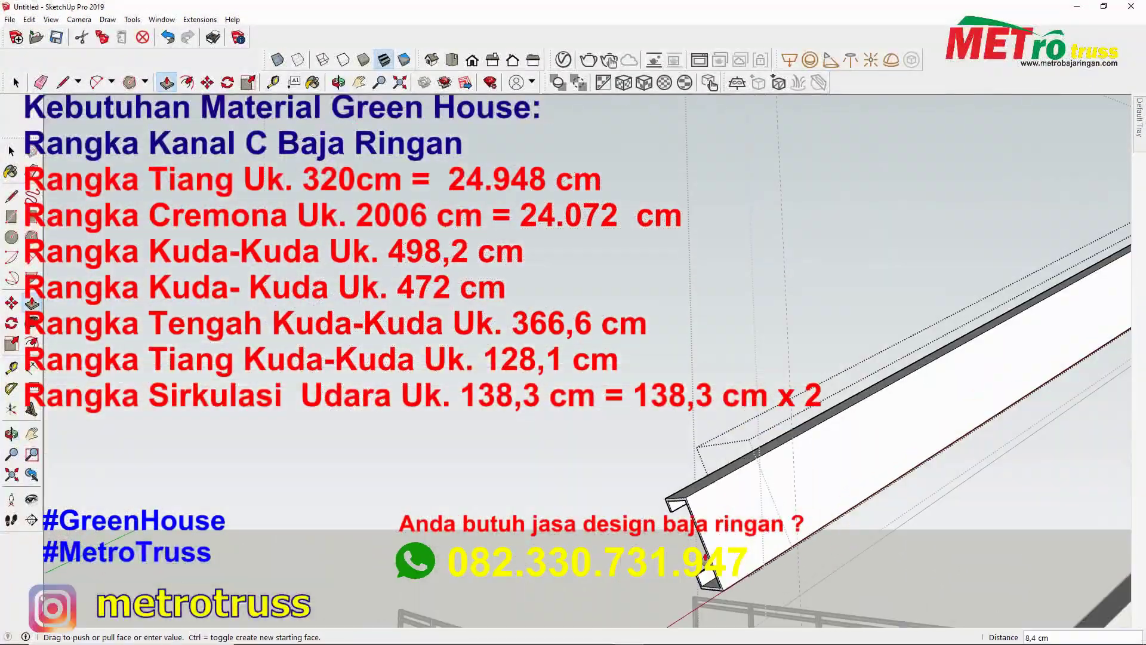
scroll(743, 449, "down", 5)
middle_click_drag(945, 376, 602, 481)
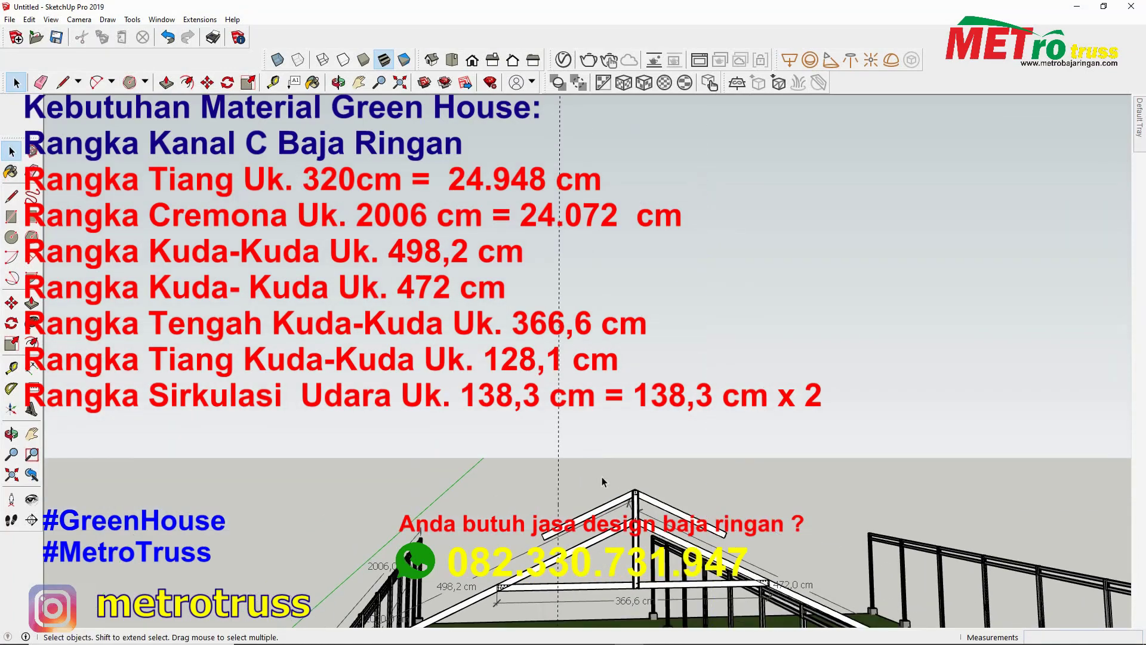
scroll(667, 514, "up", 2)
scroll(610, 506, "up", 4)
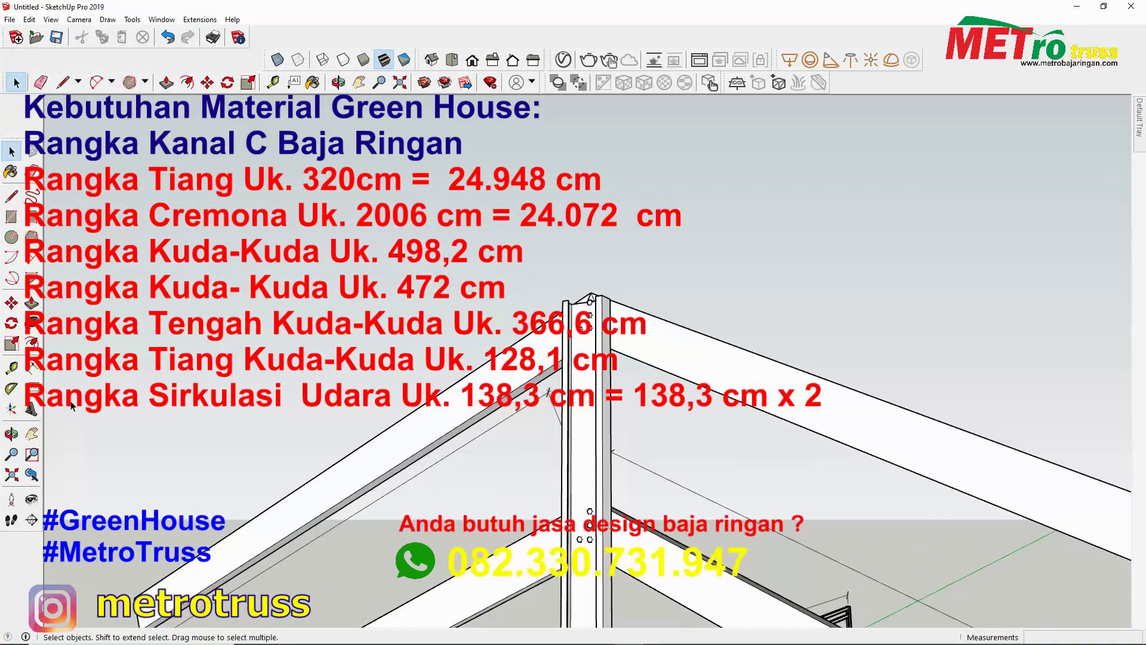
scroll(611, 479, "down", 5)
middle_click_drag(611, 479, 807, 528)
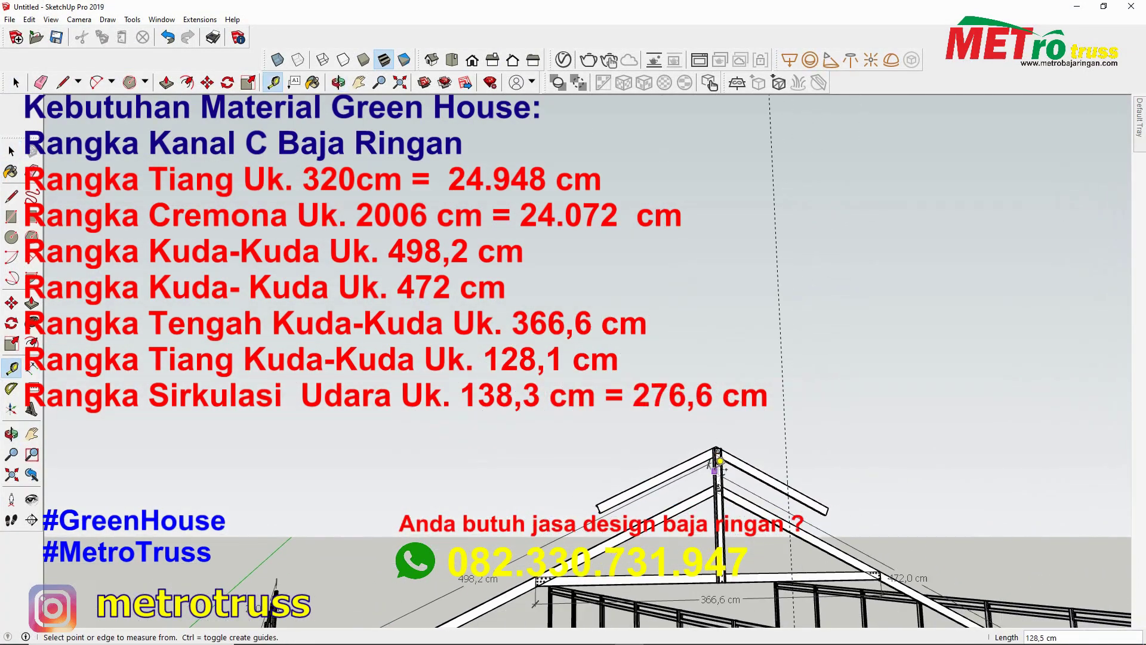
Tape-measure the centre post at the truss apex
left_click(715, 476)
scroll(715, 476, "up", 2)
left_click(665, 474)
scroll(665, 474, "down", 3)
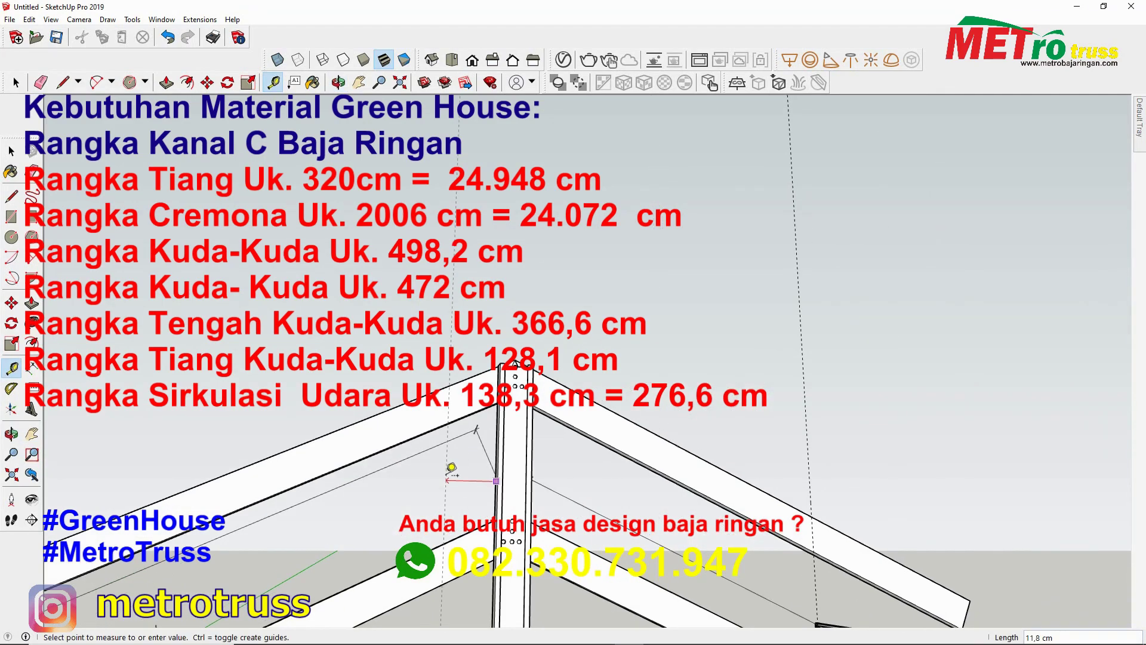
scroll(415, 452, "up", 5)
Select the truss centre post and move it to a new spot
left_click(754, 418)
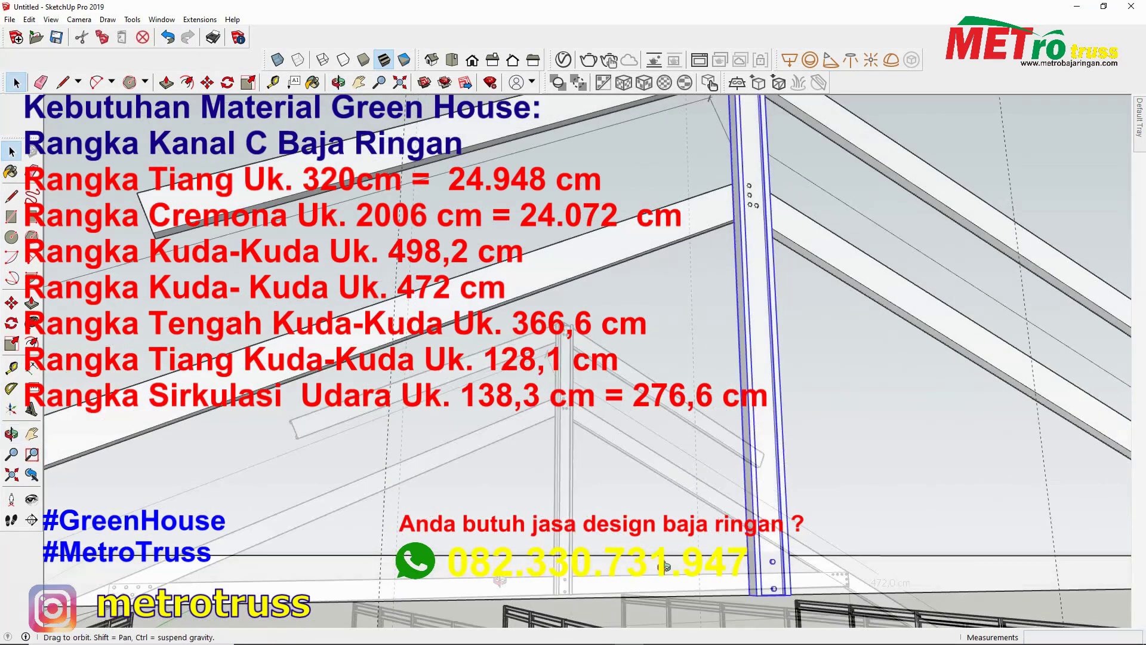
key("m")
left_click(423, 602)
scroll(423, 602, "down", 2)
Move the short ventilation post onto the truss tie beam beside the centre post
scroll(469, 596, "up", 2)
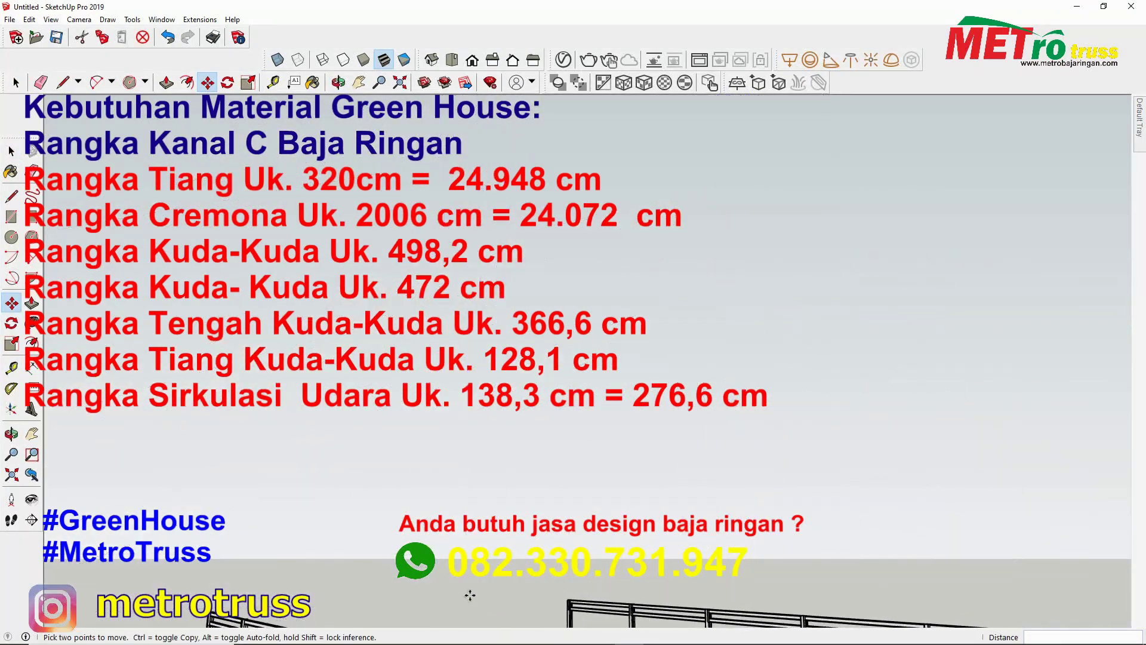
scroll(703, 486, "up", 3)
scroll(546, 511, "up", 2)
scroll(546, 511, "down", 3)
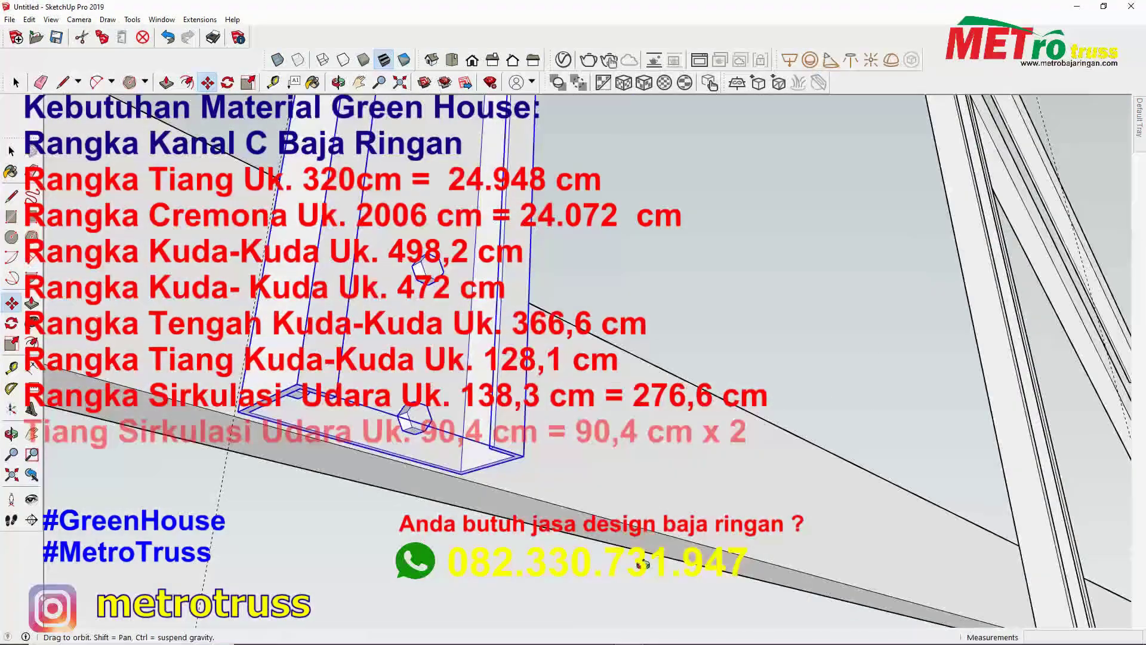
middle_click_drag(545, 510, 708, 533)
key("space")
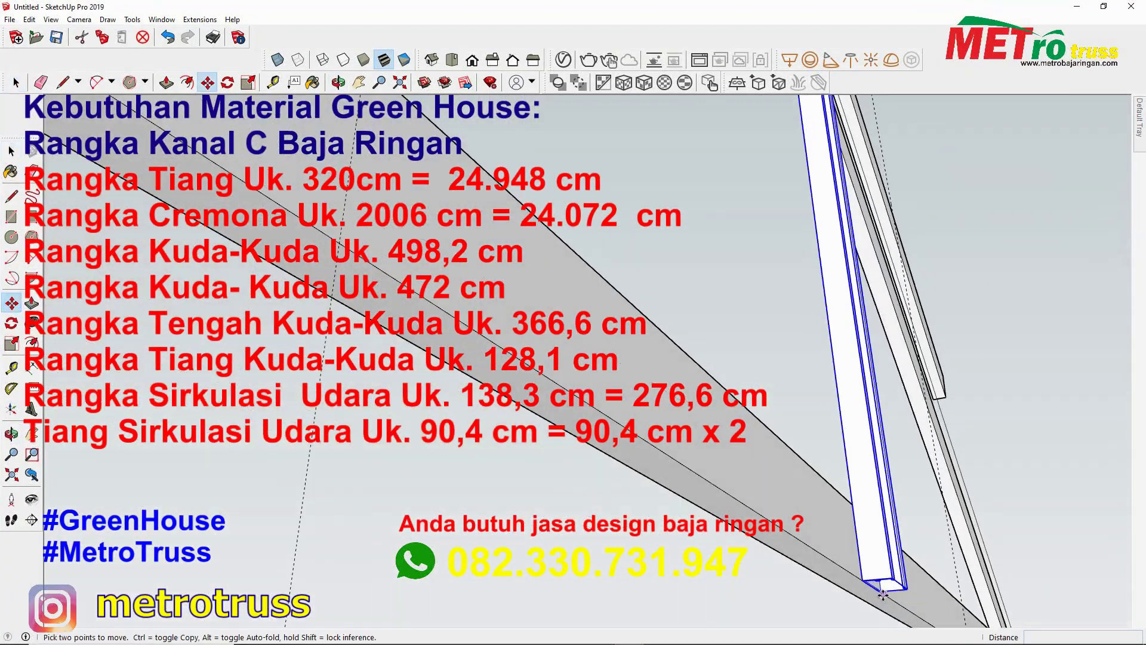
middle_click_drag(846, 601, 656, 454)
scroll(521, 304, "up", 4)
scroll(521, 304, "down", 3)
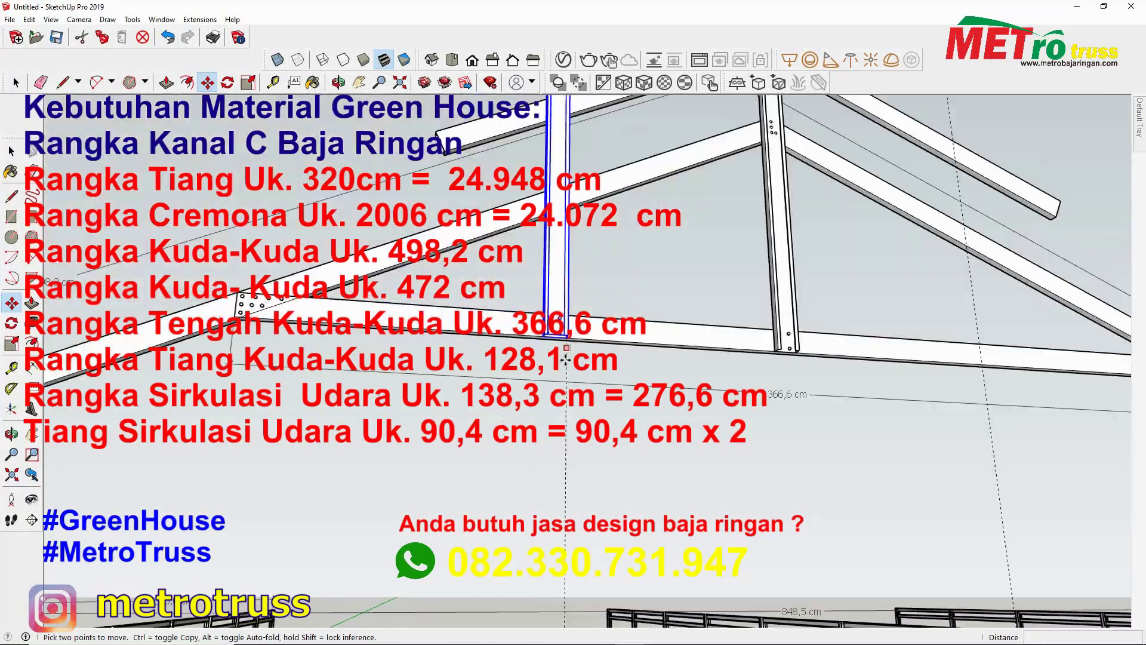
key("space")
Trim the post with Push/Pull so its top meets the rafter (90,4 cm)
middle_click_drag(520, 305, 534, 290)
scroll(534, 290, "up", 5)
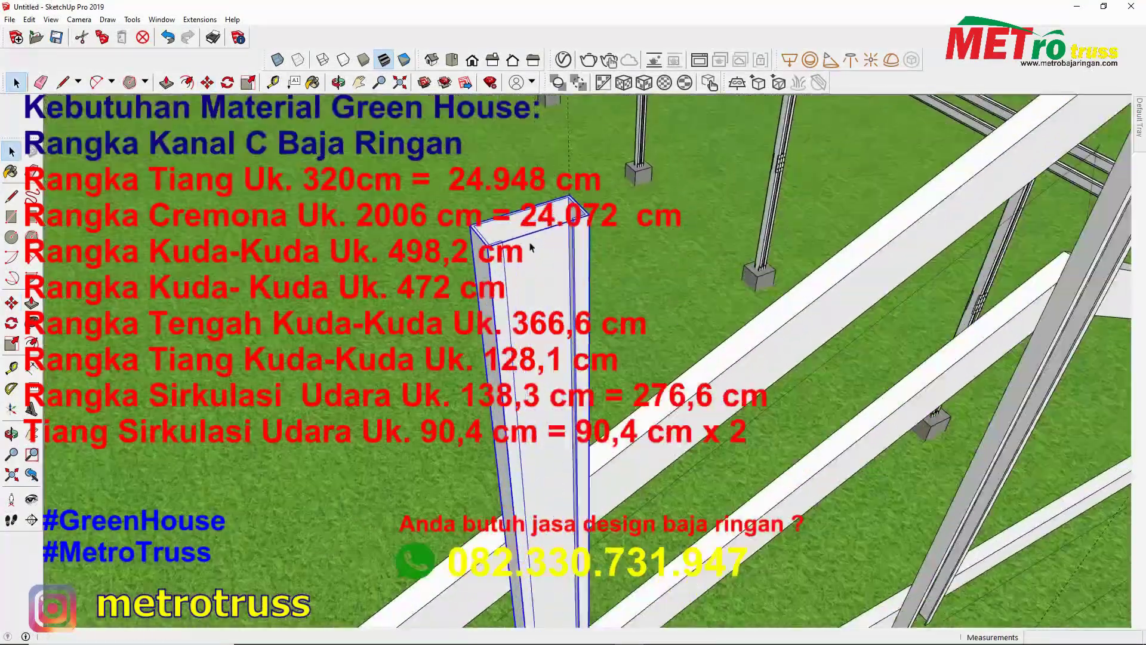
left_click(476, 308)
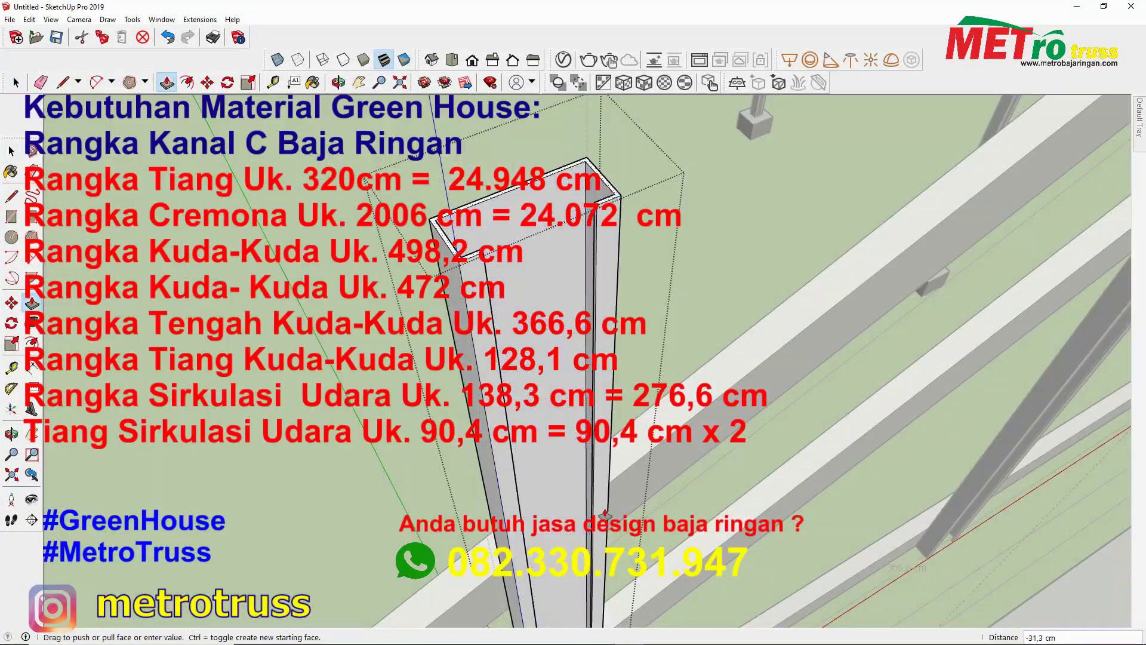
scroll(411, 349, "down", 3)
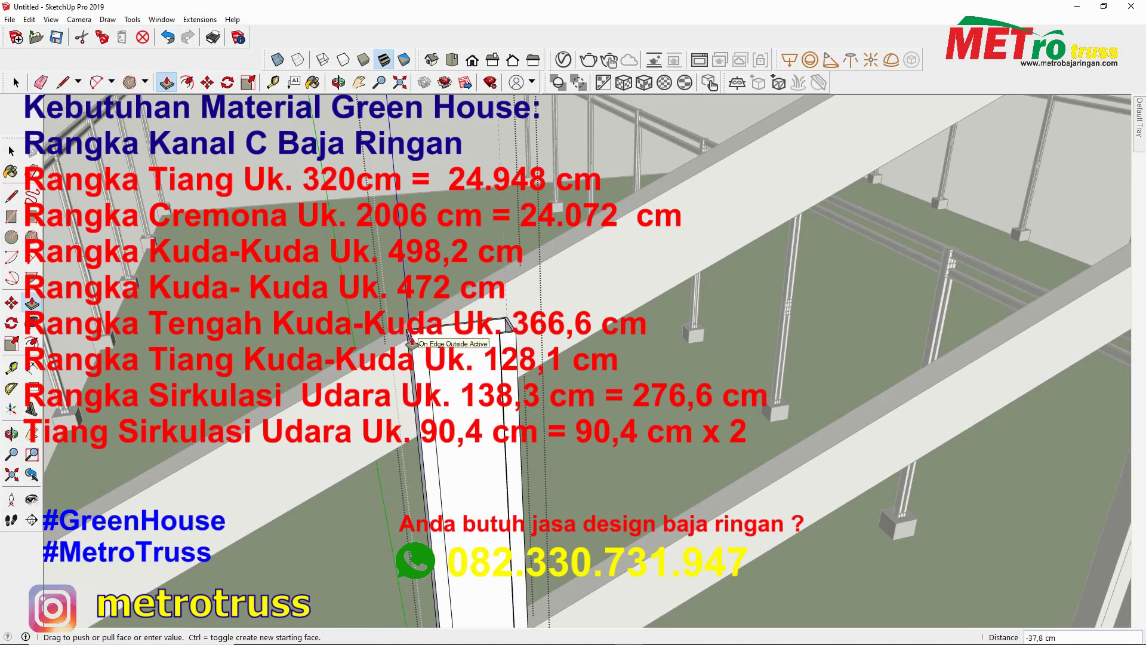
scroll(408, 342, "down", 3)
key("space")
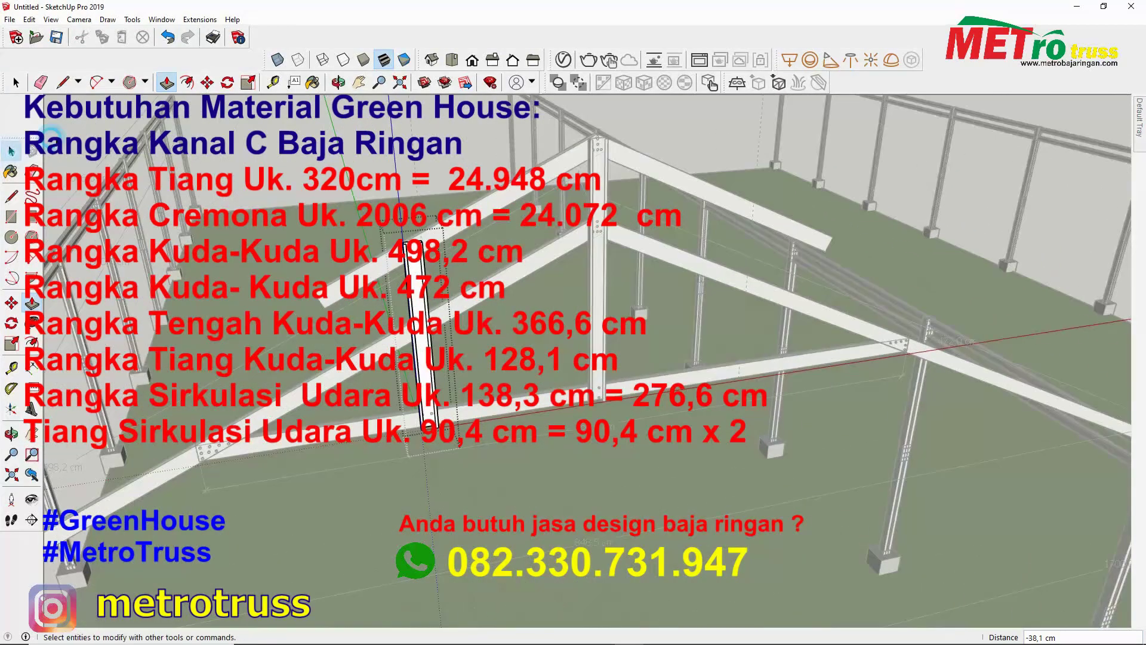
mouse_move(408, 341)
middle_mouse_down()
mouse_move(435, 419)
mouse_move(348, 475)
middle_mouse_up()
Ctrl-Move a copy of the ventilation post to the other side of the centre post
key("m")
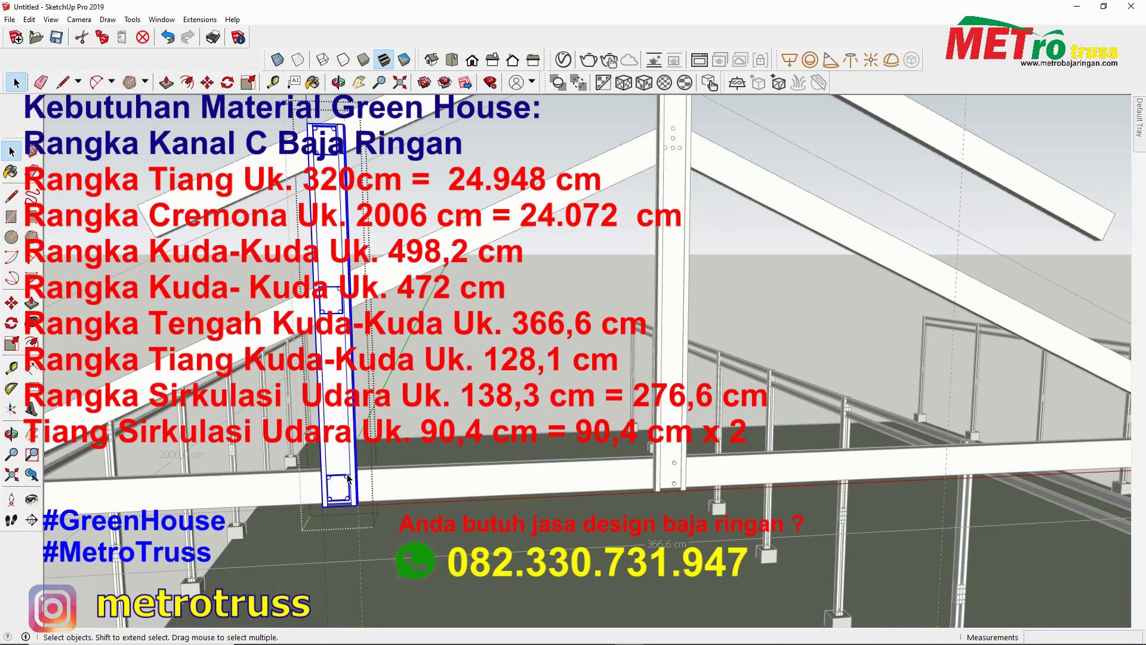
scroll(348, 478, "up", 5)
middle_click_drag(348, 478, 390, 449)
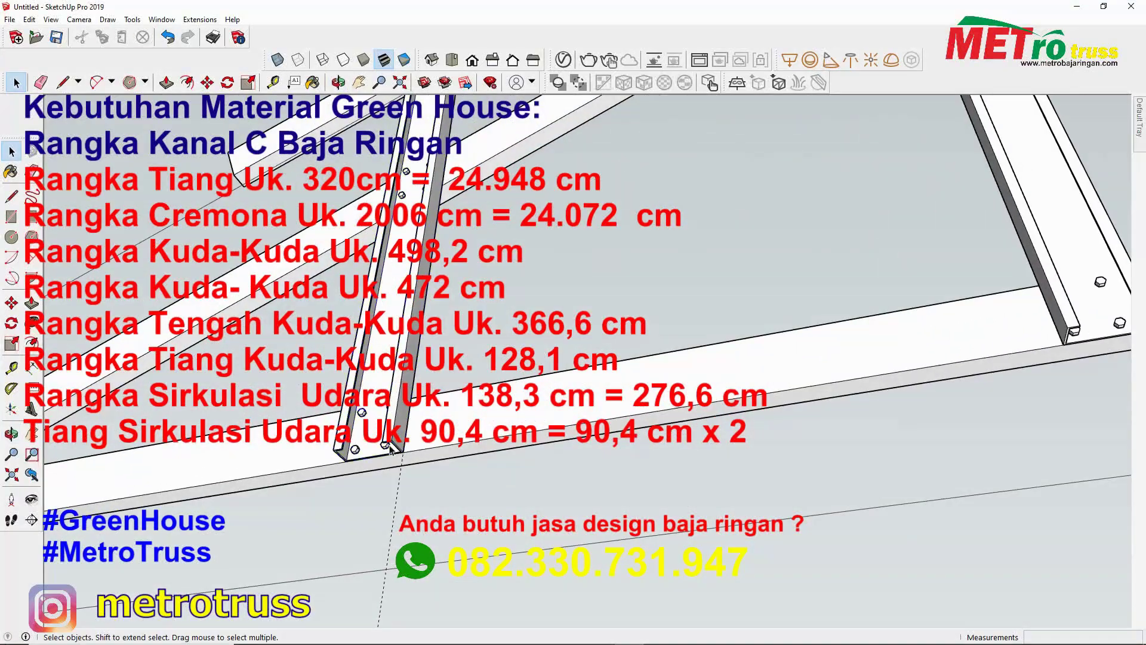
left_click(390, 449)
key("m")
key("ctrl")
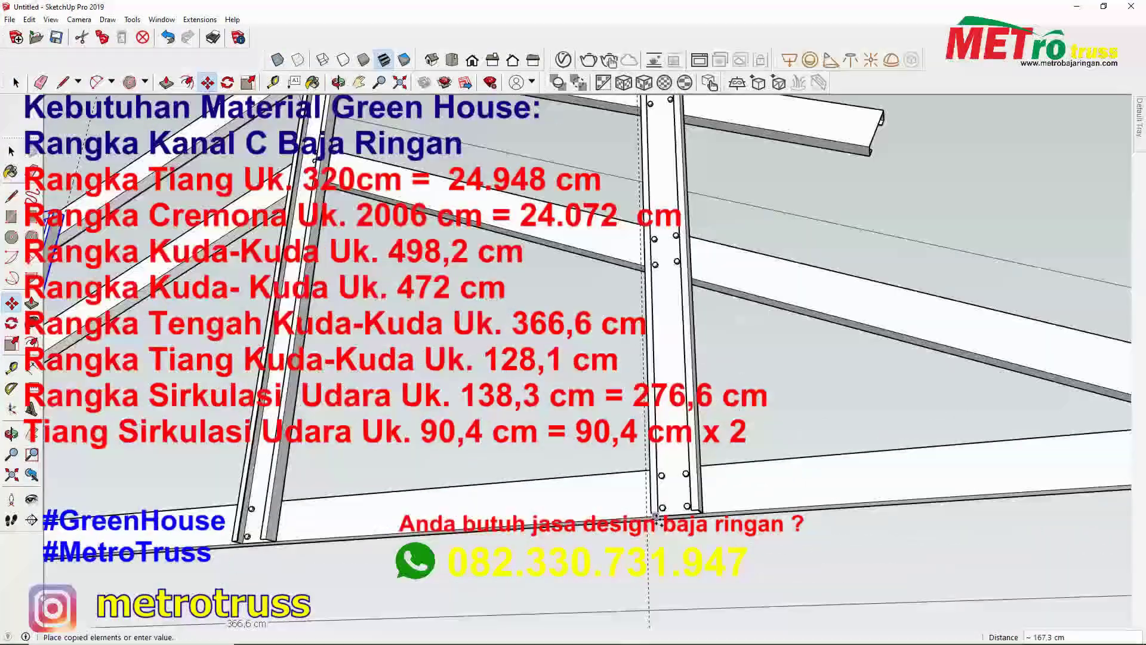
scroll(655, 517, "up", 3)
left_click(639, 513)
scroll(638, 513, "down", 5)
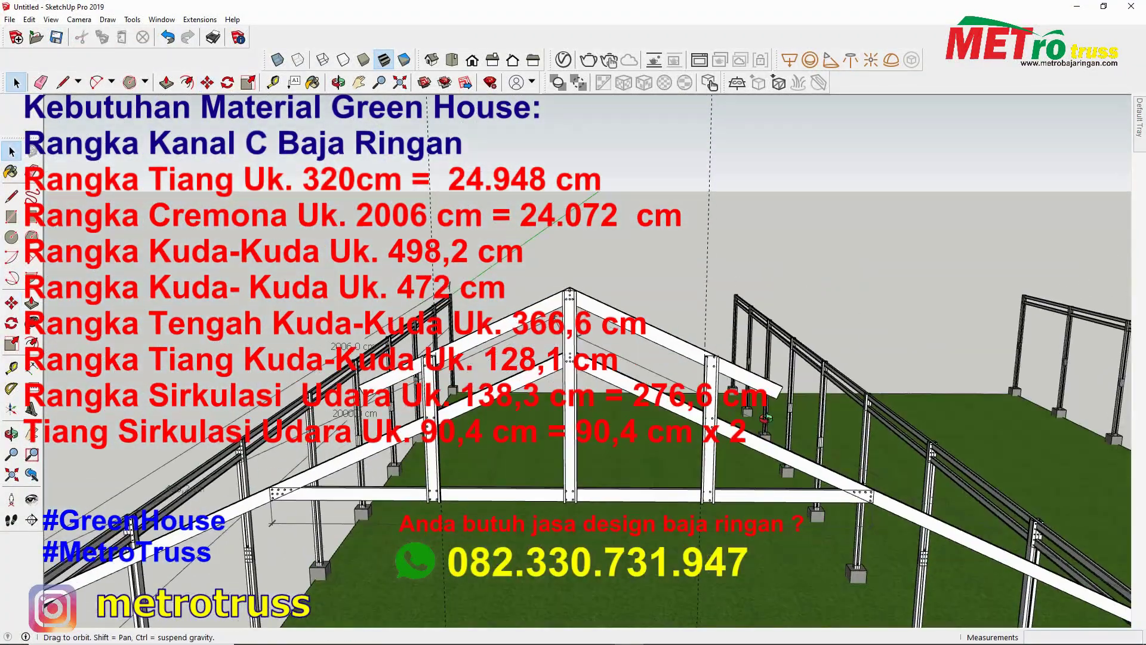
middle_click_drag(638, 513, 571, 506)
key("space")
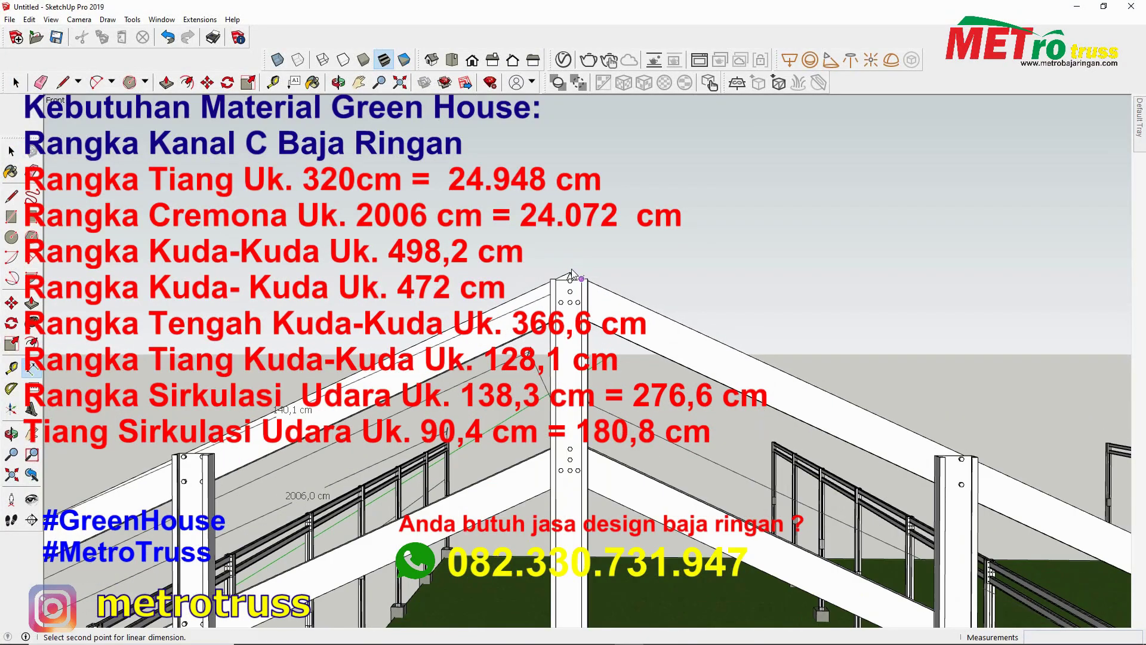
scroll(571, 507, "down", 3)
Dimension the centre post at 128 cm, then select the truss member at the post end
left_click(32, 368)
left_click(545, 456)
left_click(544, 258)
left_click(583, 358)
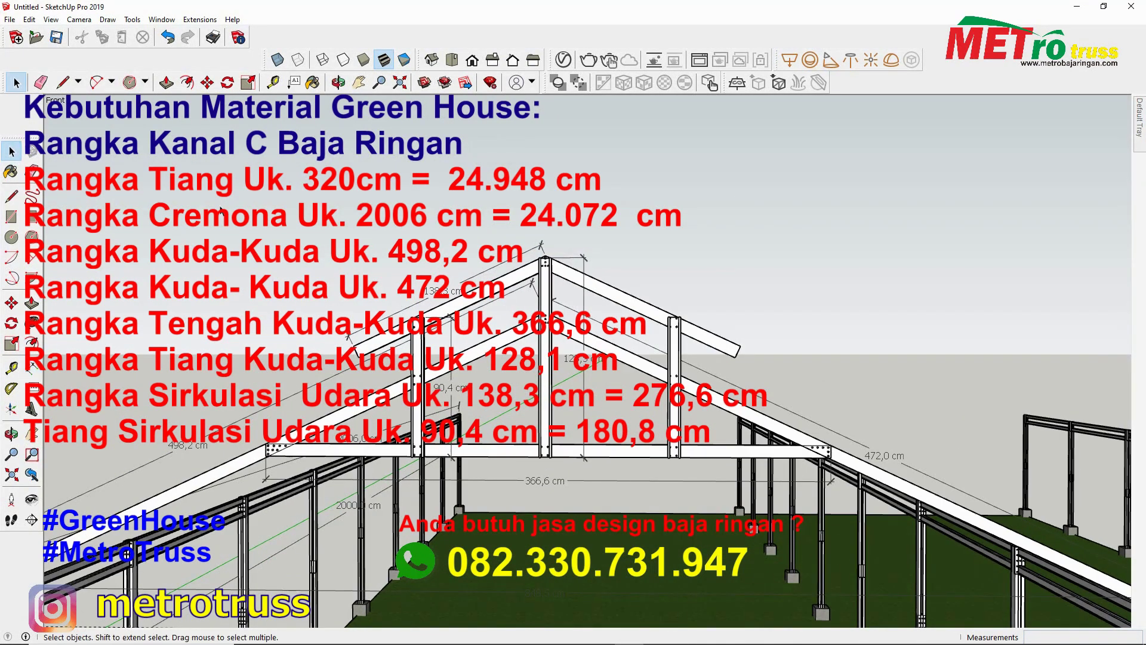
scroll(485, 228, "down", 2)
middle_click_drag(471, 233, 666, 351)
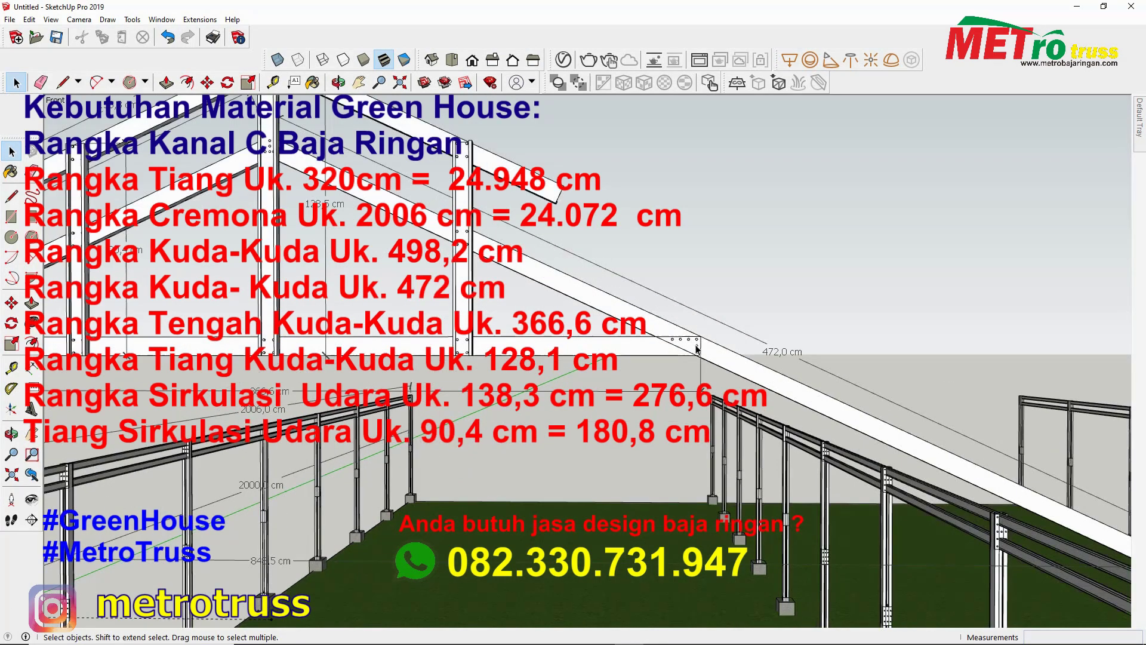
left_click(665, 351)
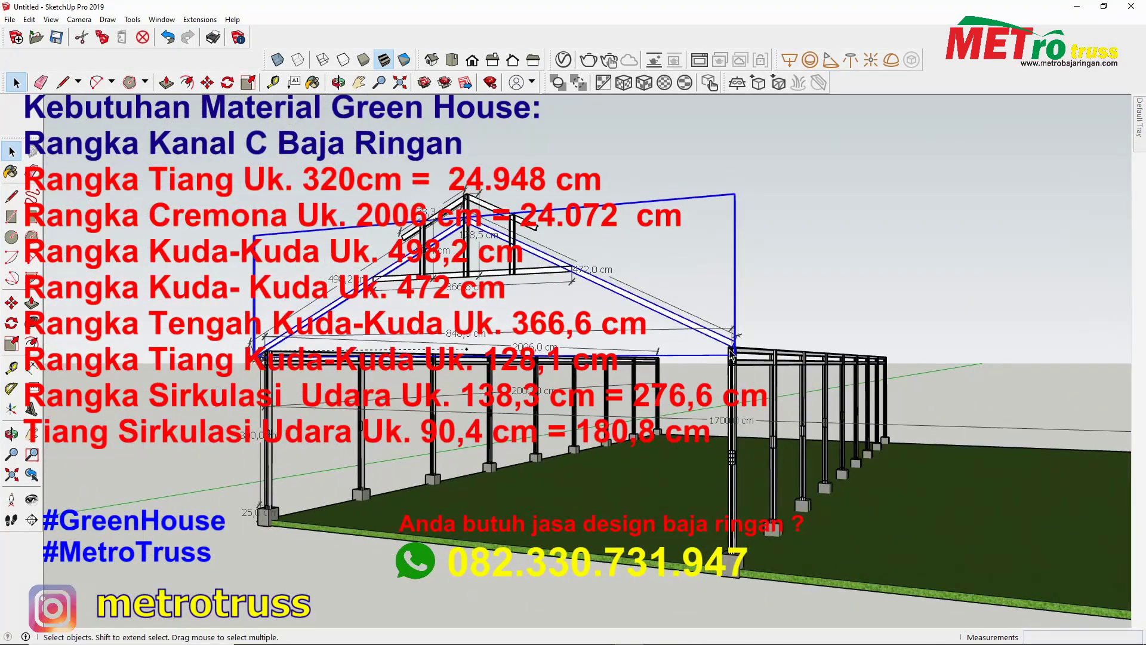
scroll(687, 341, "up", 3)
scroll(716, 322, "up", 3)
Ctrl-Move a copy of the rafter member to form an extra sloping member
key("m")
key("ctrl")
left_click(730, 310)
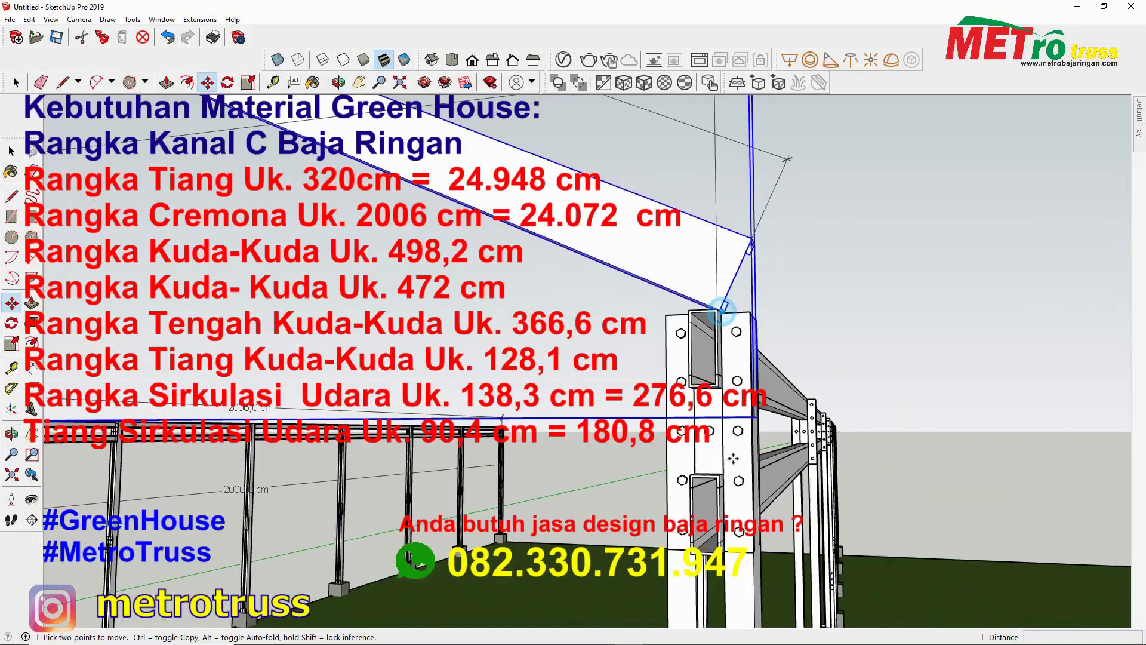
mouse_move(730, 310)
middle_mouse_down()
mouse_move(726, 559)
mouse_move(687, 251)
middle_mouse_up()
right_click(686, 248)
scroll(712, 515, "up", 3)
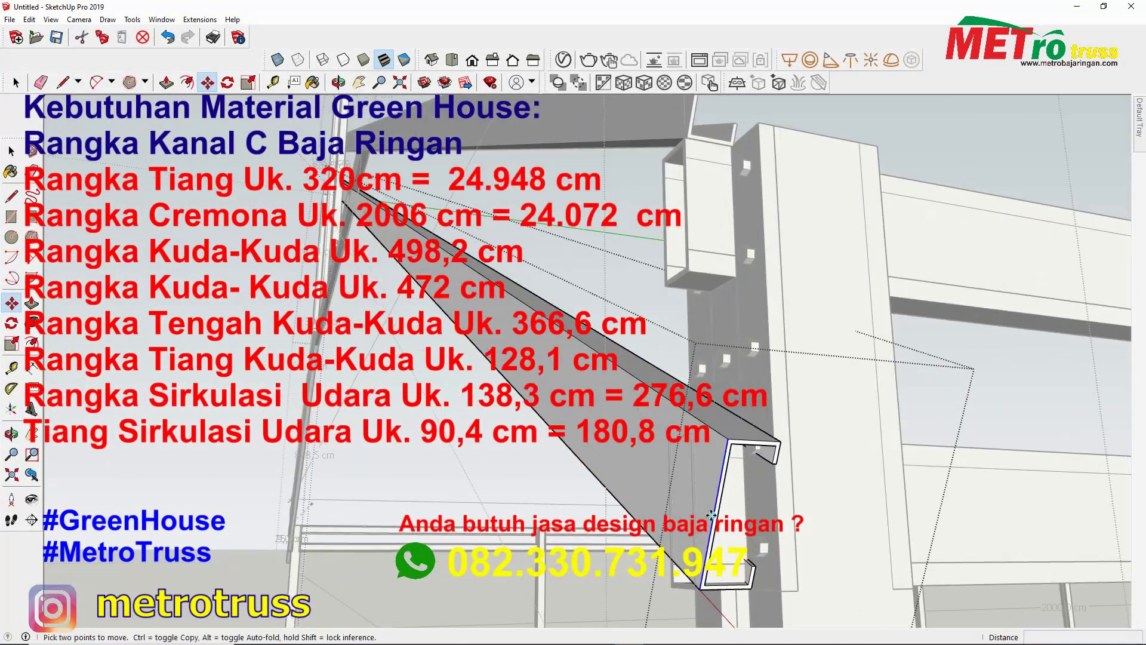
middle_click_drag(687, 481, 652, 567)
scroll(673, 524, "up", 3)
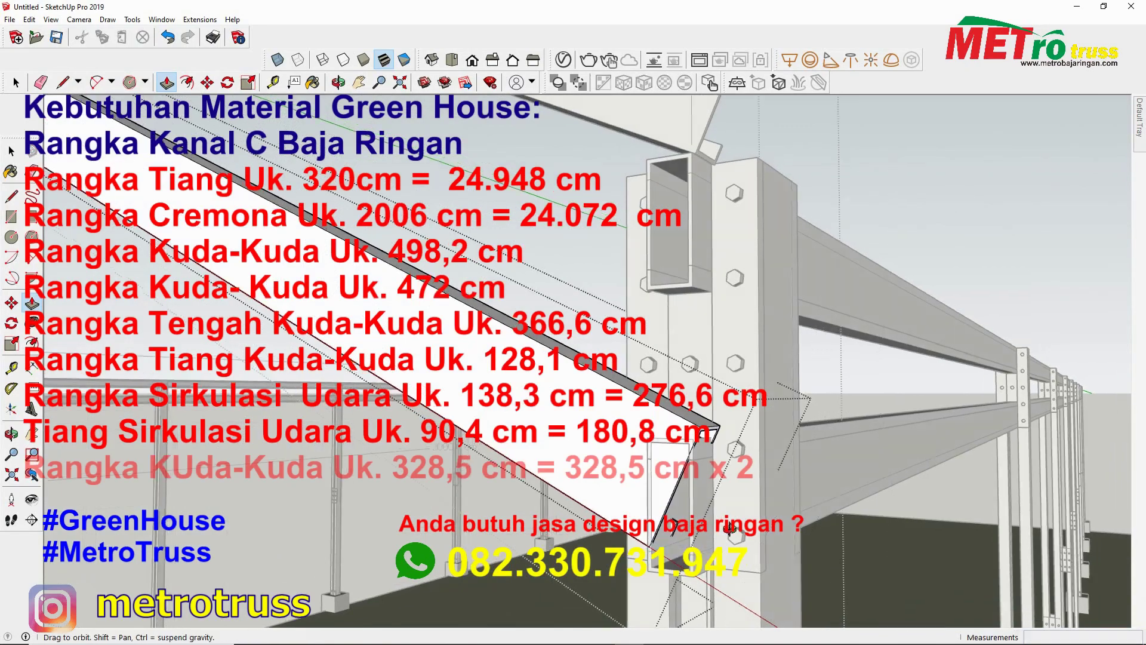
key("m")
scroll(638, 533, "up", 2)
scroll(638, 533, "down", 3)
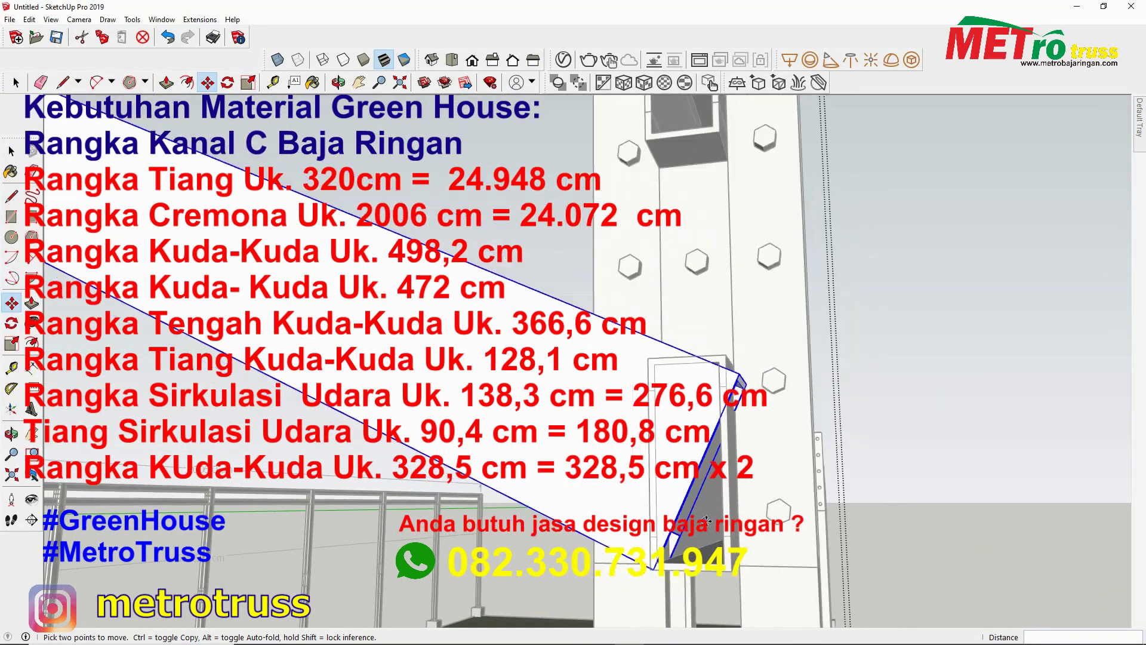
scroll(638, 533, "down", 3)
scroll(638, 533, "down", 3)
left_click(16, 83)
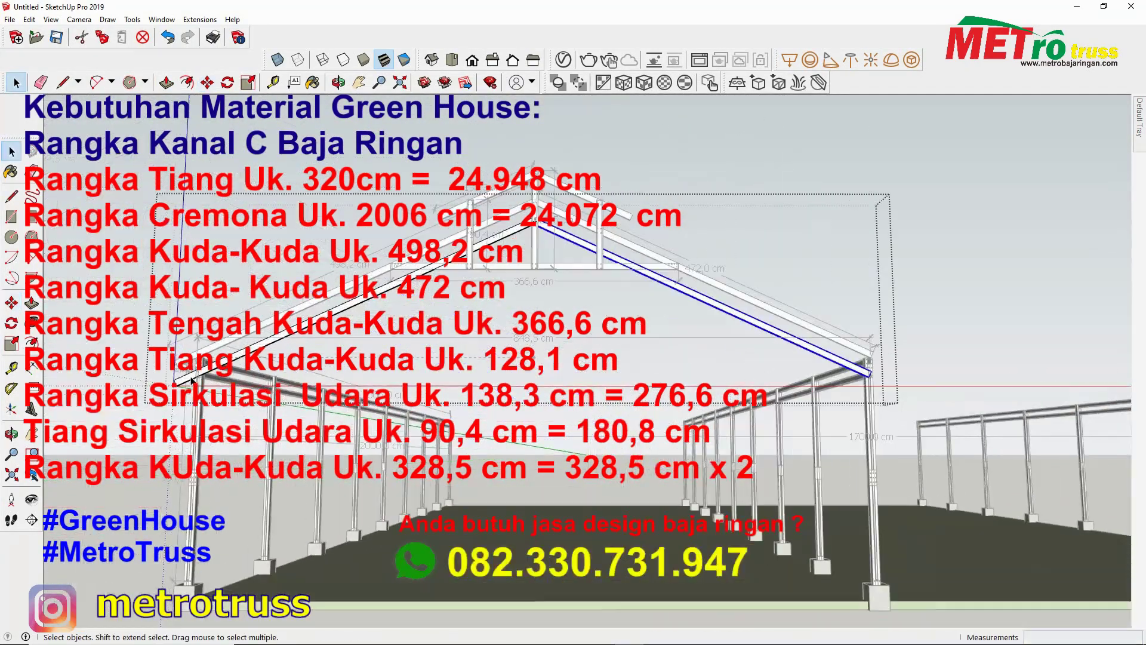
Edit the copied member's group and push/pull one end down toward the outer post
middle_click_drag(382, 388, 420, 434)
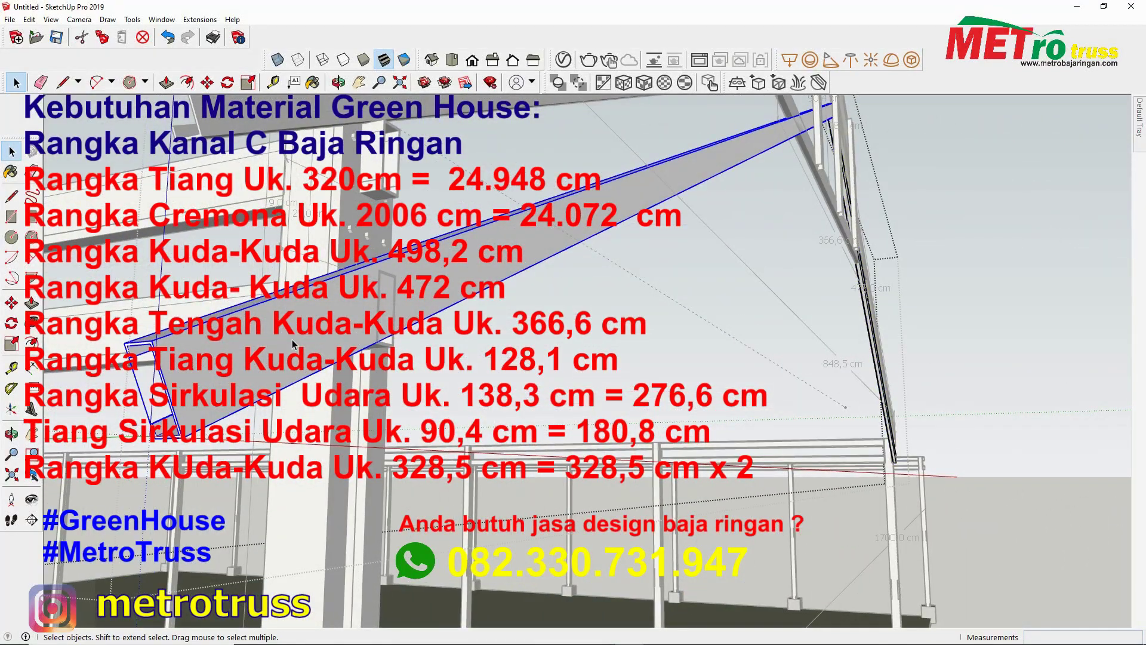
right_click(221, 474)
left_click(251, 604)
key("p")
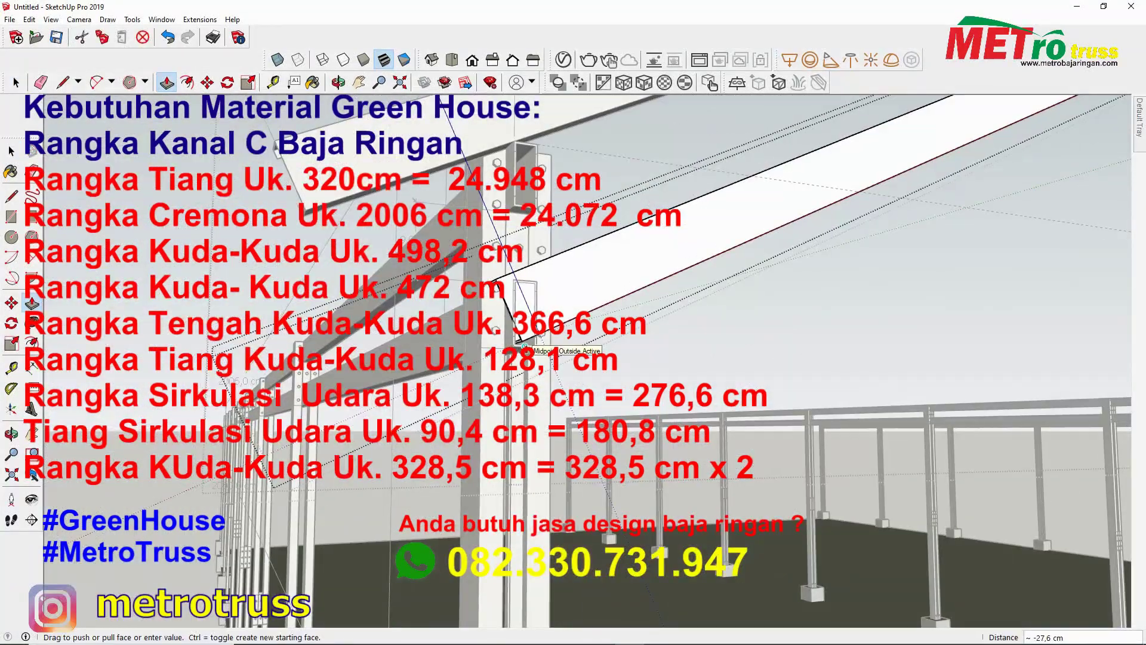
scroll(506, 346, "down", 2)
scroll(597, 299, "down", 2)
scroll(686, 257, "down", 2)
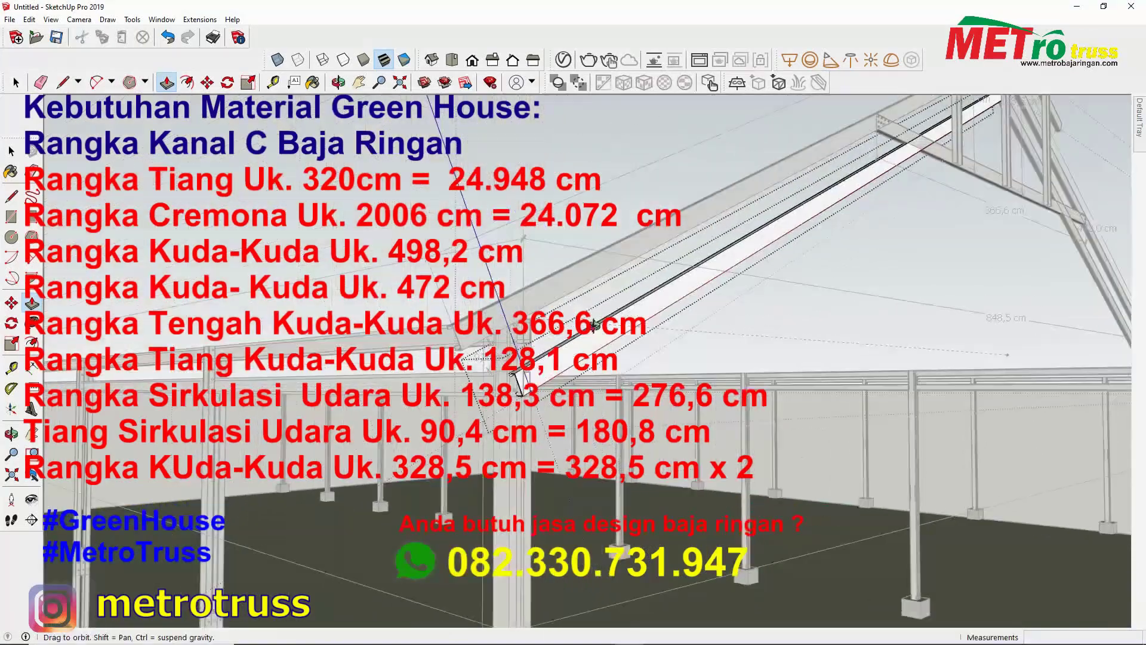
scroll(745, 233, "down", 1)
key("space")
Push/pull the other side's member end to length, giving 328,5 cm members
scroll(745, 233, "up", 5)
scroll(597, 233, "up", 2)
scroll(507, 230, "up", 2)
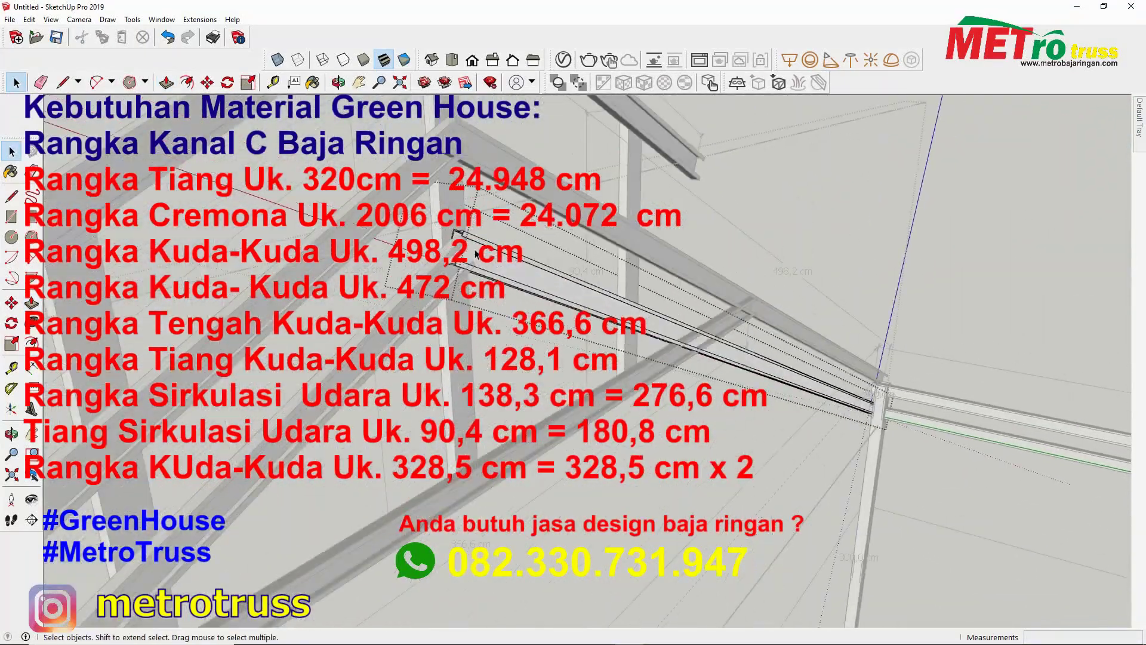
key("p")
scroll(738, 357, "down", 2)
scroll(657, 322, "down", 2)
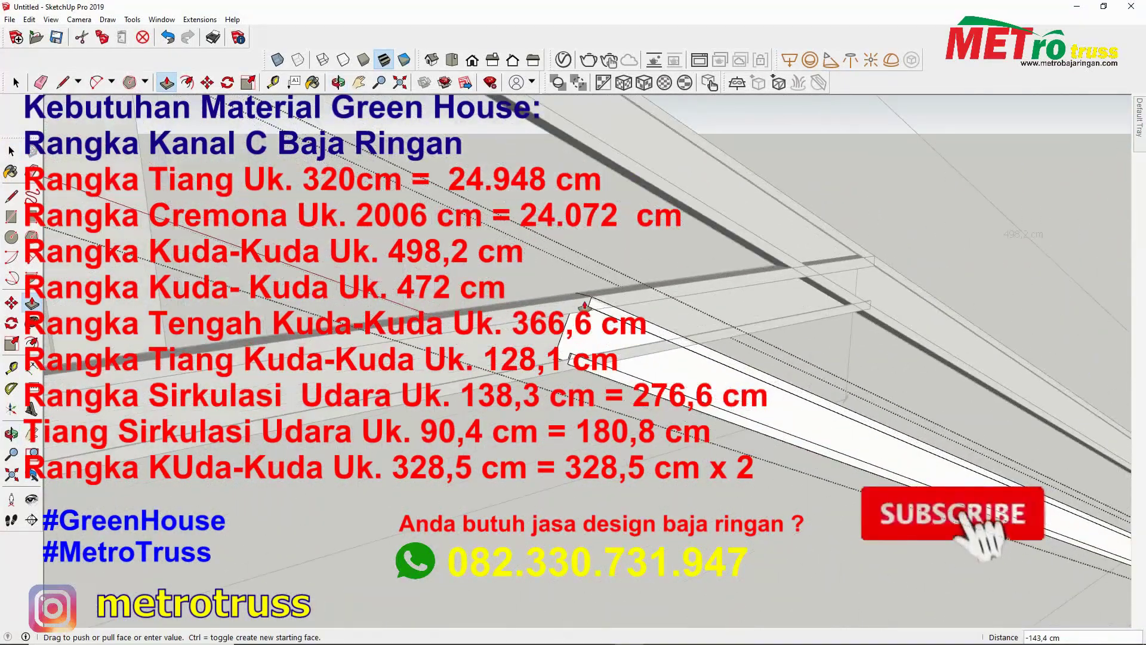
scroll(579, 286, "down", 2)
key("space")
scroll(483, 292, "up", 3)
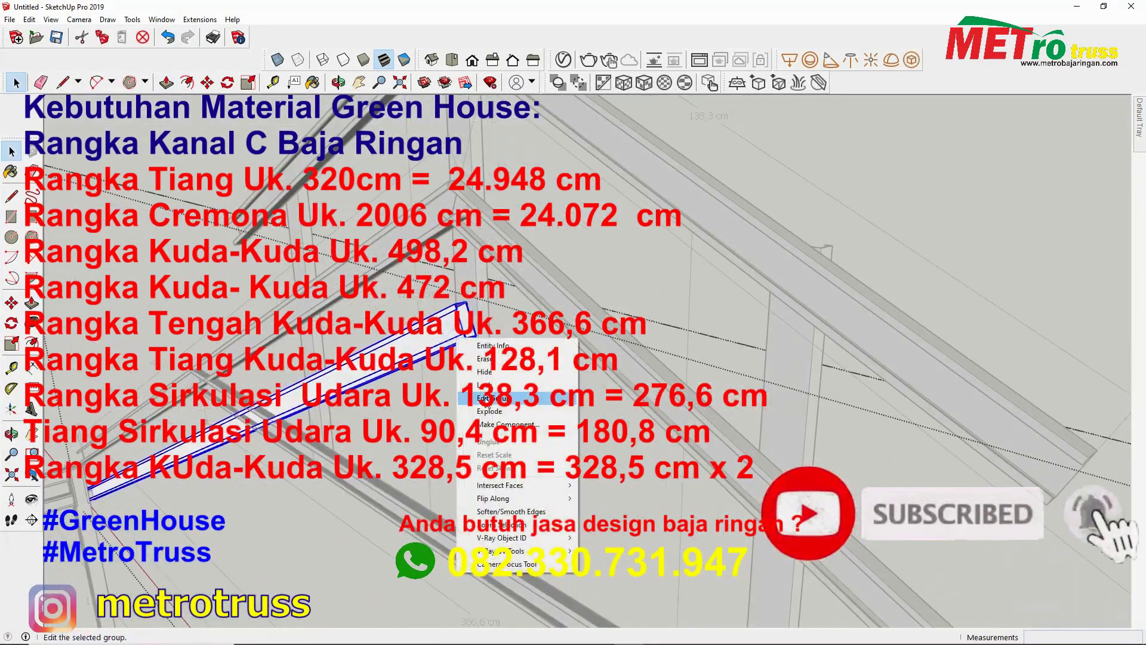
left_click(487, 399)
middle_click_drag(488, 403, 1141, 370)
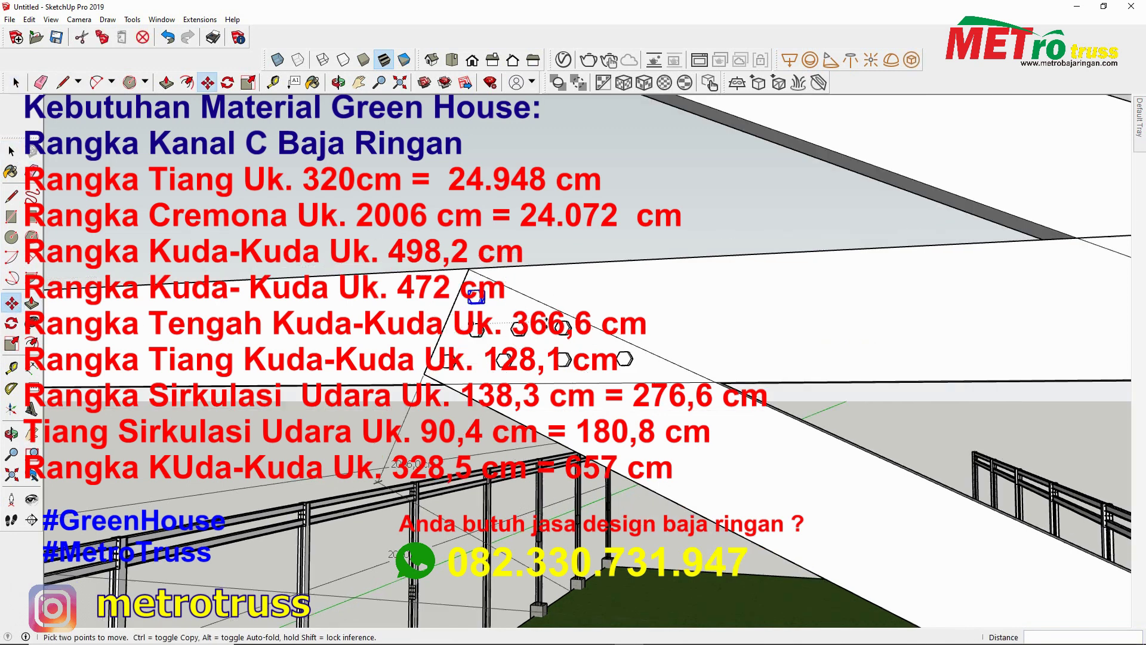
Push the vertical C-channel's end face in to fit the gusset plate (34,2 cm)
right_click(444, 367)
middle_click_drag(445, 368, 740, 379)
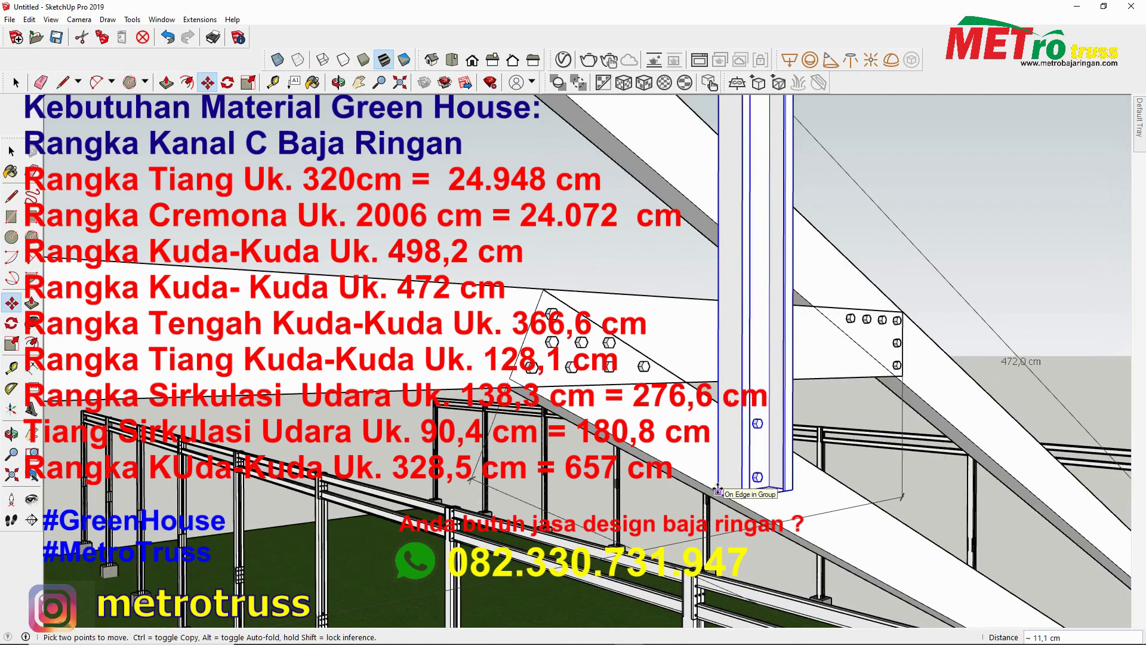
middle_click_drag(719, 489, 629, 490)
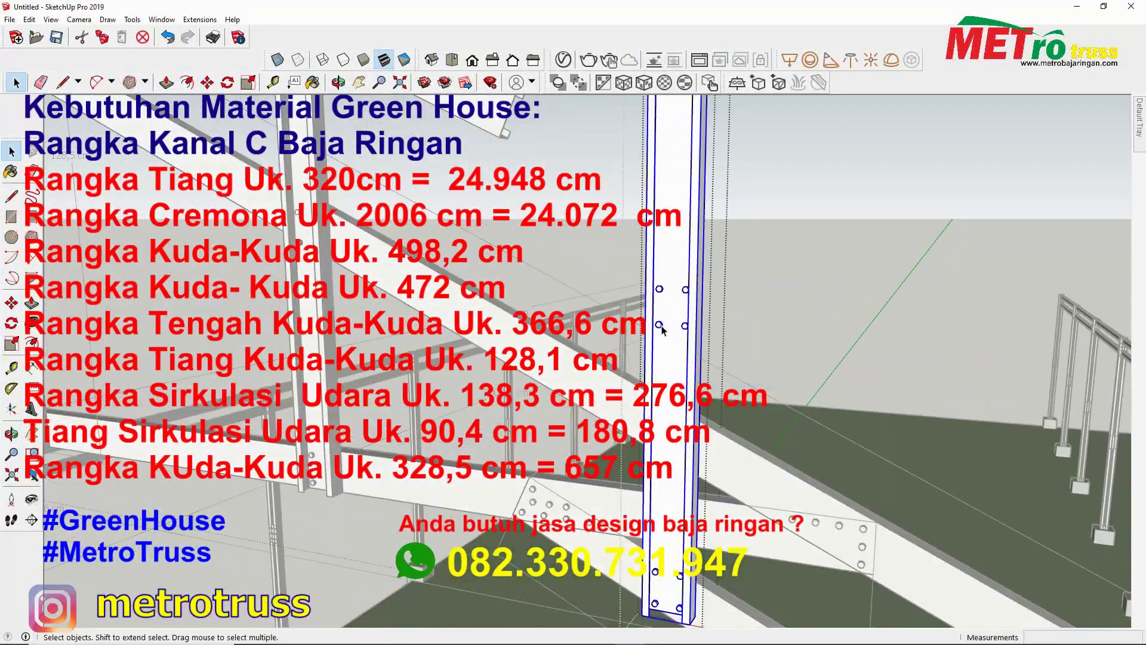
middle_click_drag(710, 369, 679, 505)
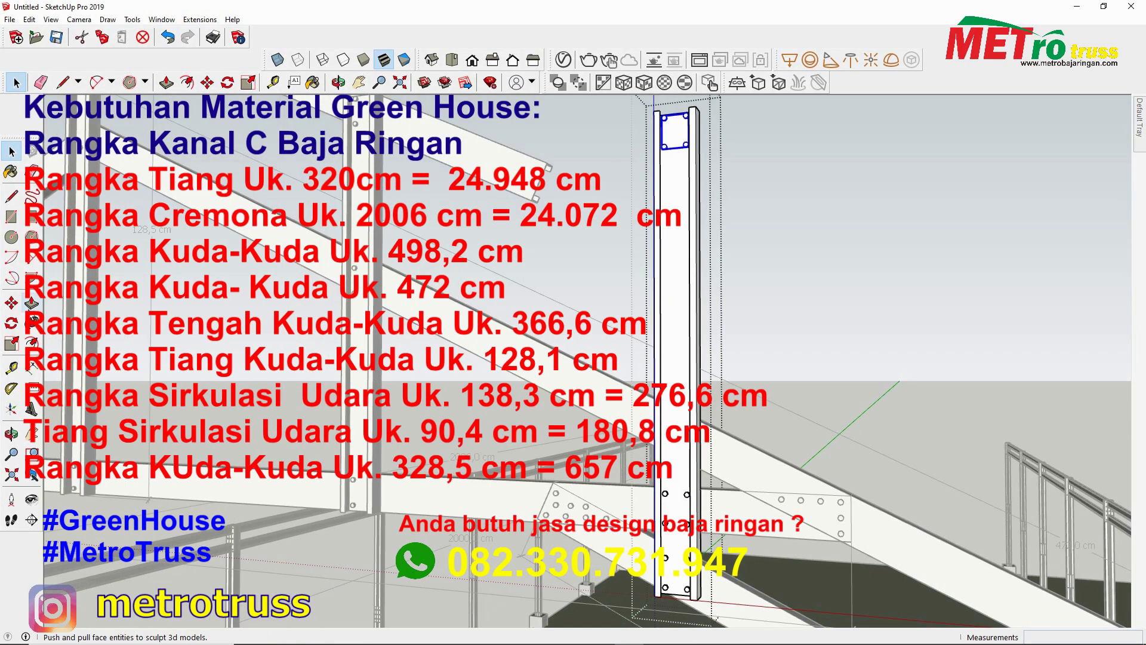
mouse_move(666, 557)
middle_mouse_down()
mouse_move(520, 497)
mouse_move(532, 469)
middle_mouse_up()
key("p")
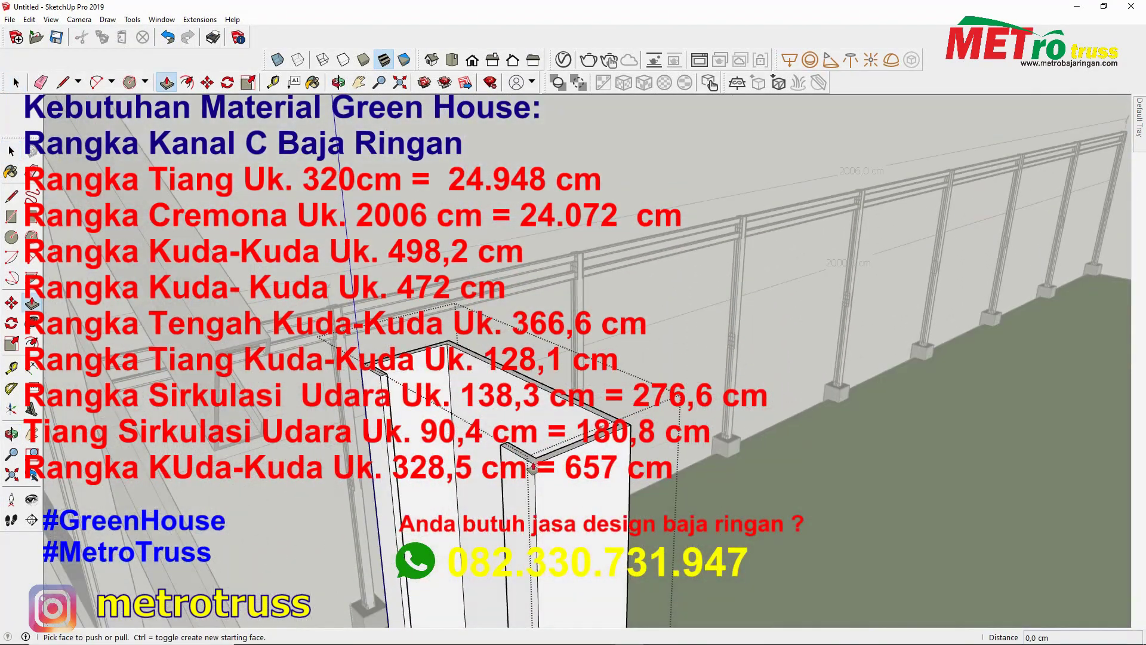
scroll(710, 367, "down", 5)
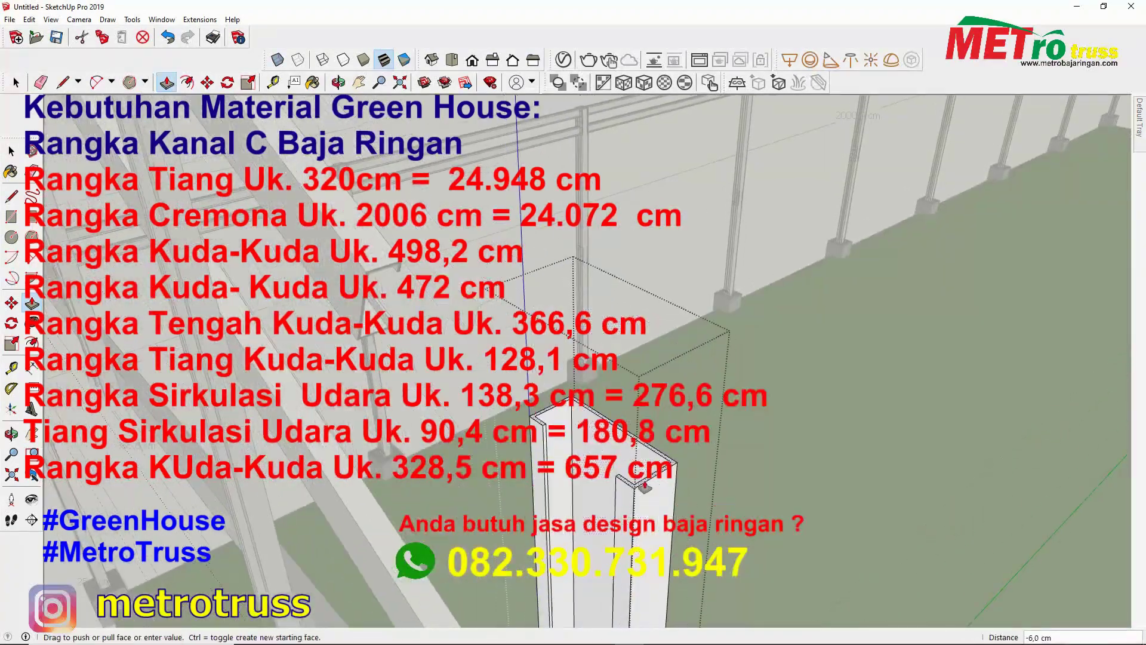
scroll(713, 363, "up", 5)
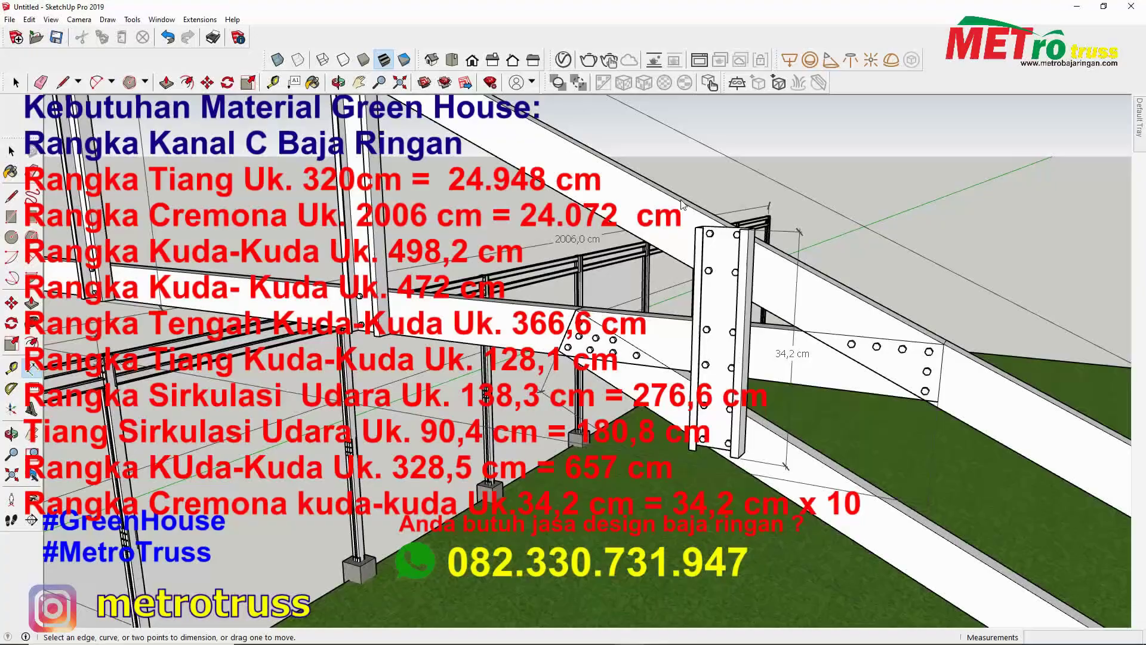
Ctrl-Move copies of the short vertical strut along the sloping rafter
scroll(682, 214, "down", 3)
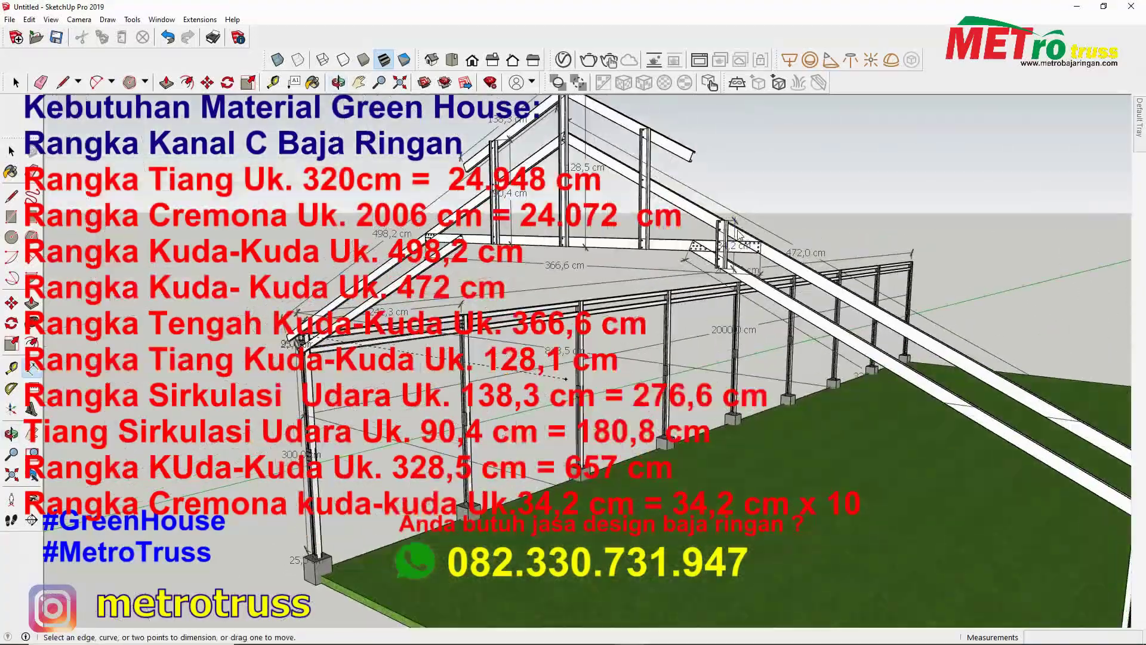
key("m")
scroll(681, 250, "down", 2)
scroll(679, 286, "down", 3)
left_click(679, 288)
key("ctrl")
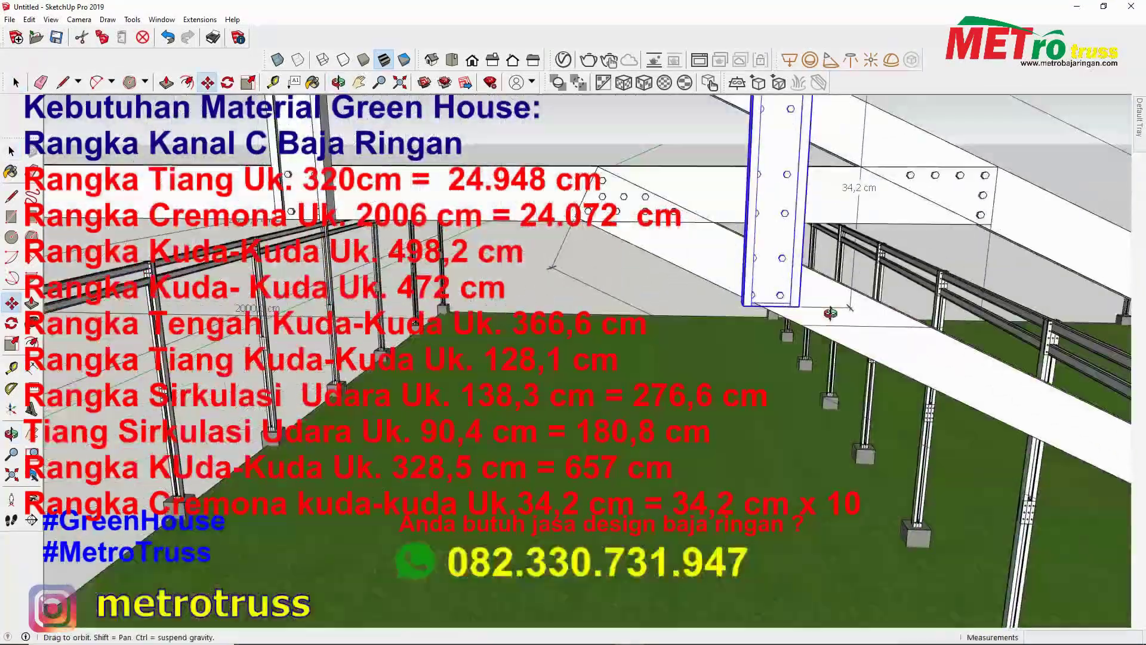
scroll(776, 334, "down", 5)
scroll(840, 363, "up", 3)
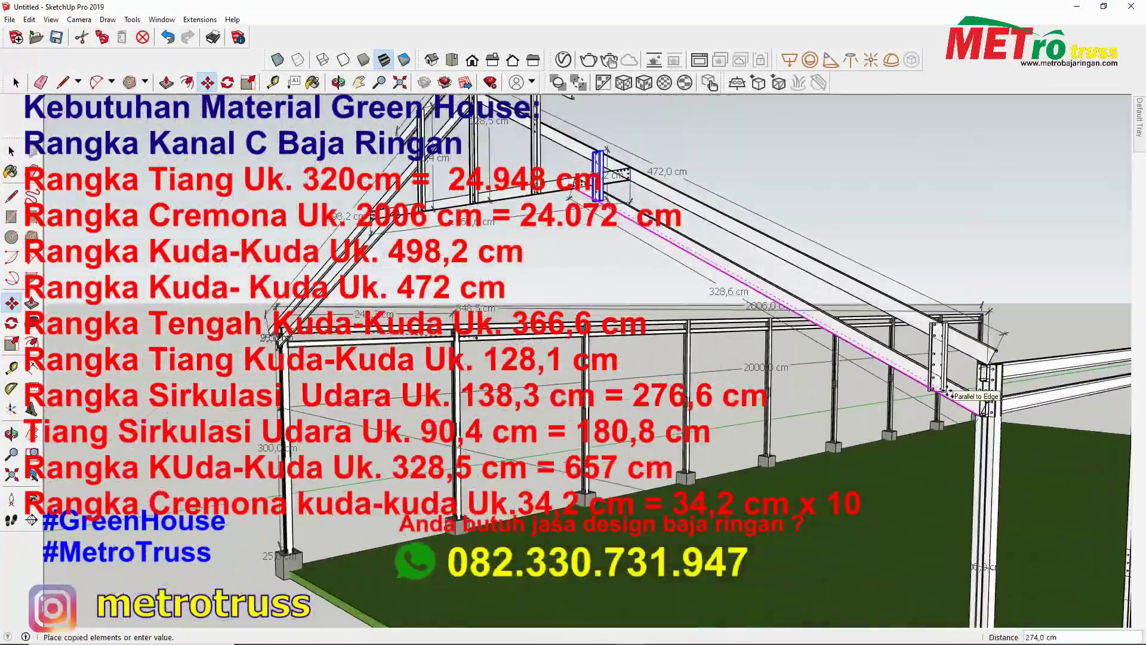
scroll(932, 388, "up", 3)
left_click(961, 403)
scroll(898, 363, "down", 2)
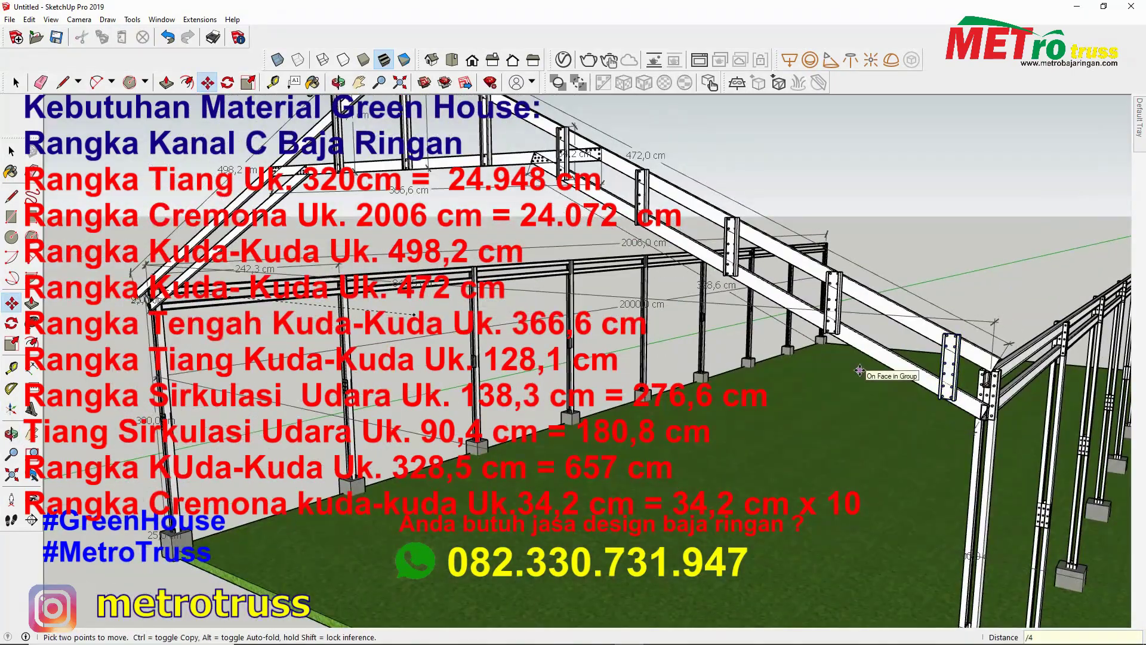
Orbit around the truss to check the repeated struts on both rafters
mouse_move(438, 297)
middle_mouse_down()
mouse_move(692, 284)
mouse_move(793, 310)
middle_mouse_up()
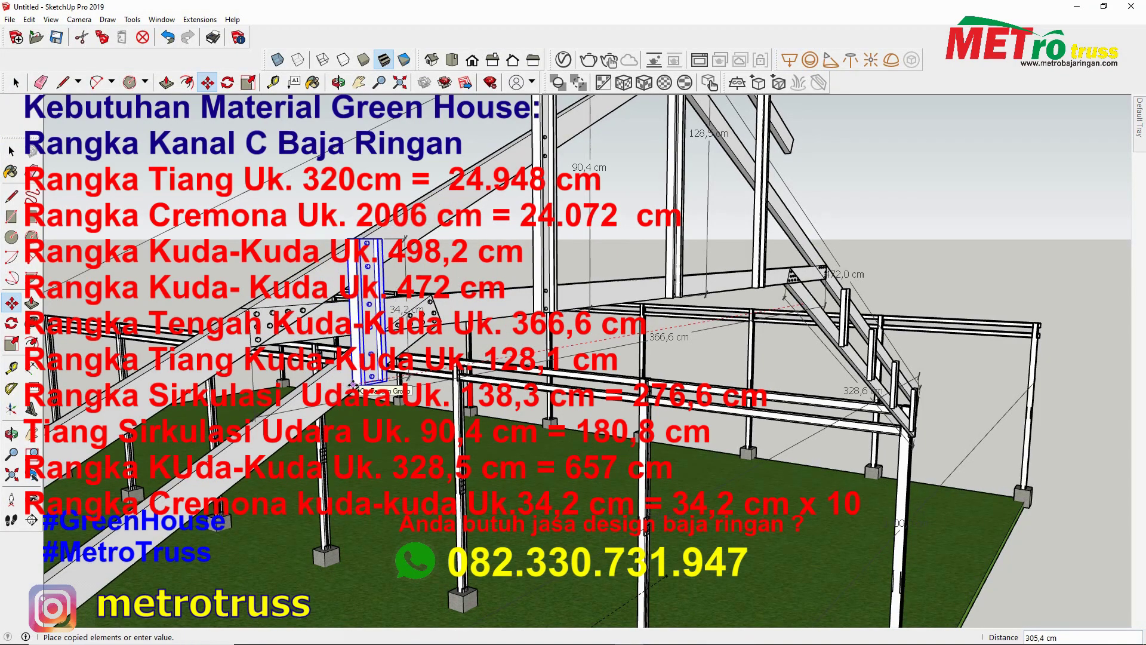
mouse_move(539, 412)
middle_mouse_down()
mouse_move(292, 302)
mouse_move(723, 443)
middle_mouse_up()
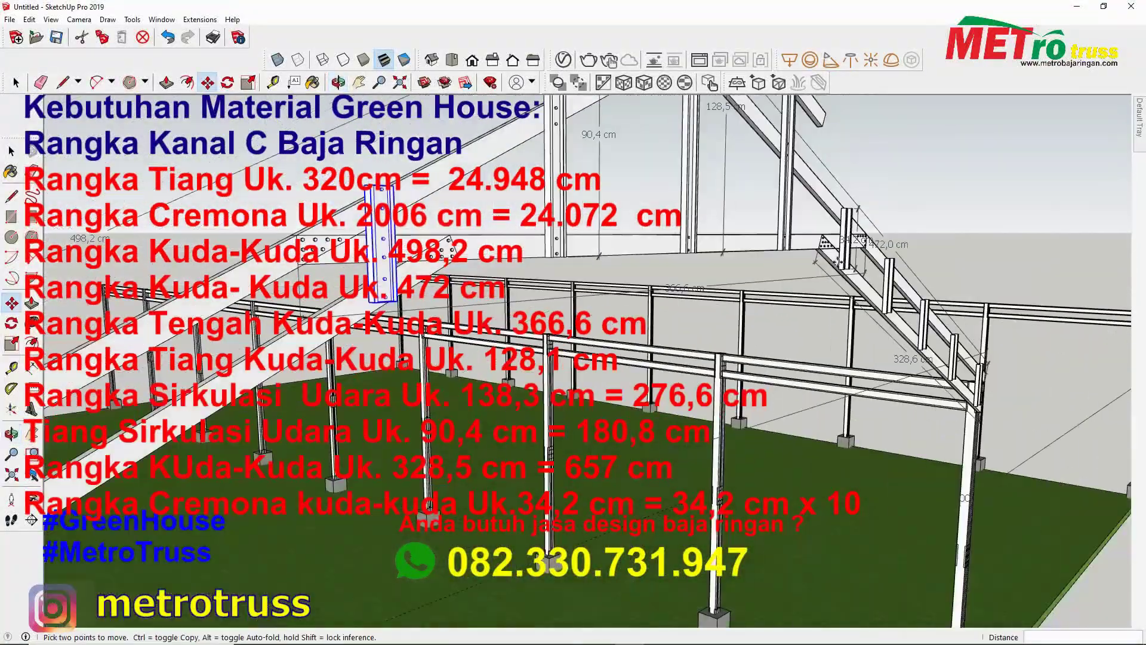
middle_click_drag(710, 326, 720, 209)
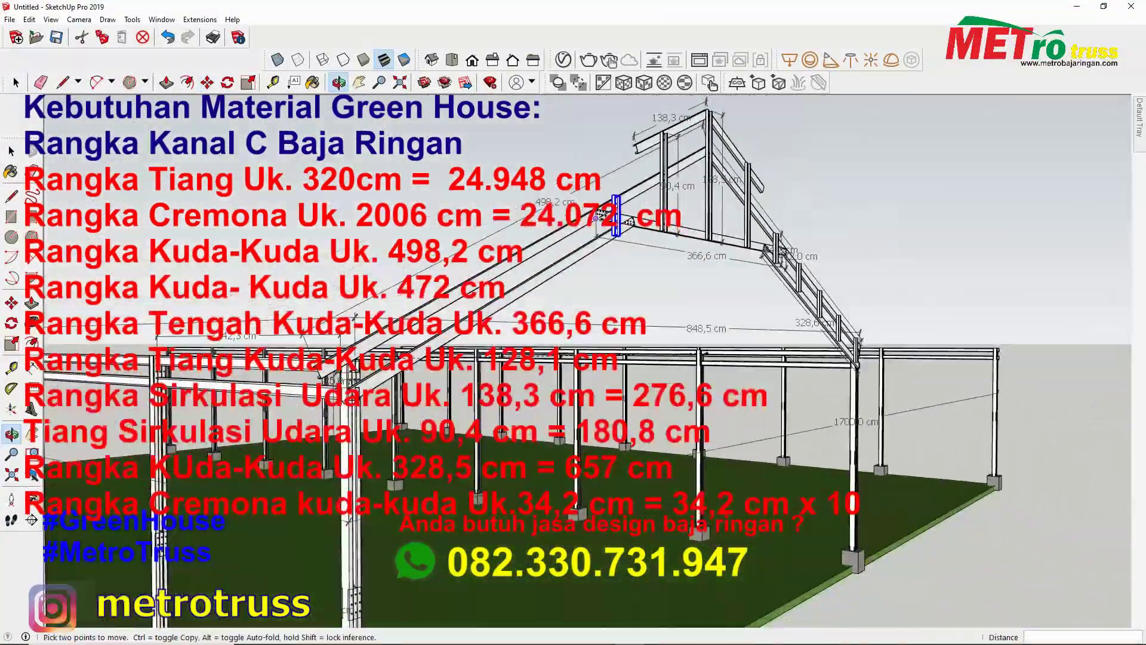
scroll(719, 209, "up", 2)
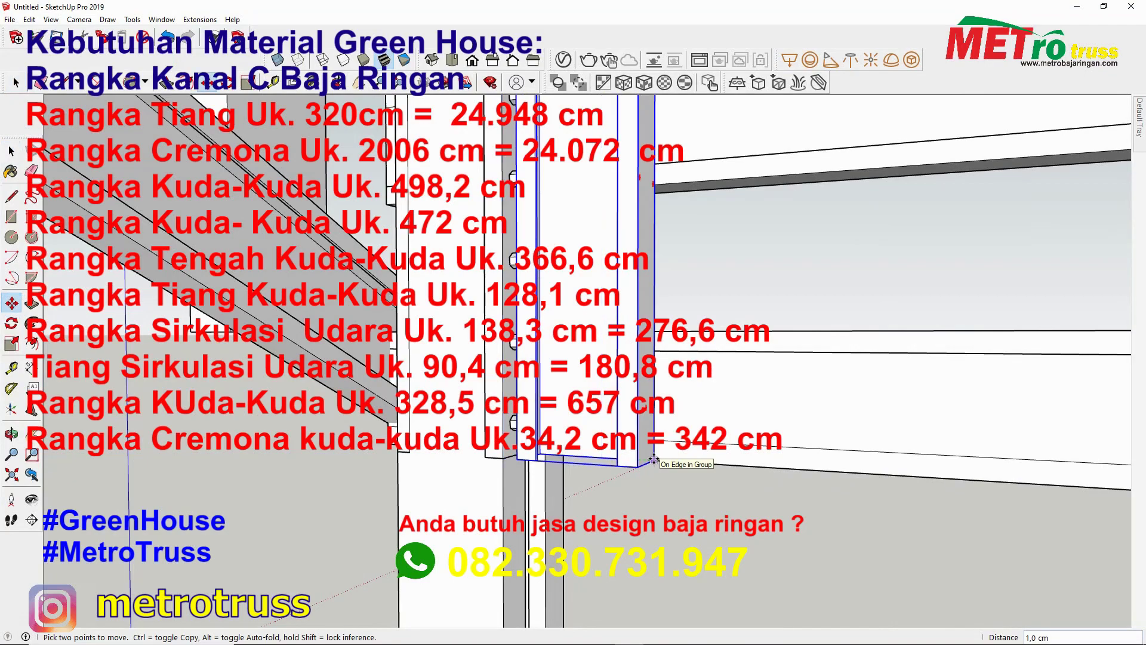
Ctrl-Move a copy of the bracket plate from the post
scroll(716, 499, "down", 5)
scroll(755, 497, "up", 3)
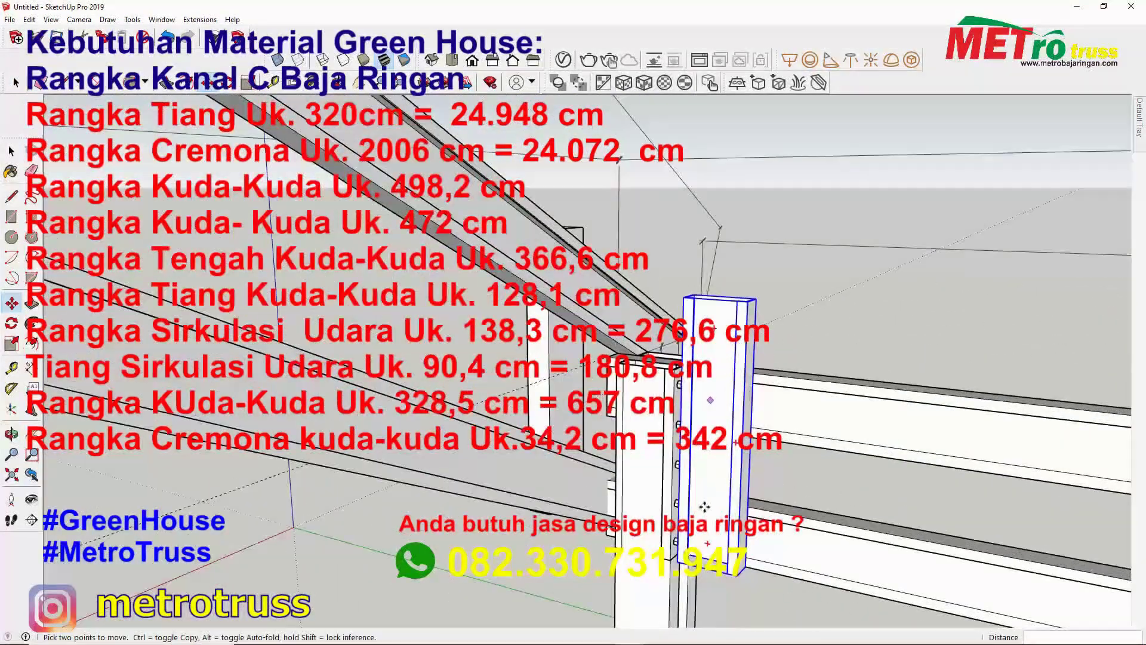
scroll(756, 497, "up", 2)
key("space")
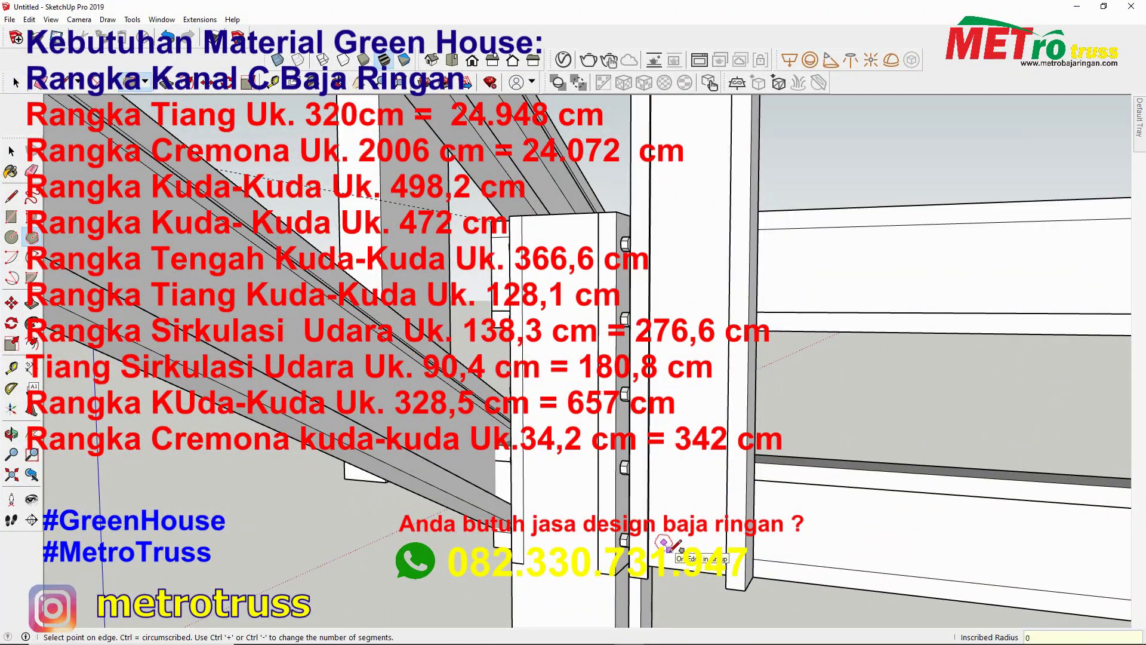
scroll(664, 543, "up", 2)
left_click(651, 531)
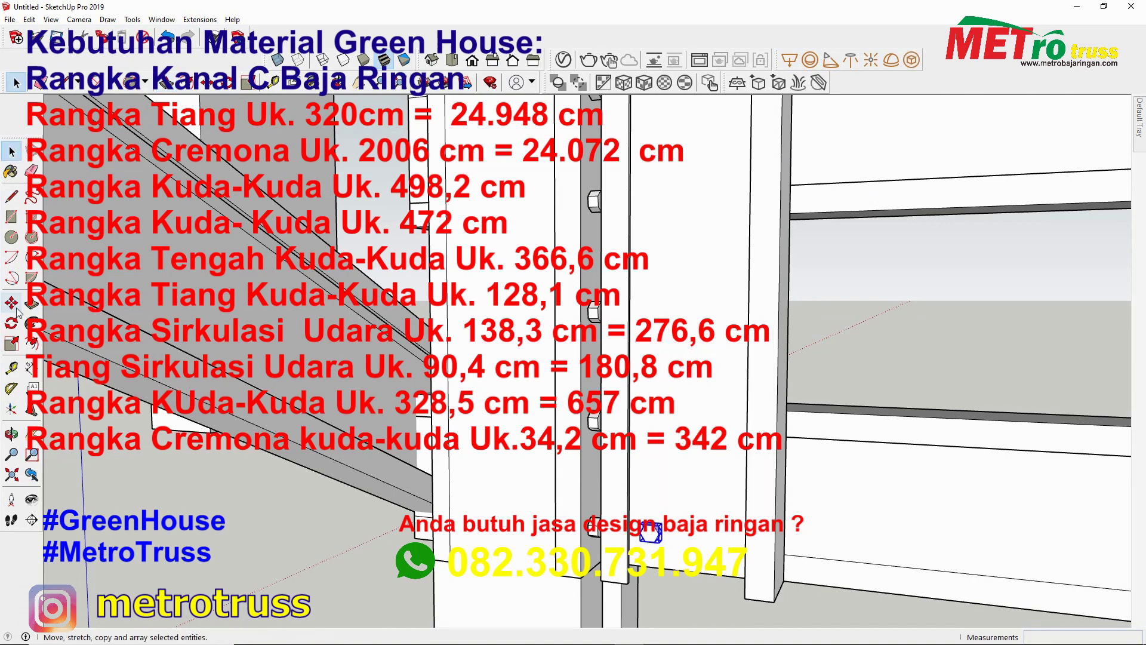
key("m")
key("ctrl")
left_click(657, 548)
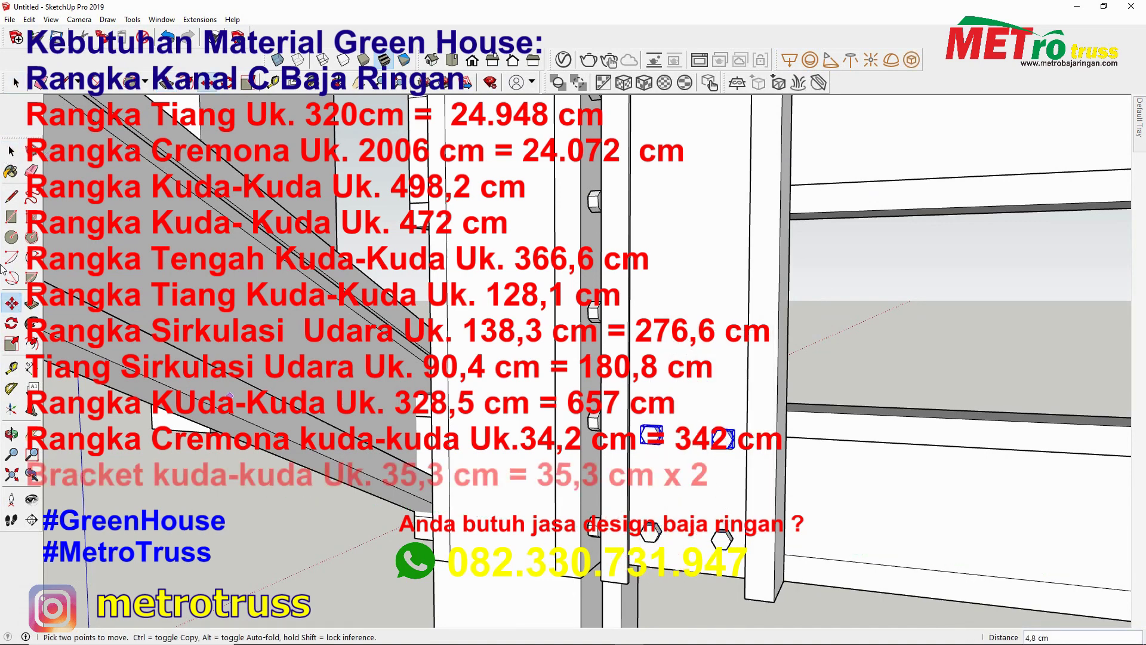
right_click(719, 284)
middle_click_drag(719, 284, 720, 220)
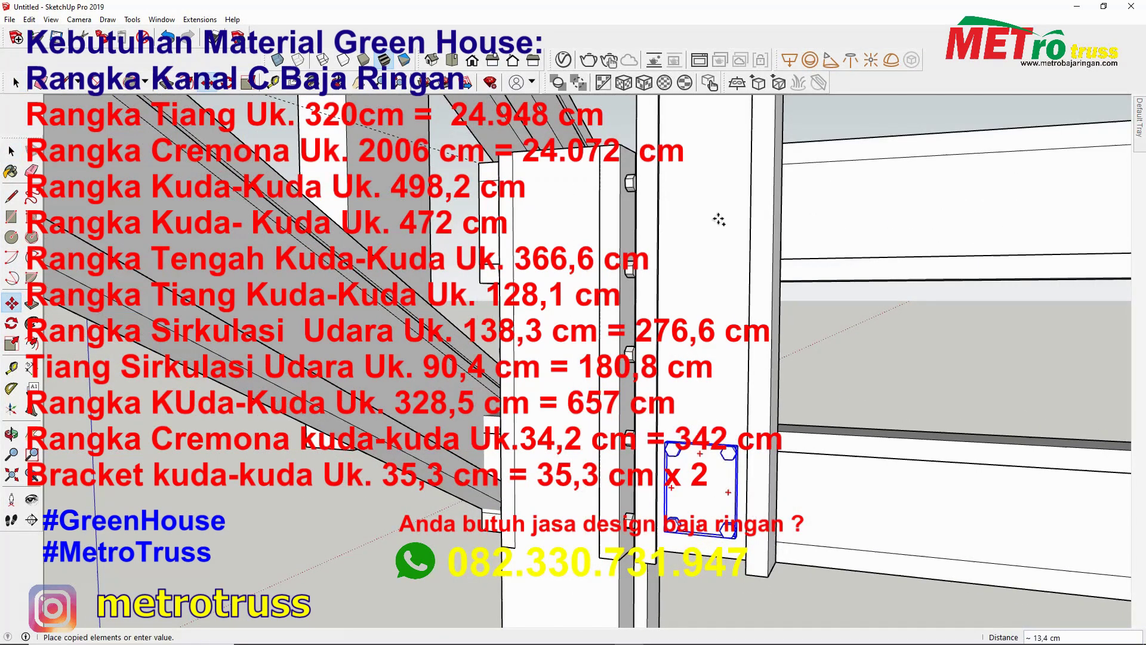
Settle the copied bracket on the post and zoom extents to show the whole frame
mouse_move(22, 125)
middle_mouse_down()
mouse_move(553, 281)
mouse_move(750, 395)
middle_mouse_up()
middle_click_drag(649, 458, 765, 397)
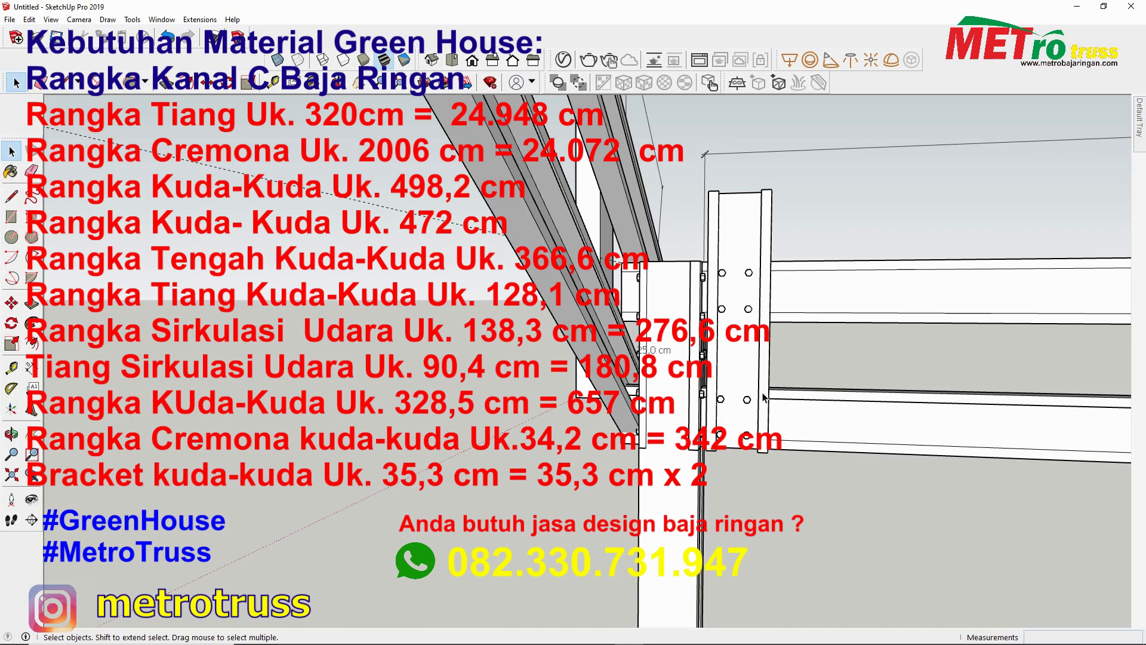
middle_click_drag(765, 397, 15, 126)
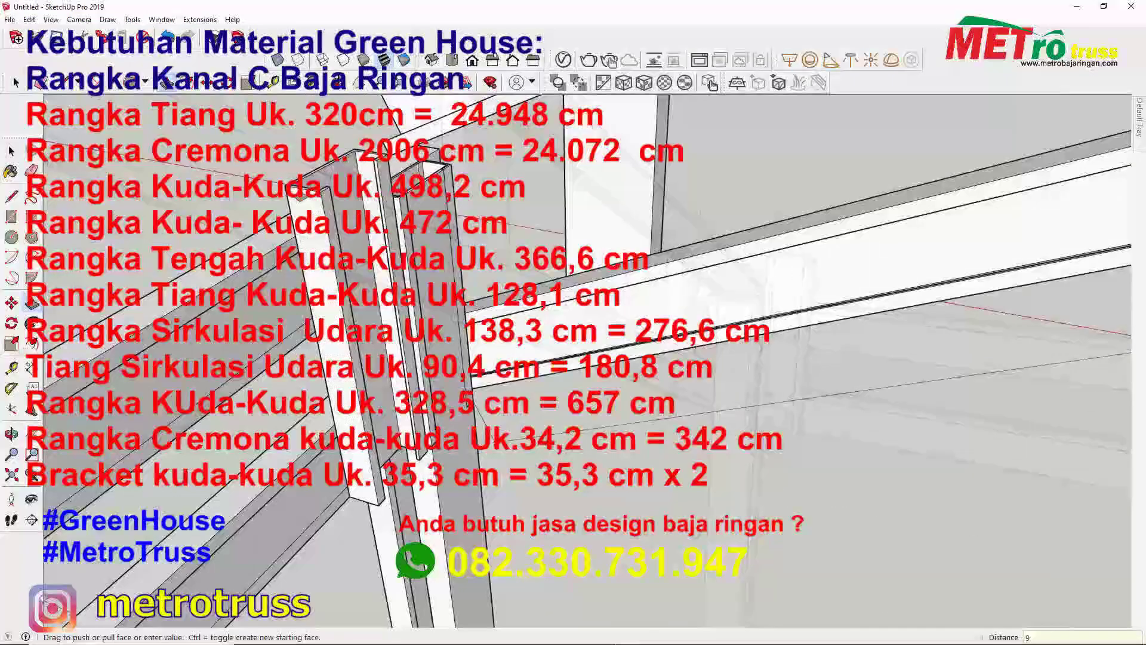
key("p")
scroll(297, 428, "up", 3)
key("m")
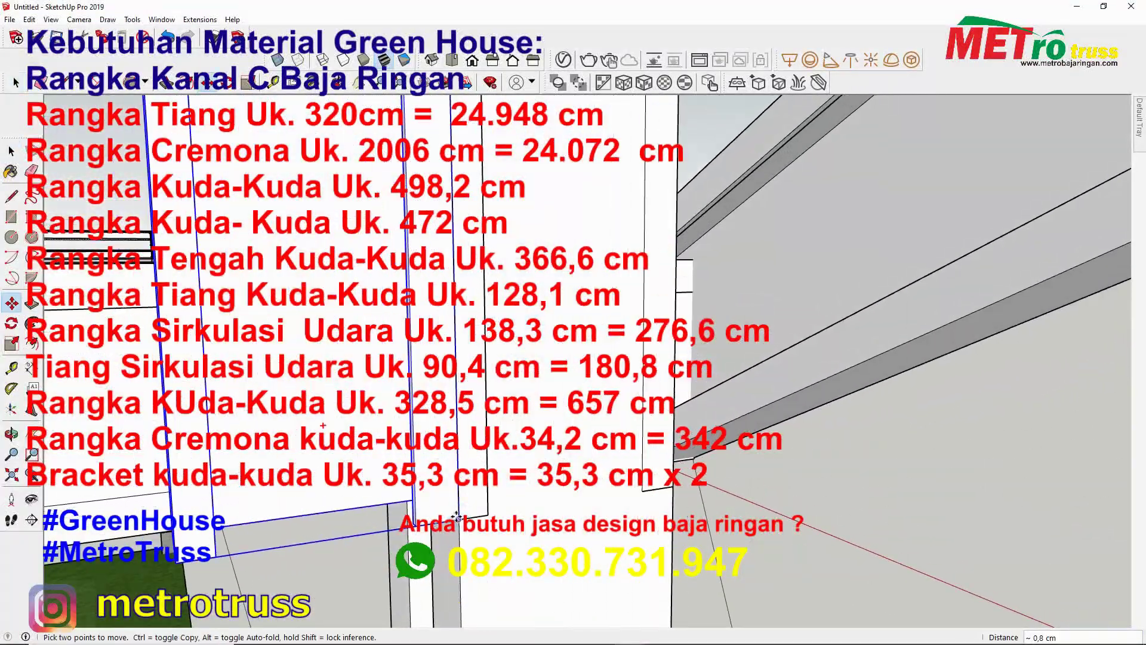
middle_click_drag(296, 428, 209, 388)
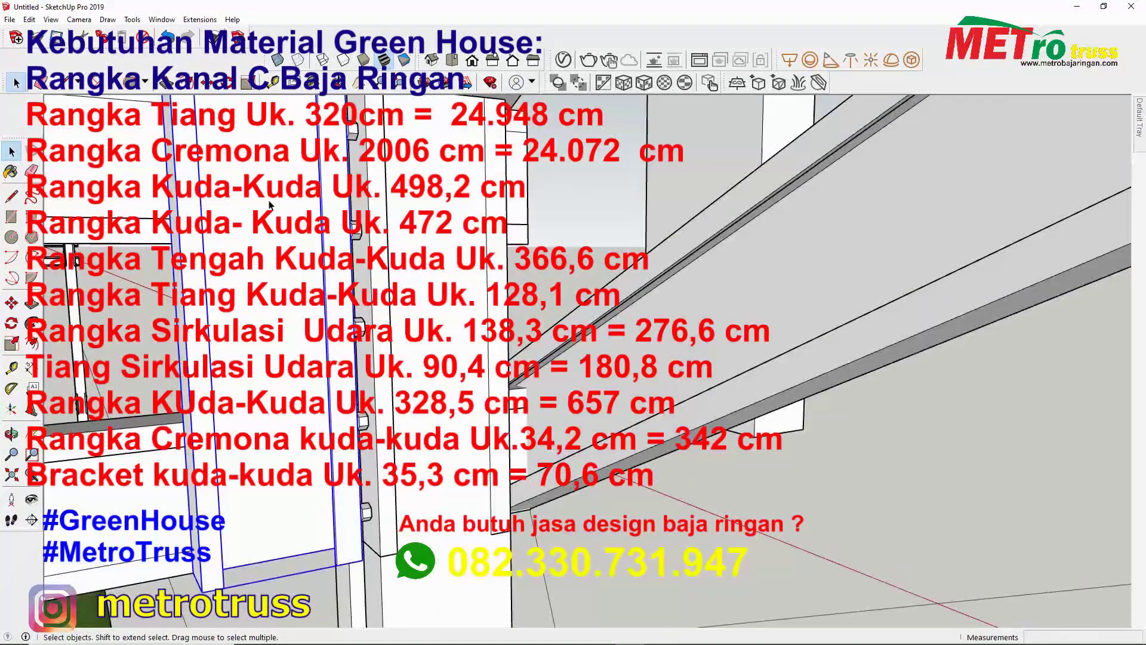
key("space")
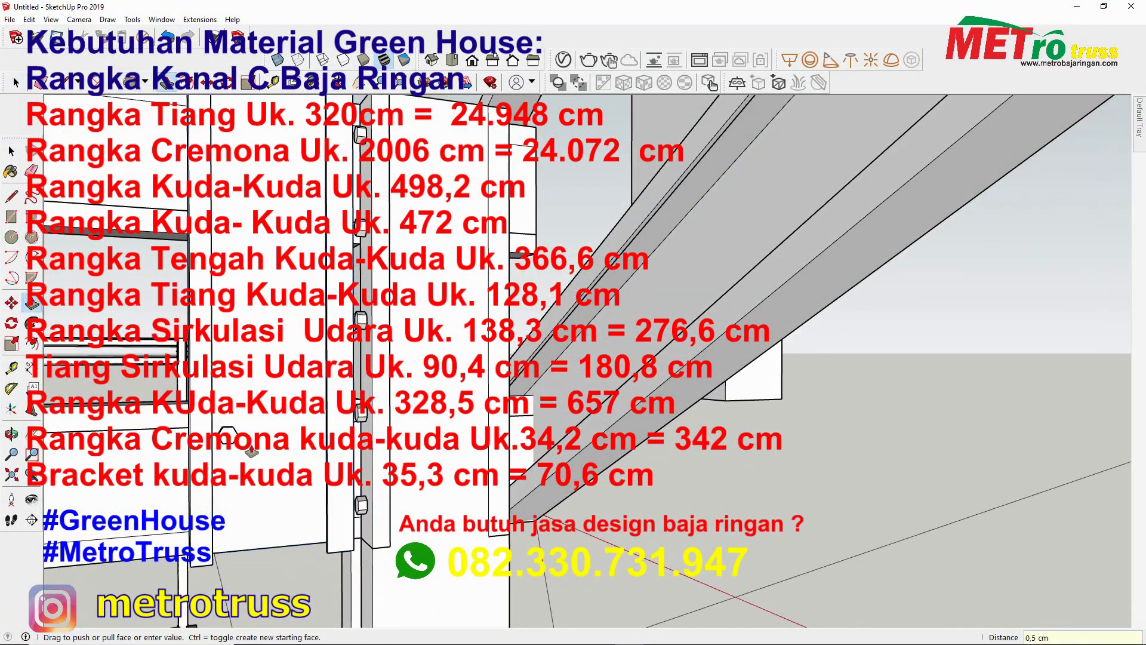
key("space")
key("m")
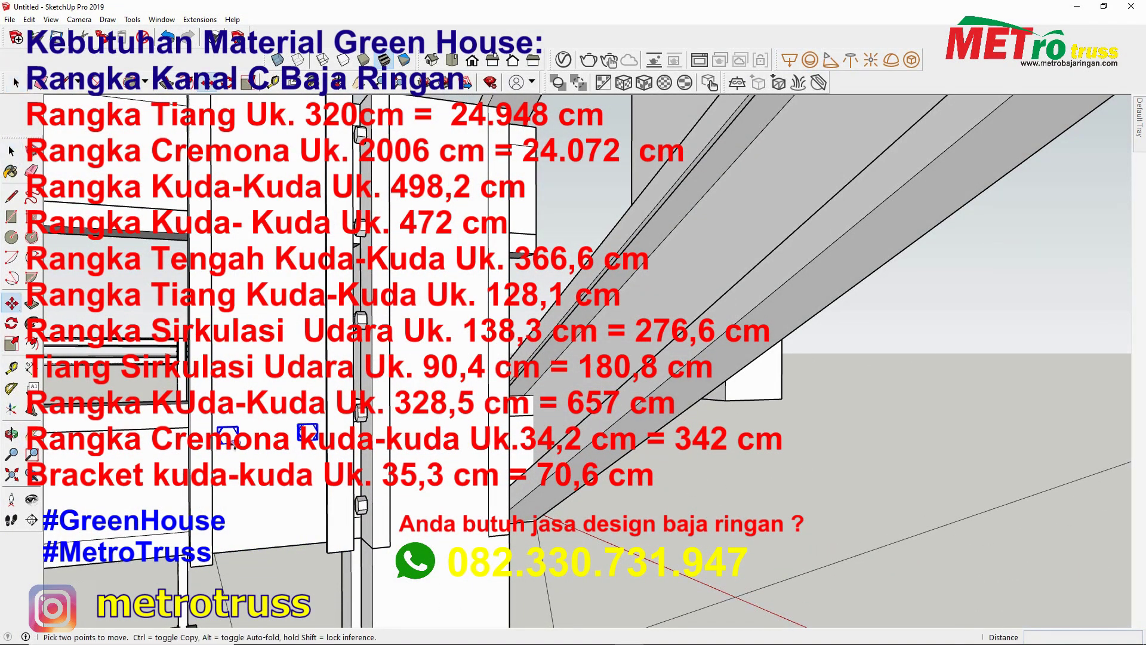
middle_click_drag(310, 445, 219, 381)
key("m")
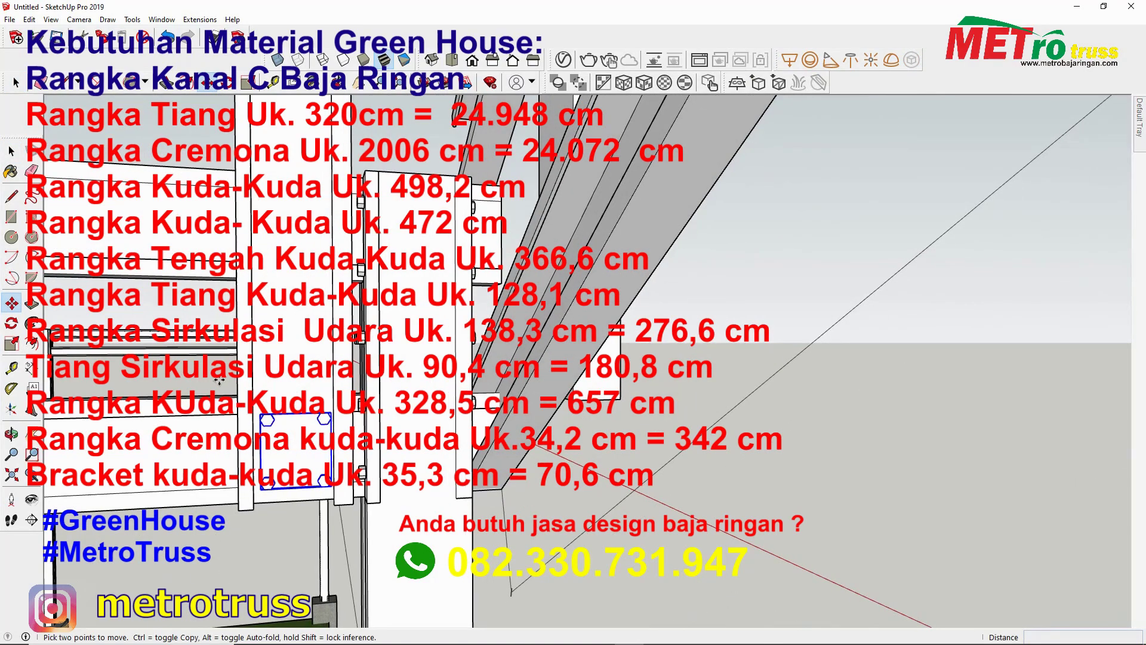
key("space")
middle_click_drag(322, 190, 517, 308)
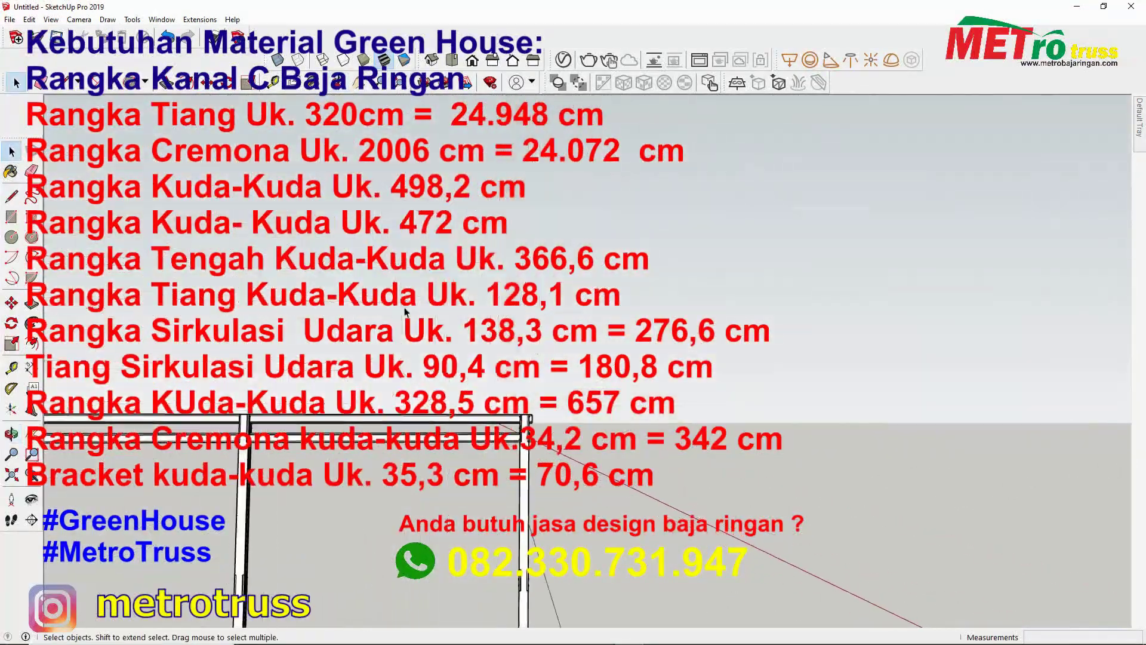
key("shift+z")
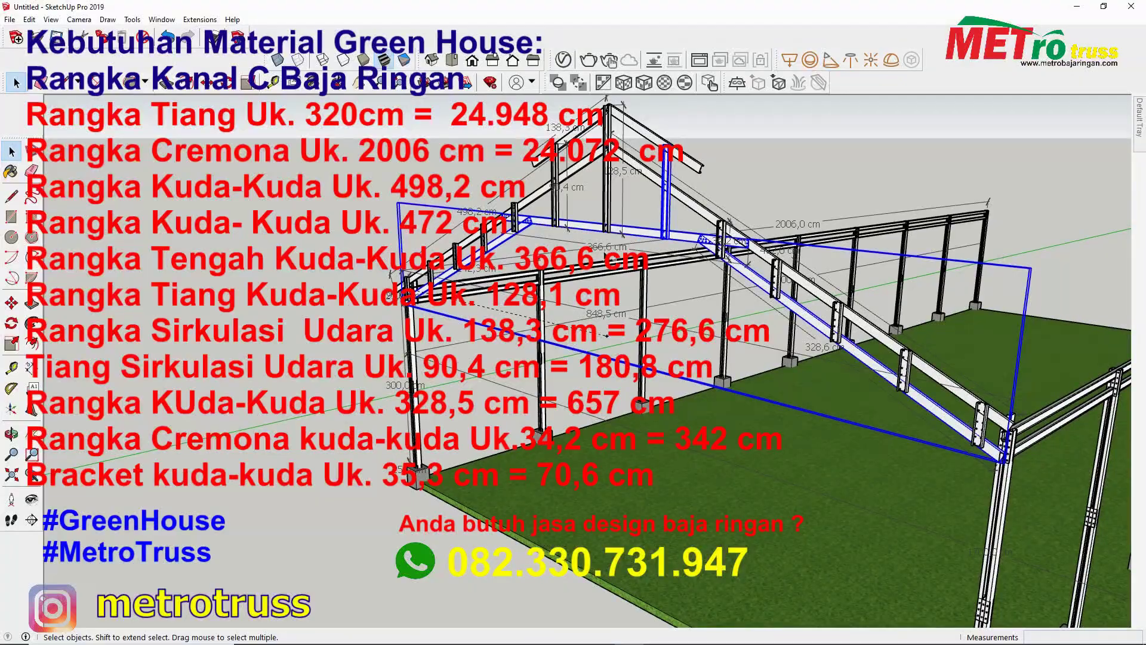